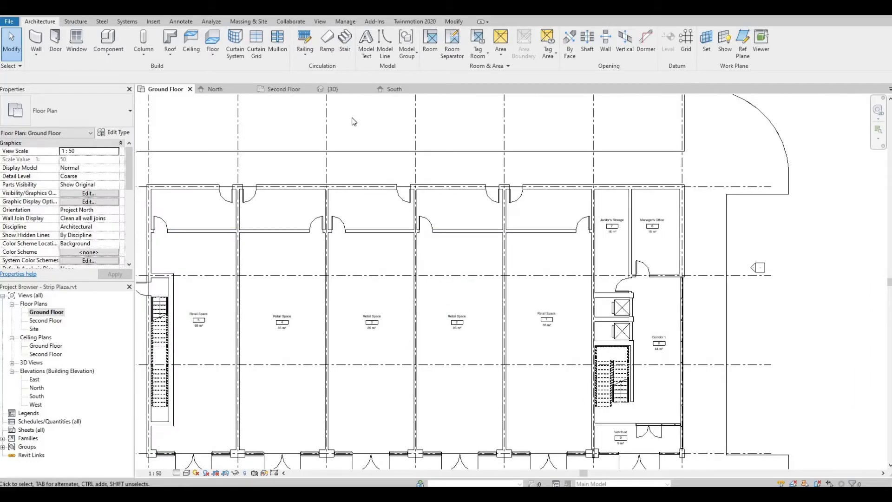
- Place tagged rooms in the five empty spaces between the retail units and the rear wall, working from the Janitor's Storage side outward
{"action": "left_click", "coordinate": [430, 41]}
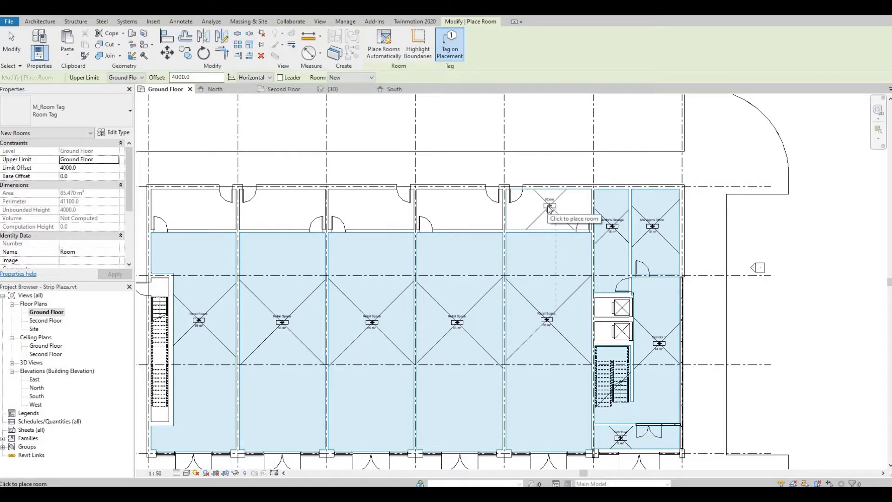
{"action": "left_click", "coordinate": [550, 207]}
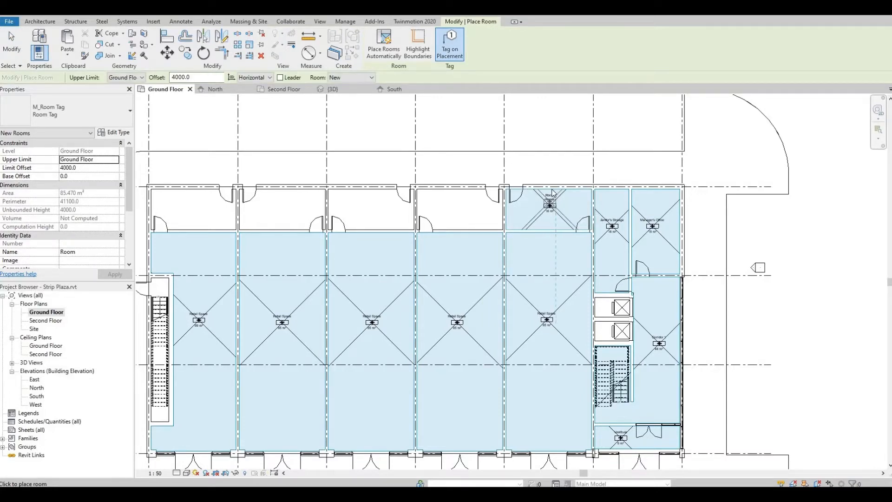
{"action": "scroll", "coordinate": [553, 192], "scroll_direction": "up", "scroll_amount": 2}
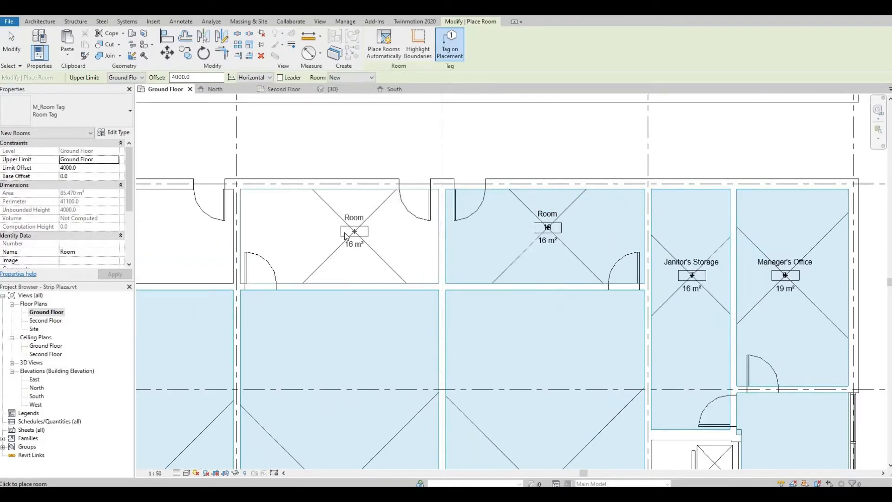
{"action": "left_click", "coordinate": [344, 232]}
{"action": "middle_click_drag", "start_coordinate": [298, 236], "coordinate": [600, 257]}
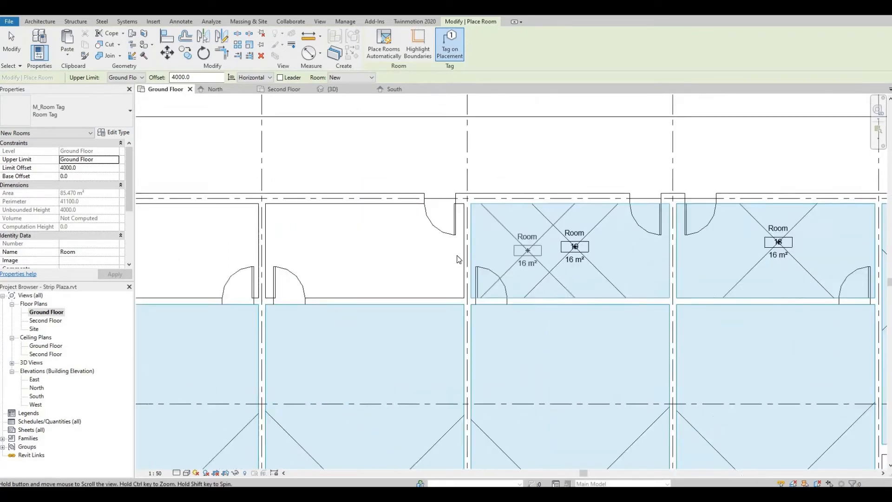
{"action": "left_click", "coordinate": [434, 254]}
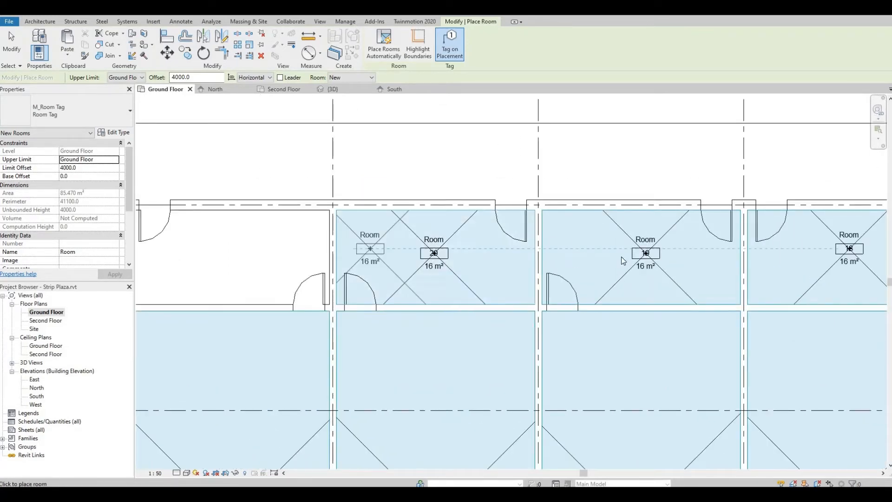
{"action": "middle_click_drag", "start_coordinate": [236, 256], "coordinate": [487, 261]}
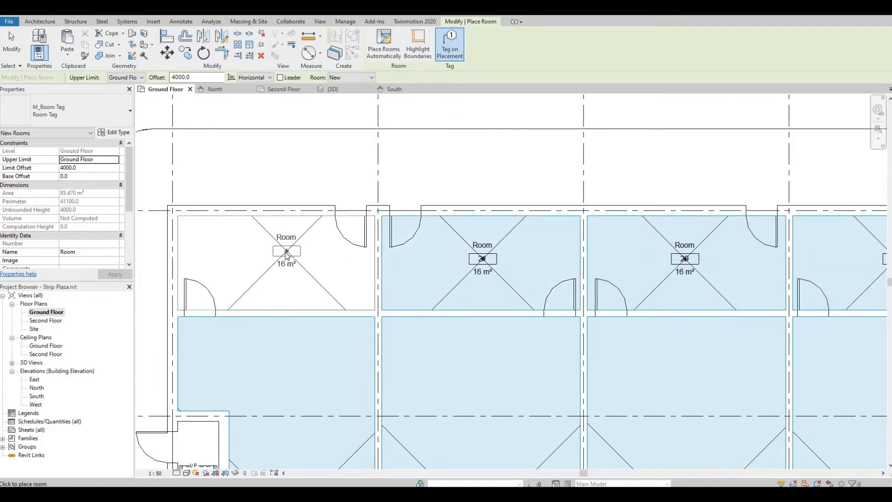
{"action": "left_click", "coordinate": [283, 252]}
{"action": "scroll", "coordinate": [414, 241], "scroll_direction": "down", "scroll_amount": 2}
{"action": "middle_click_drag", "start_coordinate": [618, 253], "coordinate": [251, 265]}
{"action": "key", "text": "Escape"}
- Rename the new room beside the Janitor's Storage as Backroom 1
{"action": "scroll", "coordinate": [520, 249], "scroll_direction": "up", "scroll_amount": 2}
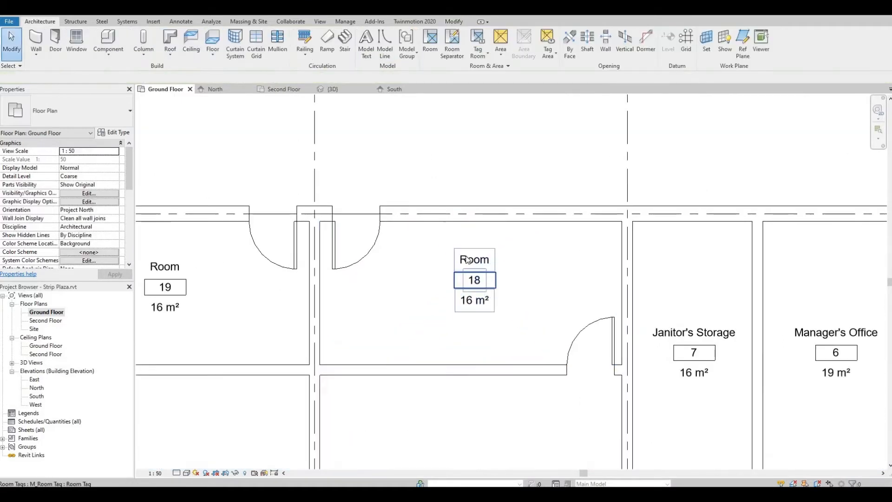
{"action": "left_click", "coordinate": [476, 259]}
{"action": "left_click", "coordinate": [477, 259]}
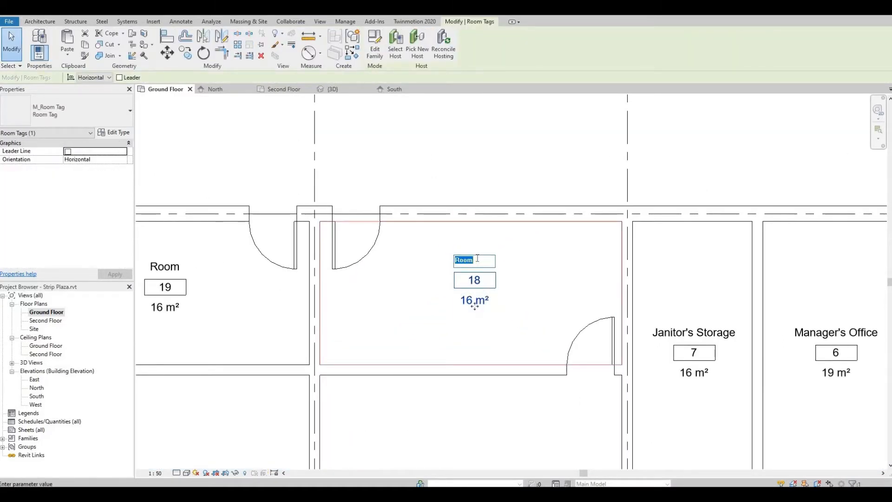
{"action": "type", "text": "Backroom 1"}
{"action": "left_click", "coordinate": [211, 298]}
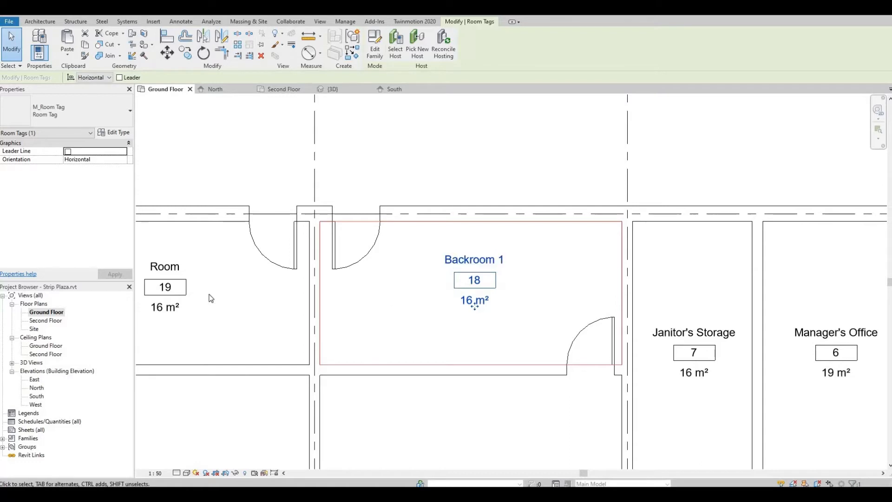
- Rename room 19, next to Backroom 1, as Backroom 2
{"action": "middle_click_drag", "start_coordinate": [232, 303], "coordinate": [436, 306]}
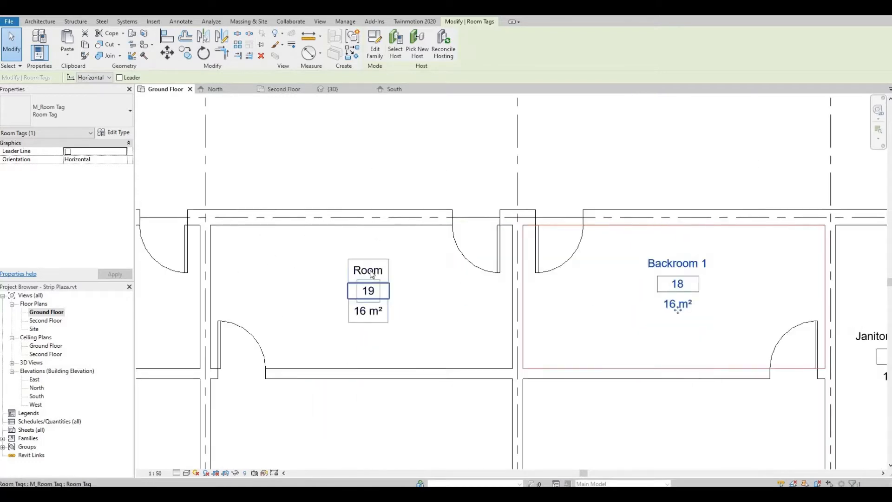
{"action": "left_click", "coordinate": [372, 273]}
{"action": "left_click", "coordinate": [368, 270]}
{"action": "type", "text": "Backroom 1"}
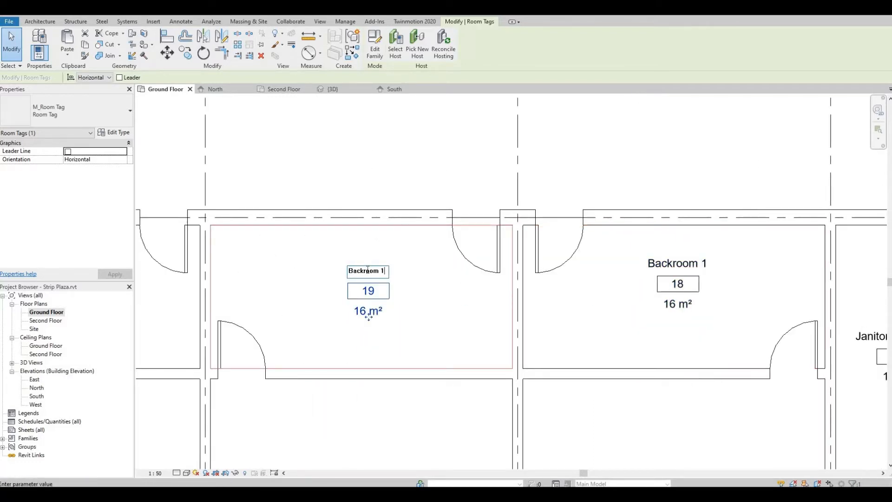
{"action": "type", "text": "2"}
{"action": "left_click", "coordinate": [338, 196]}
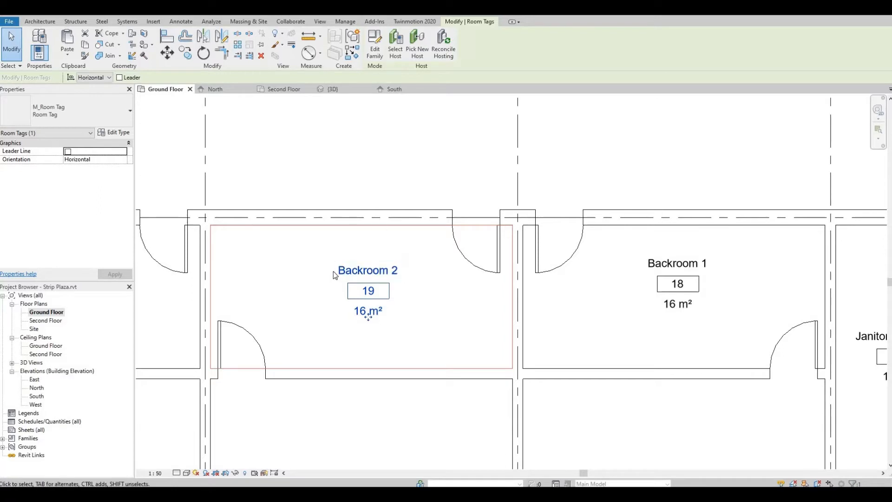
- Rename room 20, in the middle of the rear row, as Backroom 3
{"action": "middle_click_drag", "start_coordinate": [279, 269], "coordinate": [652, 261]}
{"action": "left_click", "coordinate": [427, 260]}
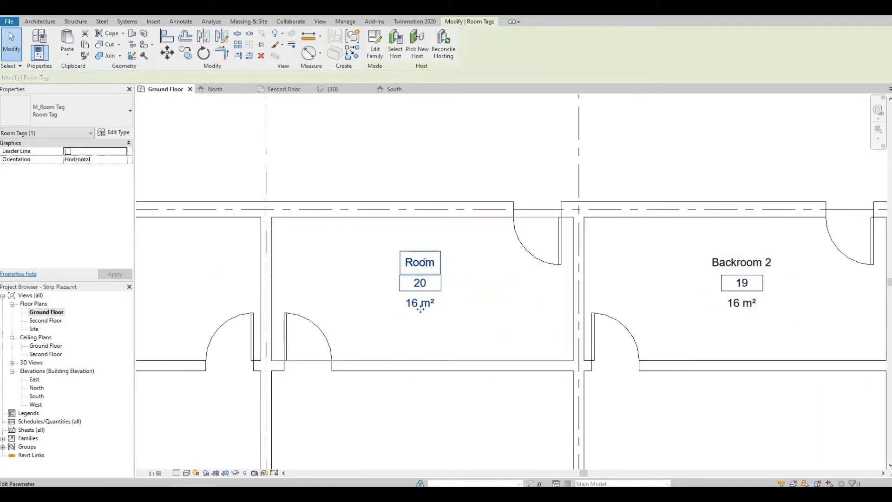
{"action": "left_click", "coordinate": [424, 262]}
{"action": "type", "text": "Backroom 1"}
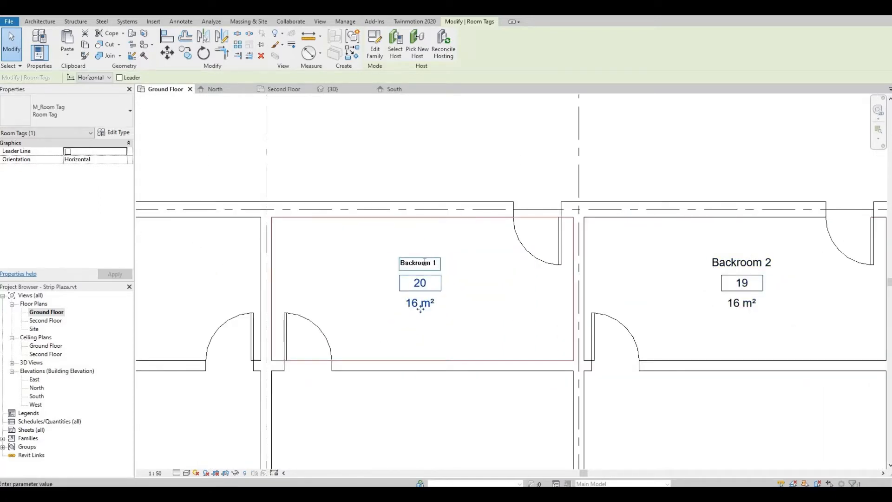
{"action": "key", "text": "Return"}
- Rename room 21, next to Backroom 3, as Backroom 4
{"action": "middle_click_drag", "start_coordinate": [434, 271], "coordinate": [602, 274]}
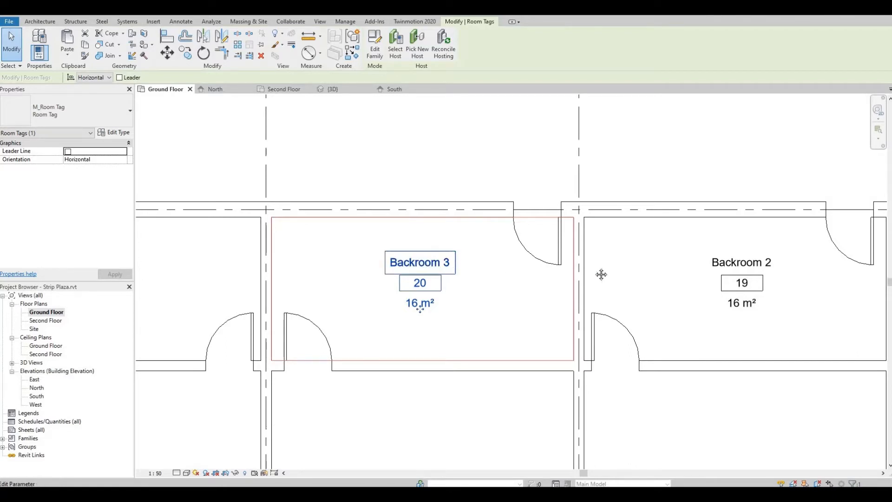
{"action": "left_click", "coordinate": [283, 267]}
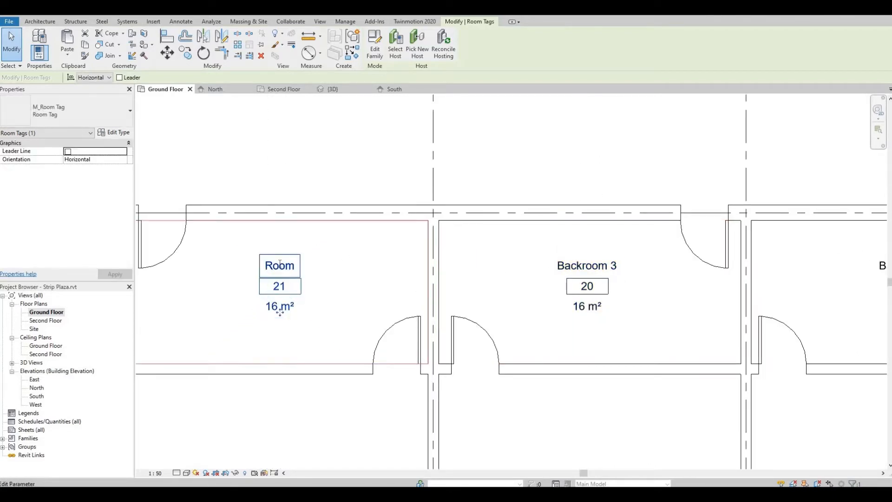
{"action": "left_click", "coordinate": [280, 265]}
{"action": "type", "text": "Backroom 1"}
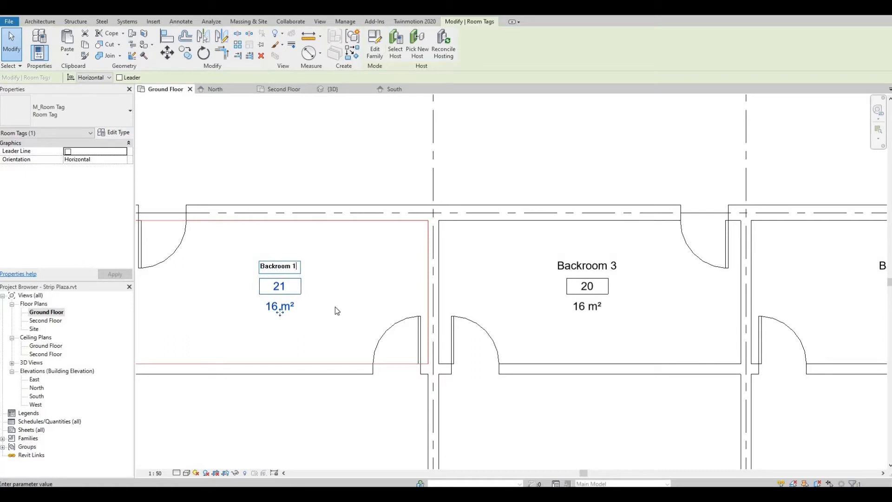
{"action": "key", "text": "BackSpace"}
{"action": "type", "text": "4"}
{"action": "key", "text": "Return"}
- Rename room 22, at the far end of the rear row, as Backroom 5 and clear the selection
{"action": "scroll", "coordinate": [338, 306], "scroll_direction": "down", "scroll_amount": 1}
{"action": "middle_click_drag", "start_coordinate": [616, 290], "coordinate": [651, 289]}
{"action": "scroll", "coordinate": [651, 288], "scroll_direction": "down", "scroll_amount": 1}
{"action": "middle_click_drag", "start_coordinate": [283, 289], "coordinate": [453, 278]}
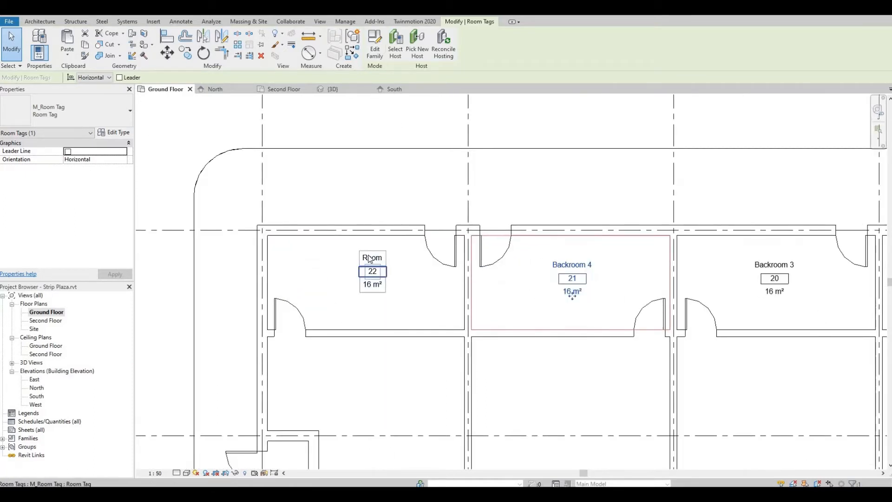
{"action": "left_click", "coordinate": [370, 259]}
{"action": "left_click", "coordinate": [370, 257]}
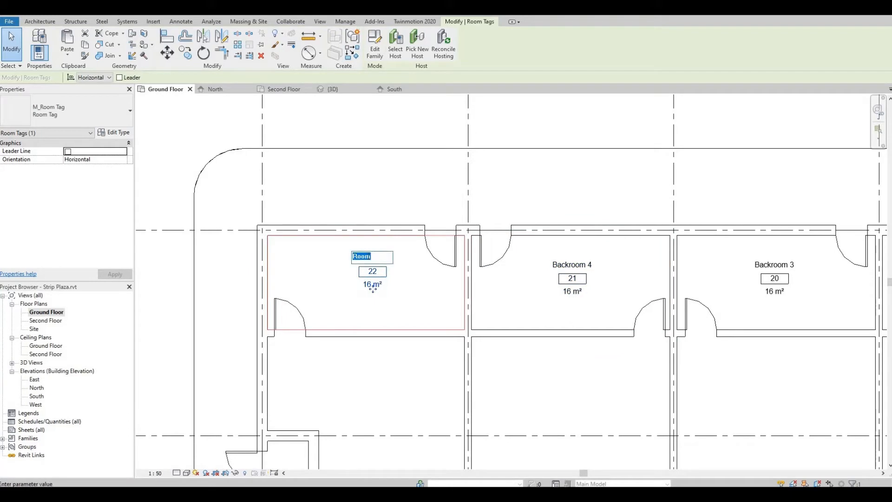
{"action": "type", "text": "Backroom 1"}
{"action": "key", "text": "Return"}
{"action": "middle_click_drag", "start_coordinate": [414, 263], "coordinate": [424, 277]}
{"action": "scroll", "coordinate": [330, 153], "scroll_direction": "down", "scroll_amount": 4}
{"action": "left_click", "coordinate": [331, 152]}
{"action": "middle_click_drag", "start_coordinate": [559, 273], "coordinate": [515, 216]}
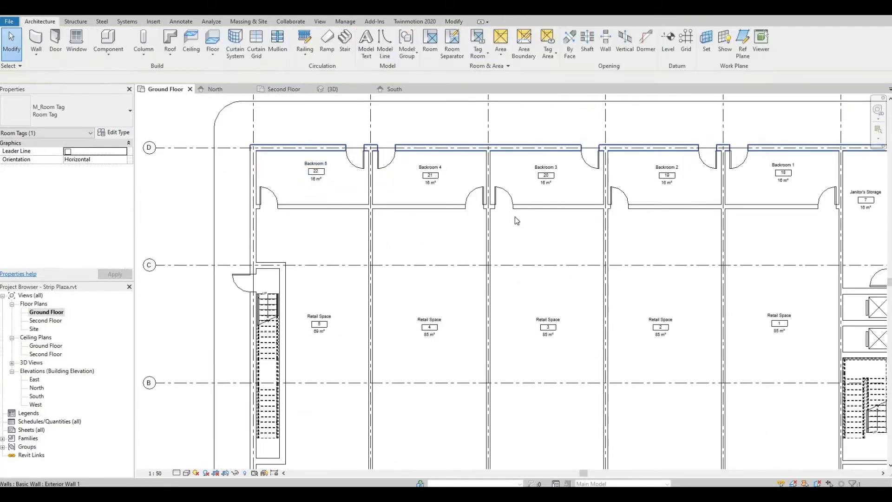
{"action": "left_click", "coordinate": [515, 216]}
- Apply the Name color scheme of the Rooms category to the Ground Floor plan
{"action": "scroll", "coordinate": [493, 216], "scroll_direction": "down", "scroll_amount": 2}
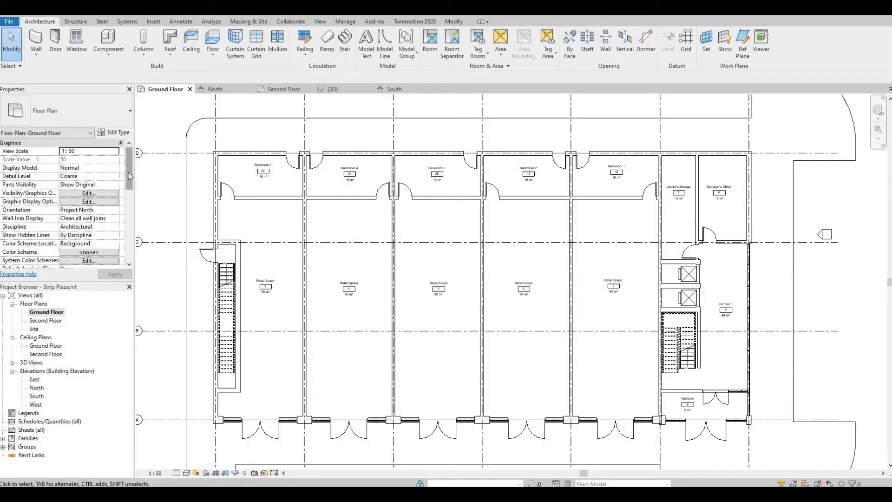
{"action": "scroll", "coordinate": [130, 176], "scroll_direction": "down", "scroll_amount": 2}
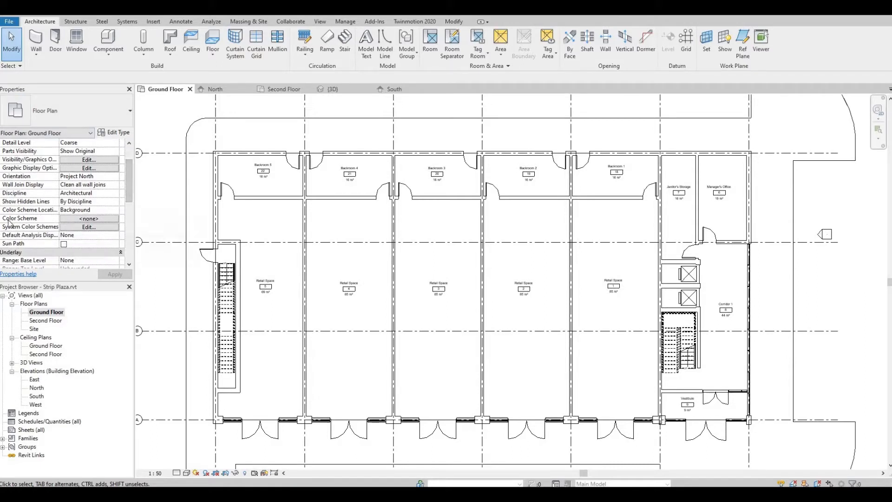
{"action": "left_click", "coordinate": [88, 219]}
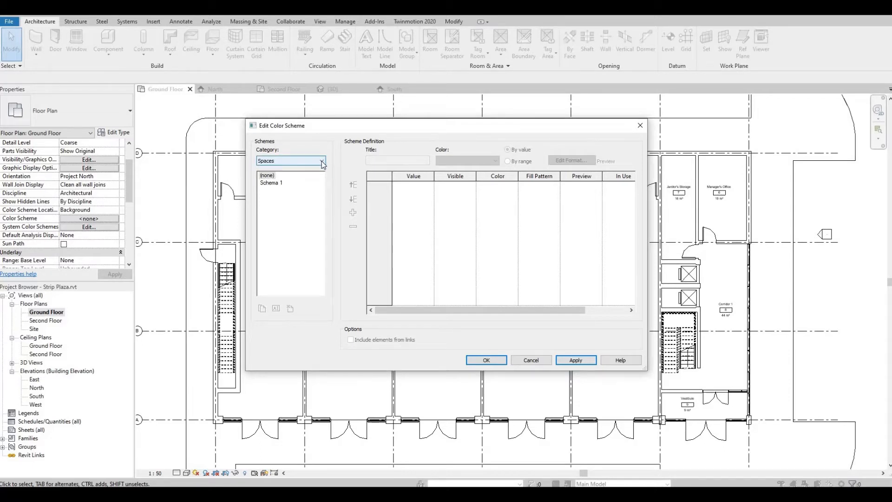
{"action": "left_click", "coordinate": [322, 162]}
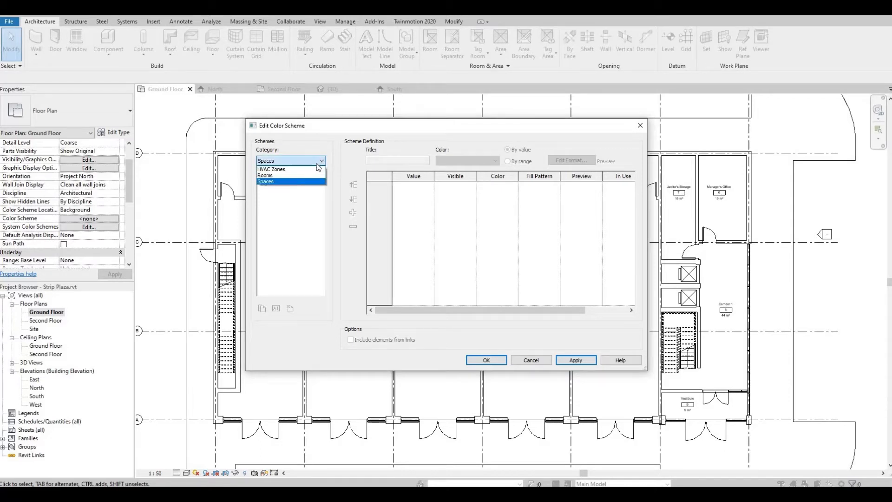
{"action": "left_click", "coordinate": [268, 176]}
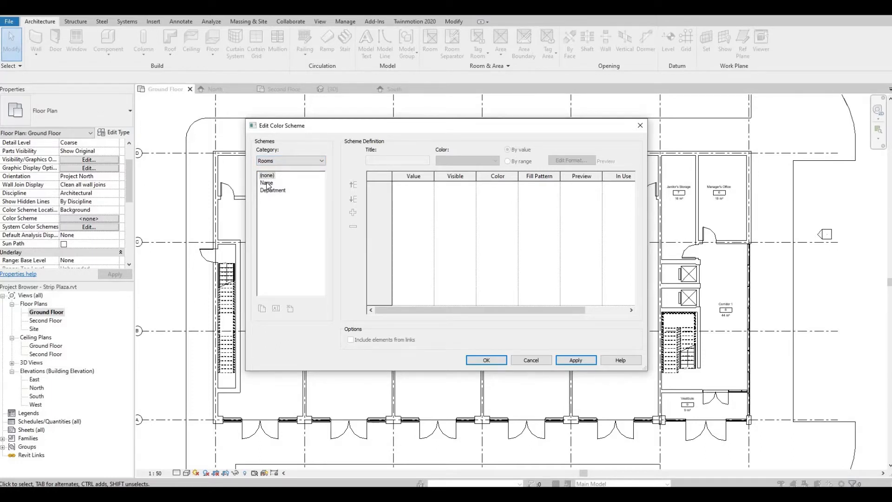
{"action": "left_click", "coordinate": [267, 184]}
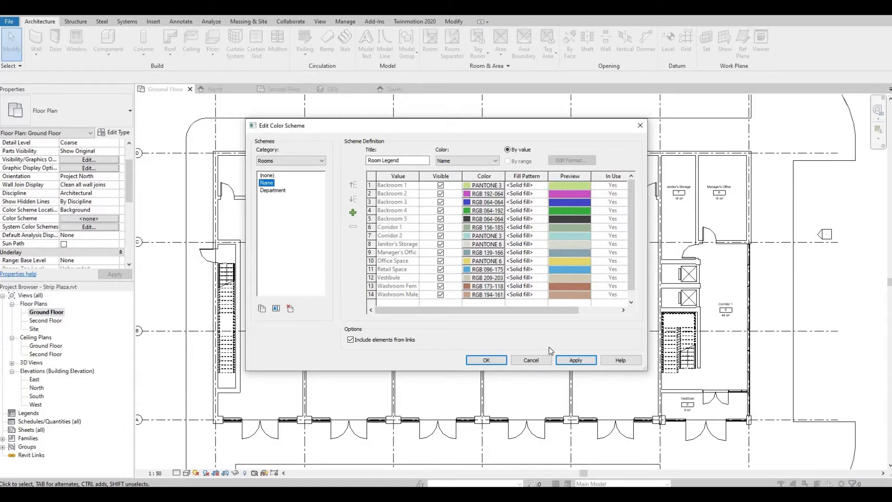
{"action": "left_click", "coordinate": [580, 361]}
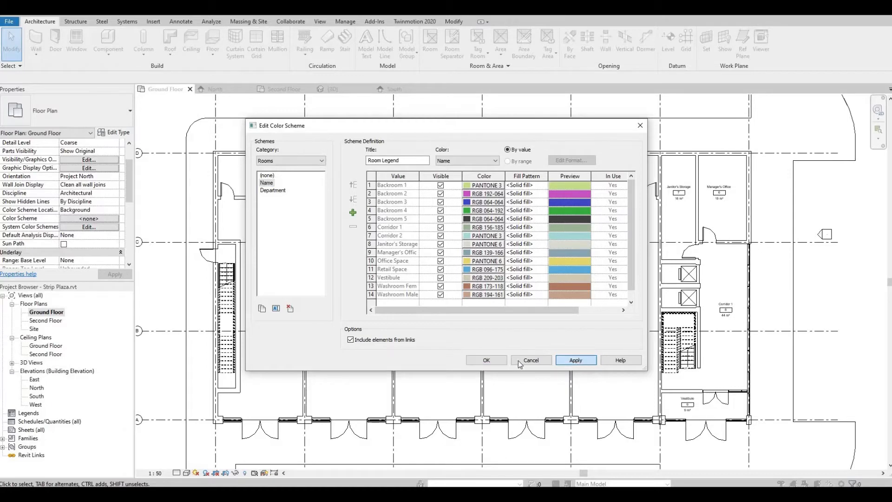
{"action": "left_click", "coordinate": [487, 361]}
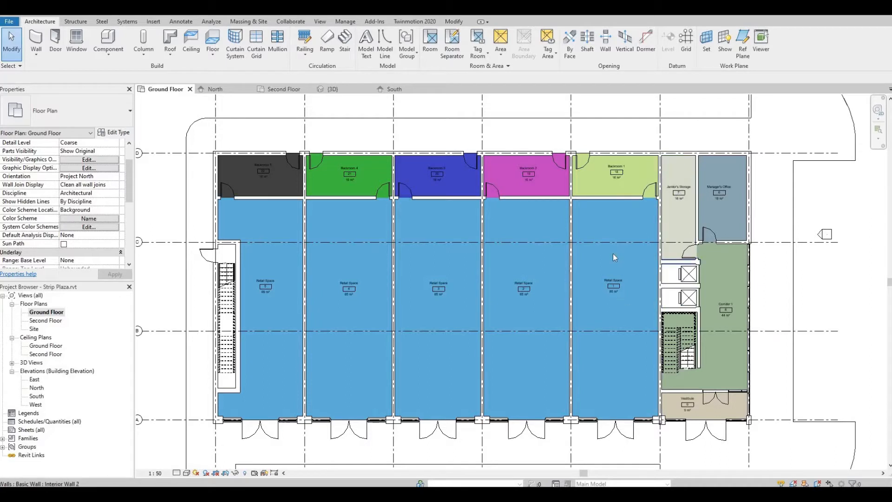
- Open the Second Floor plan and apply the Name color scheme of the Rooms category to it
{"action": "double_click", "coordinate": [45, 321]}
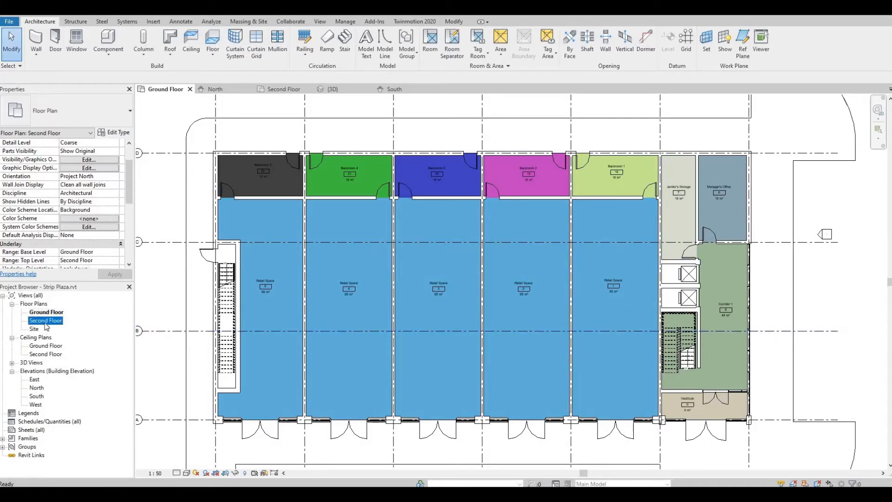
{"action": "scroll", "coordinate": [381, 270], "scroll_direction": "down", "scroll_amount": 1}
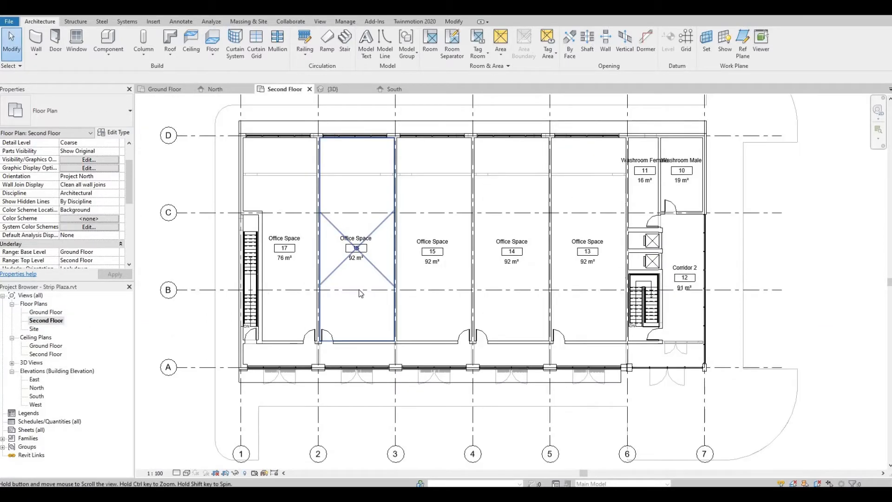
{"action": "middle_click_drag", "start_coordinate": [360, 292], "coordinate": [338, 312]}
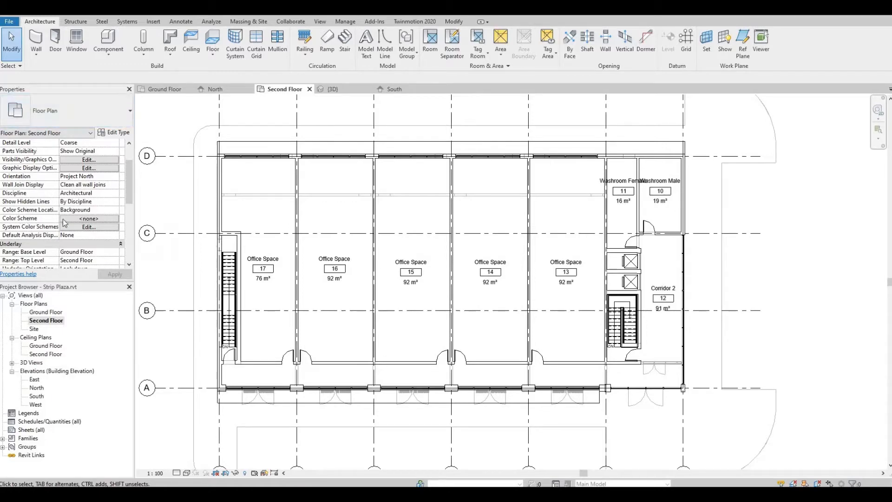
{"action": "left_click", "coordinate": [84, 219]}
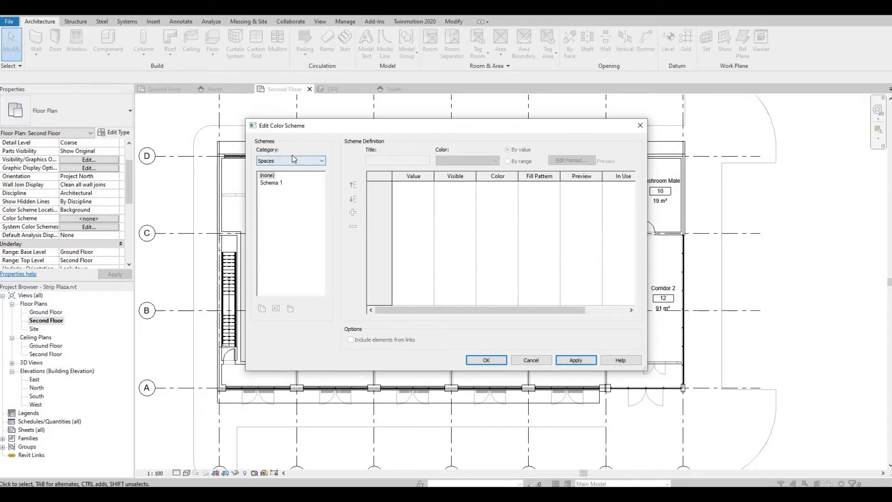
{"action": "left_click", "coordinate": [324, 160]}
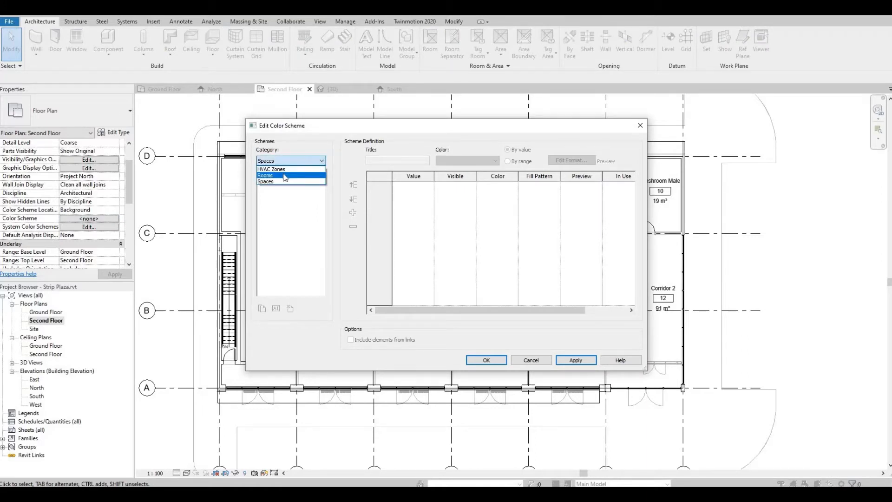
{"action": "left_click", "coordinate": [284, 176]}
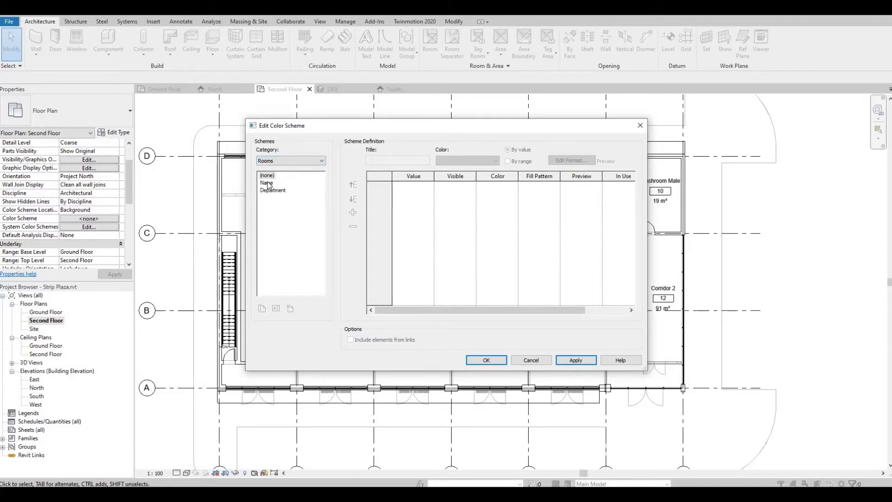
{"action": "left_click", "coordinate": [267, 183]}
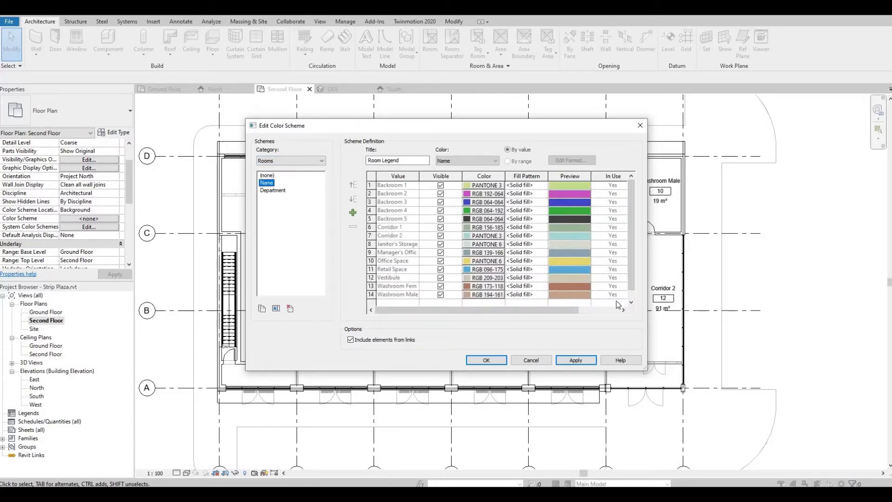
{"action": "left_click", "coordinate": [572, 365]}
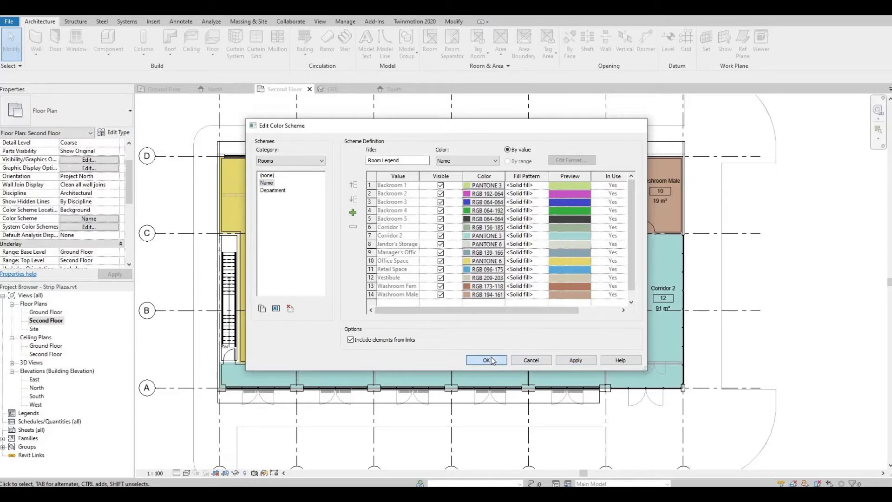
{"action": "left_click", "coordinate": [492, 361]}
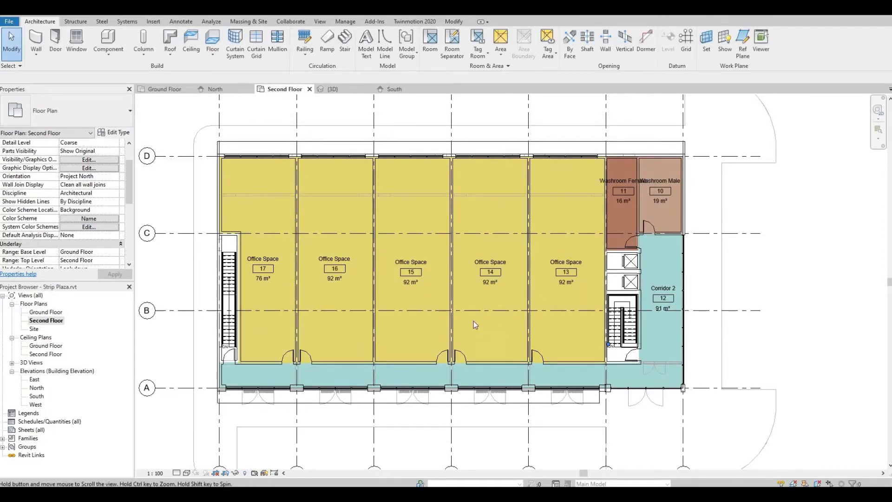
- Place tagged rooms in both Second Floor stairwells, one beside Corridor 2 and one beside Office Space 17
{"action": "middle_click_drag", "start_coordinate": [633, 327], "coordinate": [496, 301]}
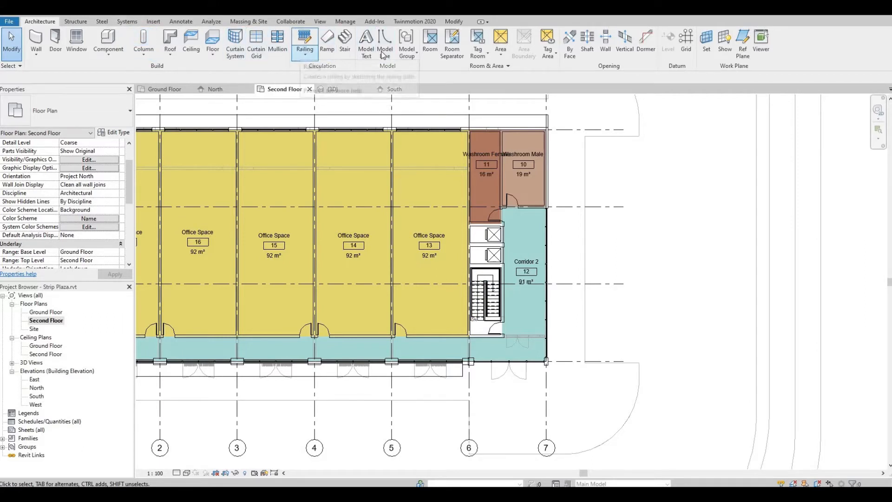
{"action": "left_click", "coordinate": [430, 40]}
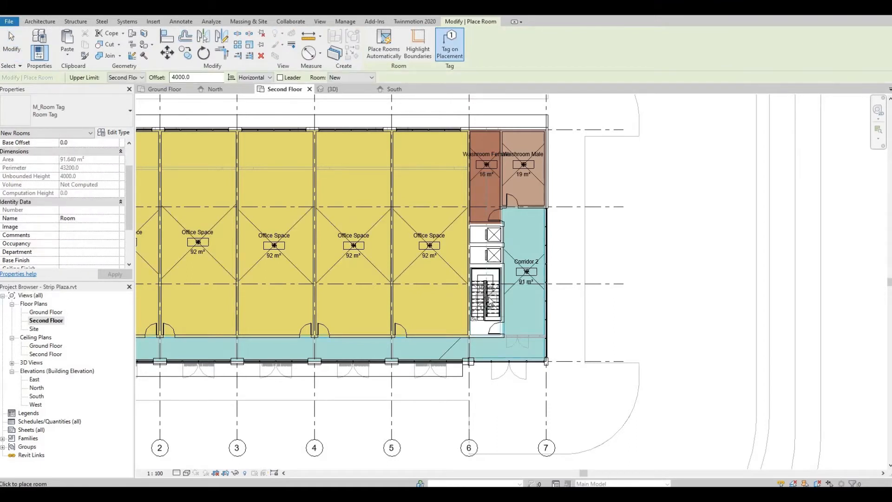
{"action": "left_click", "coordinate": [488, 298]}
{"action": "scroll", "coordinate": [492, 288], "scroll_direction": "up", "scroll_amount": 2}
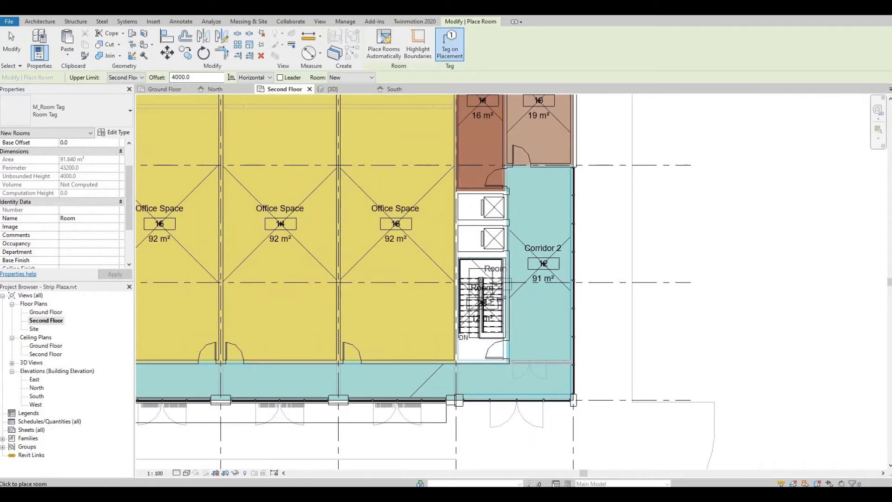
{"action": "scroll", "coordinate": [361, 306], "scroll_direction": "down", "scroll_amount": 4}
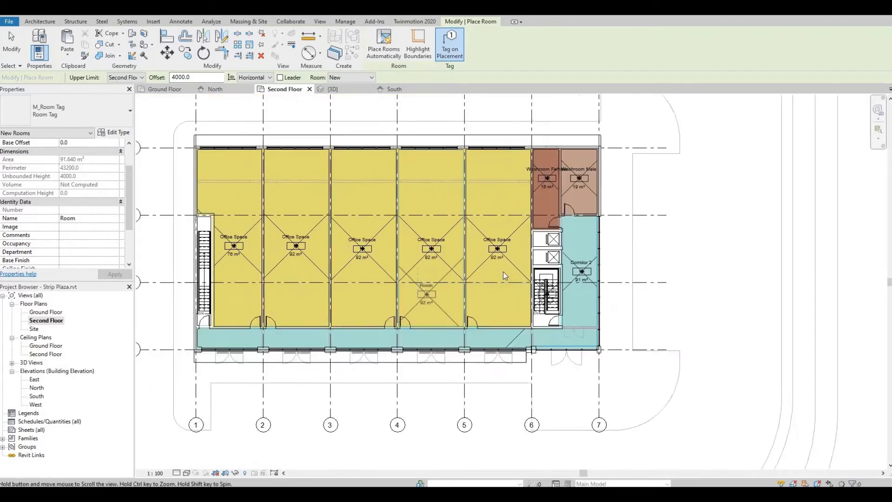
{"action": "middle_click_drag", "start_coordinate": [503, 272], "coordinate": [685, 267]}
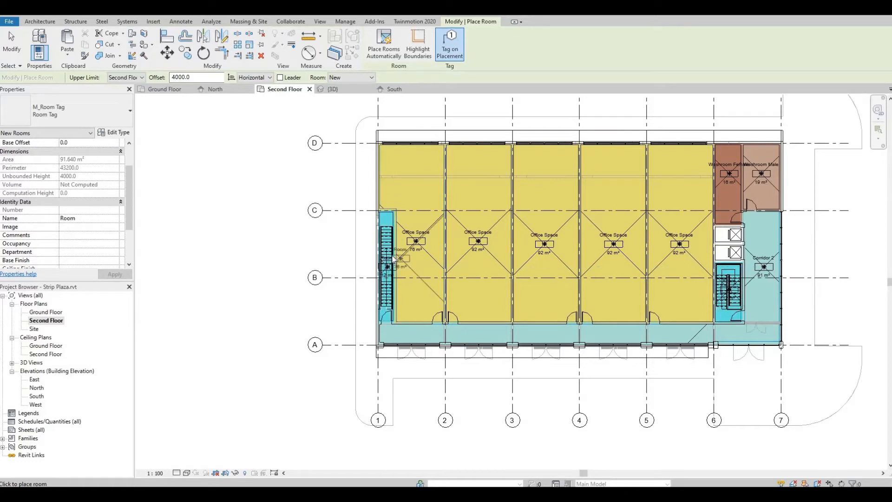
{"action": "scroll", "coordinate": [393, 265], "scroll_direction": "up", "scroll_amount": 4}
{"action": "scroll", "coordinate": [385, 256], "scroll_direction": "up", "scroll_amount": 1}
{"action": "key", "text": "Escape"}
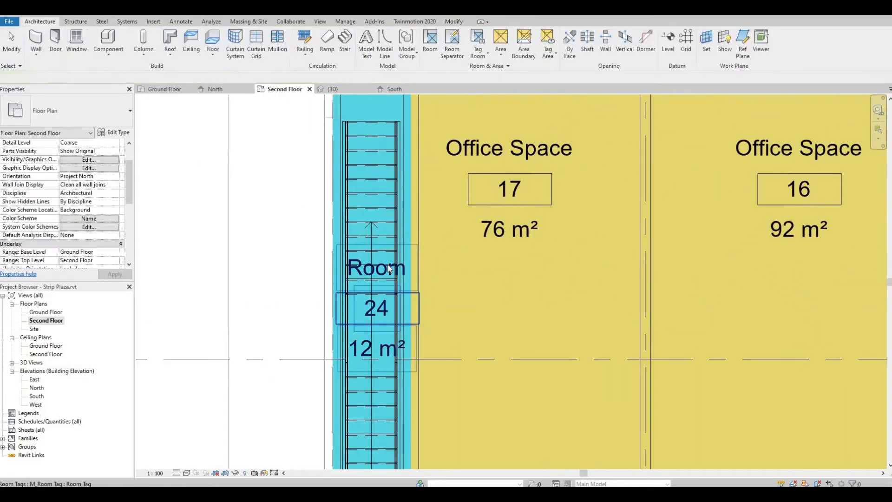
- Rename room 24, in the stairwell beside Office Space 17, as Stair 2
{"action": "left_click", "coordinate": [389, 271]}
{"action": "left_click", "coordinate": [389, 271]}
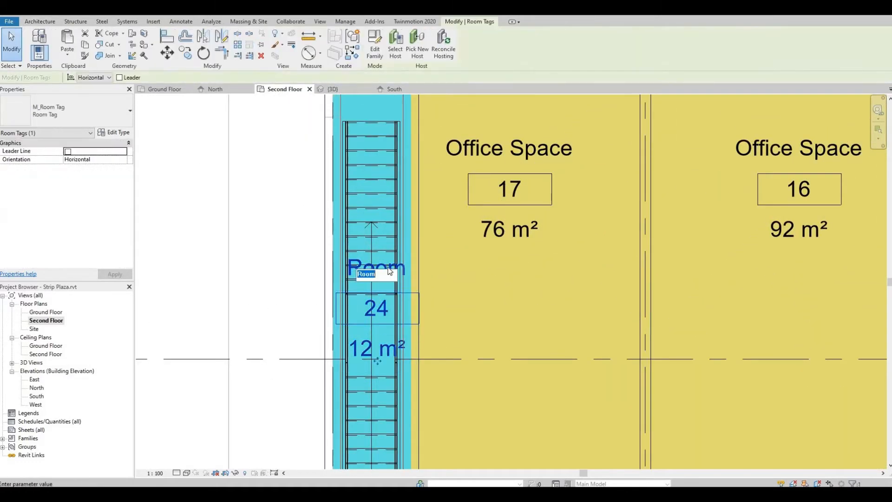
{"action": "type", "text": "Stair 2"}
{"action": "key", "text": "Return"}
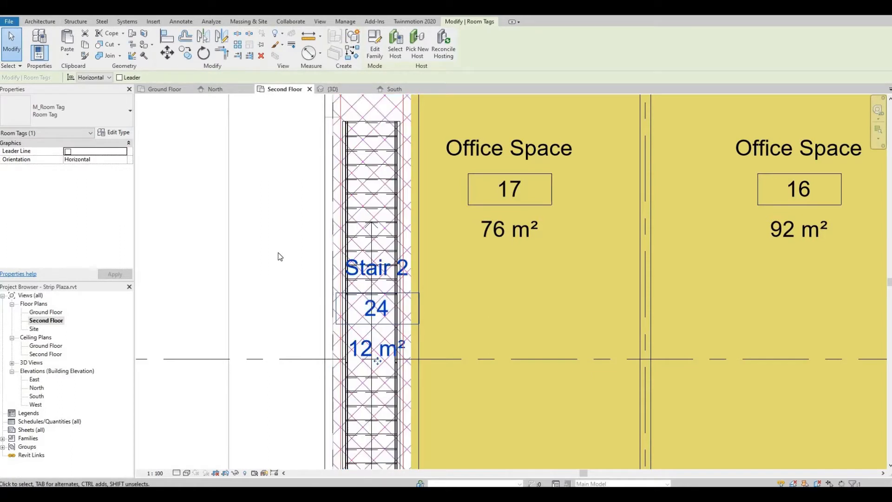
- Rename room 23, in the stairwell beside Corridor 2, as Stair 1 and clear the selection
{"action": "scroll", "coordinate": [371, 260], "scroll_direction": "down", "scroll_amount": 3}
{"action": "middle_click_drag", "start_coordinate": [542, 278], "coordinate": [130, 295]}
{"action": "middle_click_drag", "start_coordinate": [669, 335], "coordinate": [186, 275]}
{"action": "scroll", "coordinate": [408, 282], "scroll_direction": "up", "scroll_amount": 2}
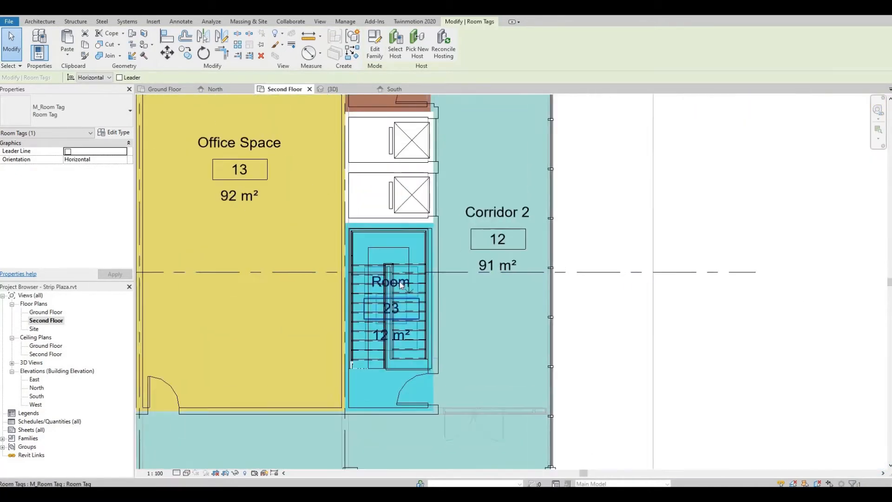
{"action": "left_click", "coordinate": [397, 283]}
{"action": "left_click", "coordinate": [397, 284]}
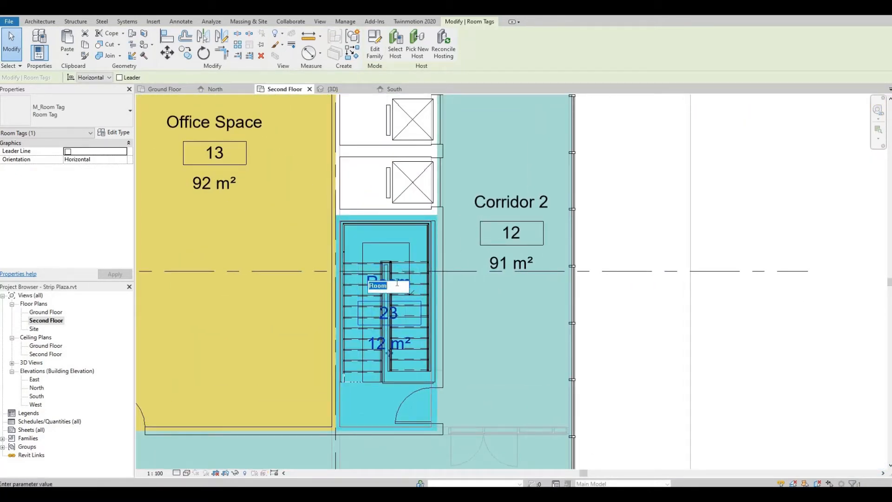
{"action": "type", "text": "Stair 1"}
{"action": "left_click", "coordinate": [632, 239]}
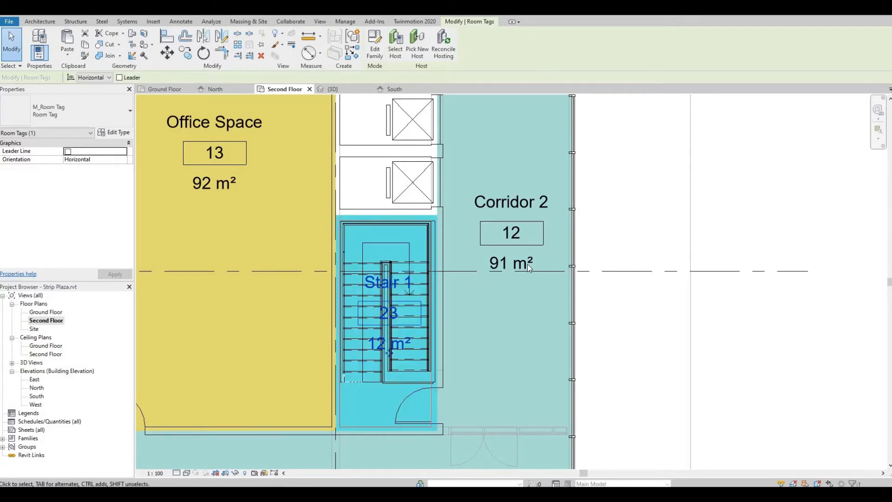
{"action": "scroll", "coordinate": [460, 291], "scroll_direction": "down", "scroll_amount": 5}
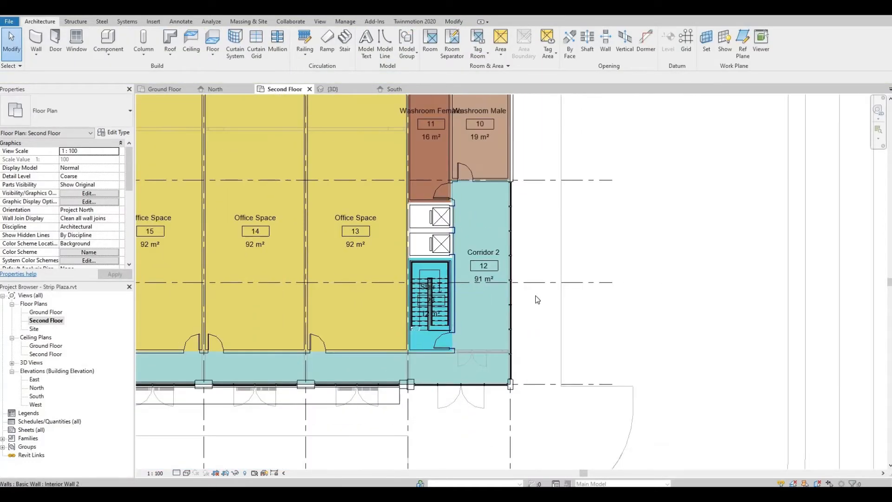
{"action": "scroll", "coordinate": [527, 285], "scroll_direction": "down", "scroll_amount": 4}
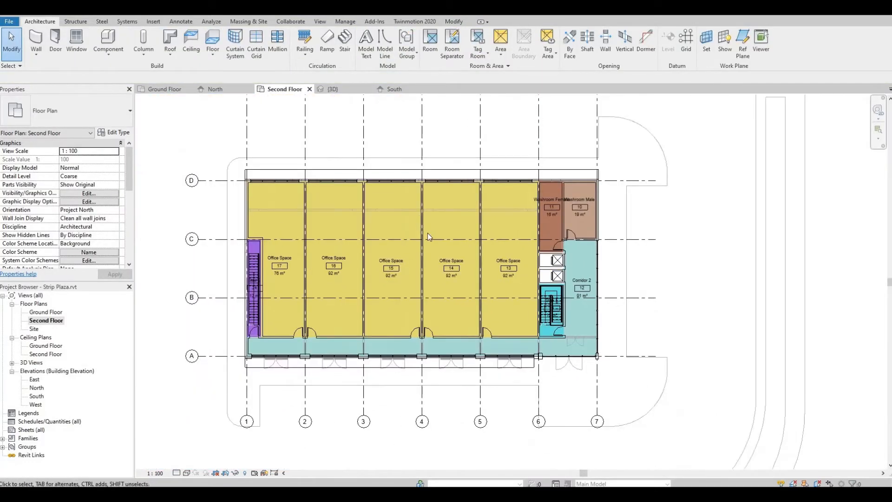
- On the Ground Floor plan, draw a room separation line from the end of the Corridor 1 stairwell wall to the Vestibule wall
{"action": "left_click", "coordinate": [47, 314]}
{"action": "double_click", "coordinate": [47, 313]}
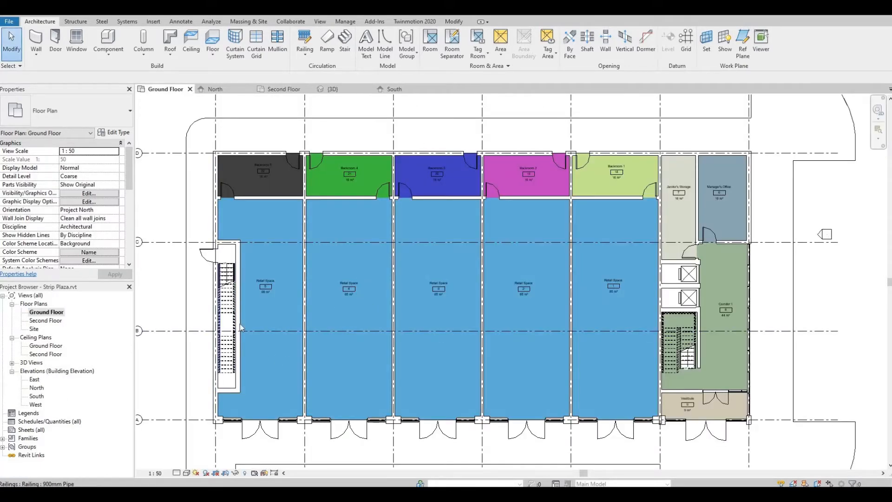
{"action": "middle_click_drag", "start_coordinate": [483, 359], "coordinate": [476, 359]}
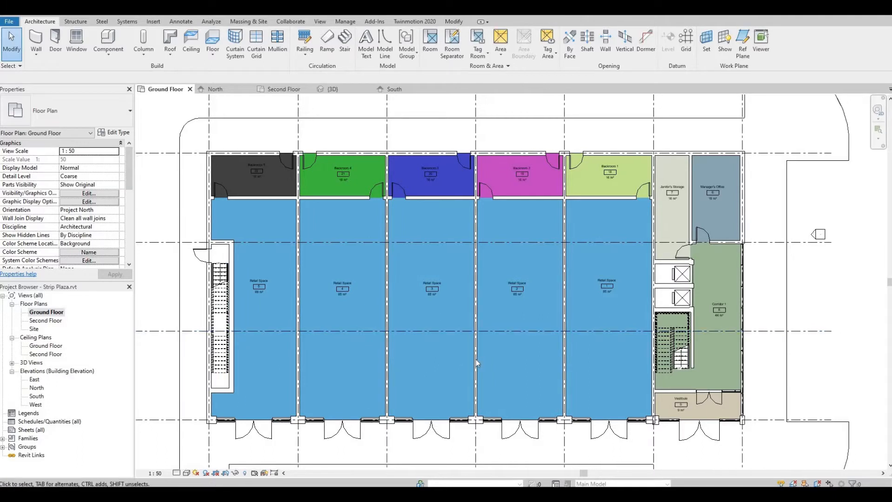
{"action": "middle_click_drag", "start_coordinate": [546, 389], "coordinate": [493, 387]}
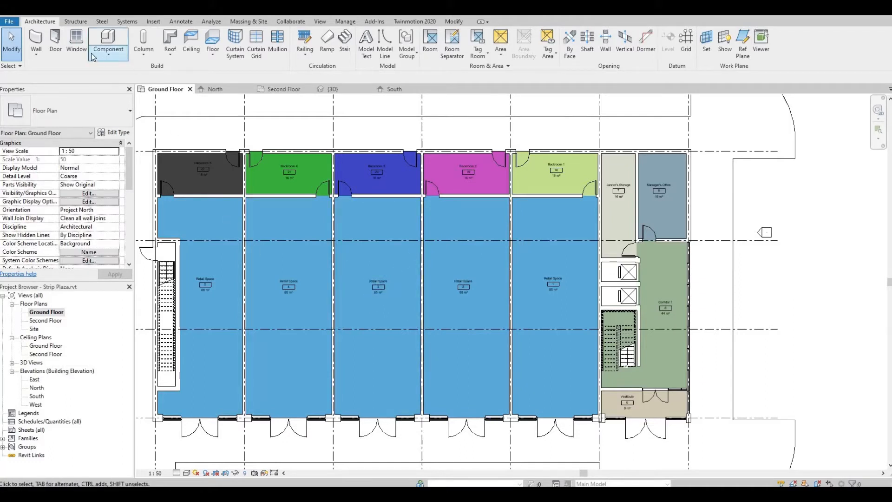
{"action": "left_click", "coordinate": [458, 57]}
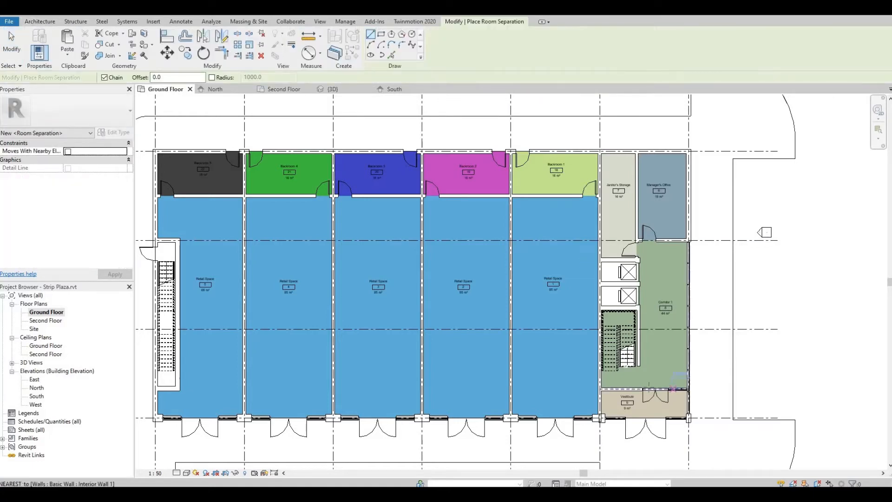
{"action": "scroll", "coordinate": [644, 365], "scroll_direction": "up", "scroll_amount": 2}
{"action": "scroll", "coordinate": [634, 348], "scroll_direction": "up", "scroll_amount": 2}
{"action": "left_click", "coordinate": [632, 346]}
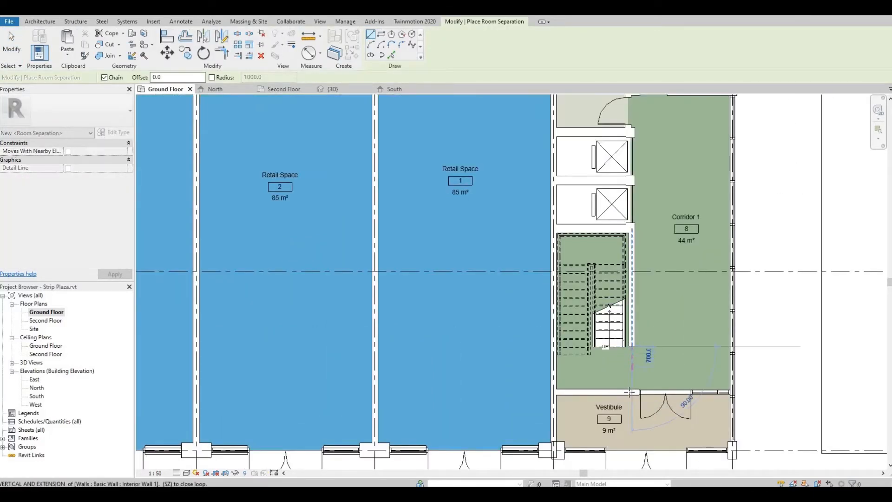
{"action": "left_click", "coordinate": [632, 391]}
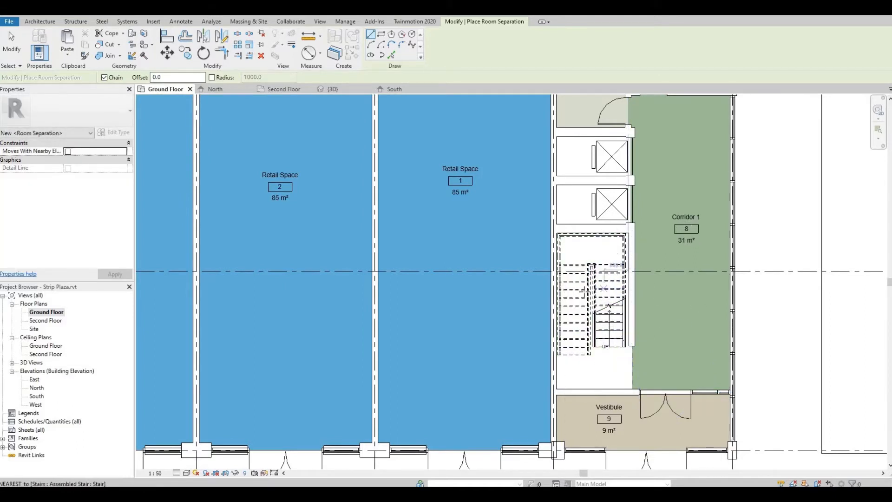
- Place tagged rooms in both Ground Floor stairwells, one beside Corridor 1 and one beside Retail Space 5
{"action": "scroll", "coordinate": [462, 202], "scroll_direction": "down", "scroll_amount": 1}
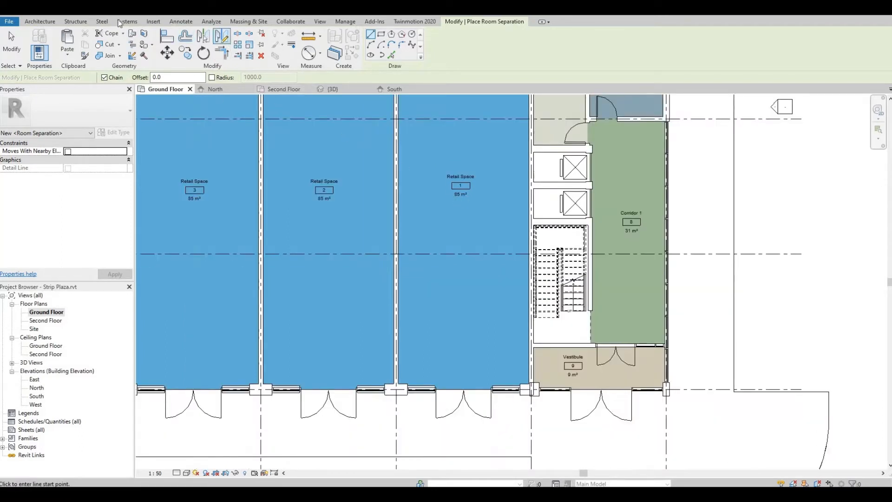
{"action": "left_click", "coordinate": [40, 21]}
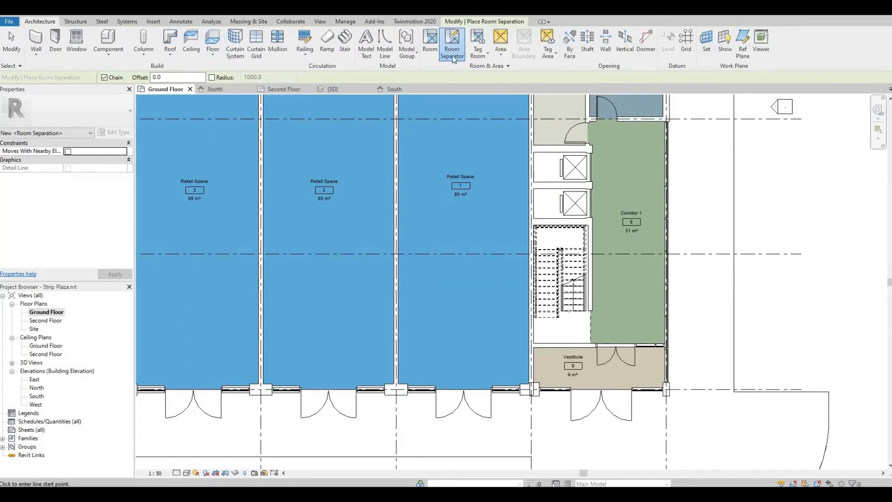
{"action": "left_click", "coordinate": [430, 42]}
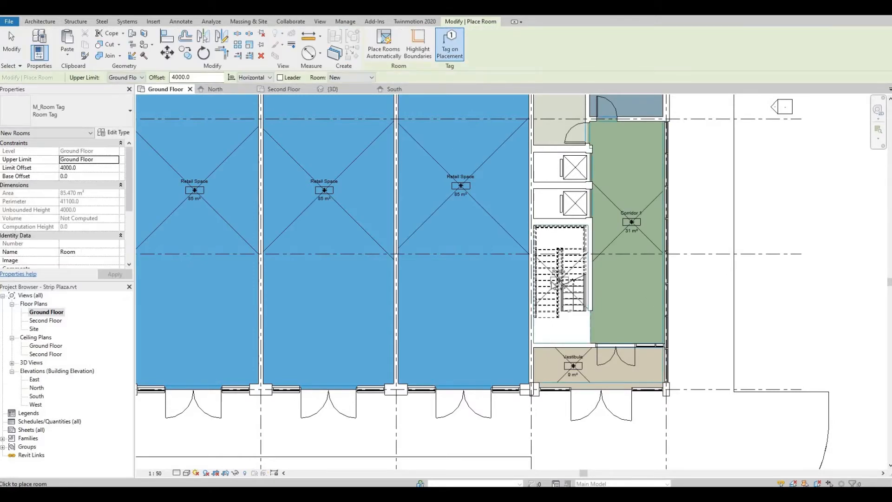
{"action": "scroll", "coordinate": [558, 279], "scroll_direction": "down", "scroll_amount": 3}
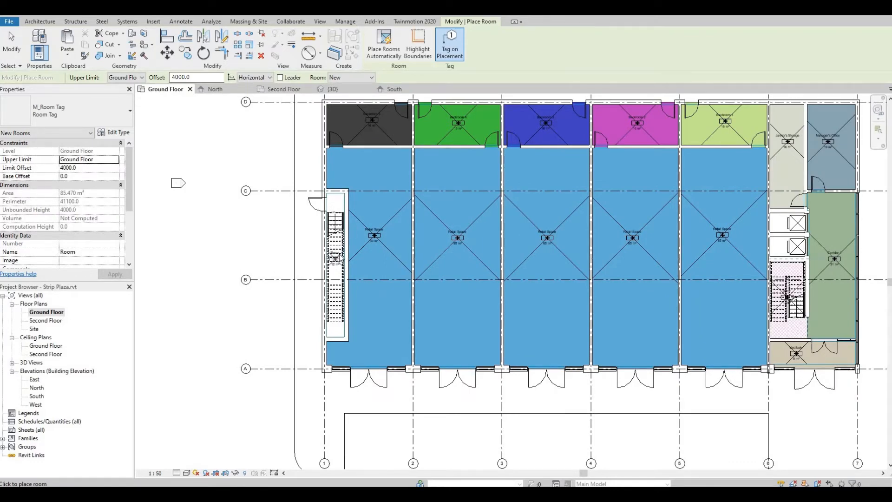
{"action": "scroll", "coordinate": [335, 254], "scroll_direction": "up", "scroll_amount": 5}
{"action": "left_click", "coordinate": [334, 252]}
{"action": "key", "text": "Escape"}
{"action": "key", "text": "Escape"}
- Rename room 26, in the Ground Floor stairwell beside Retail Space 5, as Stair 2
{"action": "left_click", "coordinate": [335, 249]}
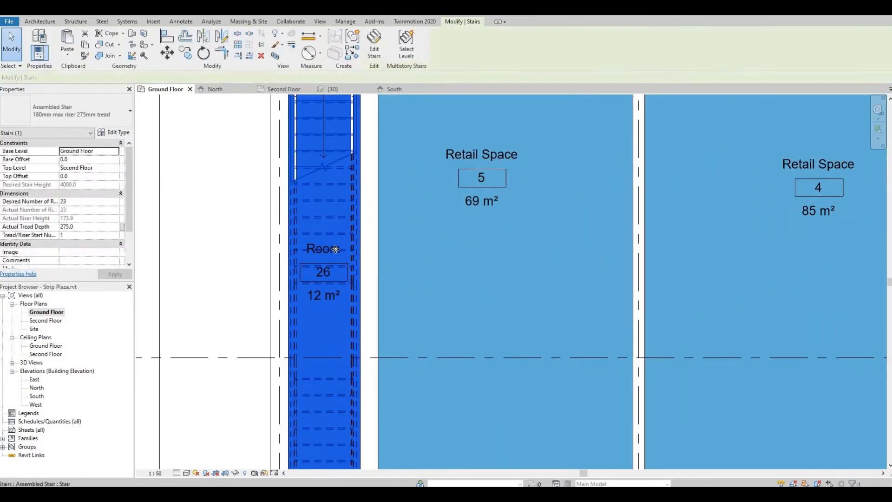
{"action": "key", "text": "Escape"}
{"action": "scroll", "coordinate": [331, 252], "scroll_direction": "up", "scroll_amount": 2}
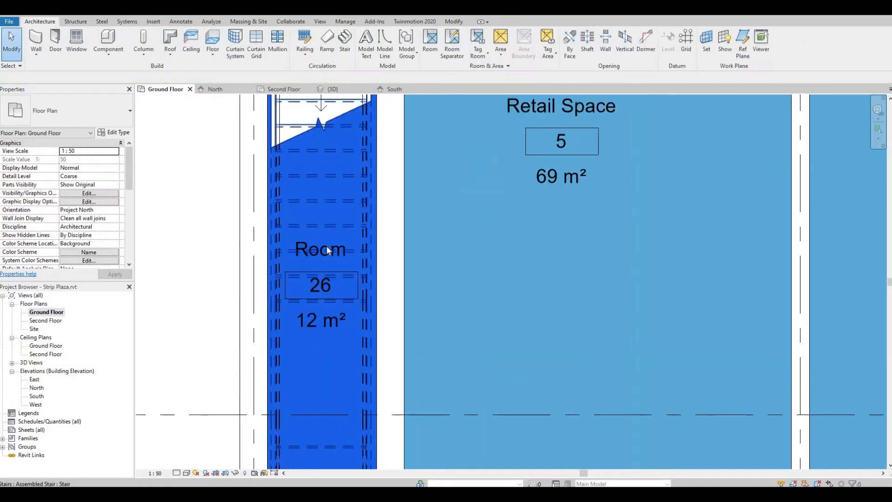
{"action": "left_click", "coordinate": [324, 249]}
{"action": "left_click", "coordinate": [325, 253]}
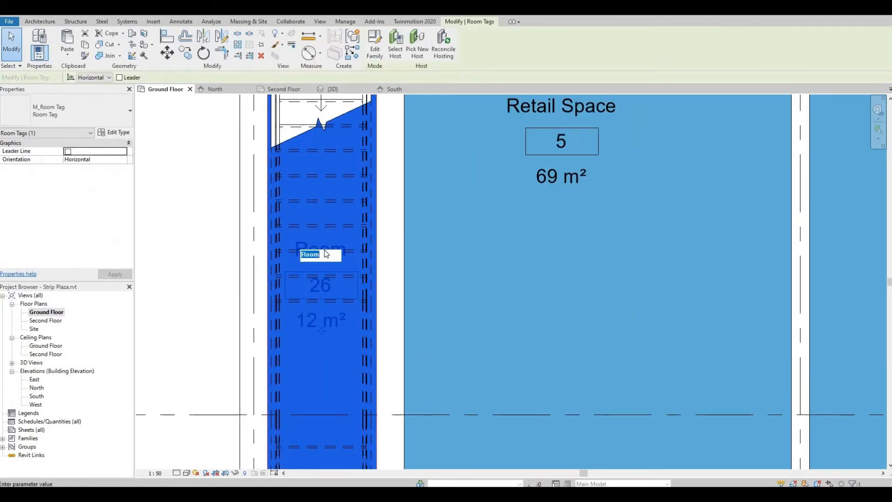
{"action": "type", "text": "Stair 2"}
{"action": "left_click", "coordinate": [202, 236]}
{"action": "scroll", "coordinate": [205, 235], "scroll_direction": "down", "scroll_amount": 1}
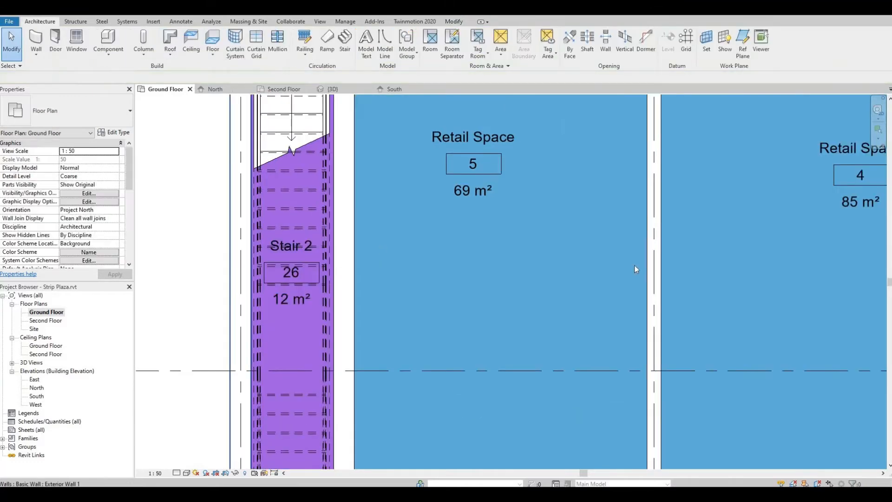
- Rename room 25, in the Ground Floor stairwell beside Corridor 1, as Stair 1 and clear the selection
{"action": "scroll", "coordinate": [635, 266], "scroll_direction": "down", "scroll_amount": 3}
{"action": "middle_click_drag", "start_coordinate": [616, 266], "coordinate": [263, 278]}
{"action": "middle_click_drag", "start_coordinate": [827, 333], "coordinate": [411, 285]}
{"action": "scroll", "coordinate": [444, 281], "scroll_direction": "up", "scroll_amount": 1}
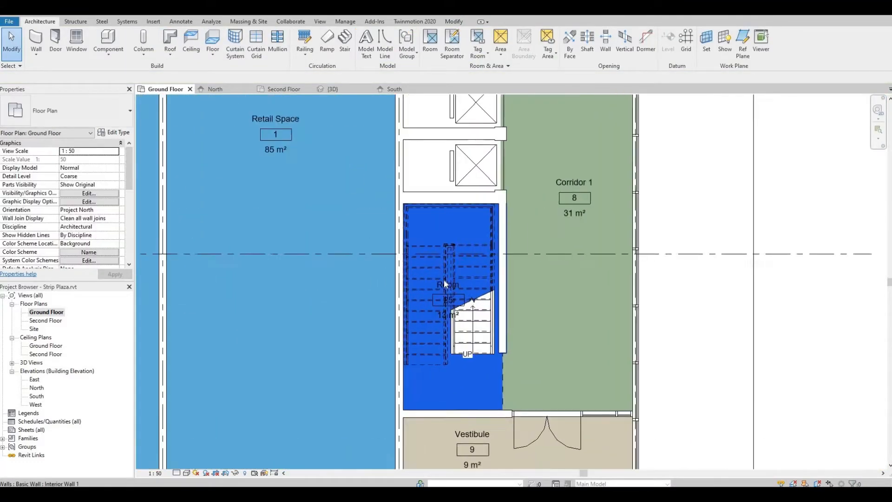
{"action": "scroll", "coordinate": [445, 280], "scroll_direction": "up", "scroll_amount": 2}
{"action": "left_click", "coordinate": [437, 278]}
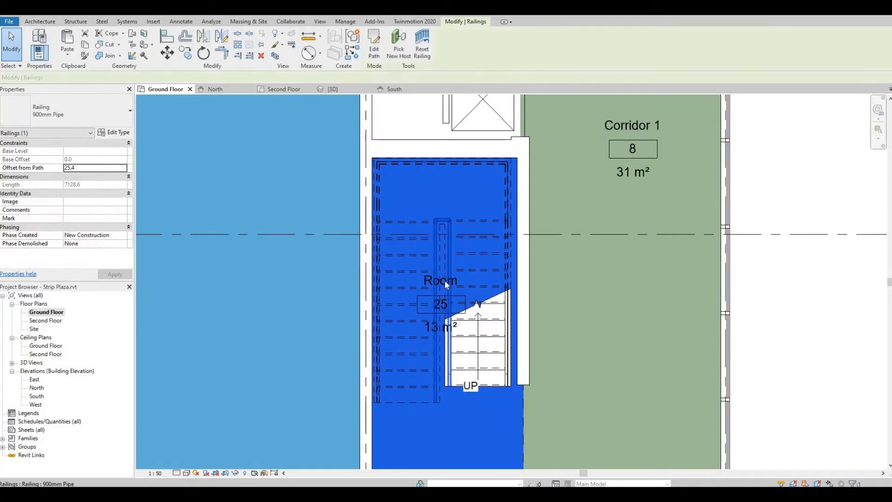
{"action": "key", "text": "Escape"}
{"action": "scroll", "coordinate": [442, 281], "scroll_direction": "up", "scroll_amount": 2}
{"action": "left_click", "coordinate": [442, 279]}
{"action": "left_click", "coordinate": [444, 282]}
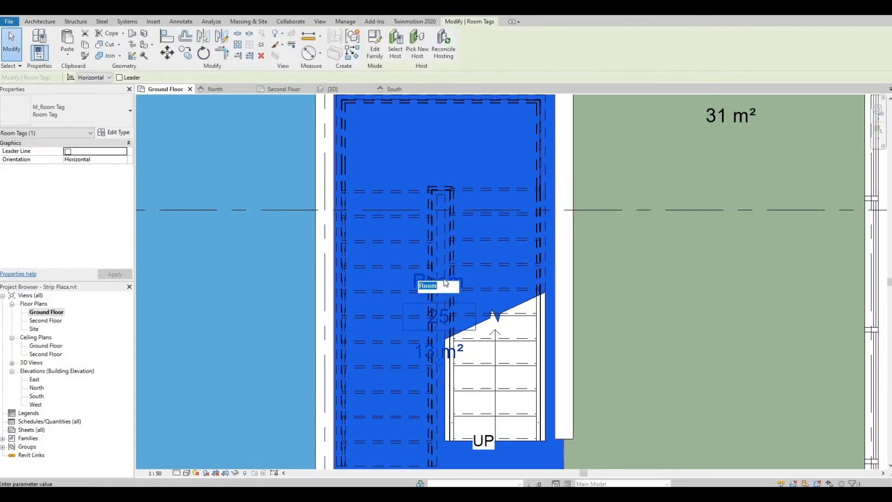
{"action": "type", "text": "Stair 1"}
{"action": "left_click", "coordinate": [495, 133]}
{"action": "scroll", "coordinate": [483, 160], "scroll_direction": "down", "scroll_amount": 2}
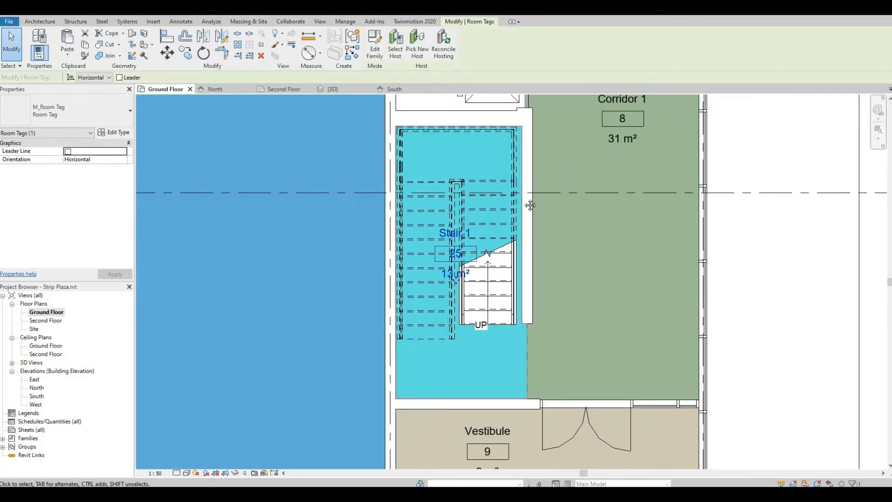
{"action": "scroll", "coordinate": [600, 201], "scroll_direction": "down", "scroll_amount": 3}
{"action": "key", "text": "Escape"}
- Delete the interior wall between the two elevators on the Ground Floor plan
{"action": "scroll", "coordinate": [611, 222], "scroll_direction": "down", "scroll_amount": 2}
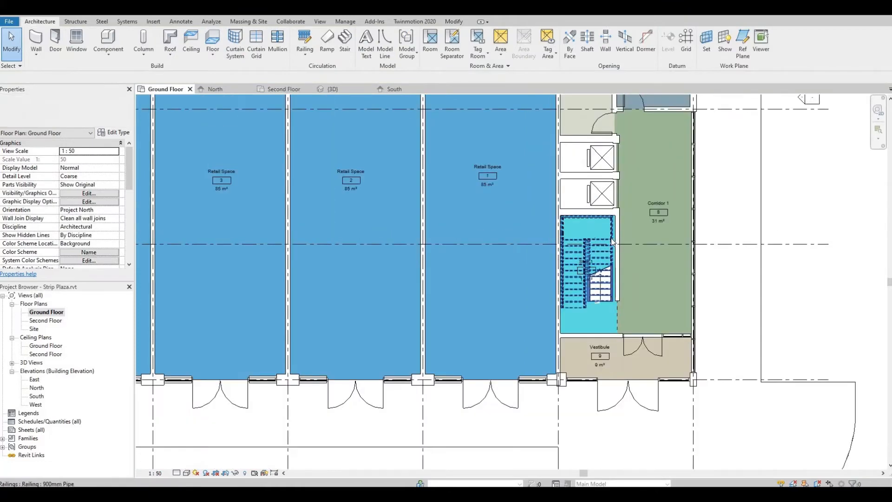
{"action": "scroll", "coordinate": [611, 240], "scroll_direction": "down", "scroll_amount": 5}
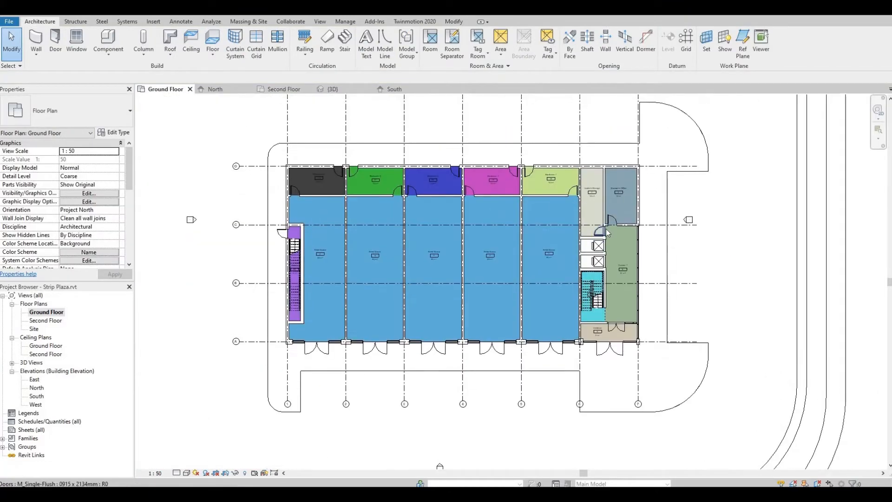
{"action": "middle_click_drag", "start_coordinate": [586, 307], "coordinate": [503, 310]}
{"action": "scroll", "coordinate": [464, 280], "scroll_direction": "up", "scroll_amount": 4}
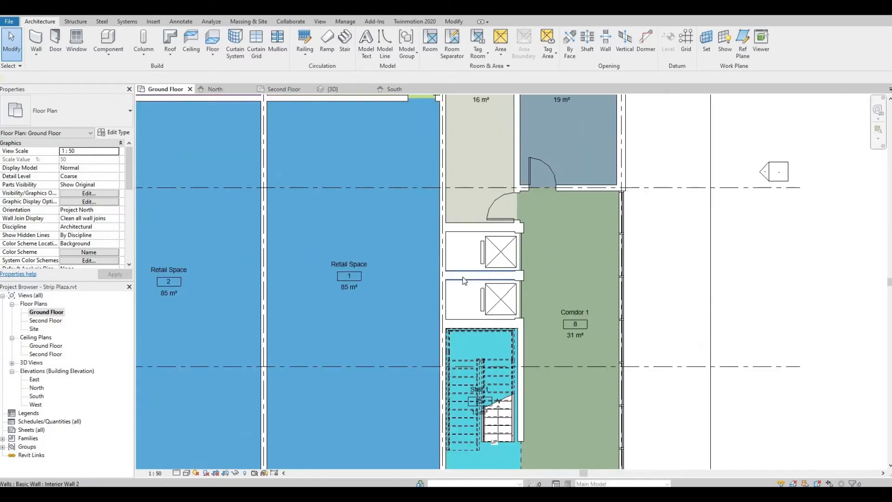
{"action": "left_click", "coordinate": [463, 280]}
{"action": "key", "text": "Escape"}
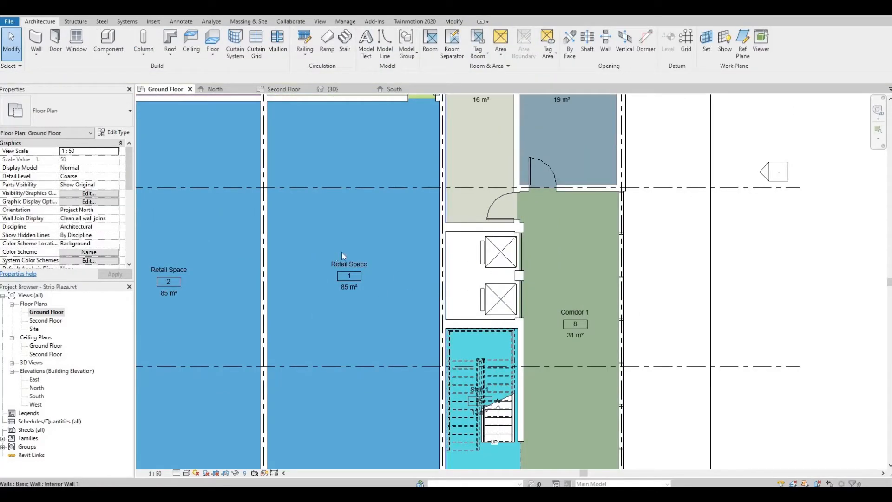
- On the Second Floor plan, delete the interior wall between the two elevators
{"action": "scroll", "coordinate": [342, 255], "scroll_direction": "down", "scroll_amount": 2}
{"action": "left_click", "coordinate": [284, 89]}
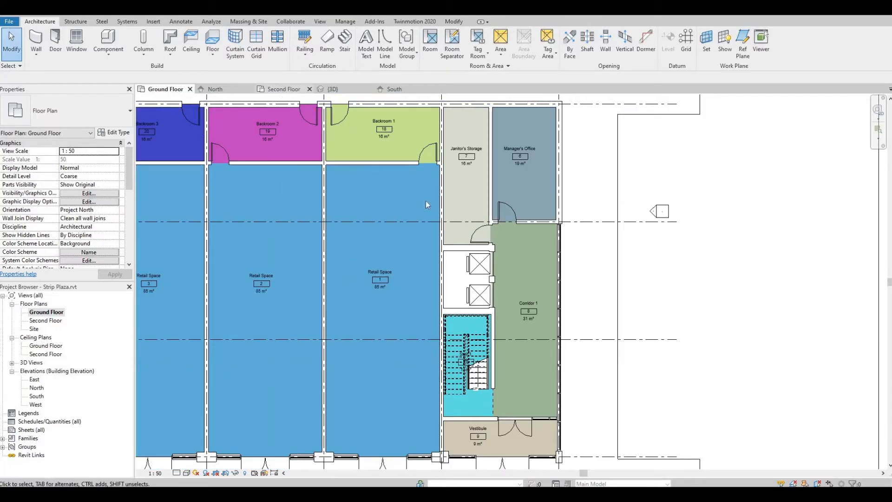
{"action": "scroll", "coordinate": [561, 264], "scroll_direction": "up", "scroll_amount": 4}
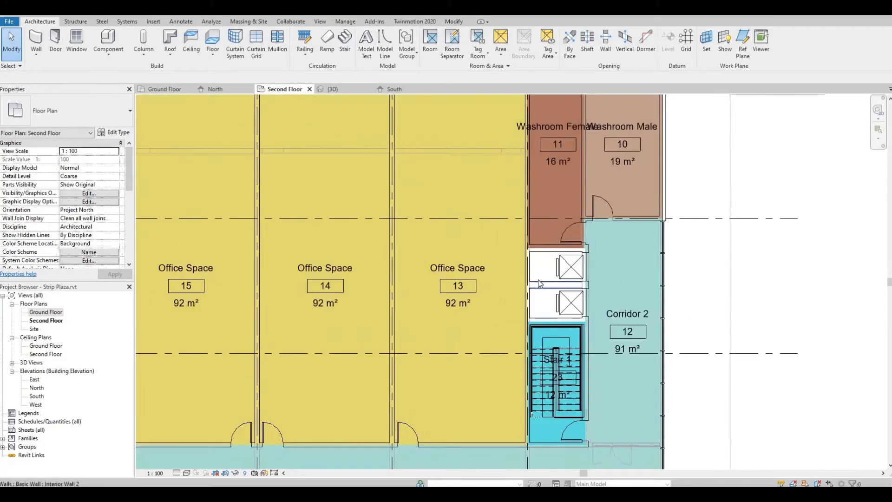
{"action": "left_click", "coordinate": [540, 279]}
{"action": "key", "text": "Delete"}
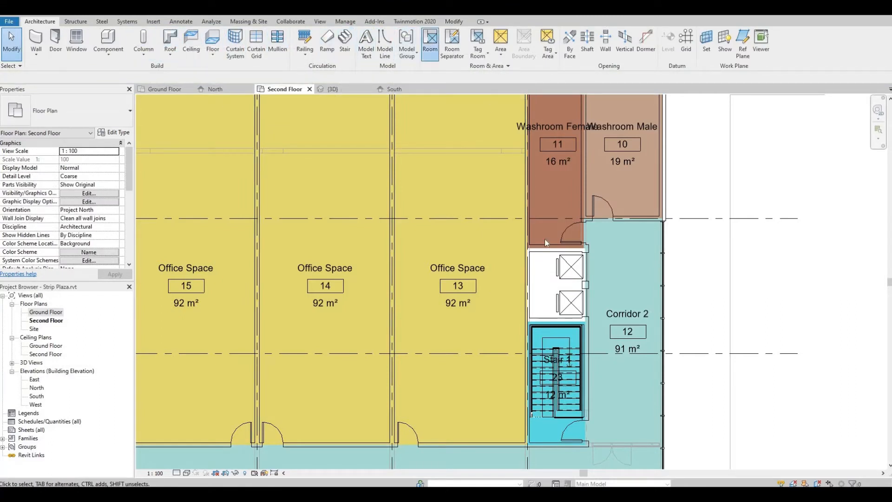
- Place a tagged room in the combined elevator shaft beside Corridor 2 and end the Room command
{"action": "left_click", "coordinate": [430, 44]}
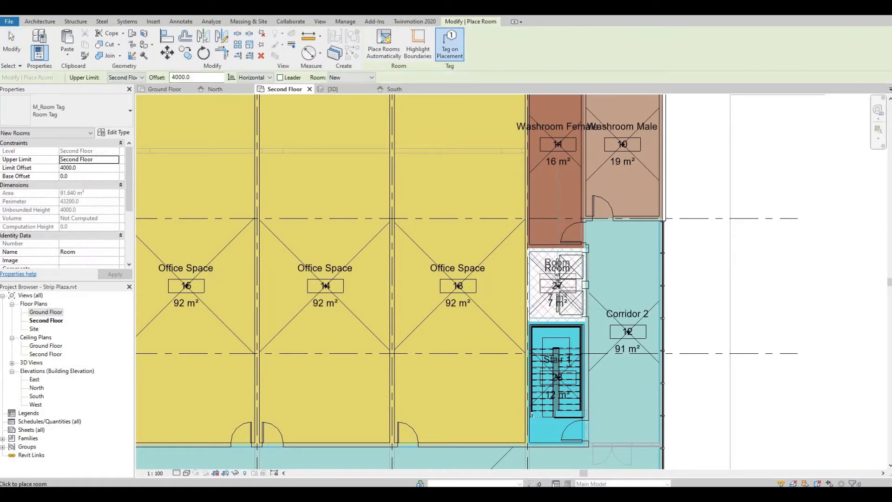
{"action": "left_click", "coordinate": [556, 275]}
{"action": "key", "text": "Escape"}
{"action": "key", "text": "Escape"}
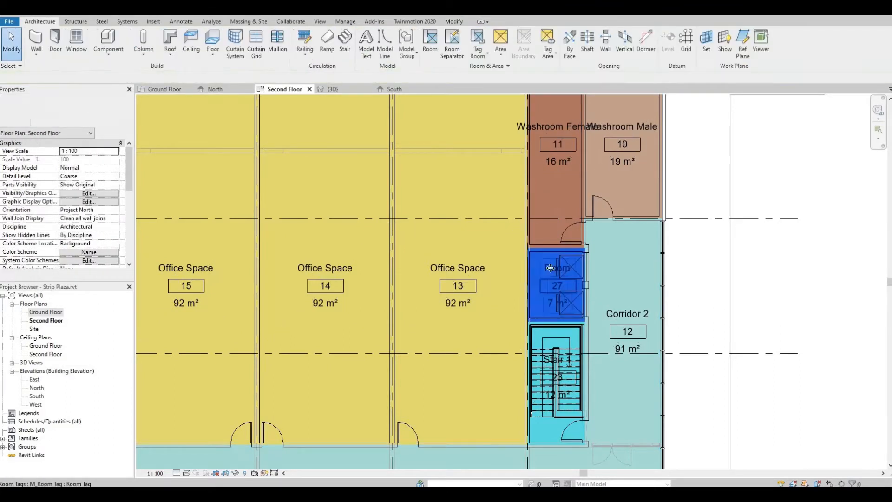
- Rename room 27, in the elevator shaft beside Corridor 2, as Elevator and clear the selection
{"action": "left_click", "coordinate": [553, 270]}
{"action": "left_click", "coordinate": [556, 268]}
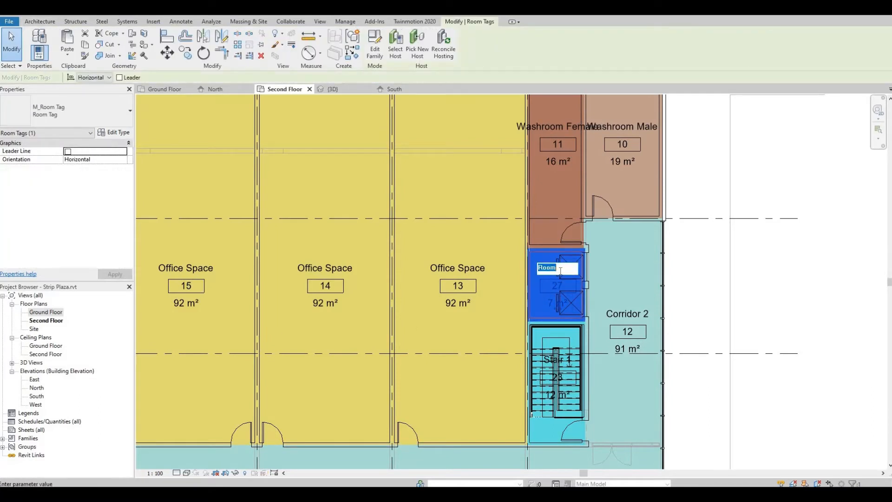
{"action": "type", "text": "Elevator"}
{"action": "key", "text": "Return"}
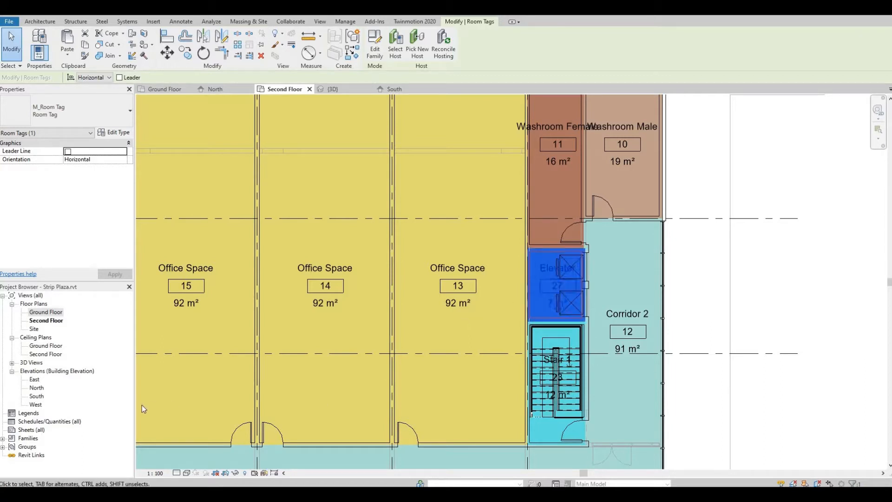
{"action": "double_click", "coordinate": [48, 321]}
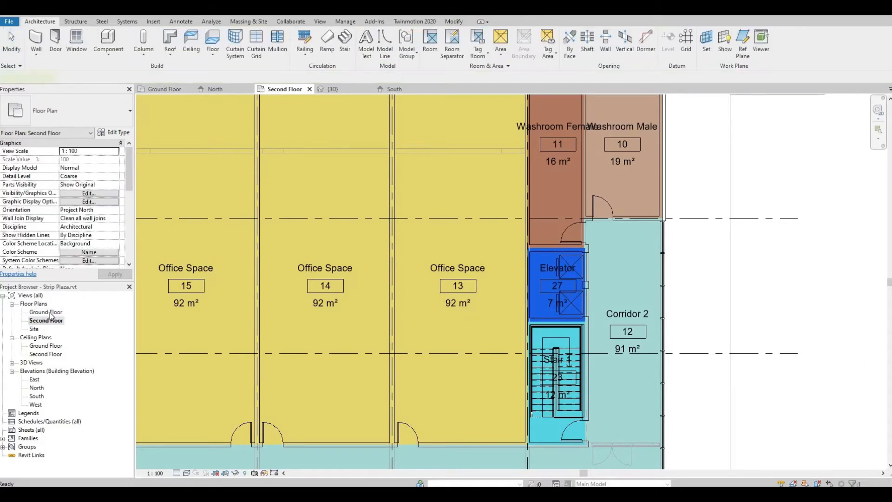
- Place a tagged room in the Ground Floor elevator shaft beside Corridor 1, and return to the Second Floor plan
{"action": "double_click", "coordinate": [48, 312]}
{"action": "left_click", "coordinate": [393, 283]}
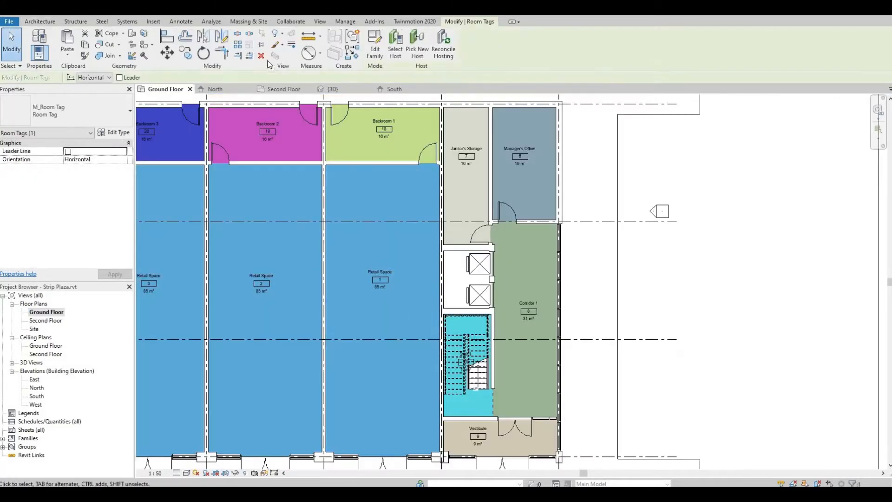
{"action": "left_click", "coordinate": [40, 21]}
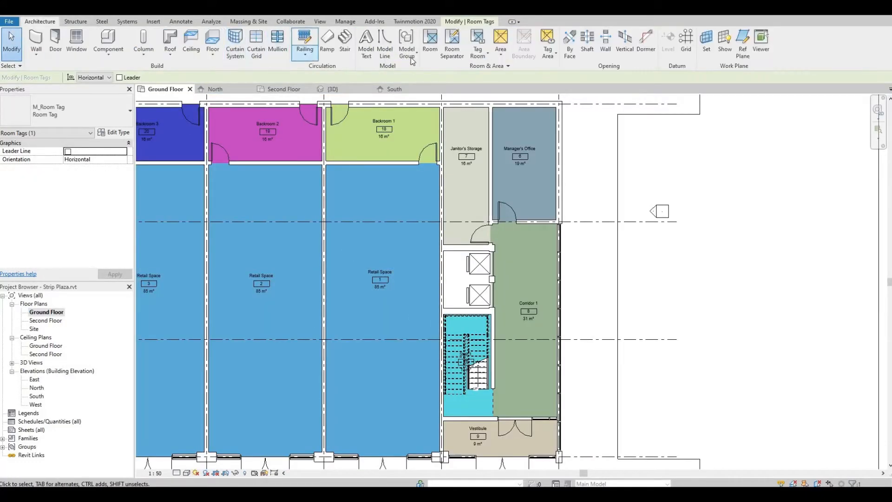
{"action": "left_click", "coordinate": [429, 44]}
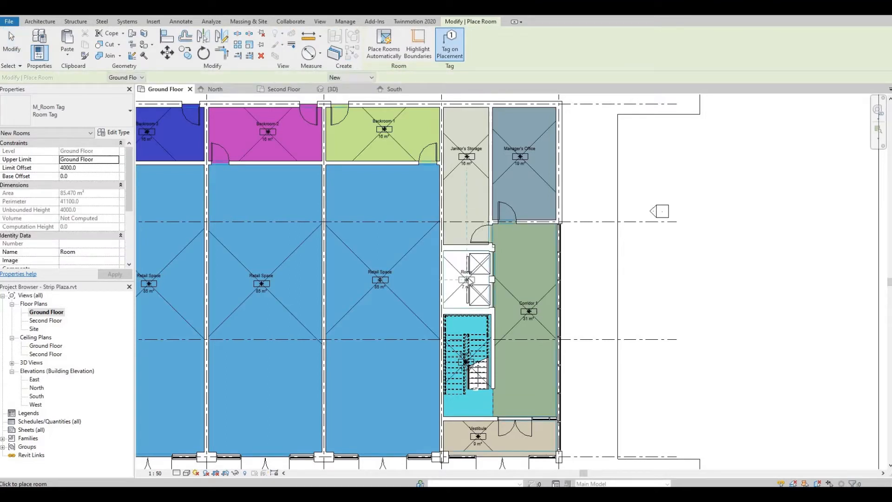
{"action": "scroll", "coordinate": [467, 279], "scroll_direction": "up", "scroll_amount": 3}
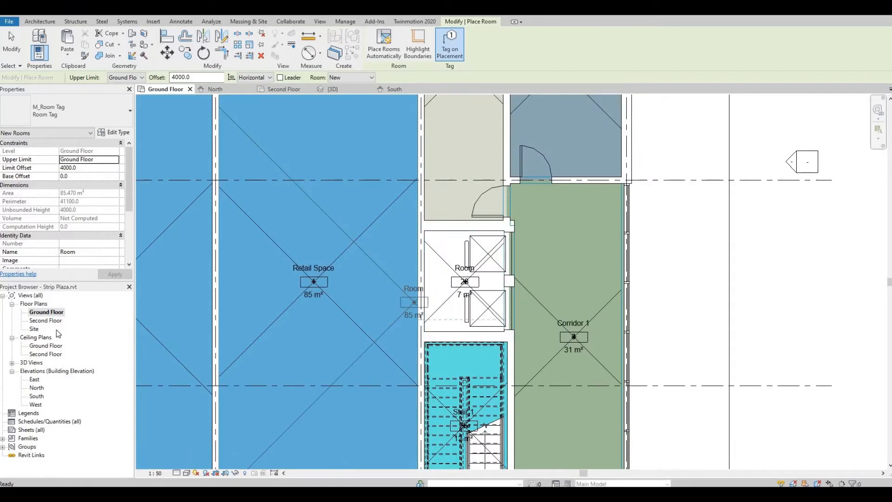
{"action": "left_click", "coordinate": [460, 285]}
{"action": "key", "text": "Escape"}
{"action": "double_click", "coordinate": [85, 322]}
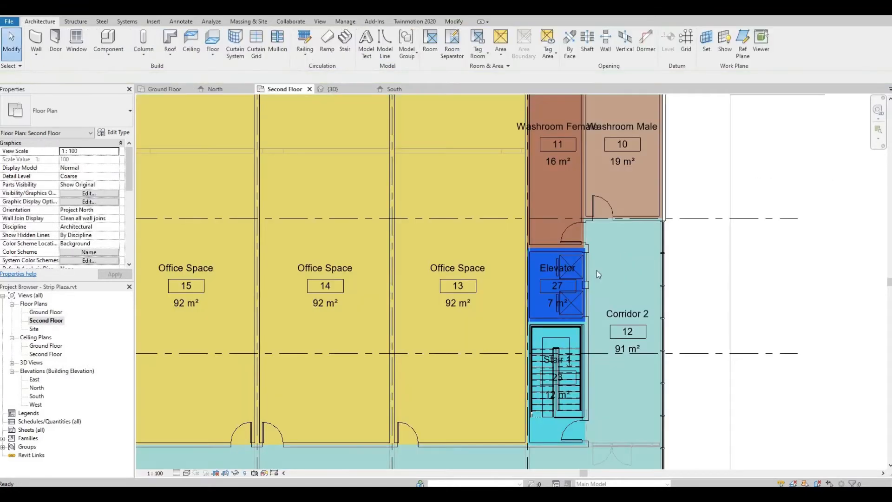
{"action": "left_click", "coordinate": [570, 268]}
{"action": "key", "text": "Escape"}
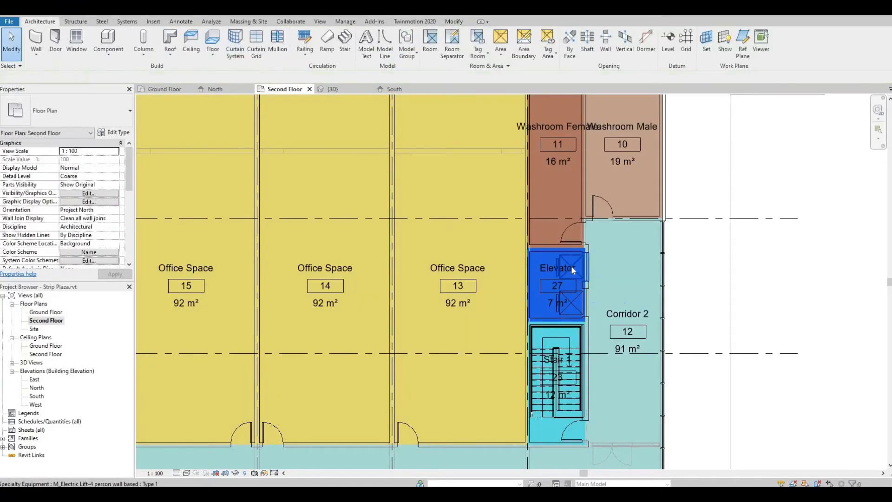
{"action": "scroll", "coordinate": [572, 266], "scroll_direction": "up", "scroll_amount": 1}
{"action": "double_click", "coordinate": [570, 268]}
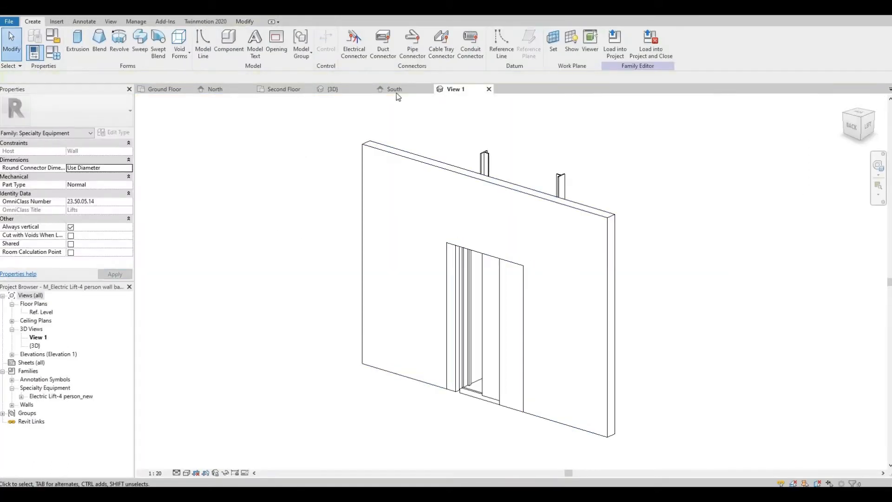
{"action": "left_click", "coordinate": [489, 89]}
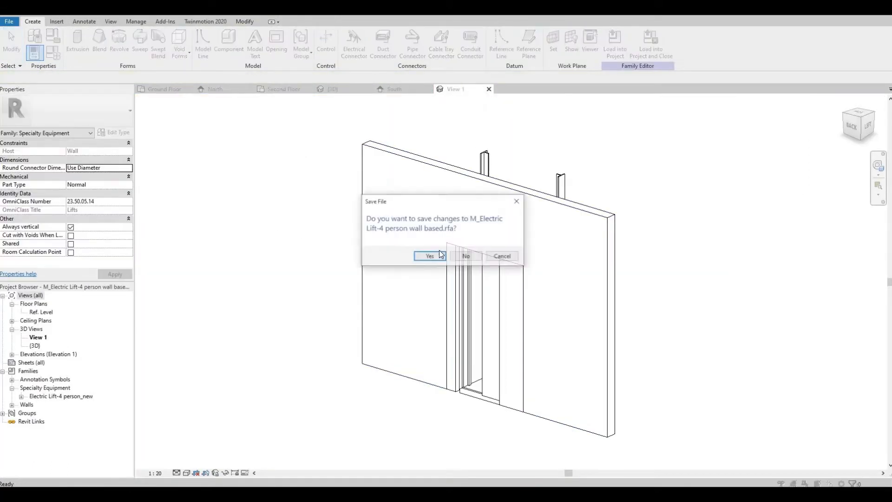
{"action": "key", "text": "Return"}
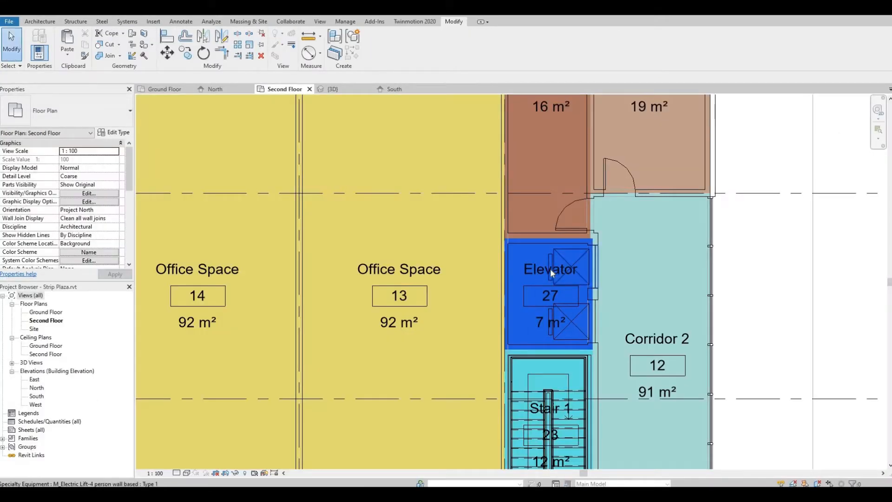
- Rename room 27 in the Second Floor elevator shaft as Elevator 2
{"action": "left_click", "coordinate": [535, 271]}
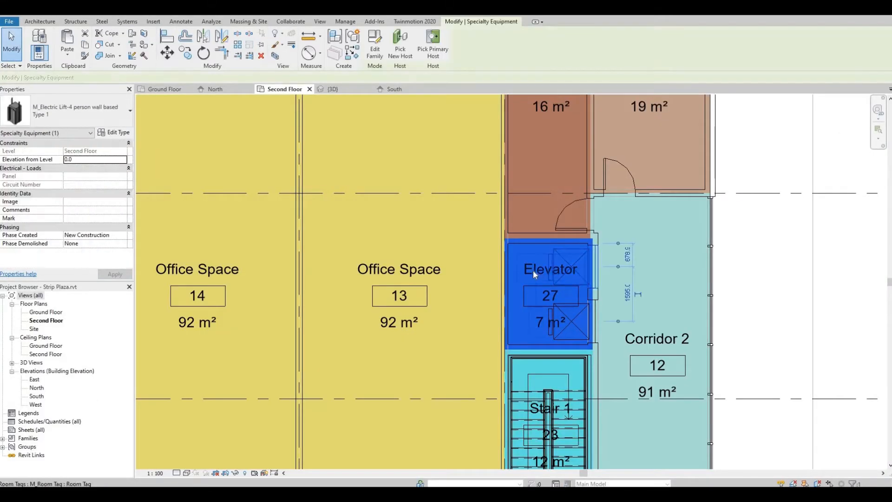
{"action": "left_click", "coordinate": [533, 271]}
{"action": "left_click", "coordinate": [533, 270]}
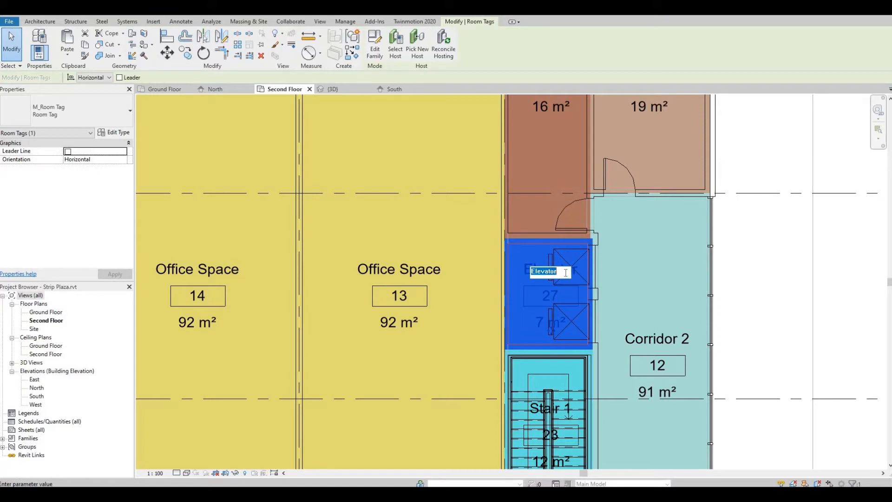
{"action": "left_click", "coordinate": [565, 273]}
{"action": "left_click", "coordinate": [617, 252]}
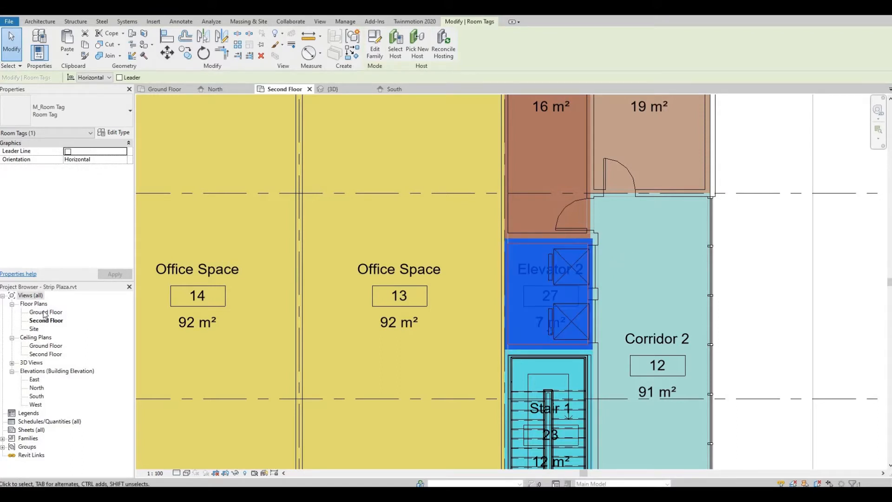
- On the Ground Floor plan, rename room 28, in the elevator shaft beside Corridor 1, as Elevator 1
{"action": "double_click", "coordinate": [46, 311]}
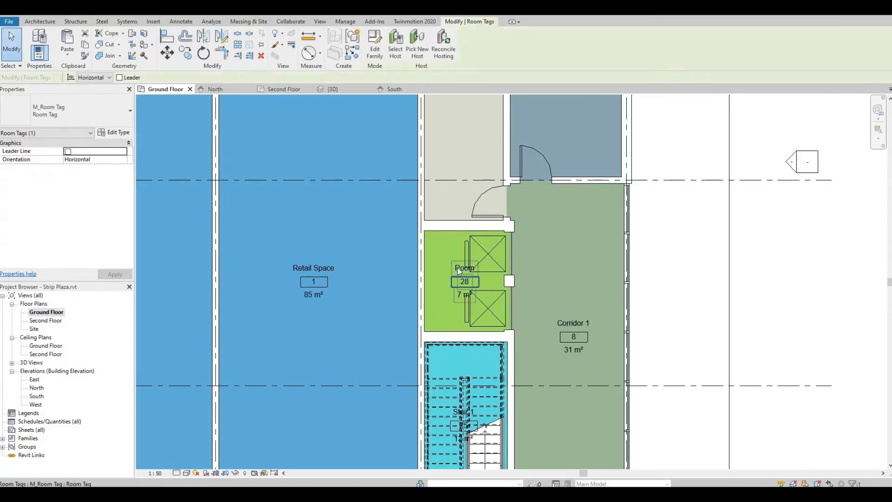
{"action": "left_click", "coordinate": [459, 268]}
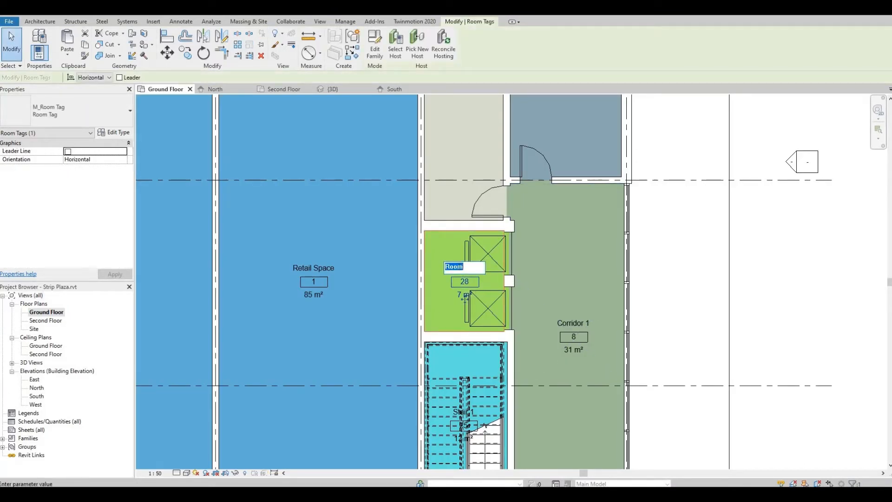
{"action": "type", "text": "Elevator 1"}
{"action": "key", "text": "Return"}
{"action": "scroll", "coordinate": [603, 241], "scroll_direction": "down", "scroll_amount": 5}
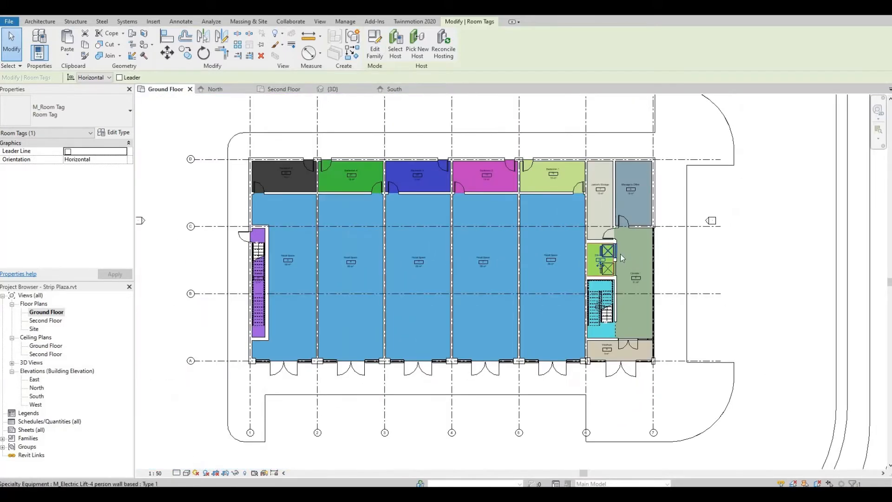
- Clear the tag selection and create a new schedule for the Rooms category, named Room Schedule, with building components in the New Construction phase
{"action": "left_click", "coordinate": [595, 214]}
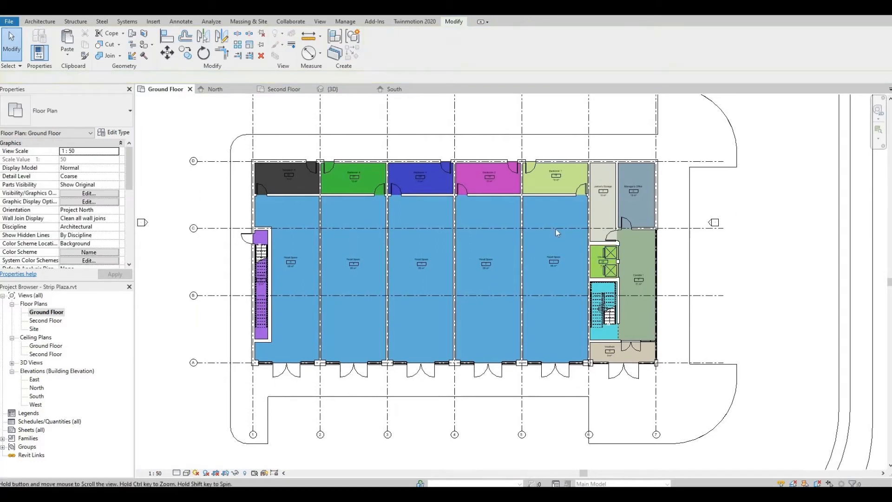
{"action": "middle_click_drag", "start_coordinate": [556, 229], "coordinate": [557, 234]}
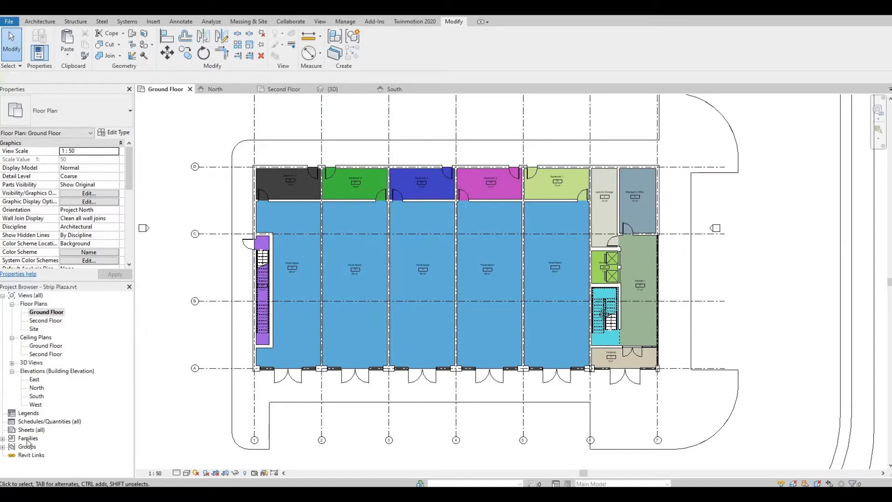
{"action": "left_click", "coordinate": [27, 422]}
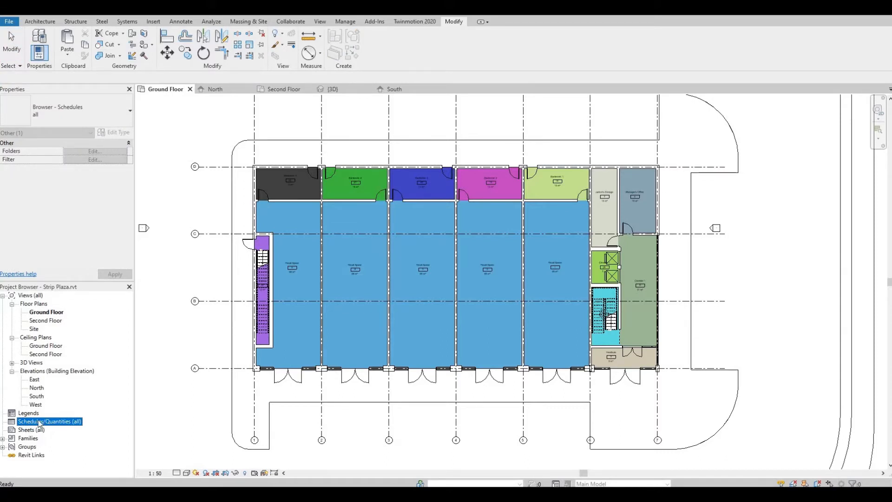
{"action": "right_click", "coordinate": [33, 424]}
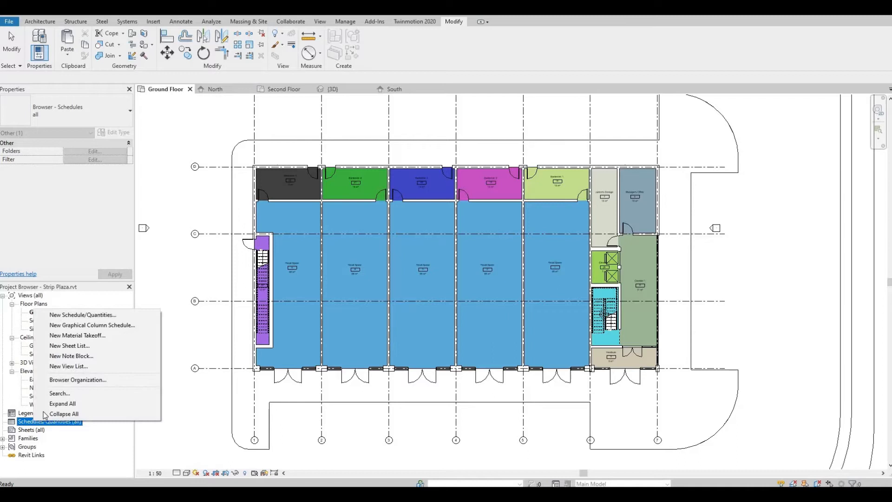
{"action": "left_click", "coordinate": [66, 316]}
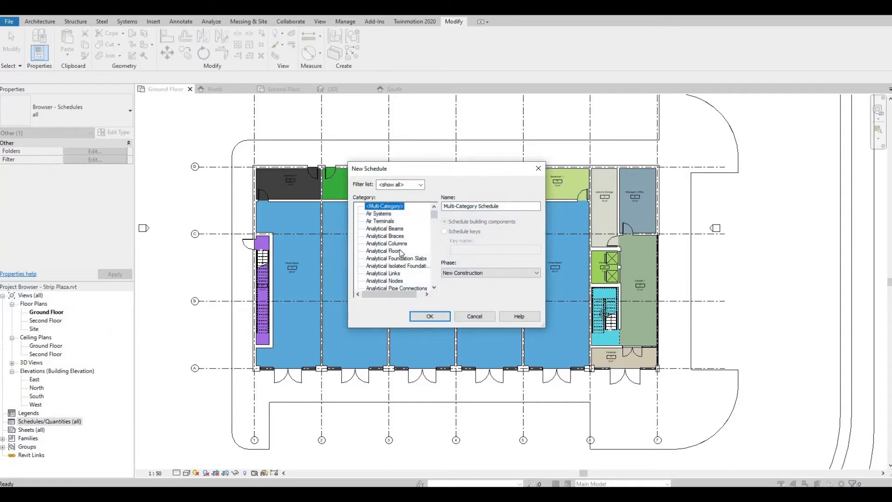
{"action": "scroll", "coordinate": [399, 259], "scroll_direction": "down", "scroll_amount": 5}
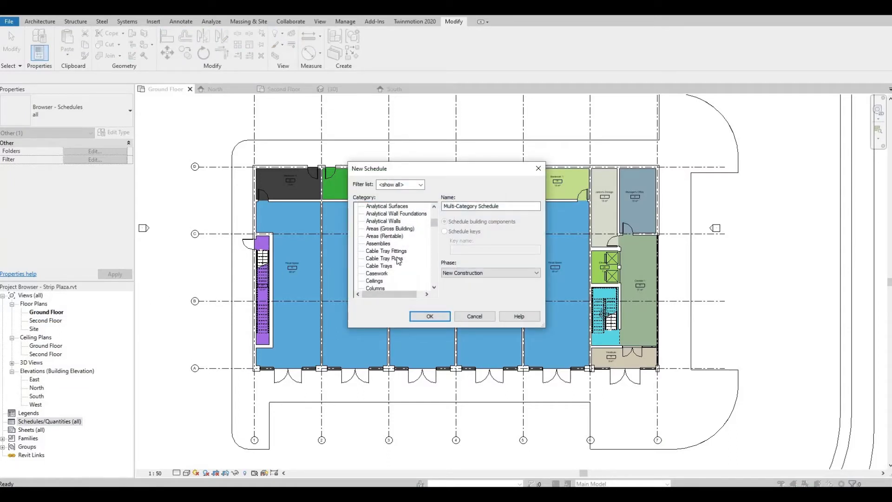
{"action": "scroll", "coordinate": [399, 260], "scroll_direction": "down", "scroll_amount": 4}
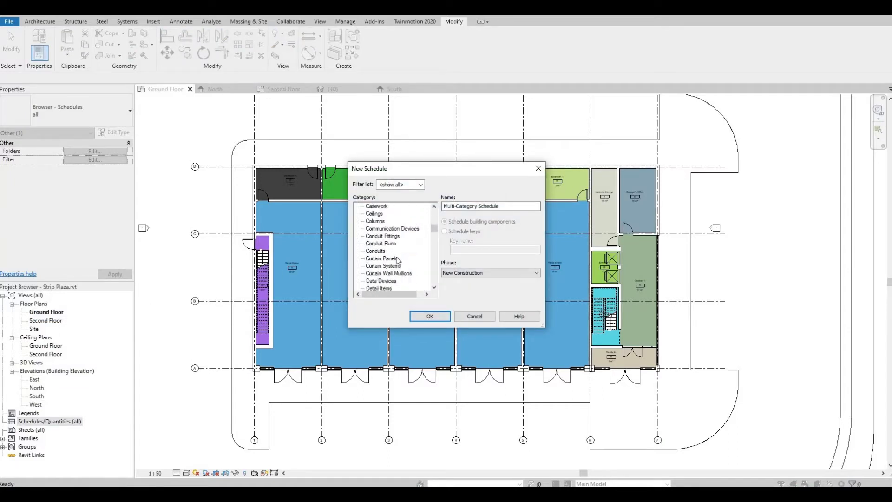
{"action": "scroll", "coordinate": [396, 258], "scroll_direction": "down", "scroll_amount": 7}
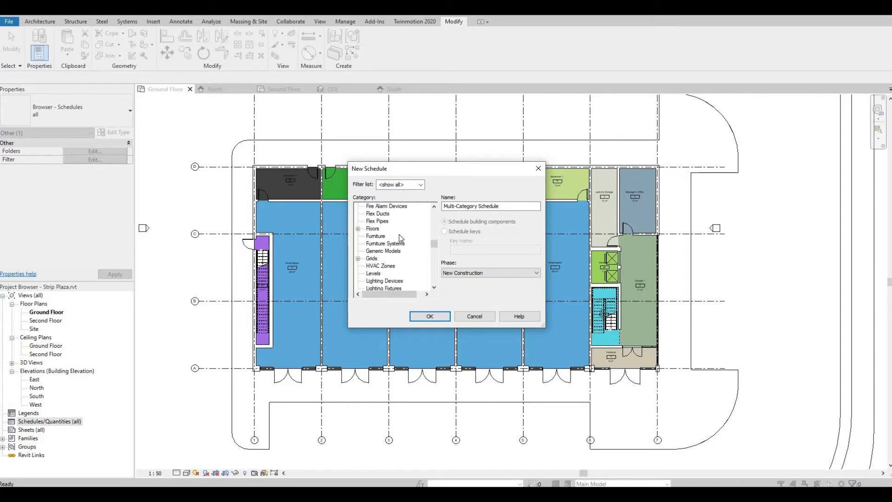
{"action": "scroll", "coordinate": [401, 238], "scroll_direction": "up", "scroll_amount": 2}
{"action": "scroll", "coordinate": [402, 240], "scroll_direction": "down", "scroll_amount": 3}
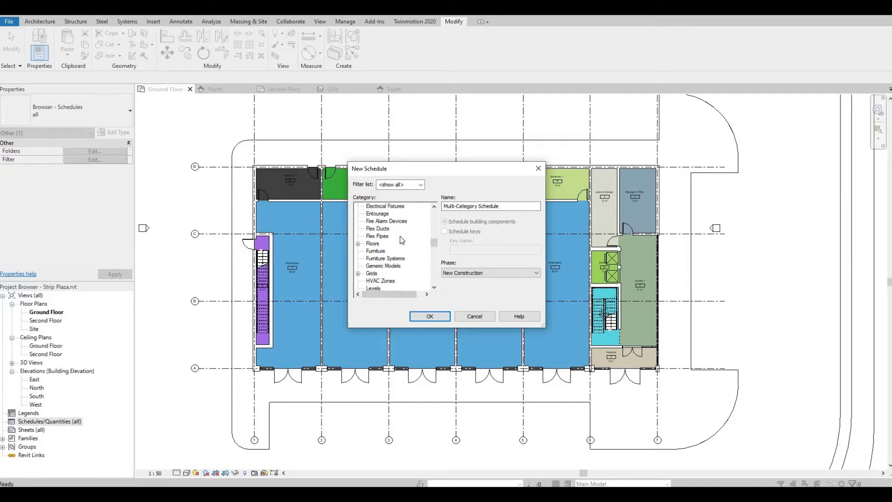
{"action": "scroll", "coordinate": [402, 239], "scroll_direction": "down", "scroll_amount": 7}
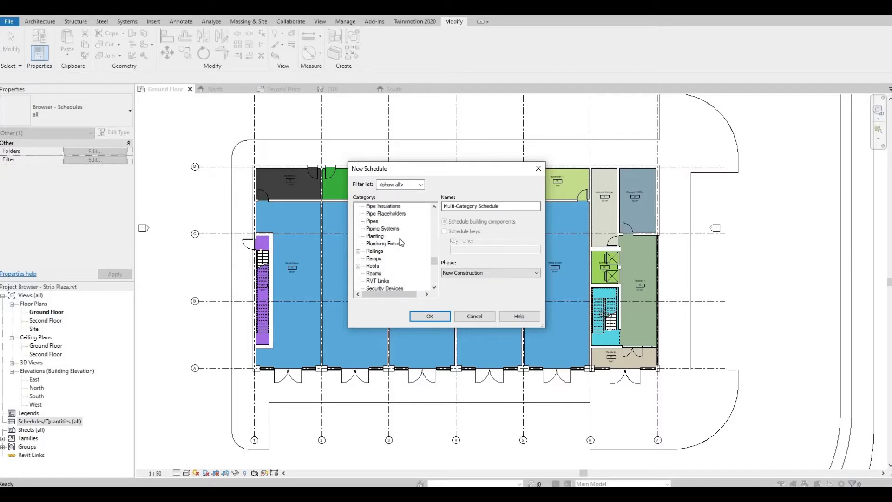
{"action": "scroll", "coordinate": [398, 245], "scroll_direction": "down", "scroll_amount": 1}
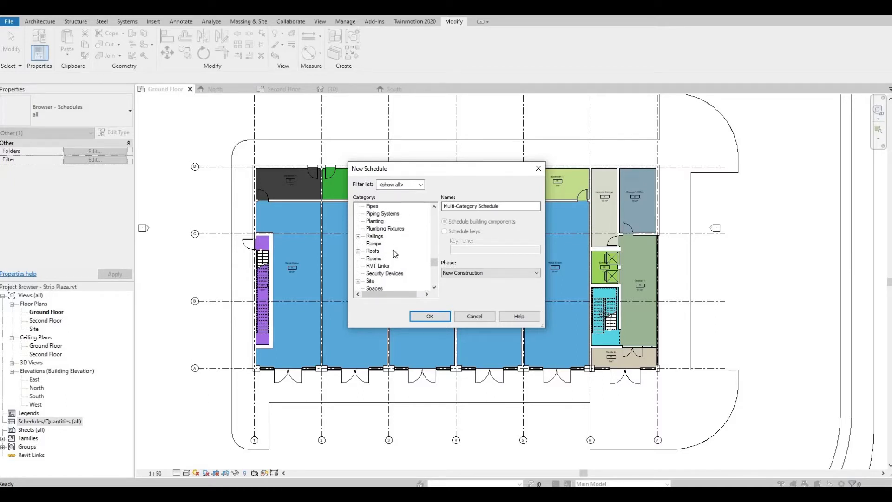
{"action": "left_click", "coordinate": [374, 258]}
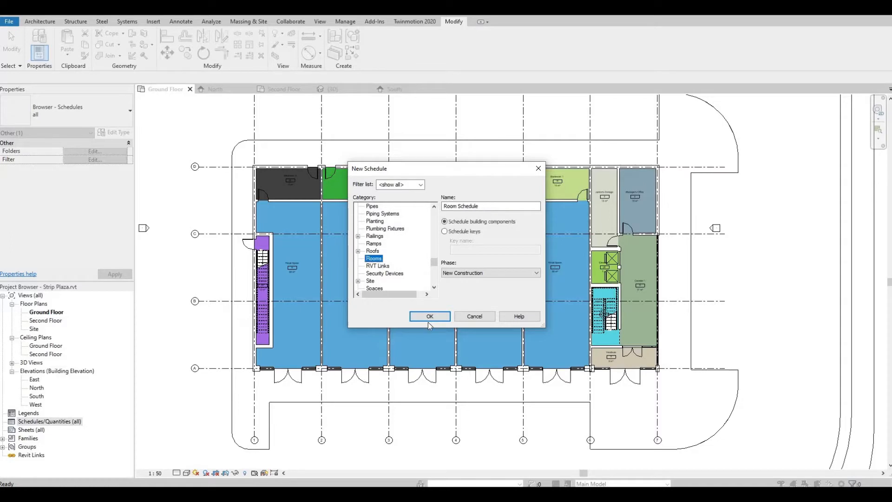
{"action": "left_click", "coordinate": [419, 317]}
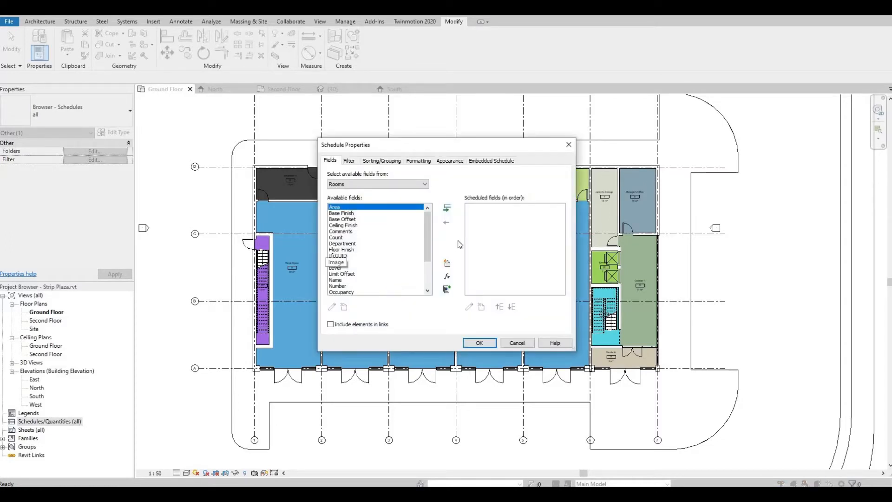
- Add the Area, Name, Level and Number fields to the room schedule
{"action": "left_click", "coordinate": [447, 208]}
{"action": "scroll", "coordinate": [344, 256], "scroll_direction": "down", "scroll_amount": 2}
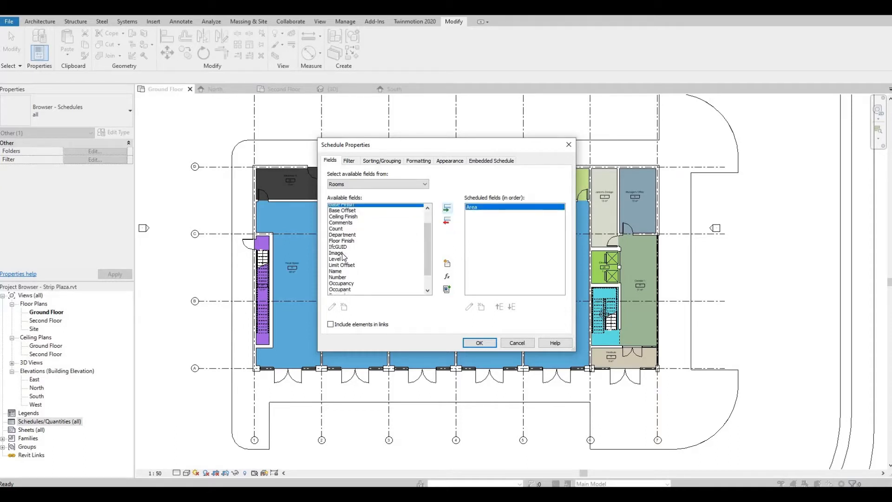
{"action": "scroll", "coordinate": [344, 257], "scroll_direction": "down", "scroll_amount": 1}
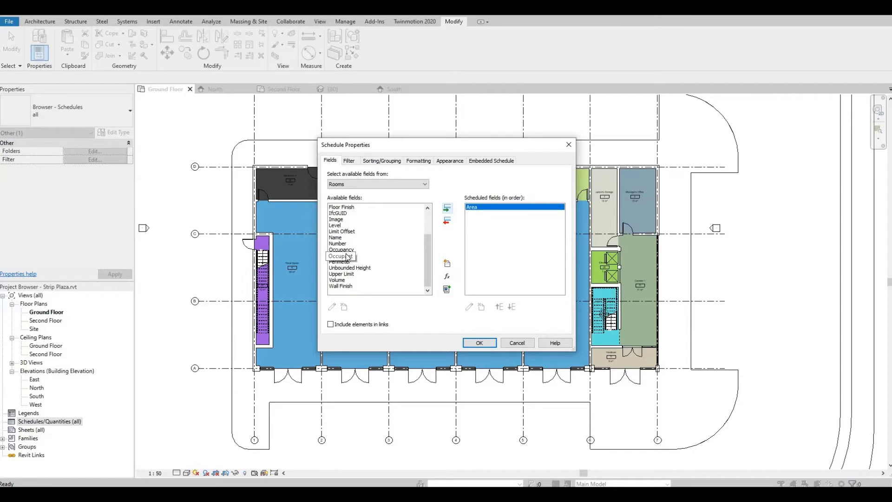
{"action": "scroll", "coordinate": [347, 256], "scroll_direction": "up", "scroll_amount": 1}
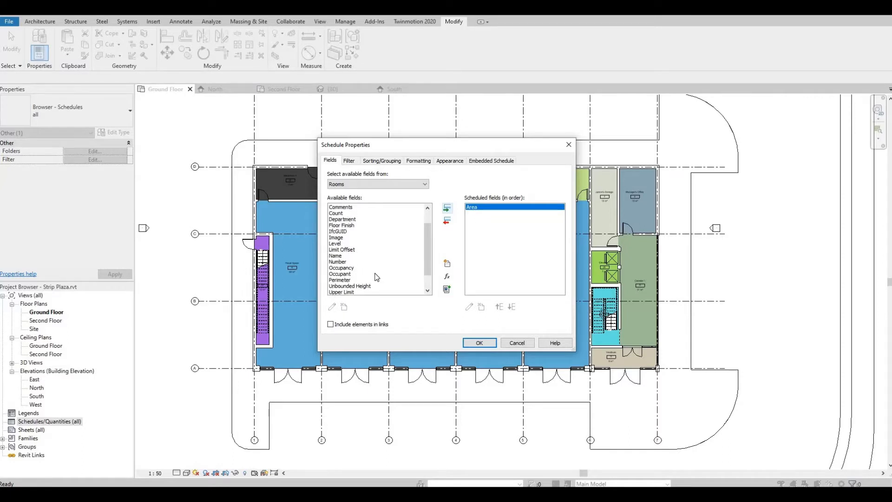
{"action": "left_click", "coordinate": [348, 256]}
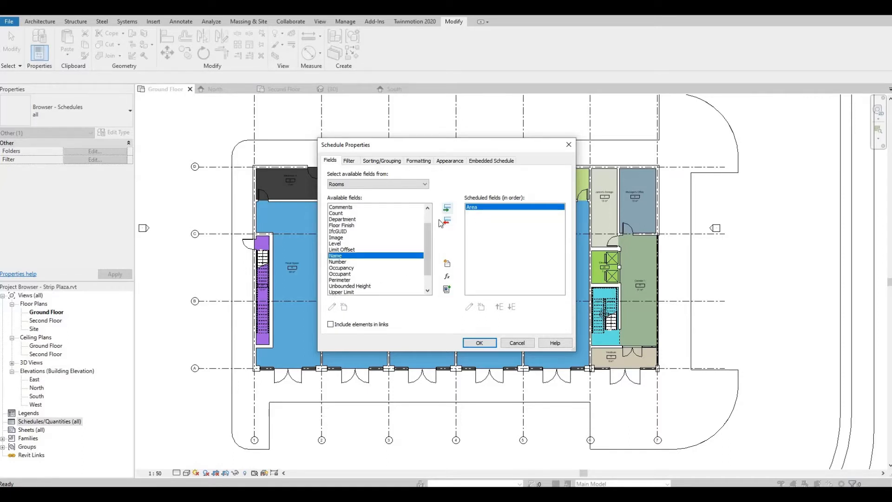
{"action": "double_click", "coordinate": [414, 256]}
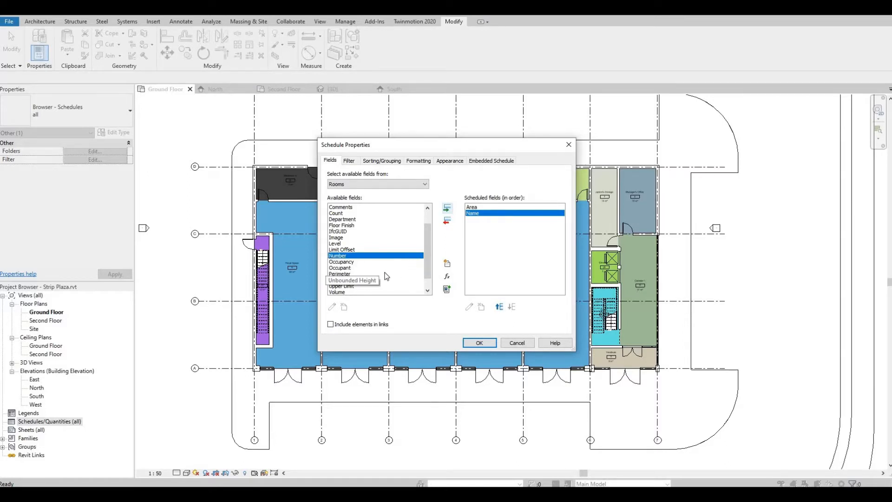
{"action": "left_click", "coordinate": [336, 238]}
{"action": "double_click", "coordinate": [336, 244]}
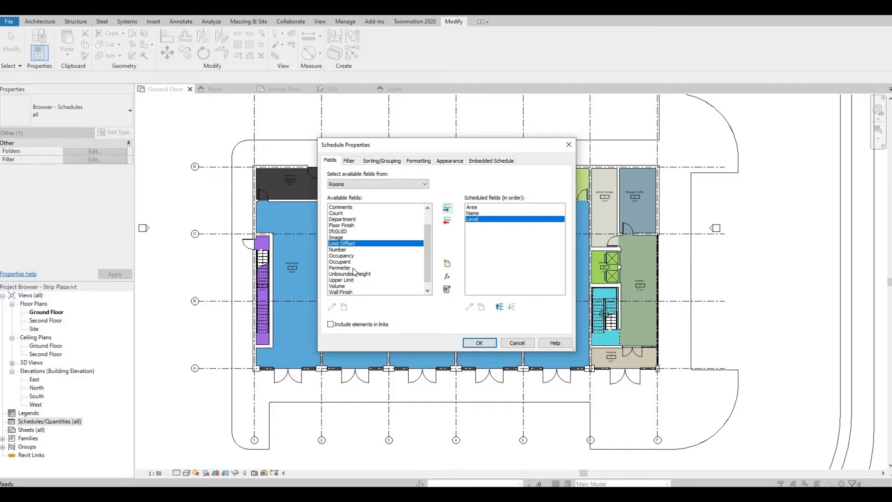
{"action": "left_click", "coordinate": [372, 250]}
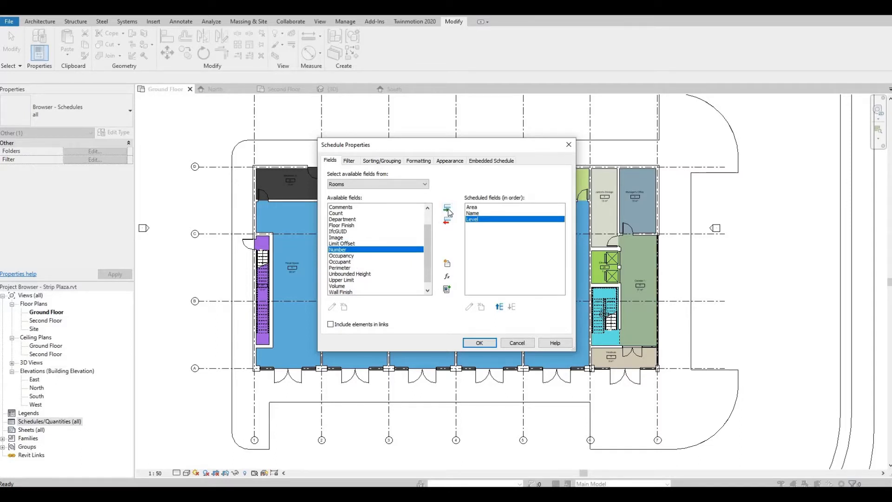
{"action": "left_click", "coordinate": [447, 208]}
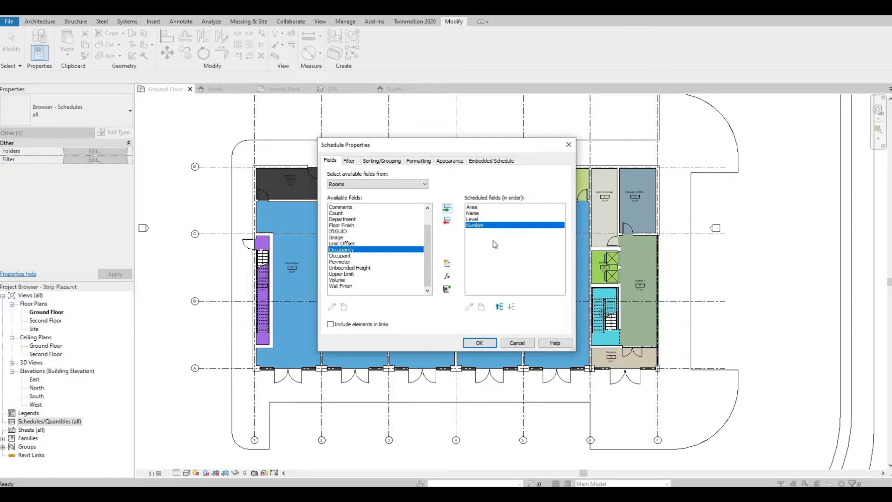
- Reorder the scheduled fields as Name, Level, Number and Area
{"action": "left_click", "coordinate": [485, 213]}
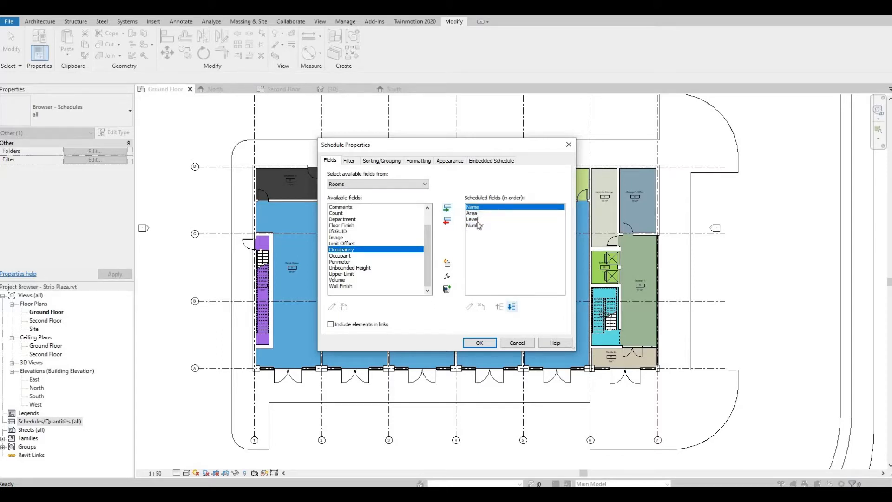
{"action": "left_click", "coordinate": [478, 224]}
{"action": "left_click", "coordinate": [478, 219]}
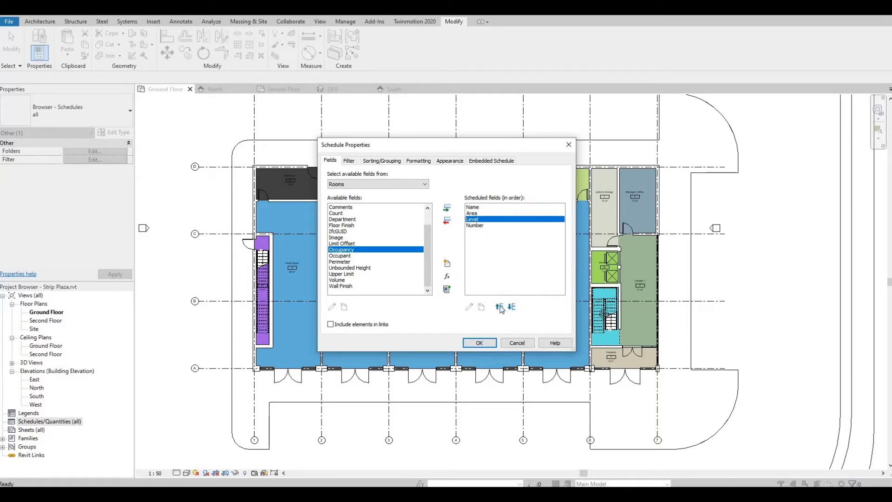
{"action": "left_click", "coordinate": [499, 306]}
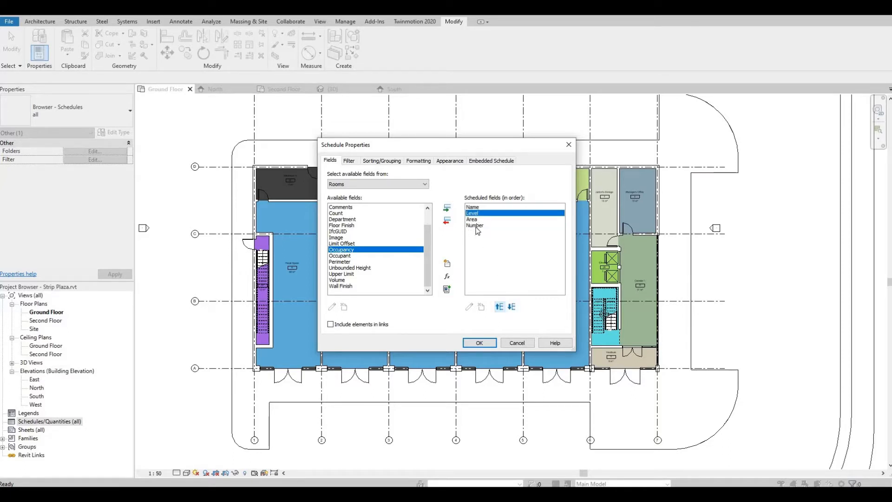
{"action": "left_click", "coordinate": [471, 219]}
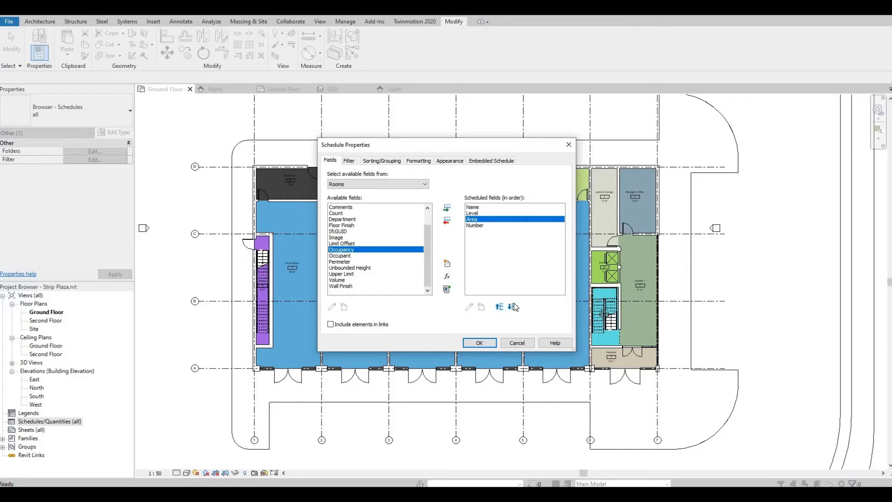
{"action": "left_click", "coordinate": [512, 307]}
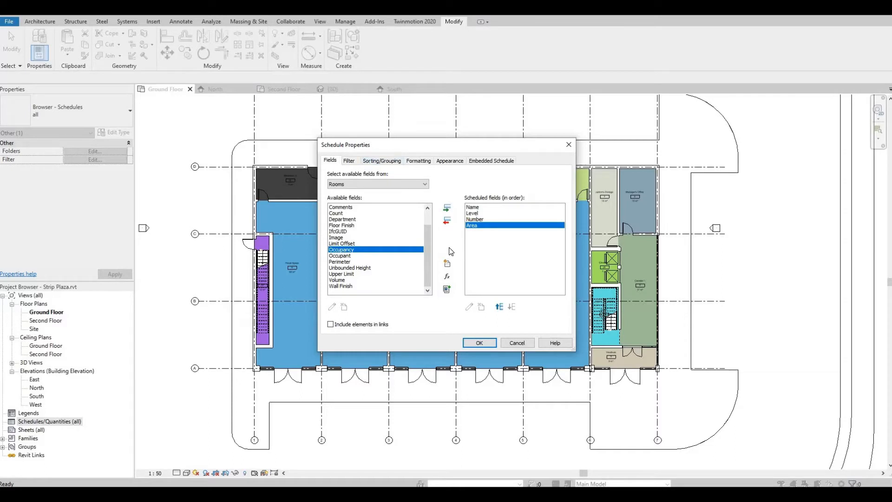
- Sort the room schedule by Level in ascending order with a header, and then by Name in ascending order
{"action": "left_click", "coordinate": [384, 162]}
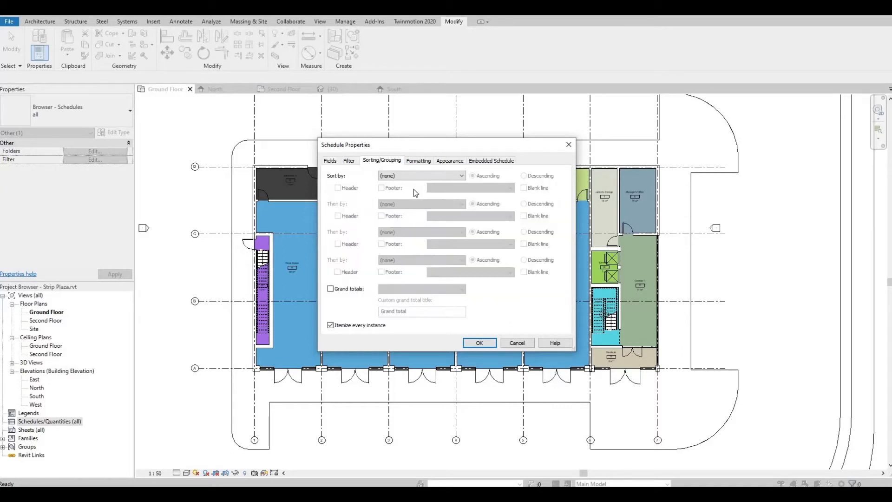
{"action": "left_click", "coordinate": [420, 175]}
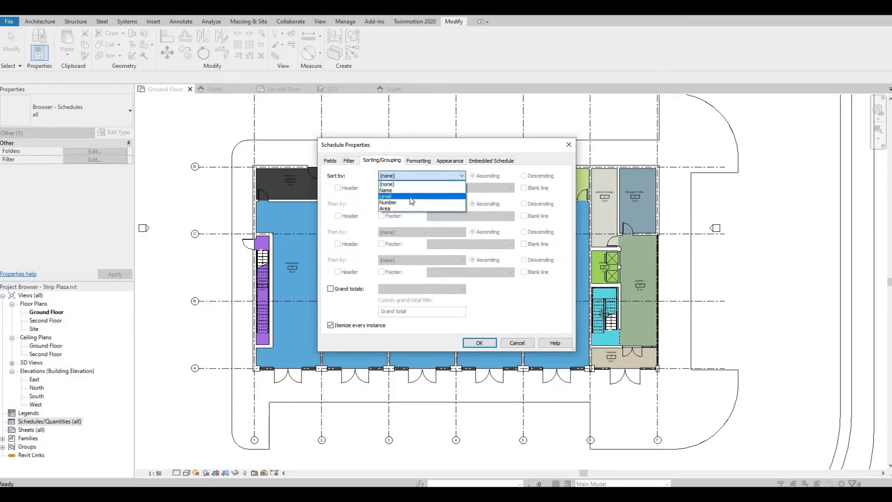
{"action": "left_click", "coordinate": [399, 197]}
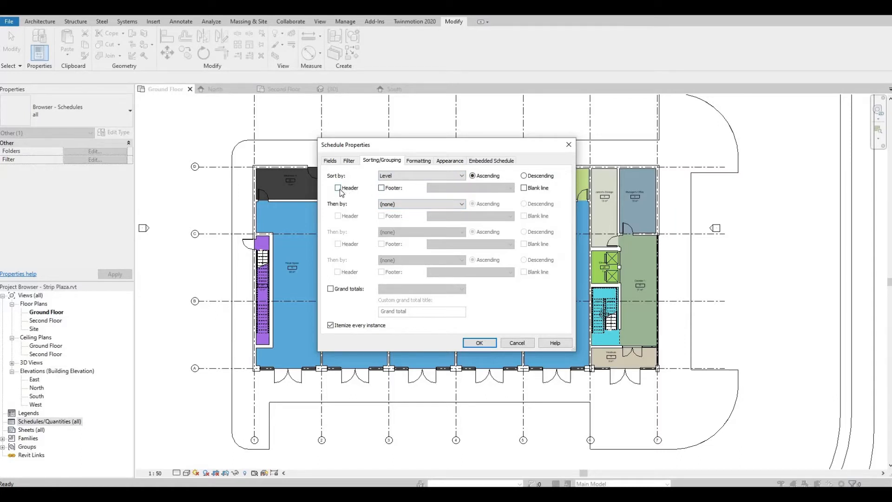
{"action": "left_click", "coordinate": [420, 204]}
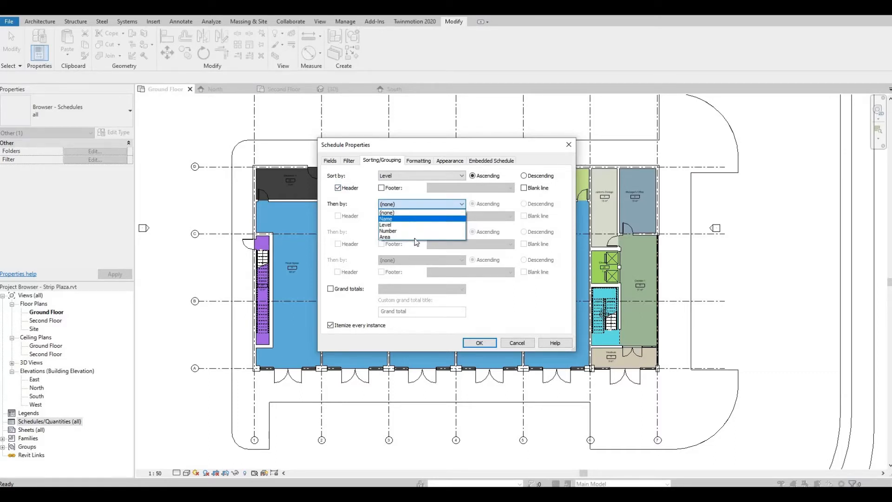
{"action": "left_click", "coordinate": [400, 219]}
- Enable grand totals for the room schedule and set them to Totals only
{"action": "left_click", "coordinate": [331, 289]}
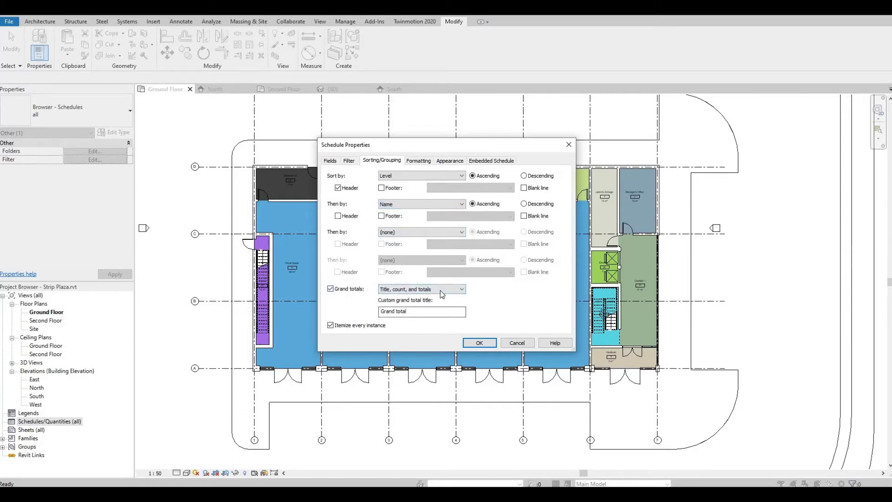
{"action": "left_click", "coordinate": [440, 290]}
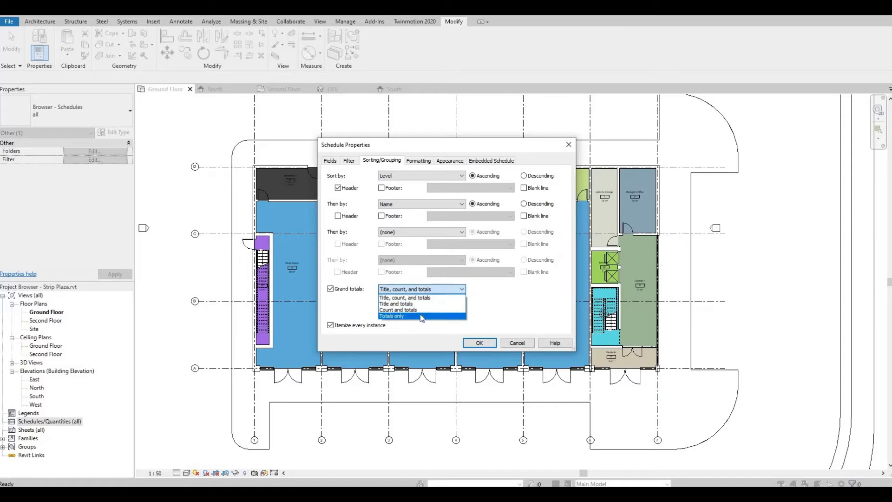
{"action": "left_click", "coordinate": [439, 317]}
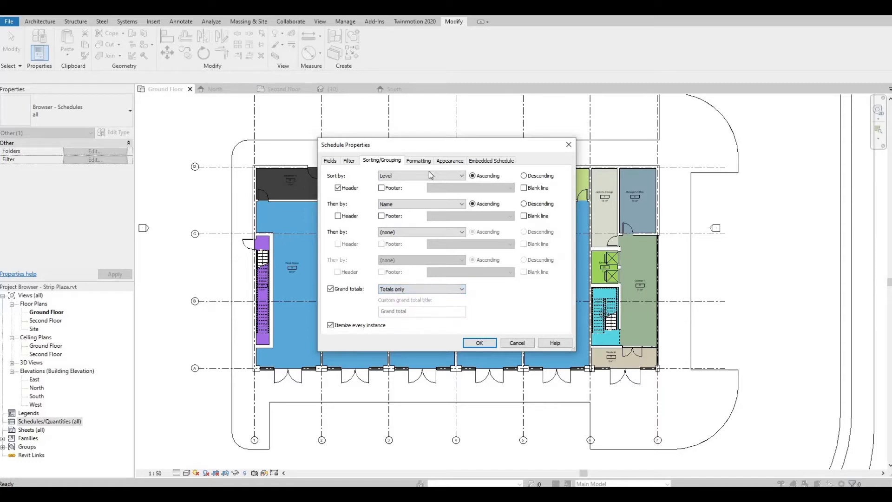
- Set the Area field of the room schedule to Calculate totals and generate the schedule
{"action": "left_click", "coordinate": [419, 161]}
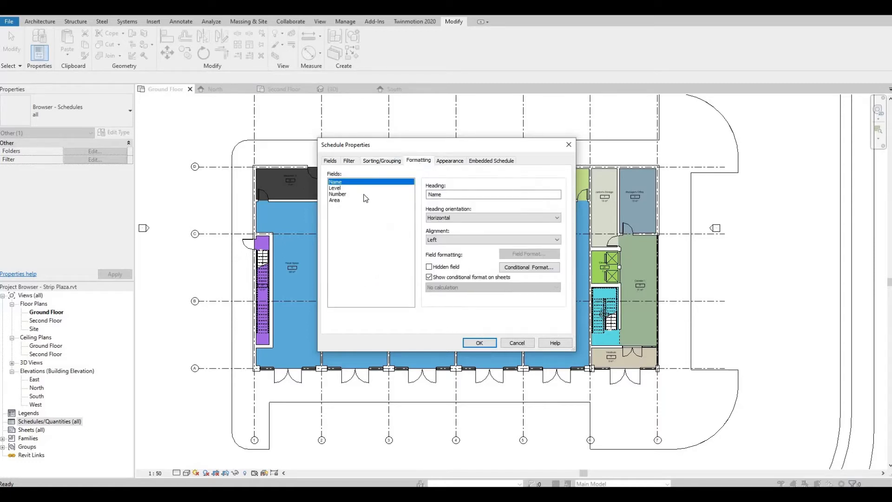
{"action": "left_click", "coordinate": [341, 195]}
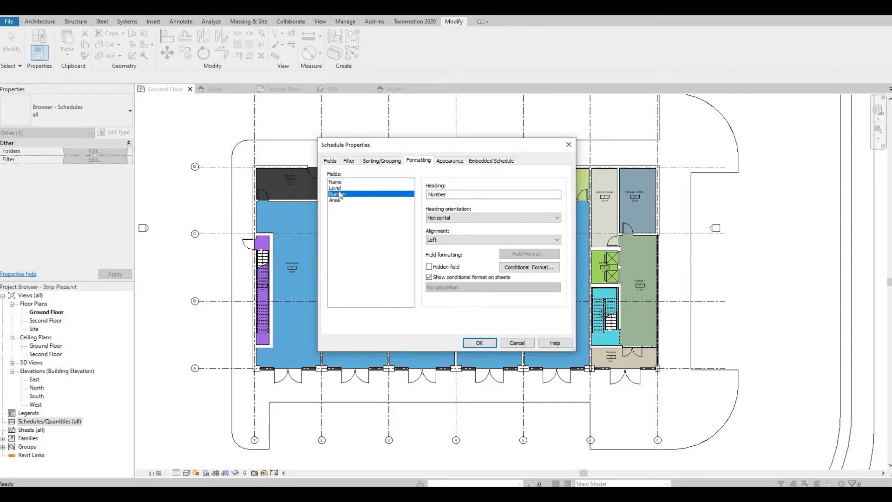
{"action": "left_click", "coordinate": [341, 201]}
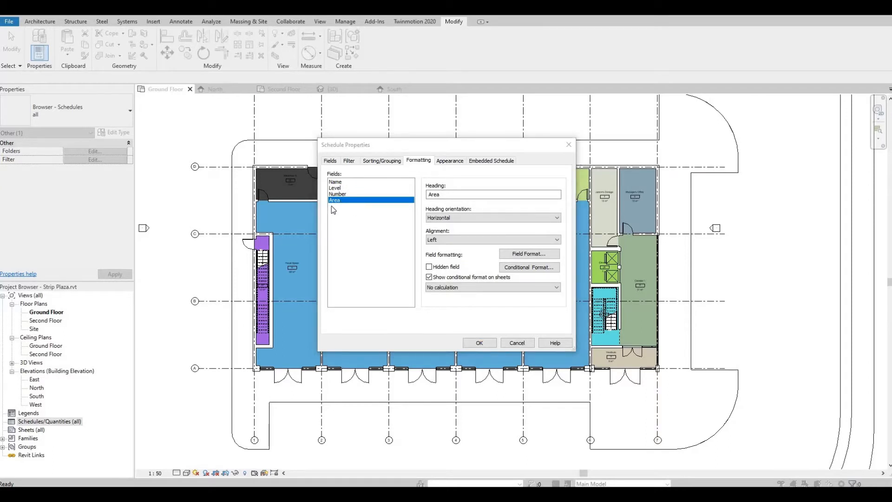
{"action": "left_click", "coordinate": [493, 290]}
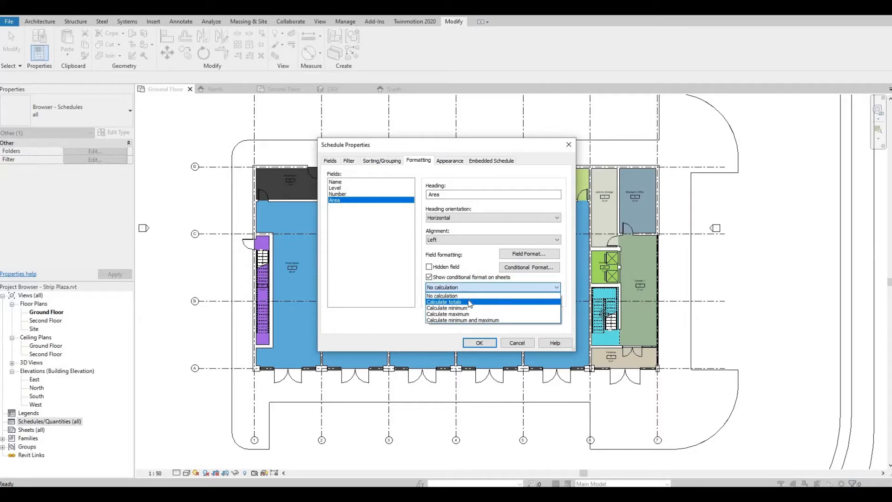
{"action": "left_click", "coordinate": [471, 302]}
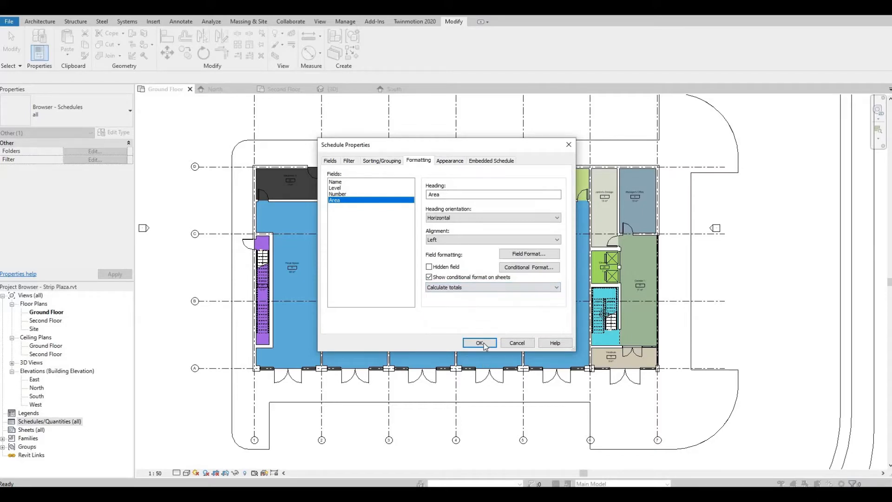
{"action": "left_click", "coordinate": [481, 343]}
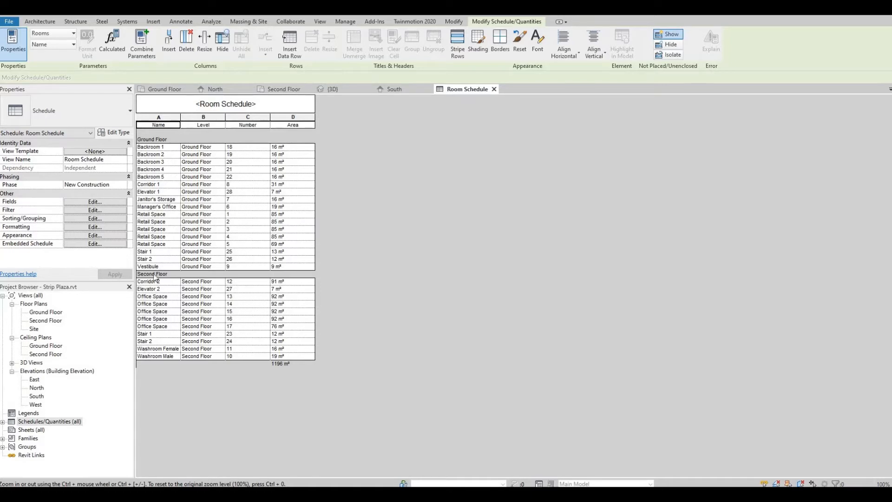
- Create a new building component schedule for the Doors category, keeping the New Construction phase
{"action": "left_click", "coordinate": [28, 422]}
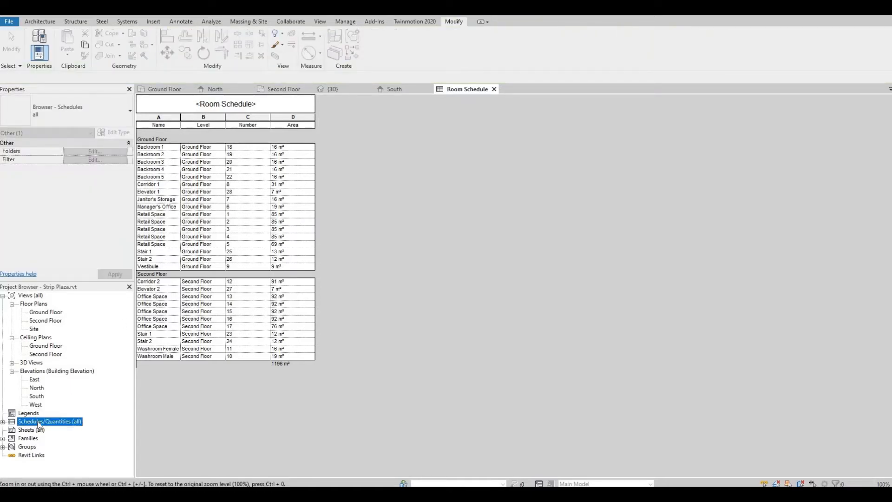
{"action": "right_click", "coordinate": [39, 424]}
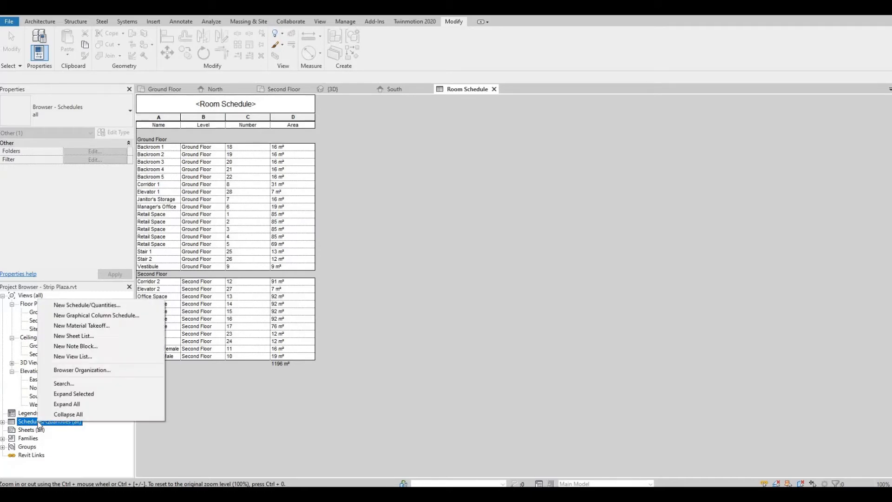
{"action": "left_click", "coordinate": [89, 305]}
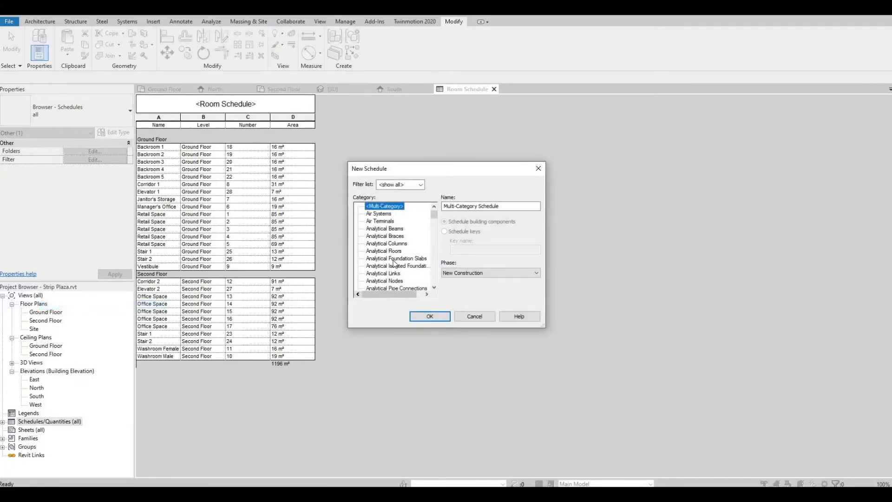
{"action": "scroll", "coordinate": [391, 262], "scroll_direction": "down", "scroll_amount": 3}
{"action": "scroll", "coordinate": [392, 263], "scroll_direction": "down", "scroll_amount": 8}
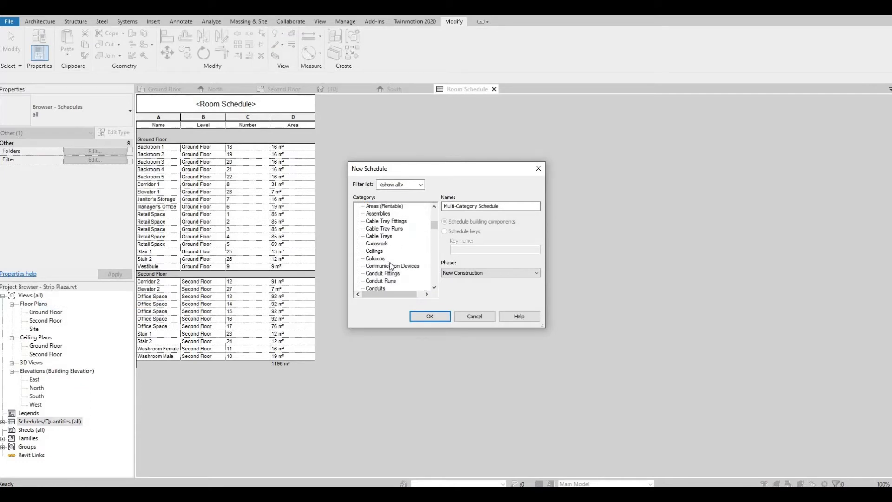
{"action": "left_click", "coordinate": [375, 251]}
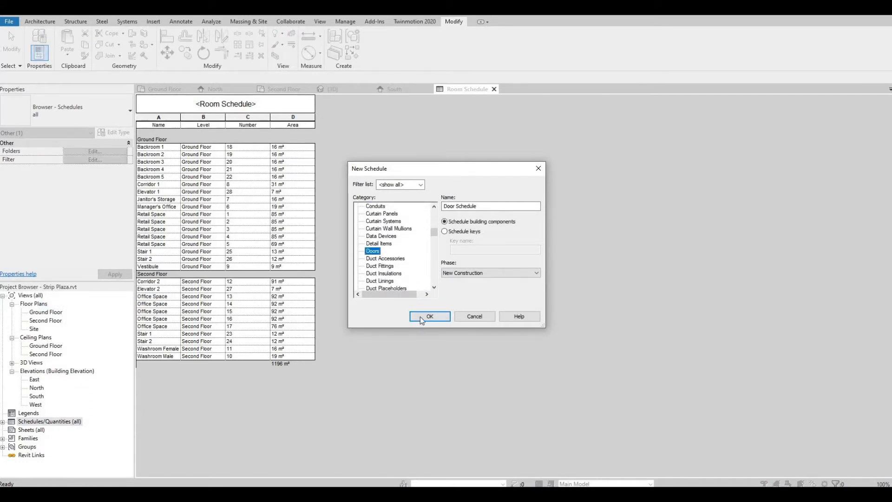
{"action": "left_click", "coordinate": [430, 316]}
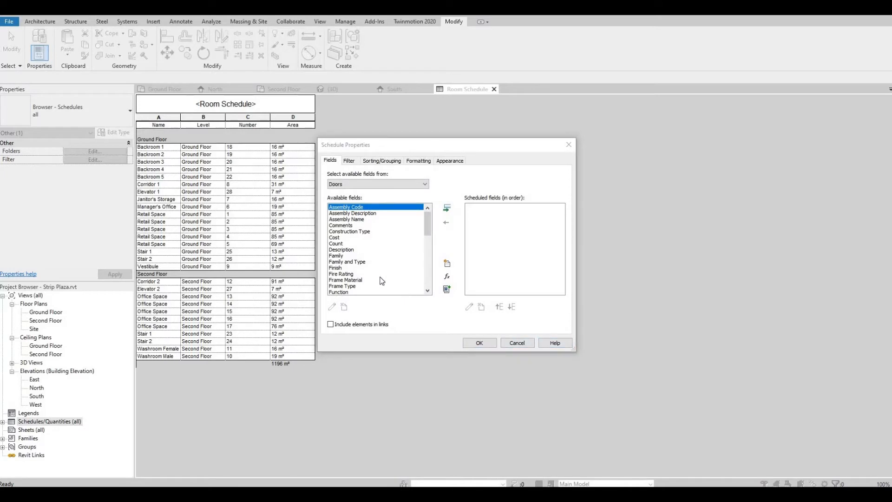
- Add the Family and Type, Count and Level fields to the door schedule, placing Level before Count
{"action": "left_click", "coordinate": [355, 262]}
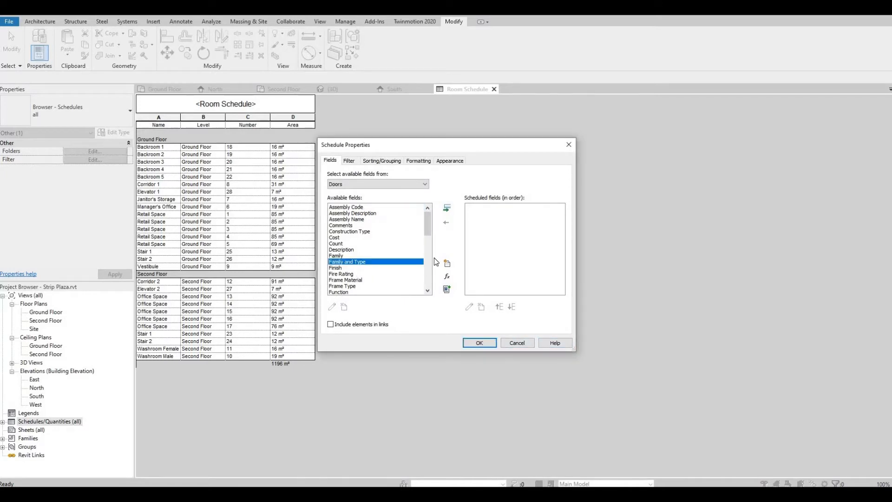
{"action": "left_click", "coordinate": [447, 208]}
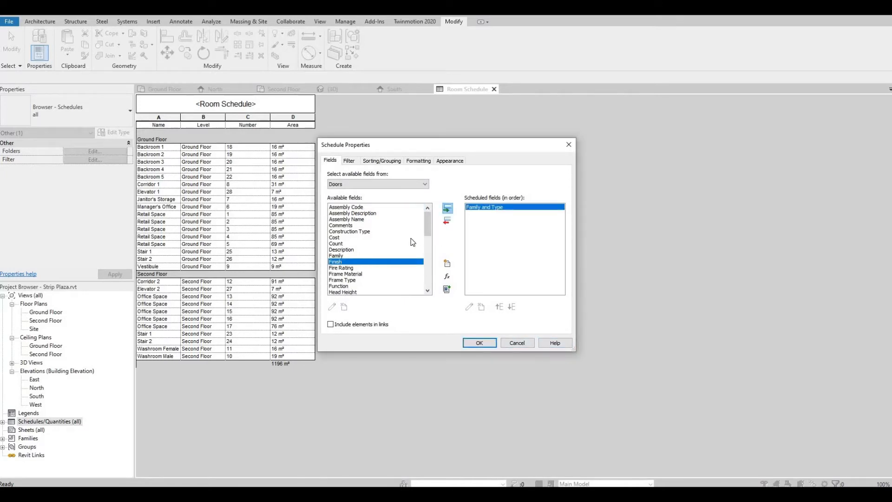
{"action": "left_click", "coordinate": [344, 244]}
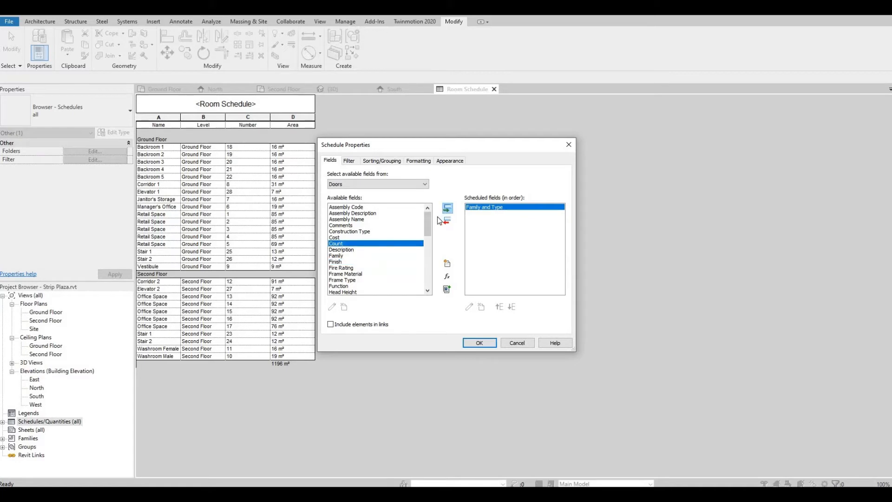
{"action": "left_click", "coordinate": [447, 209]}
{"action": "scroll", "coordinate": [367, 275], "scroll_direction": "down", "scroll_amount": 3}
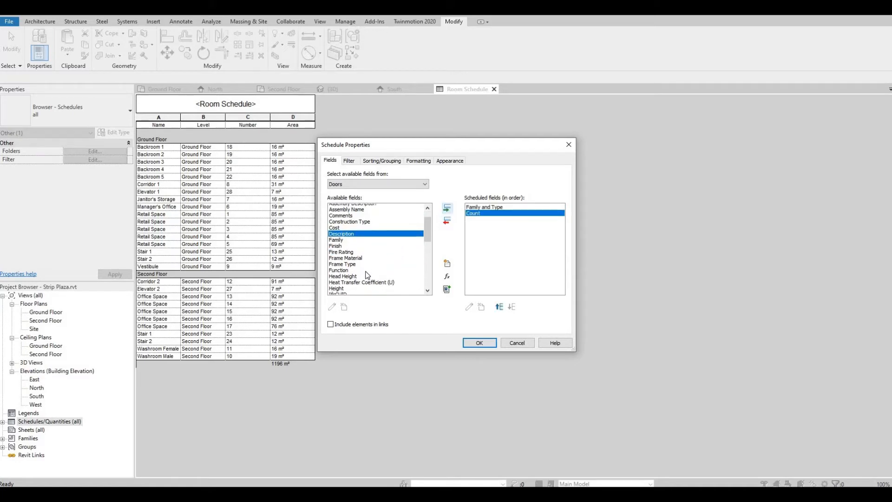
{"action": "scroll", "coordinate": [368, 275], "scroll_direction": "down", "scroll_amount": 6}
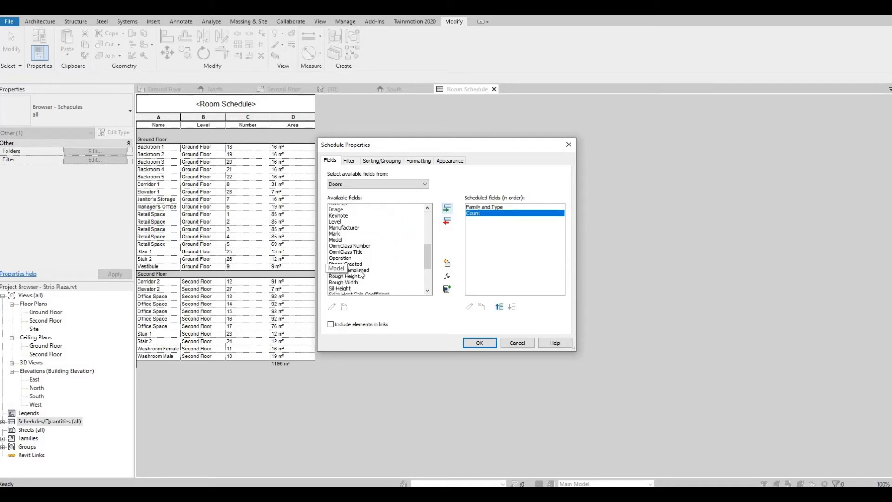
{"action": "scroll", "coordinate": [359, 269], "scroll_direction": "up", "scroll_amount": 3}
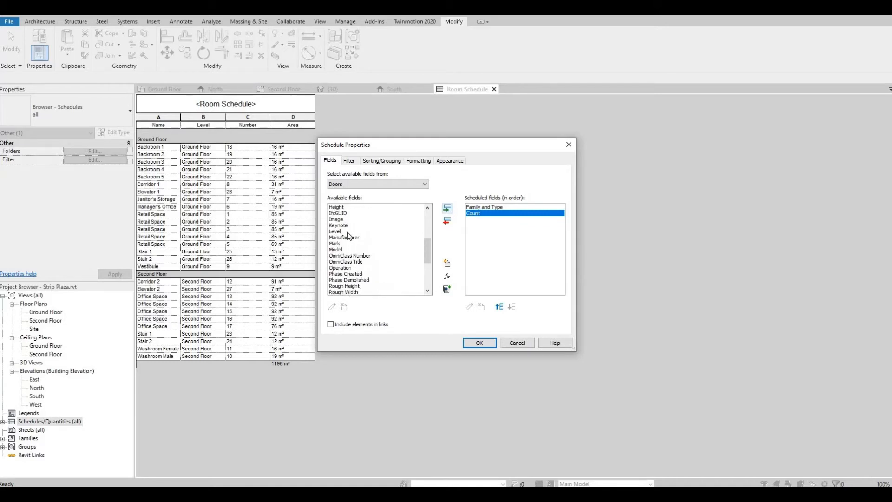
{"action": "left_click", "coordinate": [345, 232]}
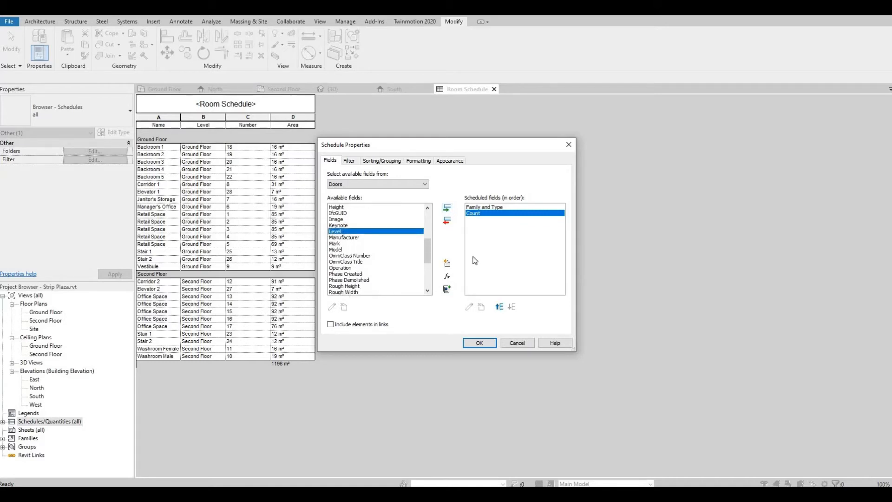
{"action": "left_click", "coordinate": [450, 210]}
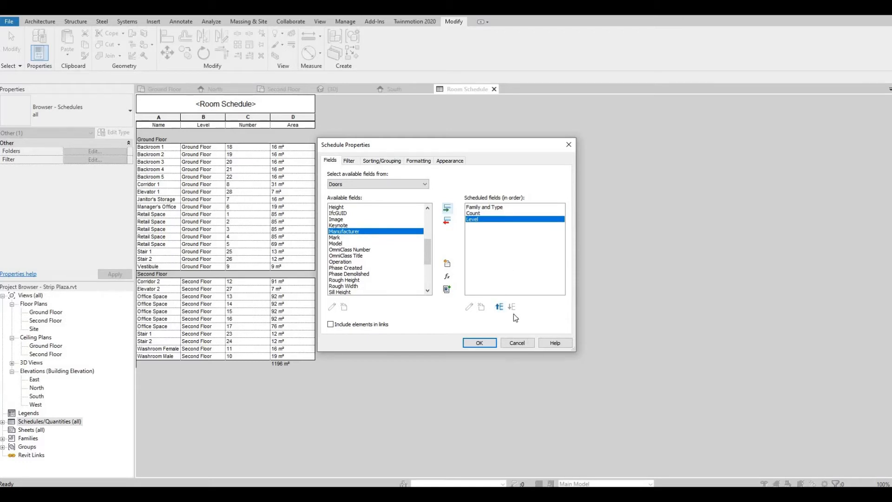
{"action": "left_click", "coordinate": [501, 307]}
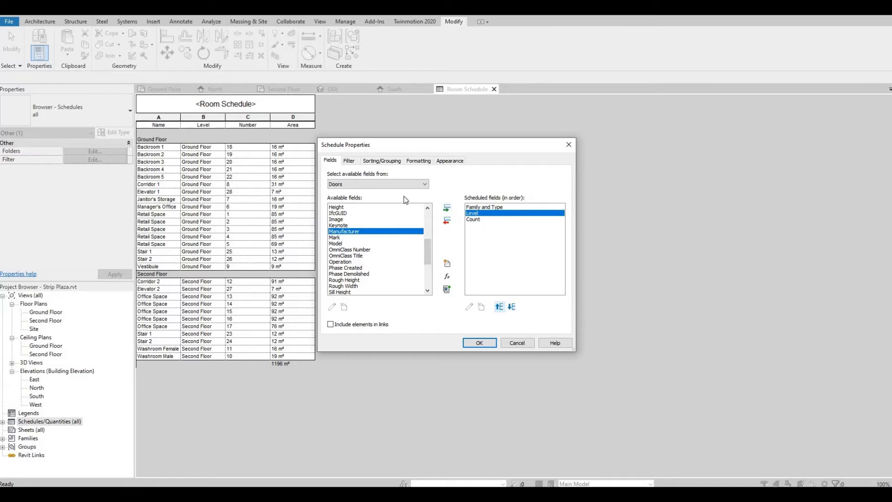
- Sort the door schedule by Level in ascending order with a header, and then by Family and Type in ascending order
{"action": "left_click", "coordinate": [349, 160]}
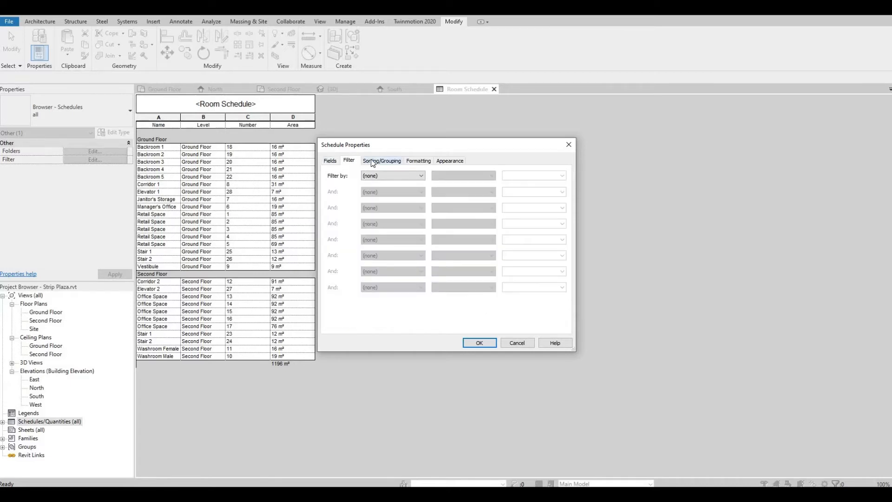
{"action": "left_click", "coordinate": [373, 161]}
{"action": "left_click", "coordinate": [399, 176]}
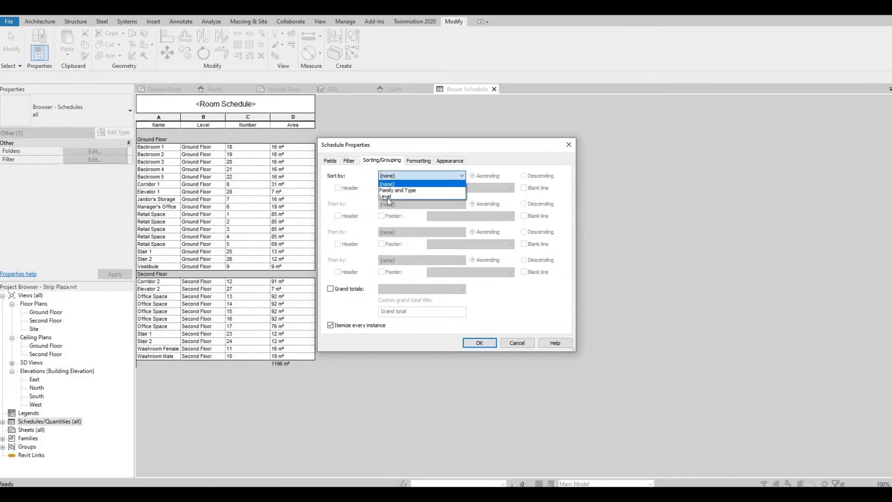
{"action": "left_click", "coordinate": [388, 197]}
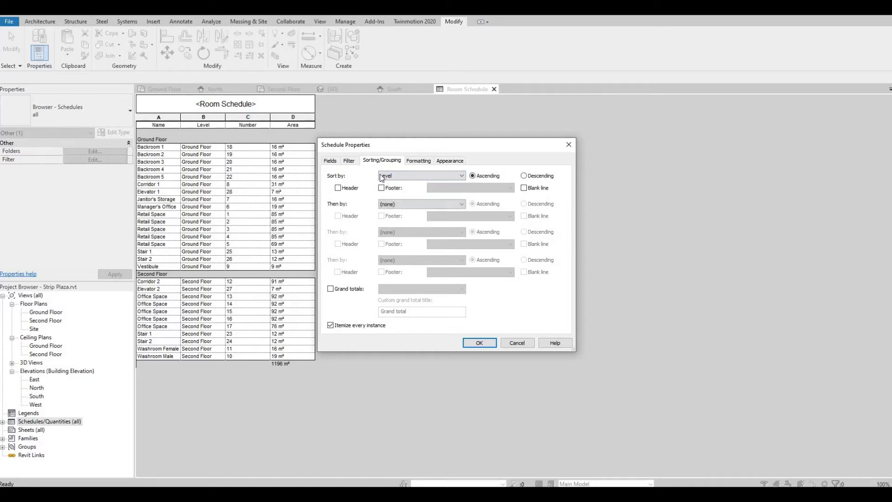
{"action": "left_click", "coordinate": [337, 188]}
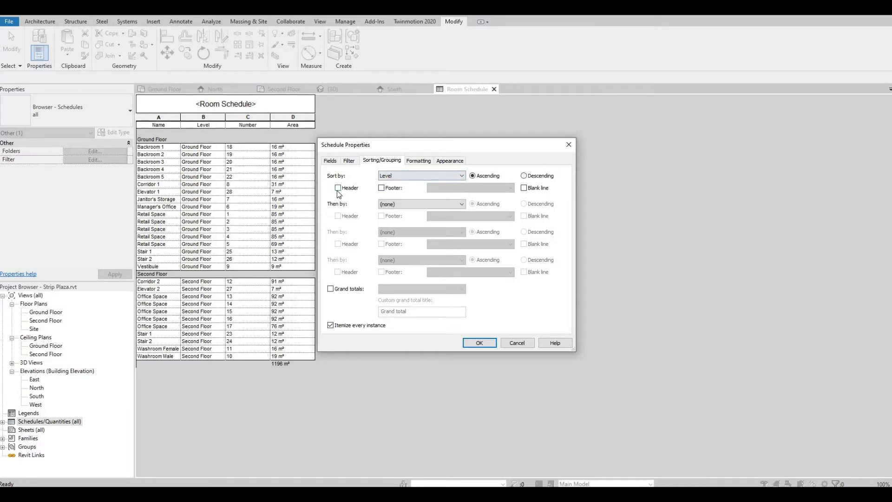
{"action": "left_click", "coordinate": [403, 205]}
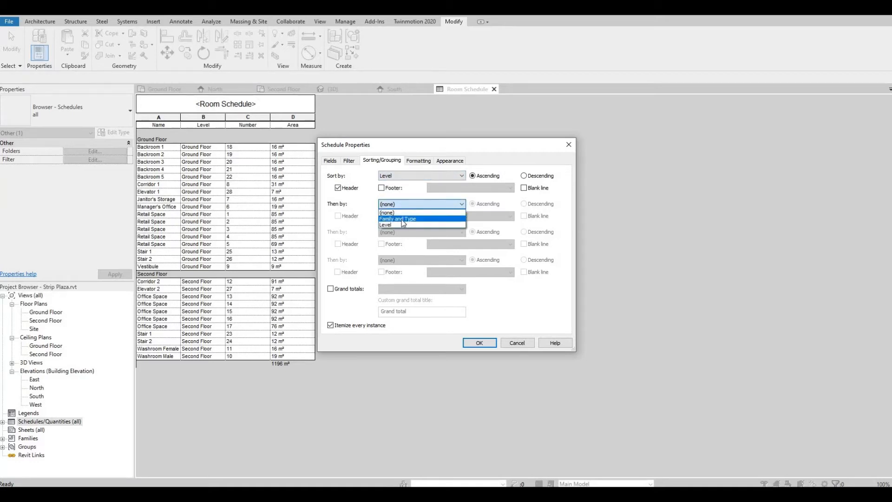
{"action": "left_click", "coordinate": [444, 206]}
{"action": "left_click", "coordinate": [441, 208]}
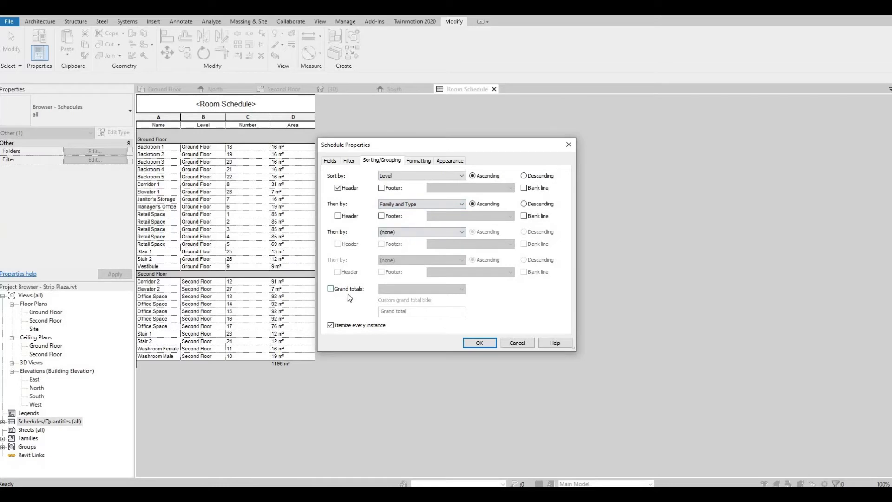
- Enable grand totals for the door schedule and set them to Totals only
{"action": "left_click", "coordinate": [331, 289]}
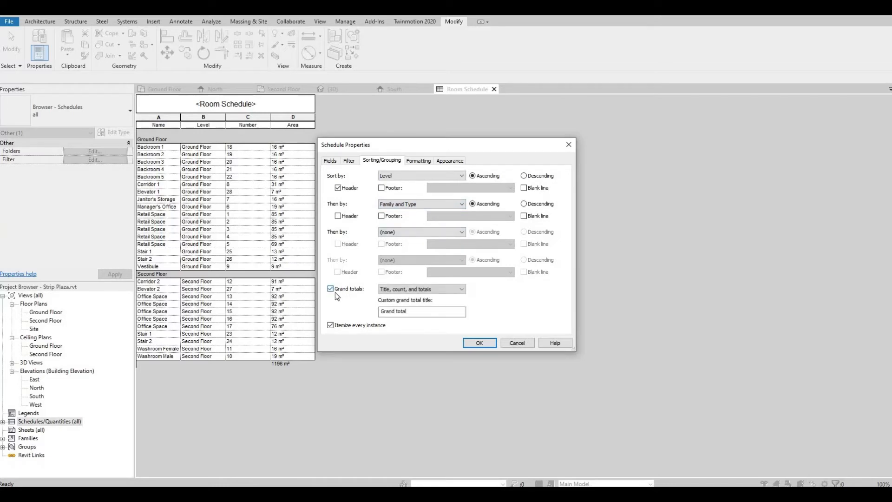
{"action": "left_click", "coordinate": [442, 289]}
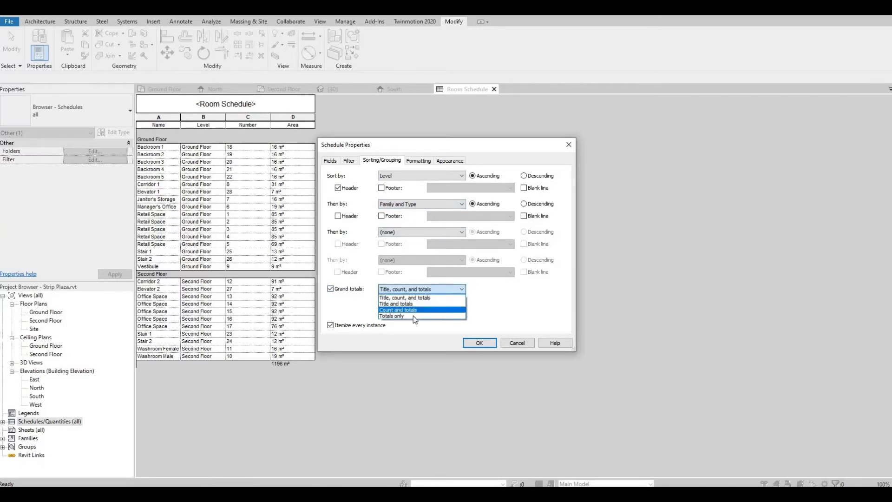
{"action": "left_click", "coordinate": [423, 315]}
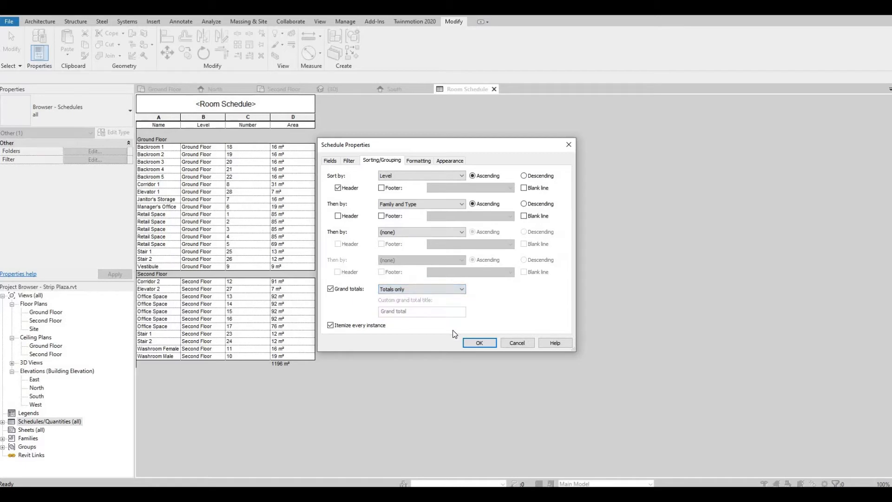
- Set the Count field of the door schedule to Calculate totals and generate the schedule
{"action": "left_click", "coordinate": [417, 161]}
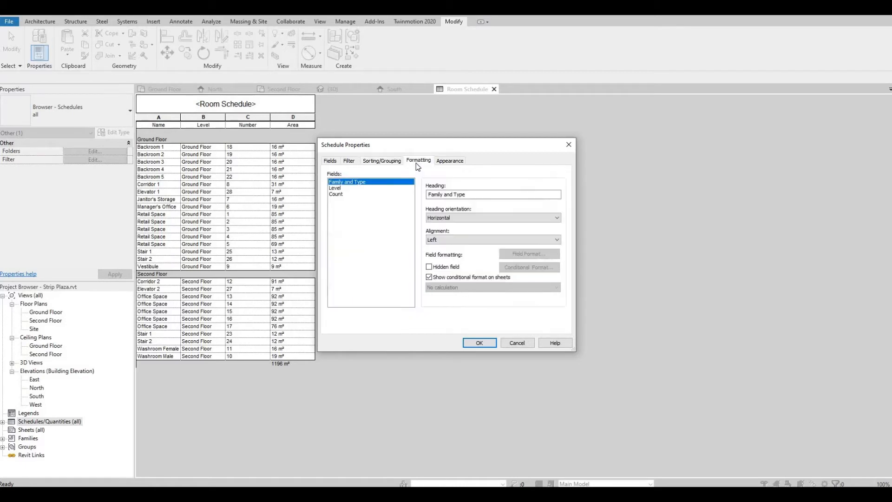
{"action": "left_click", "coordinate": [339, 195]}
{"action": "left_click", "coordinate": [463, 288]}
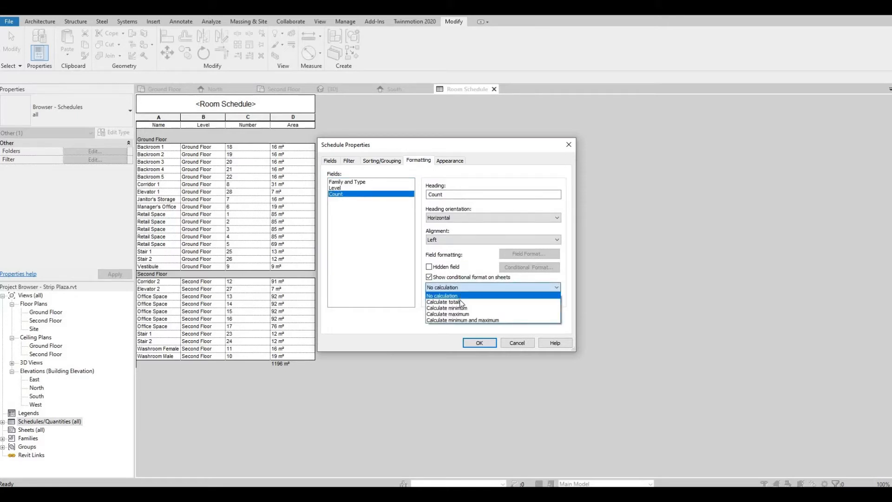
{"action": "left_click", "coordinate": [444, 302]}
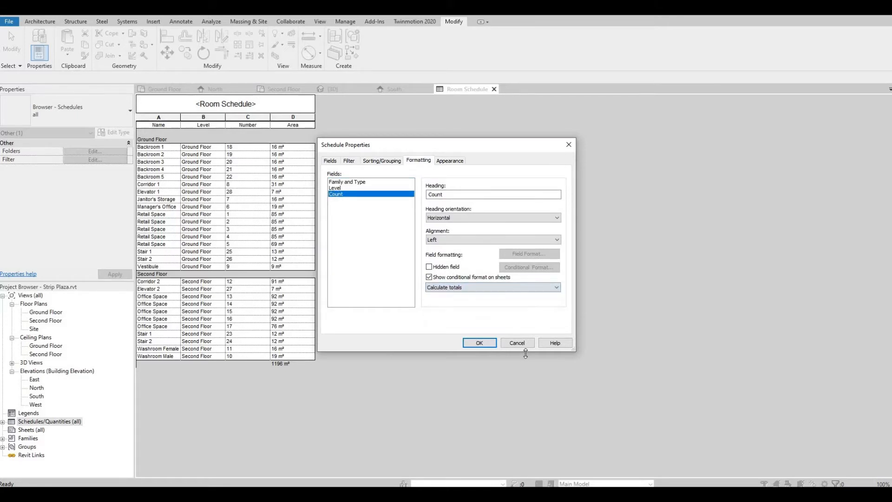
{"action": "left_click", "coordinate": [484, 344]}
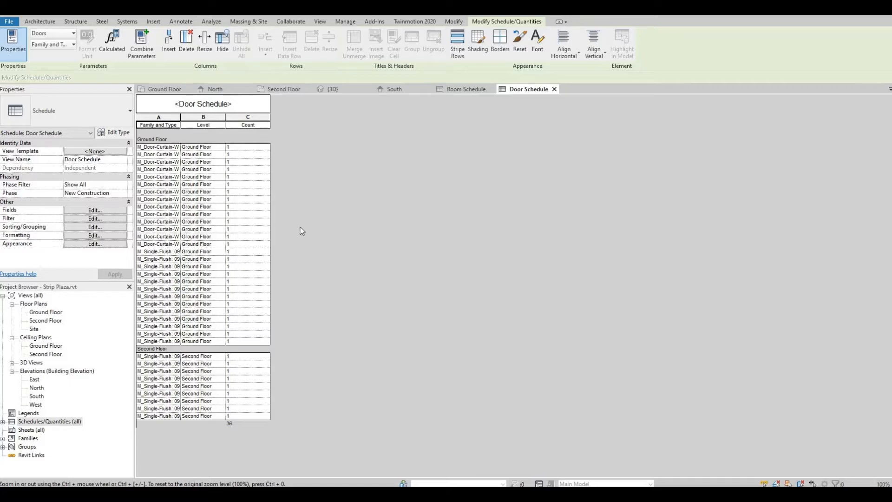
- Create a new schedule of building components for the Windows category in the New Construction phase
{"action": "left_click", "coordinate": [28, 414]}
{"action": "left_click", "coordinate": [29, 422]}
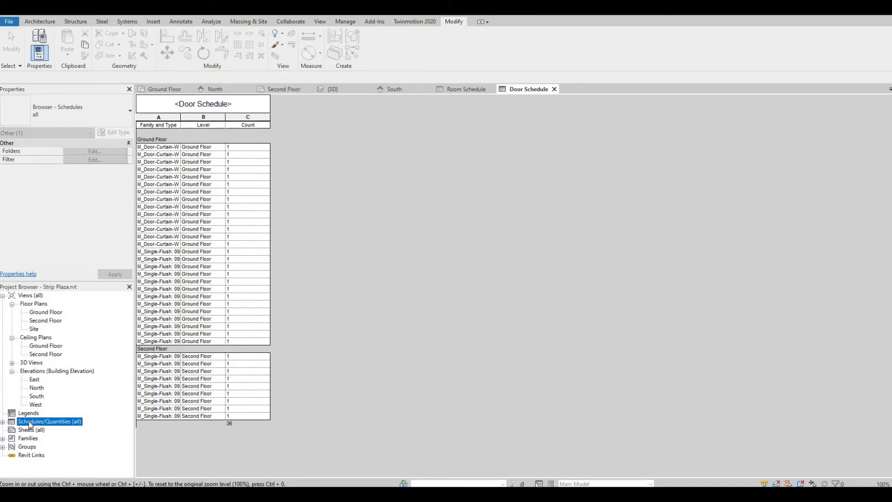
{"action": "right_click", "coordinate": [27, 422]}
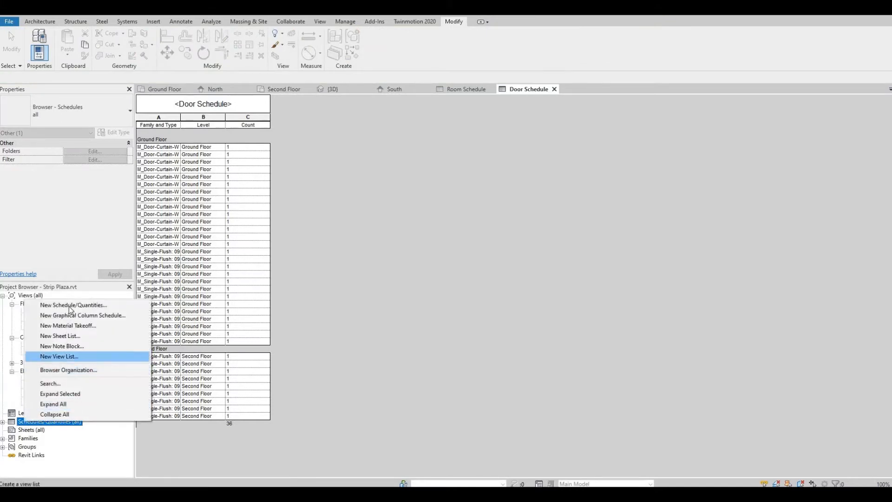
{"action": "left_click", "coordinate": [72, 306]}
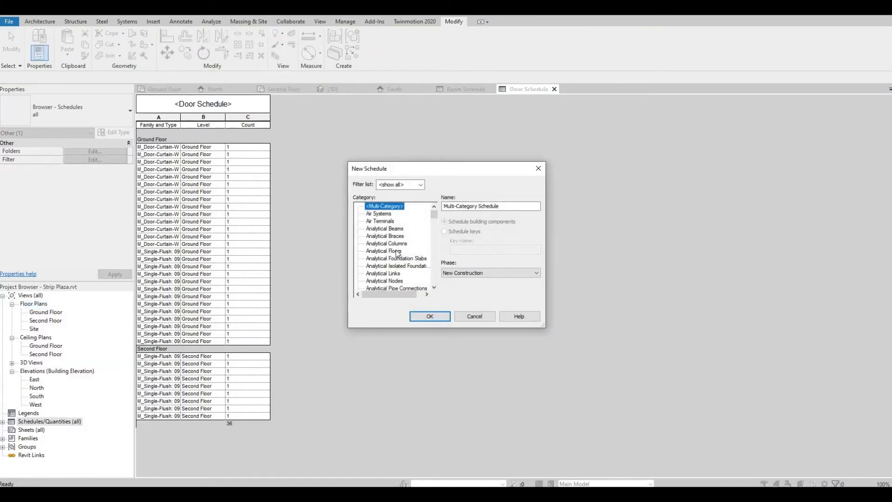
{"action": "scroll", "coordinate": [397, 252], "scroll_direction": "down", "scroll_amount": 3}
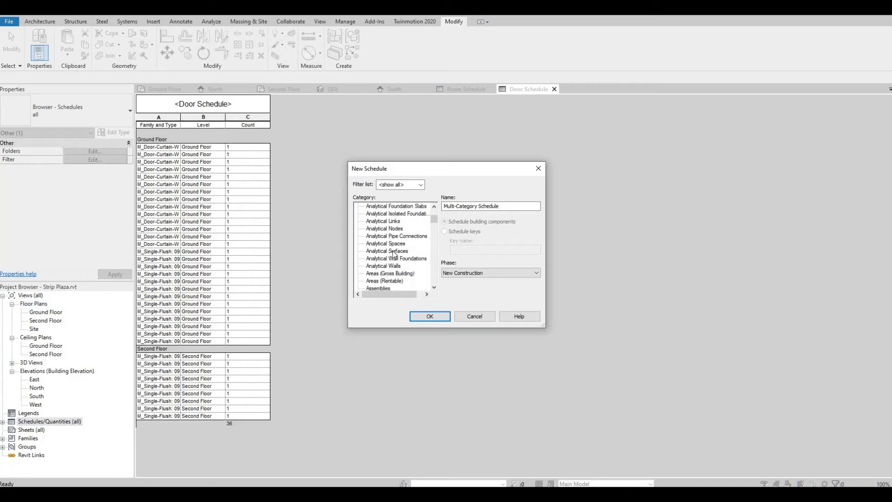
{"action": "scroll", "coordinate": [391, 267], "scroll_direction": "down", "scroll_amount": 7}
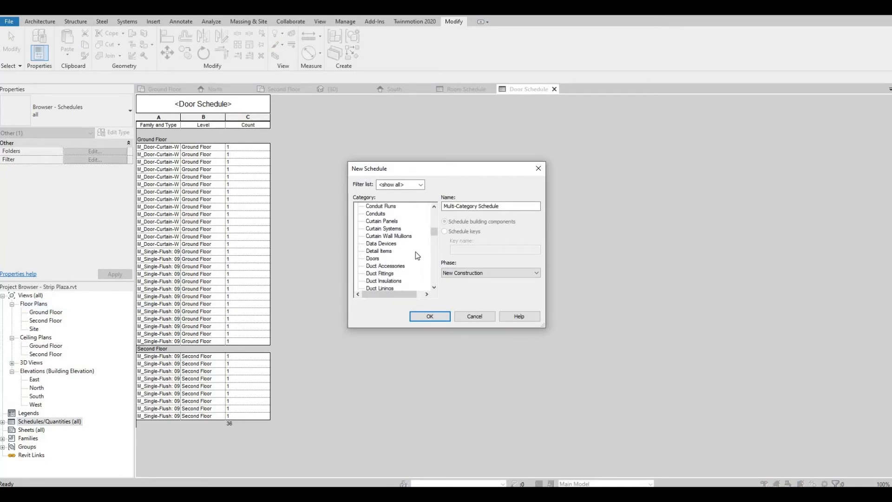
{"action": "left_click_drag", "start_coordinate": [433, 234], "coordinate": [433, 297]}
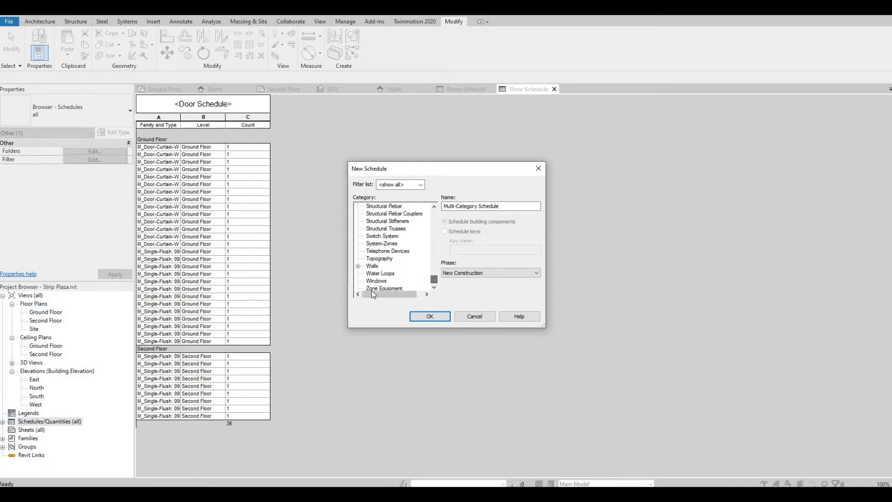
{"action": "left_click", "coordinate": [375, 281]}
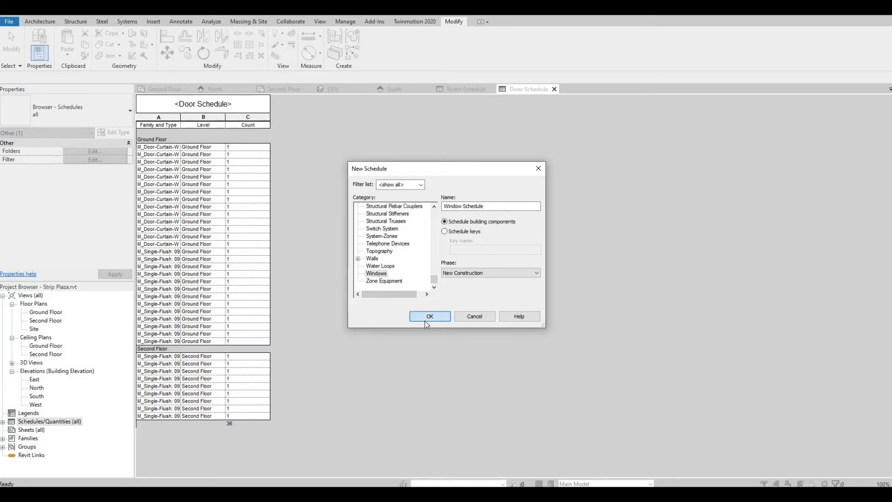
{"action": "left_click", "coordinate": [425, 318]}
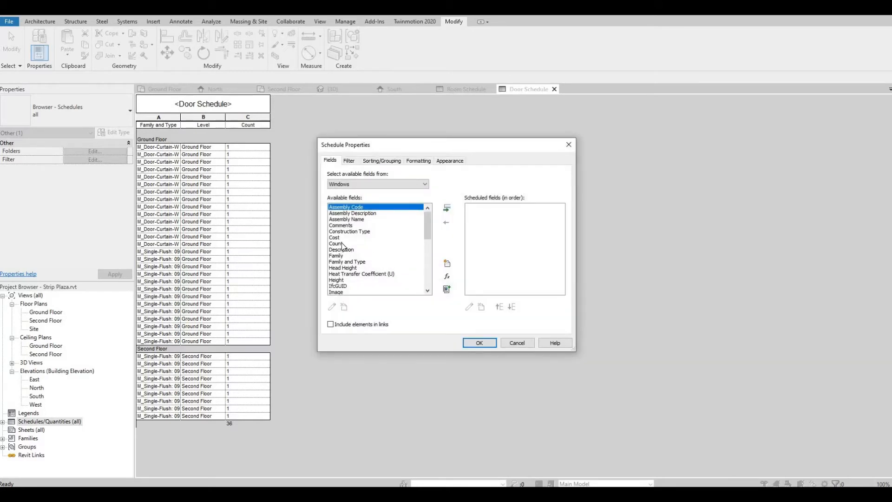
- Add the Count, Family and Type and Level fields to the window schedule, ordered as Family and Type, Level, Count
{"action": "left_click", "coordinate": [343, 244]}
{"action": "left_click", "coordinate": [448, 209]}
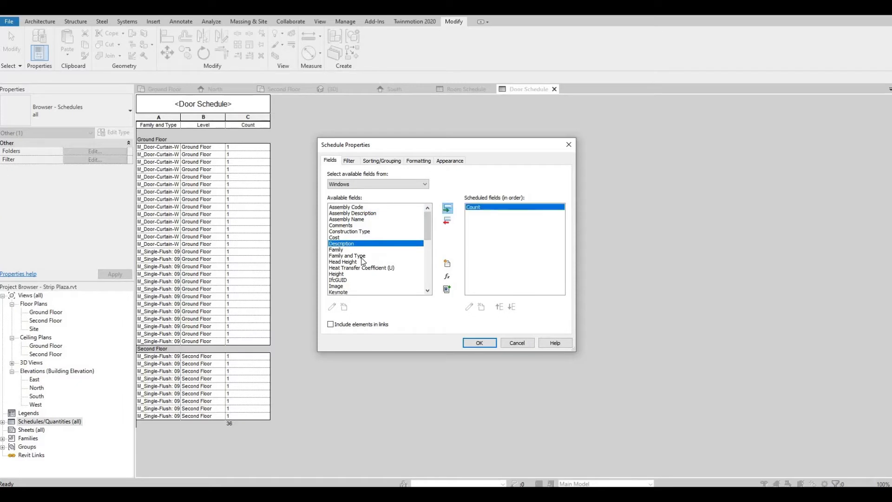
{"action": "left_click", "coordinate": [359, 256]}
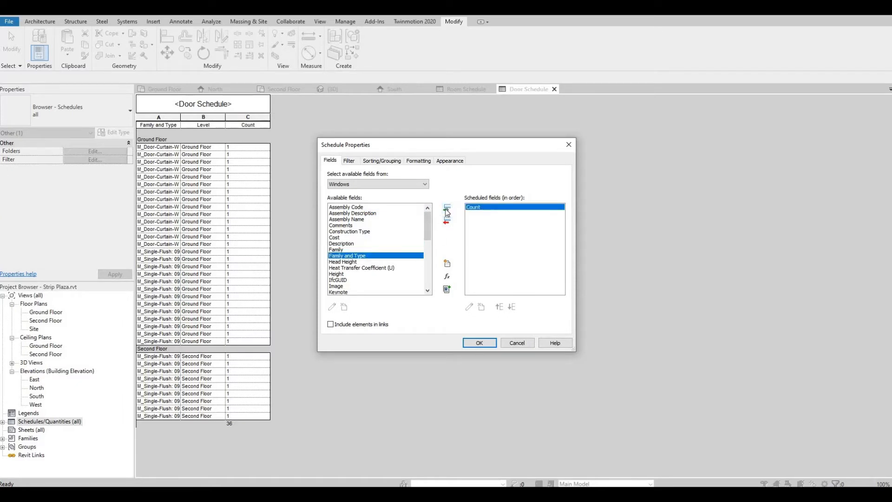
{"action": "left_click", "coordinate": [447, 209]}
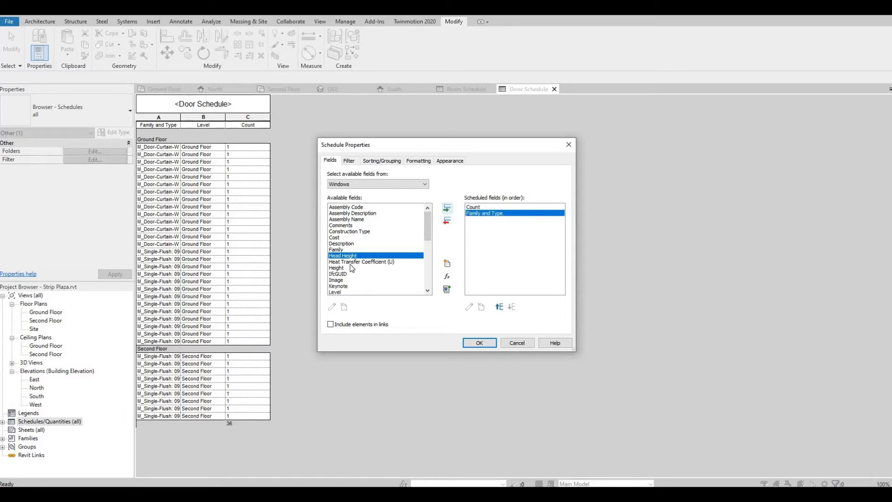
{"action": "scroll", "coordinate": [350, 264], "scroll_direction": "down", "scroll_amount": 1}
{"action": "left_click", "coordinate": [344, 274]}
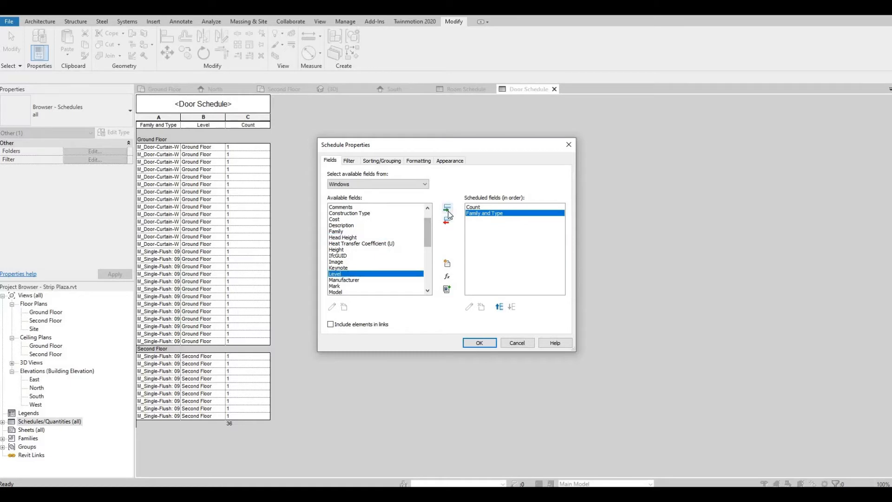
{"action": "left_click", "coordinate": [447, 209]}
{"action": "left_click", "coordinate": [482, 213]}
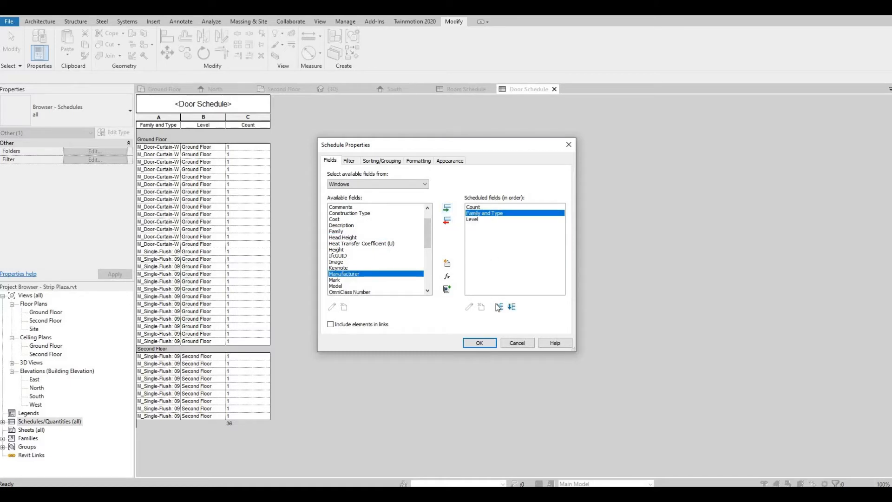
{"action": "left_click", "coordinate": [499, 307]}
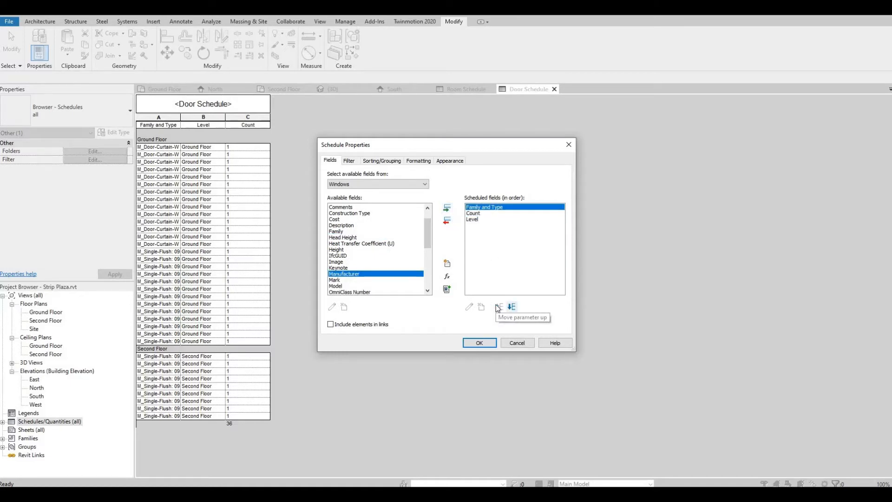
{"action": "left_click", "coordinate": [475, 213]}
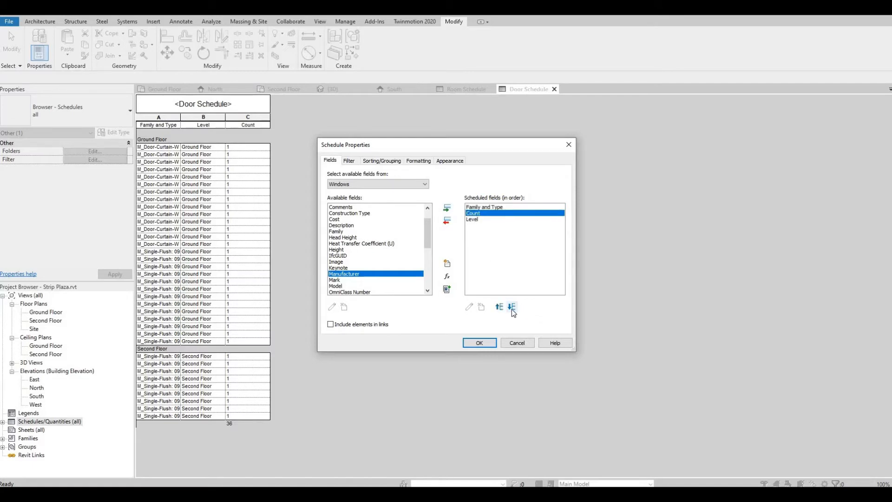
{"action": "left_click", "coordinate": [512, 307]}
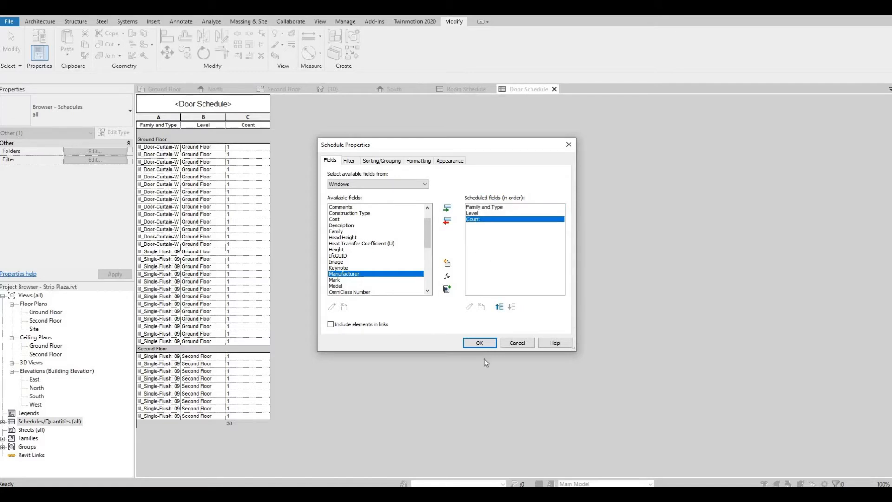
- Sort the window schedule by Level in ascending order with a header, and then by Family and Type in ascending order
{"action": "left_click", "coordinate": [356, 162]}
{"action": "left_click", "coordinate": [377, 162]}
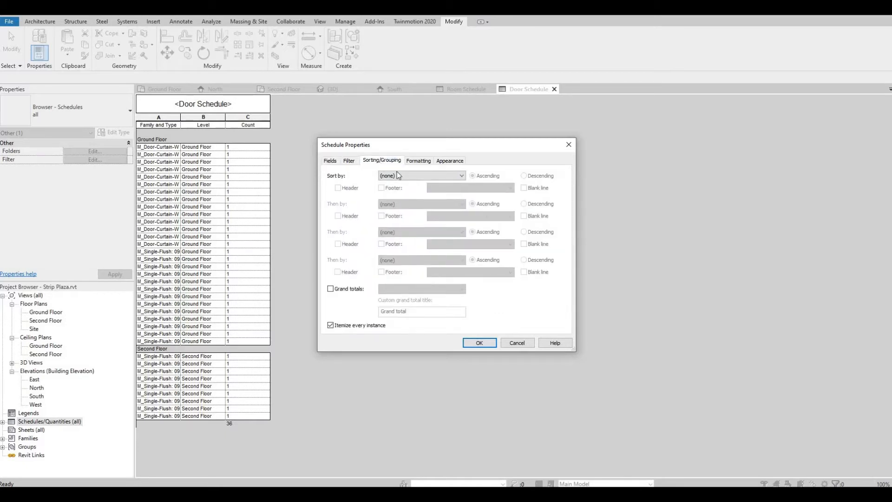
{"action": "left_click", "coordinate": [399, 176]}
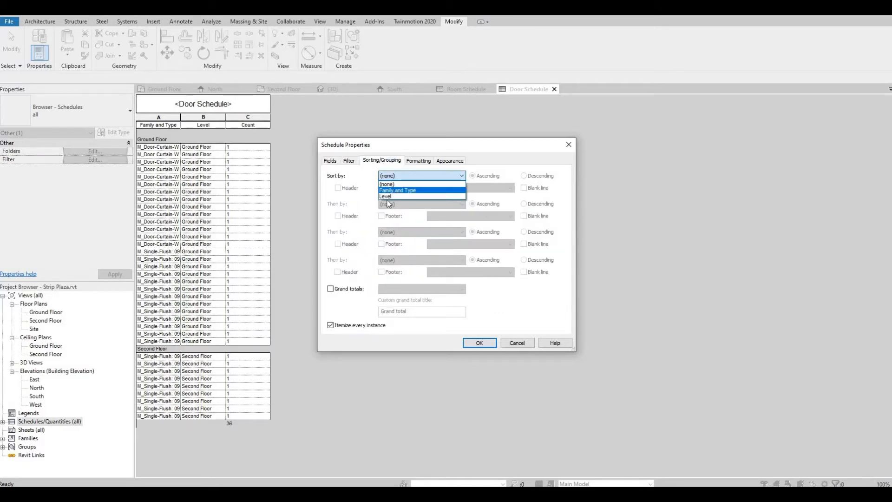
{"action": "left_click", "coordinate": [397, 184]}
{"action": "left_click", "coordinate": [399, 177]}
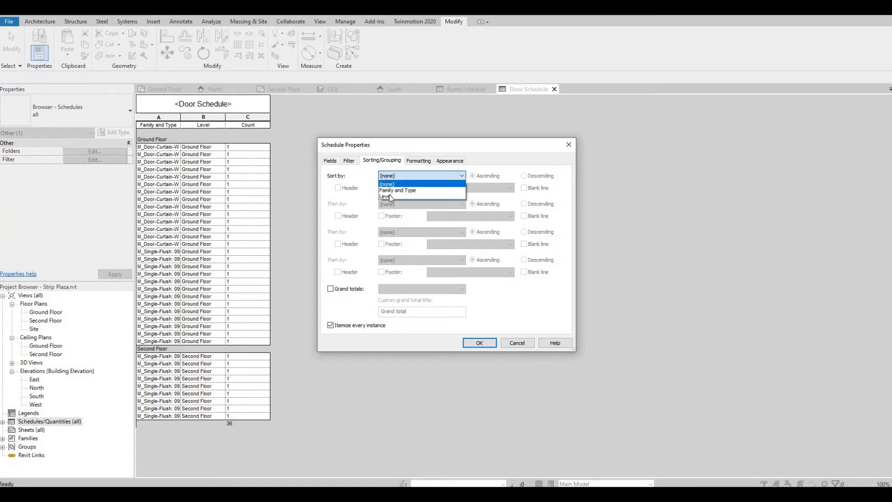
{"action": "left_click", "coordinate": [387, 195]}
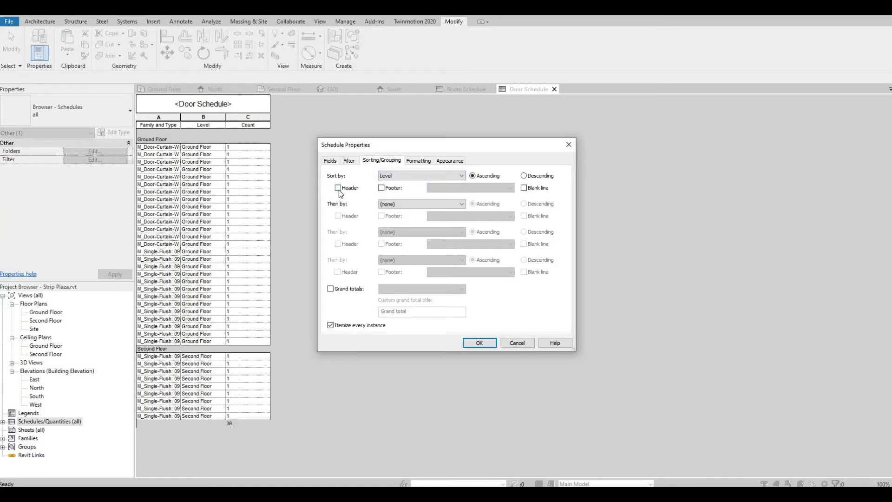
{"action": "left_click", "coordinate": [344, 189]}
{"action": "left_click", "coordinate": [395, 204]}
{"action": "left_click", "coordinate": [395, 219]}
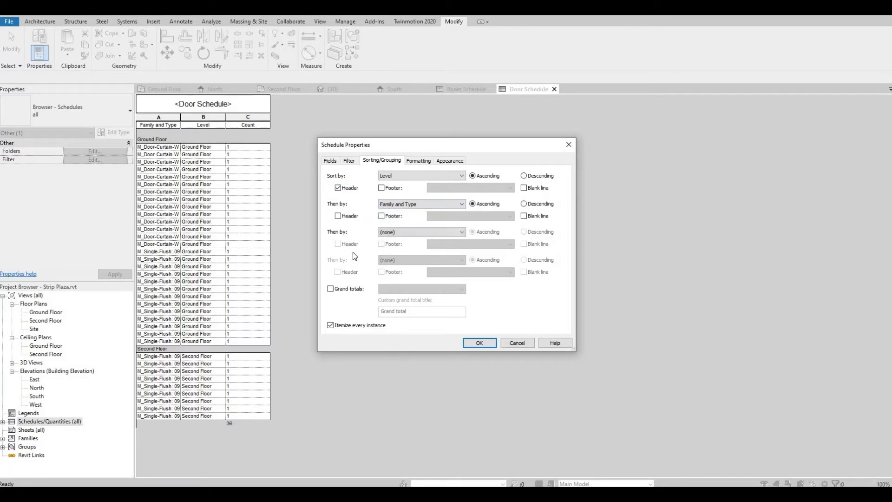
- Enable grand totals for the window schedule and set them to Totals only
{"action": "left_click", "coordinate": [330, 289]}
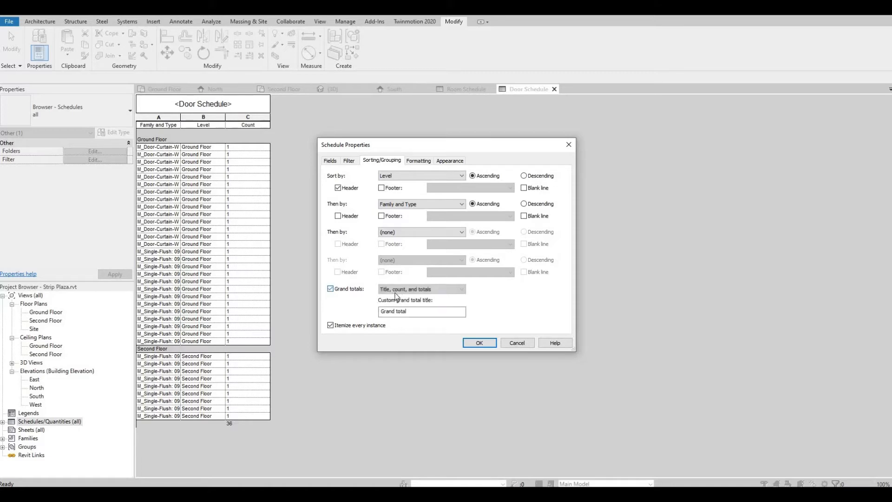
{"action": "left_click", "coordinate": [397, 289]}
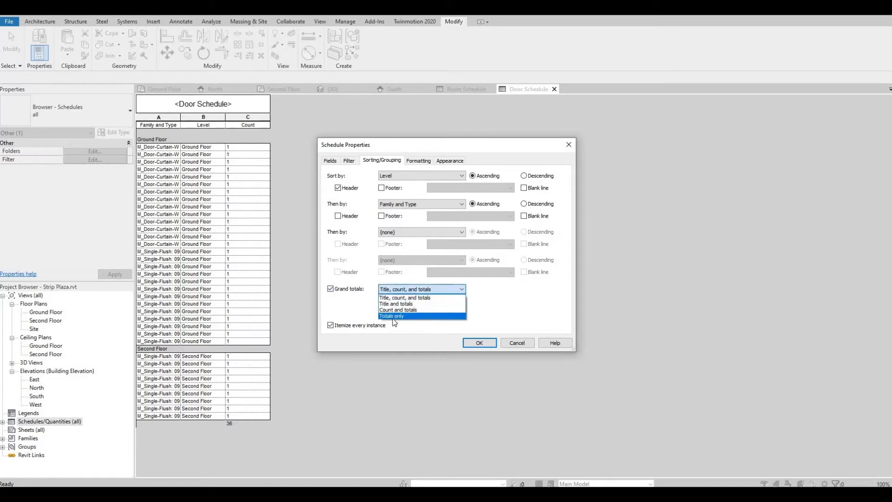
{"action": "left_click", "coordinate": [396, 316]}
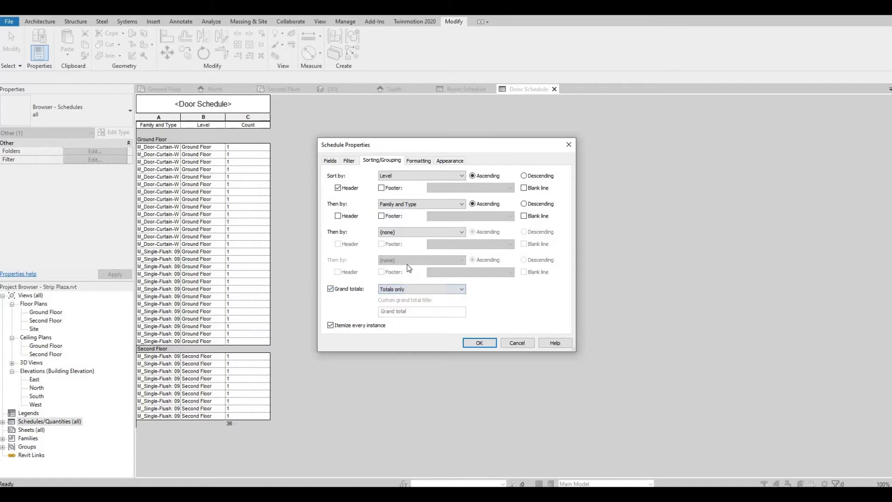
- Set the Count field of the window schedule to Calculate totals and generate the schedule
{"action": "left_click", "coordinate": [417, 162]}
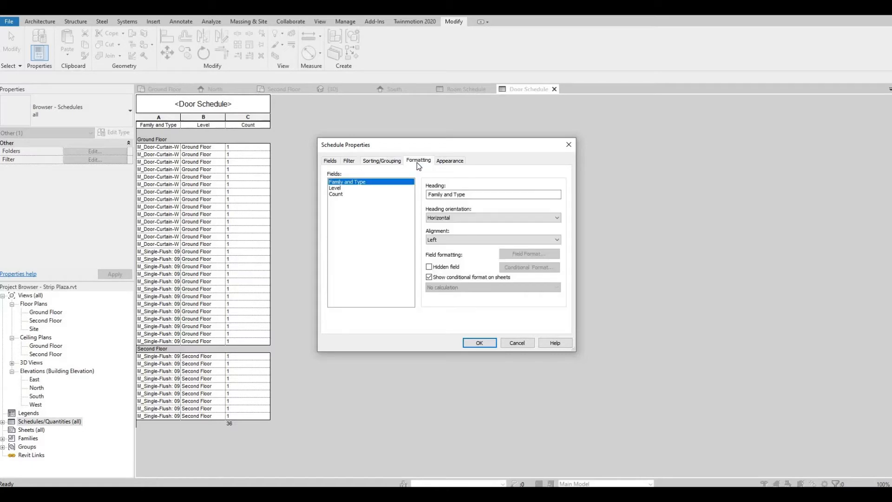
{"action": "left_click", "coordinate": [335, 196]}
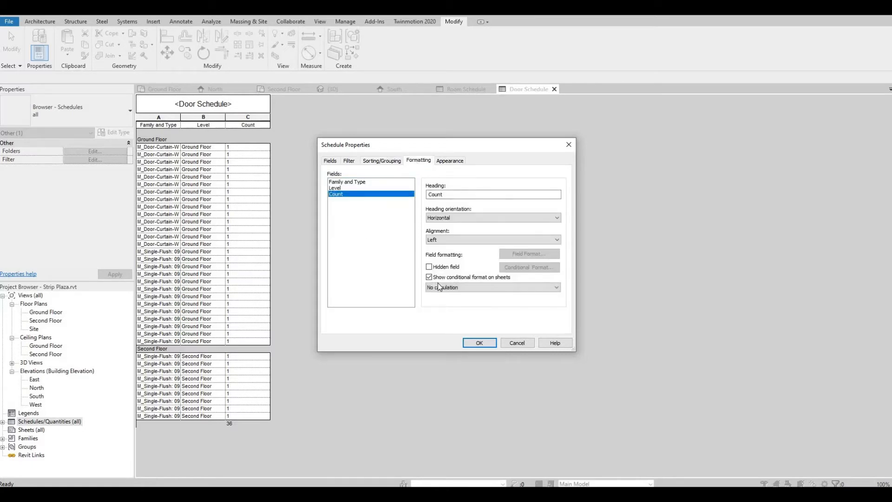
{"action": "left_click", "coordinate": [442, 288]}
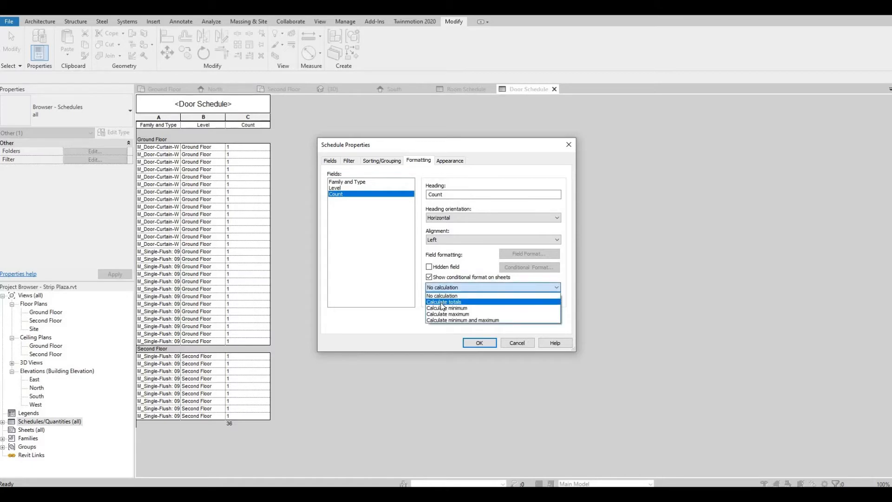
{"action": "left_click", "coordinate": [442, 302]}
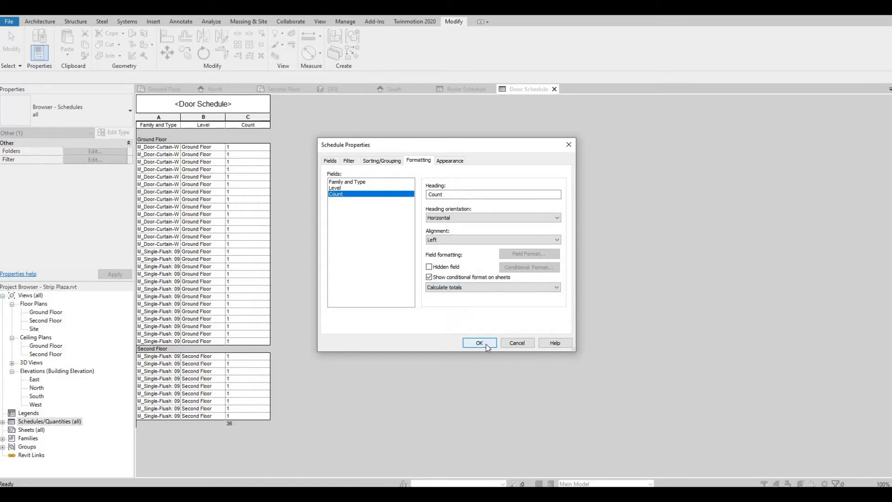
{"action": "left_click", "coordinate": [486, 345]}
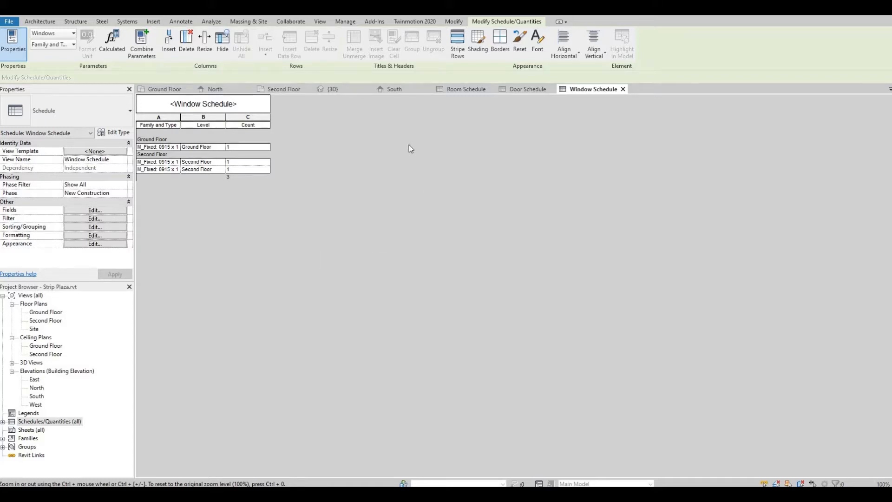
- Create a new sheet using the A0 metric titleblock
{"action": "left_click", "coordinate": [24, 431]}
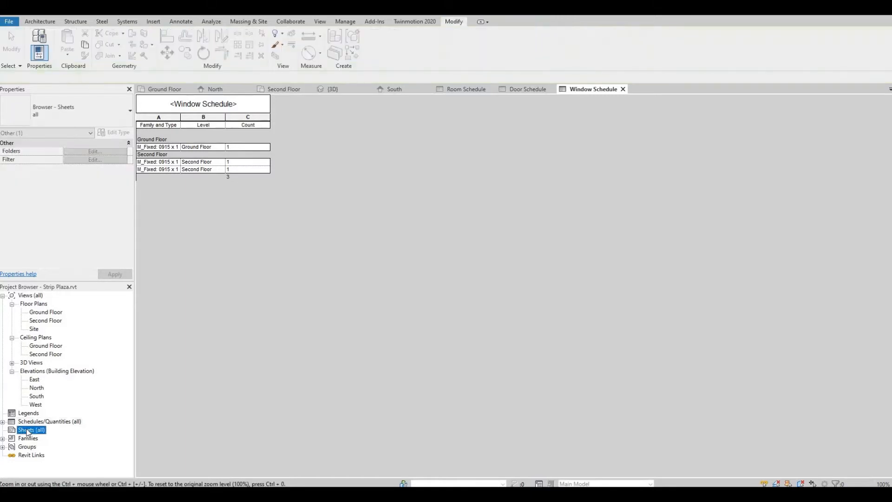
{"action": "right_click", "coordinate": [27, 432]}
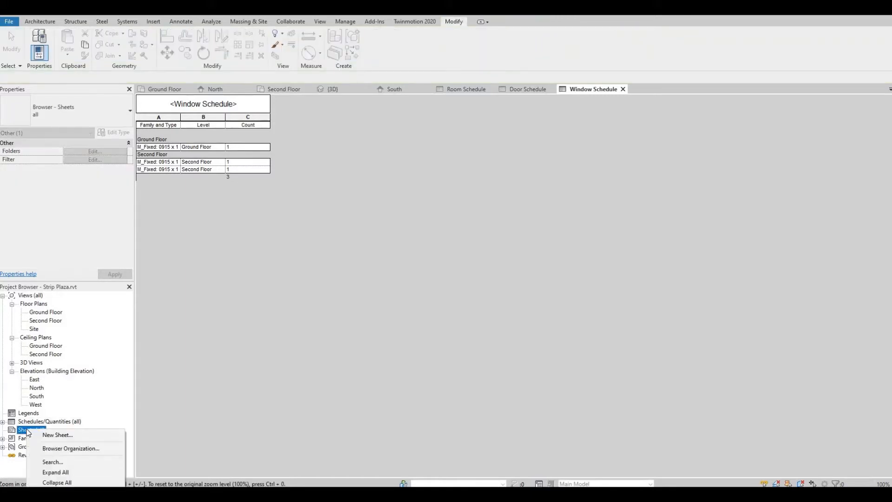
{"action": "left_click", "coordinate": [52, 435]}
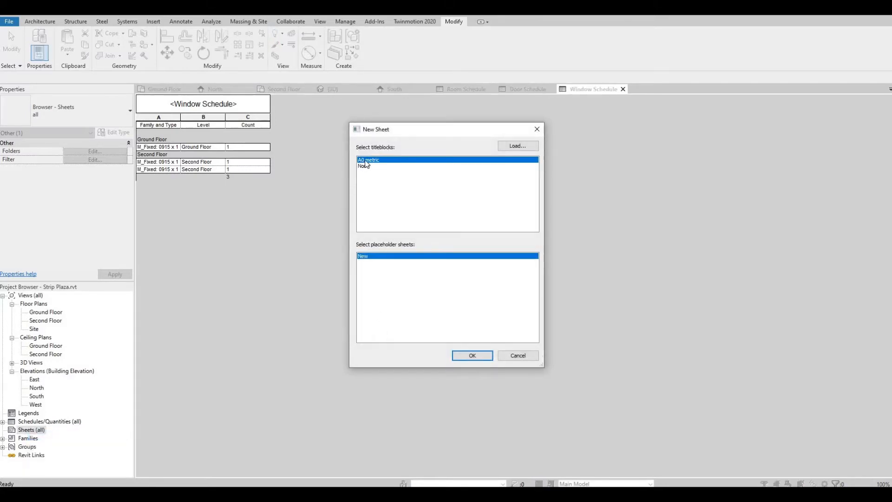
{"action": "left_click", "coordinate": [478, 359]}
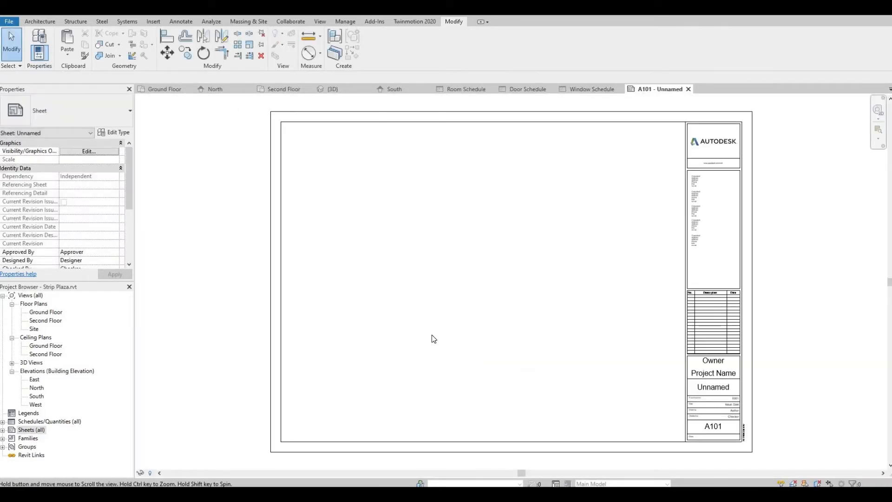
- Place the Room Schedule on sheet A101 in the upper-left corner of the drawing area
{"action": "middle_click_drag", "start_coordinate": [431, 335], "coordinate": [416, 335]}
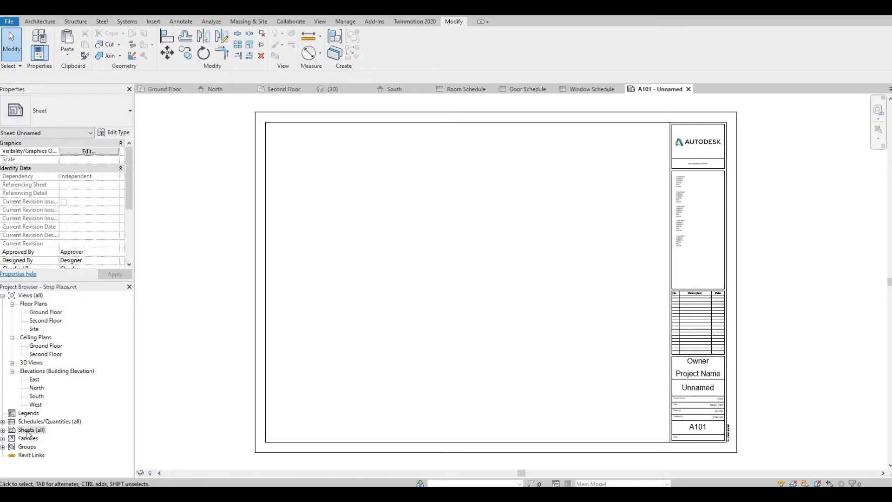
{"action": "left_click", "coordinate": [3, 422]}
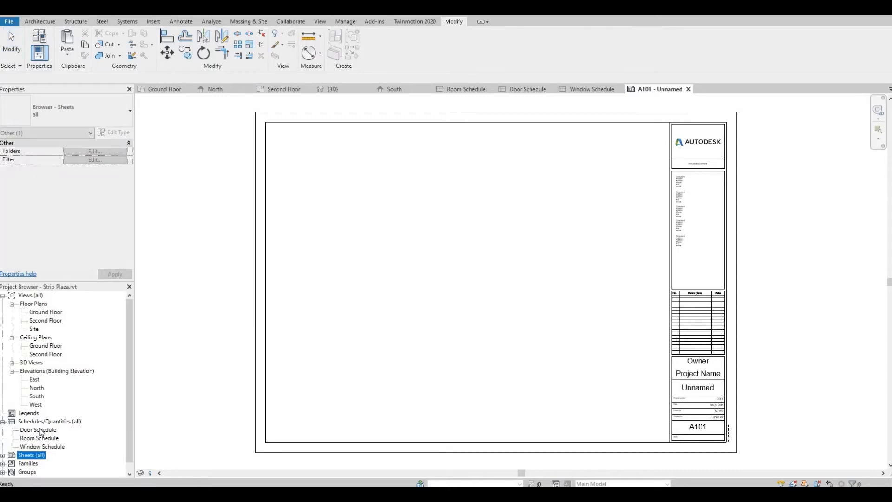
{"action": "left_click", "coordinate": [39, 439]}
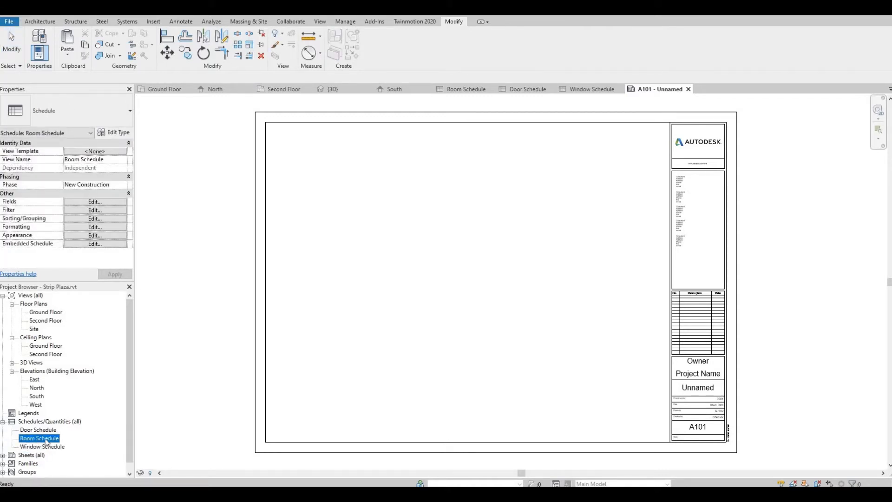
{"action": "left_click_drag", "start_coordinate": [39, 438], "coordinate": [300, 354]}
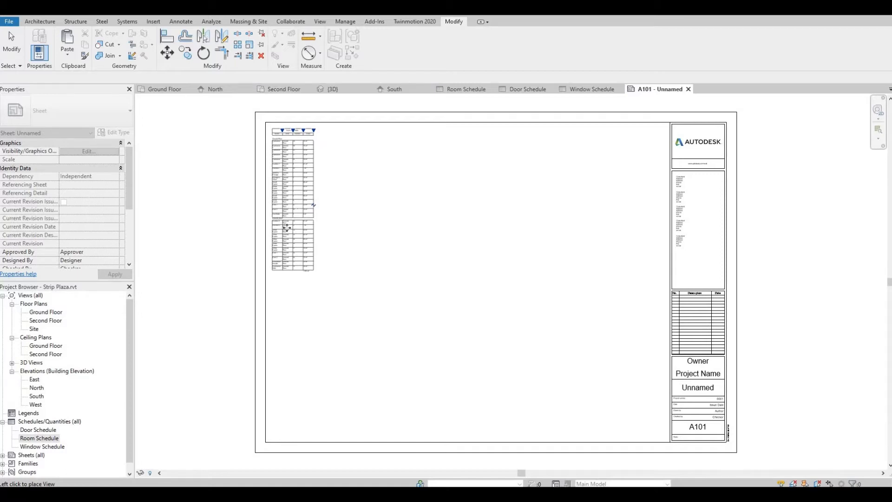
{"action": "left_click", "coordinate": [287, 228]}
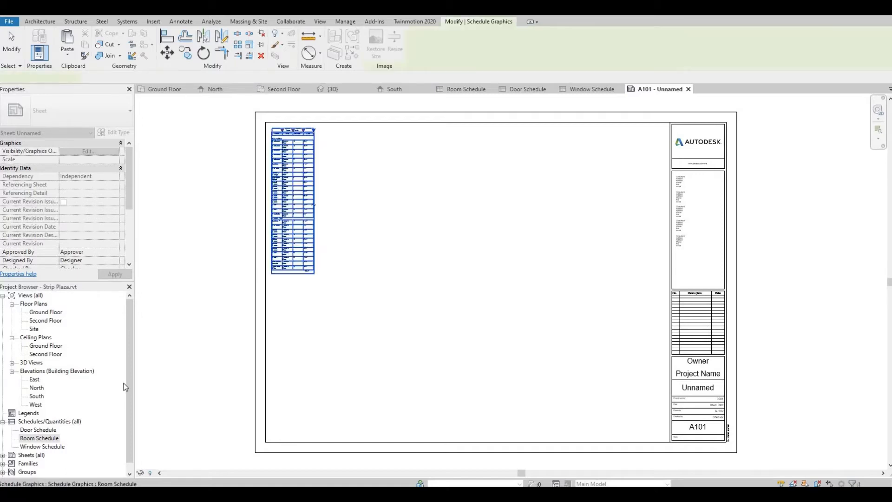
- Place the Door Schedule on the sheet to the right of the Room Schedule
{"action": "left_click", "coordinate": [49, 431]}
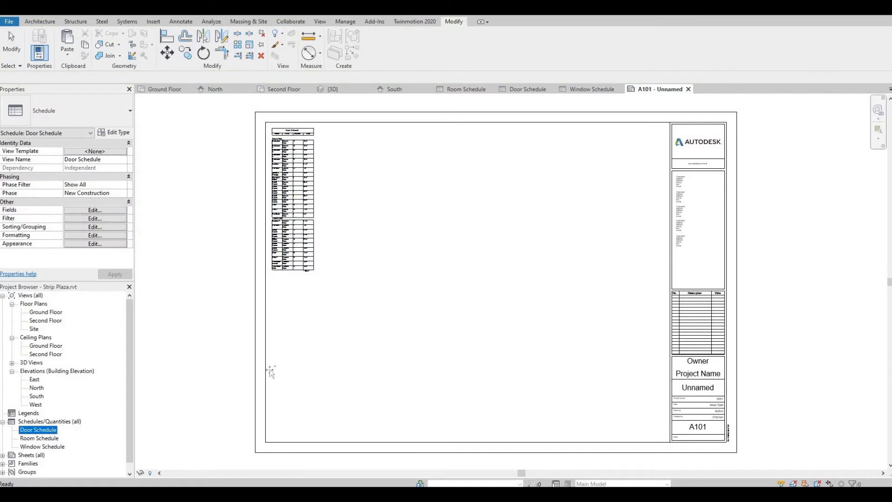
{"action": "left_click_drag", "start_coordinate": [269, 369], "coordinate": [297, 346]}
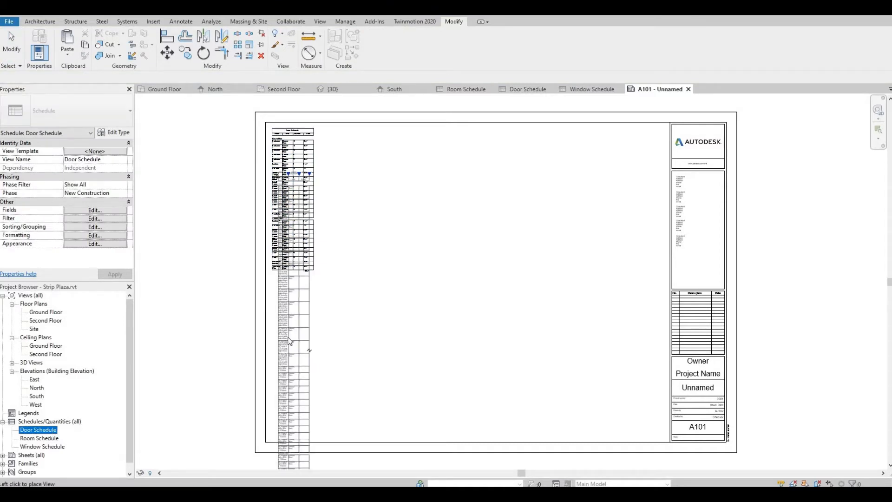
{"action": "left_click", "coordinate": [339, 296]}
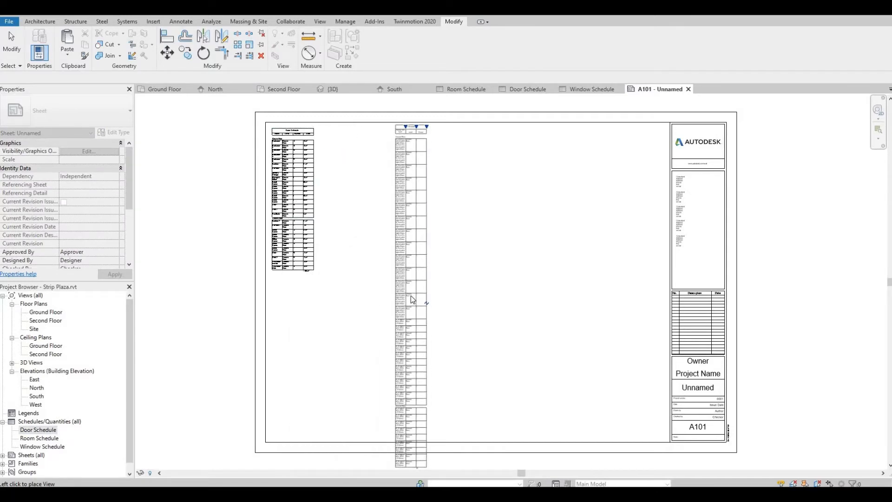
{"action": "scroll", "coordinate": [412, 300], "scroll_direction": "down", "scroll_amount": 2}
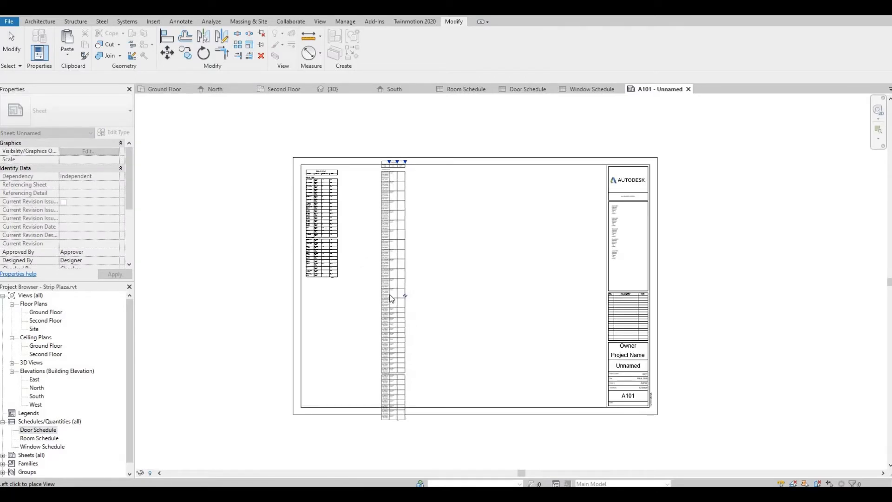
{"action": "left_click", "coordinate": [383, 304]}
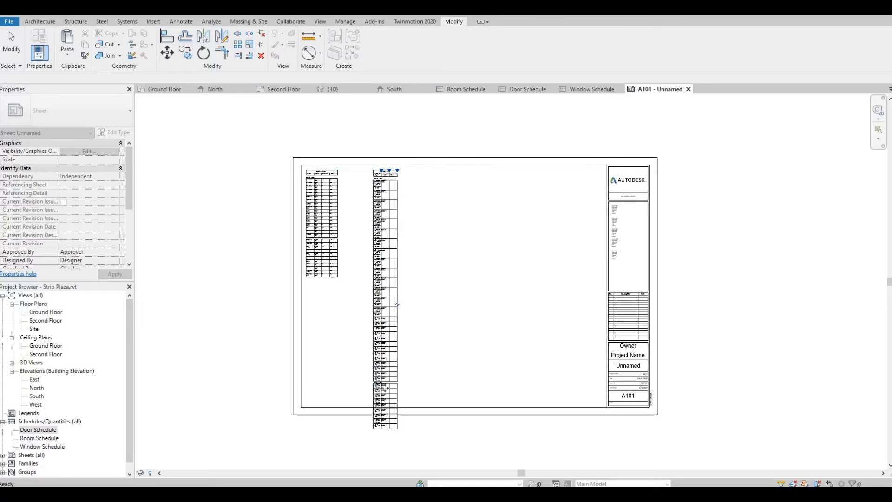
{"action": "left_click", "coordinate": [384, 388]}
{"action": "scroll", "coordinate": [382, 409], "scroll_direction": "up", "scroll_amount": 1}
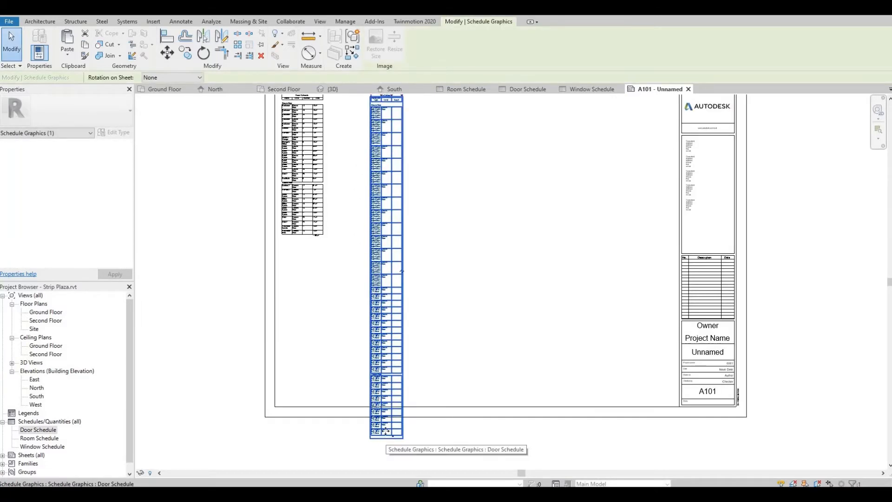
{"action": "scroll", "coordinate": [386, 431], "scroll_direction": "down", "scroll_amount": 1}
{"action": "key", "text": "Escape"}
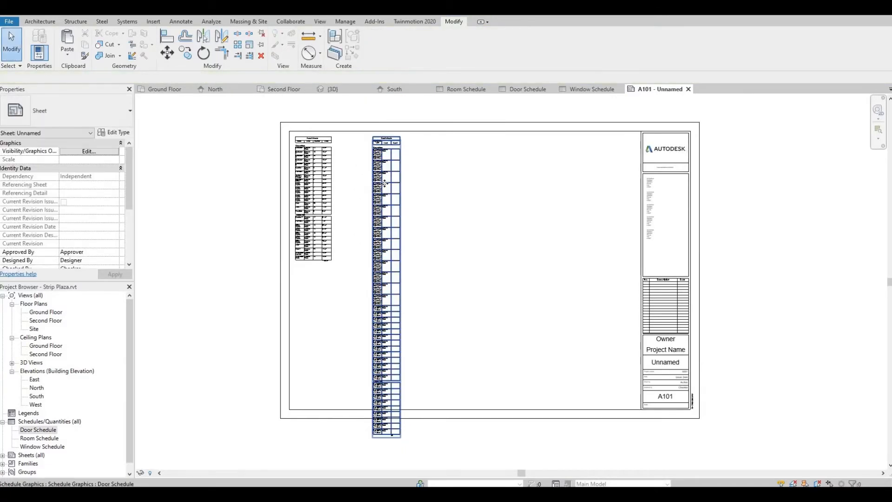
- Try adjusting the column widths of the placed door schedule, and delete it from the sheet
{"action": "left_click", "coordinate": [385, 150]}
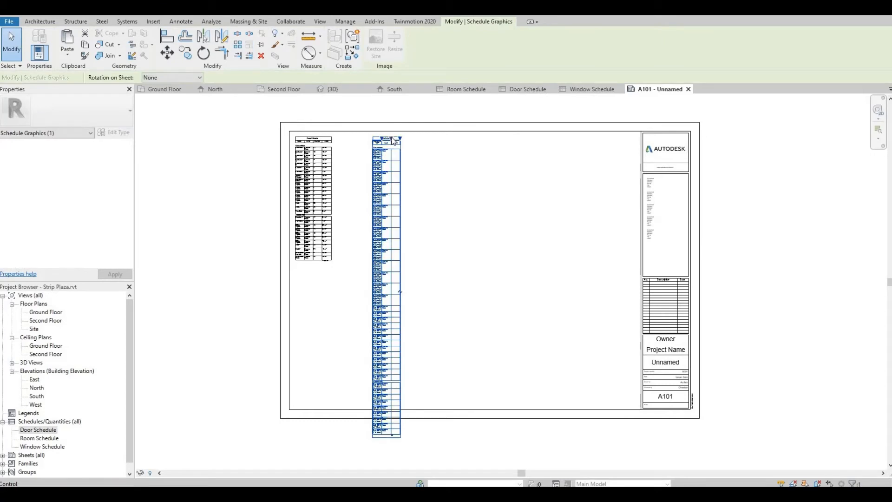
{"action": "left_click_drag", "start_coordinate": [392, 149], "coordinate": [389, 167]}
{"action": "left_click_drag", "start_coordinate": [399, 279], "coordinate": [413, 268]}
{"action": "scroll", "coordinate": [415, 274], "scroll_direction": "up", "scroll_amount": 5}
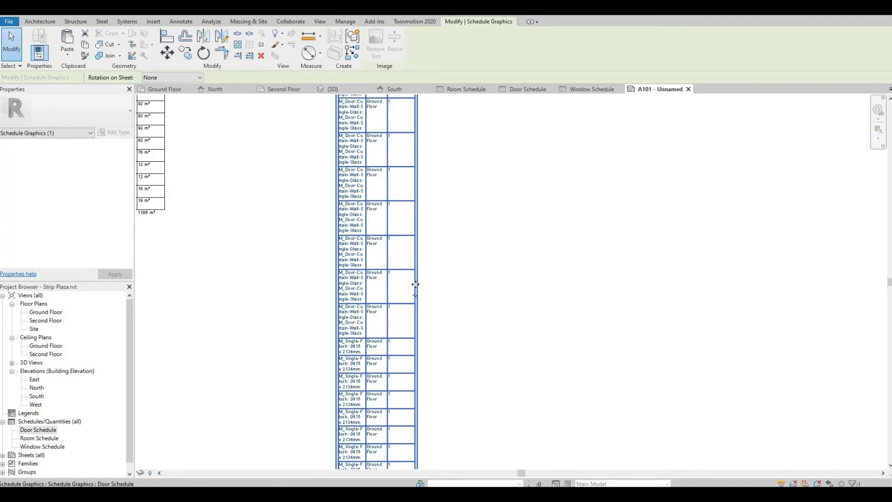
{"action": "scroll", "coordinate": [418, 278], "scroll_direction": "down", "scroll_amount": 5}
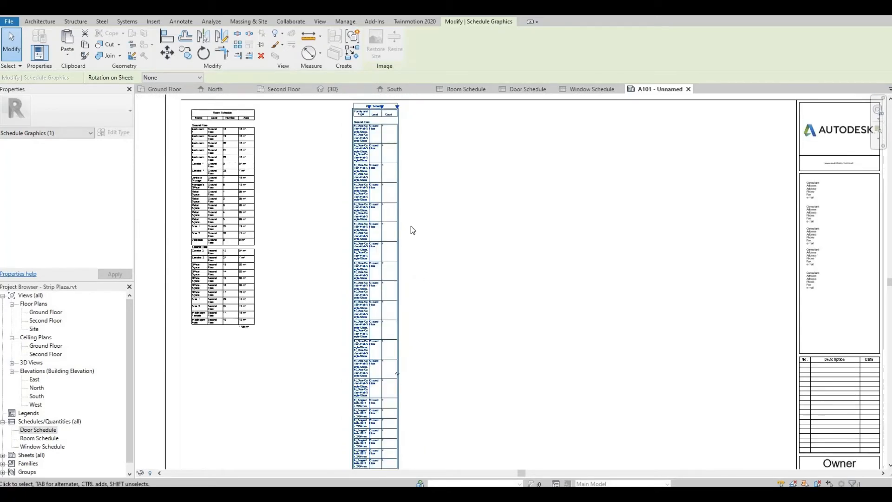
{"action": "key", "text": "Delete"}
- Widen the Door Schedule's Family and Type, Level and Count columns so the full door type names fit on one line
{"action": "left_click", "coordinate": [529, 89]}
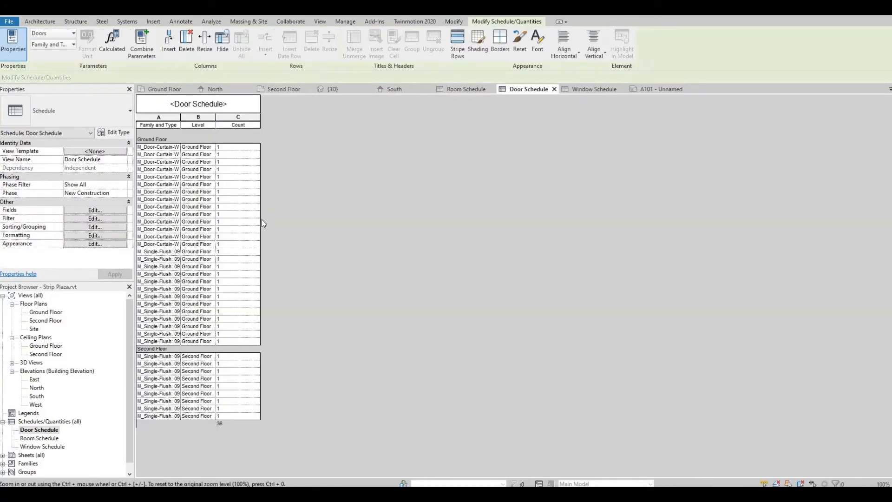
{"action": "left_click_drag", "start_coordinate": [298, 223], "coordinate": [298, 222]}
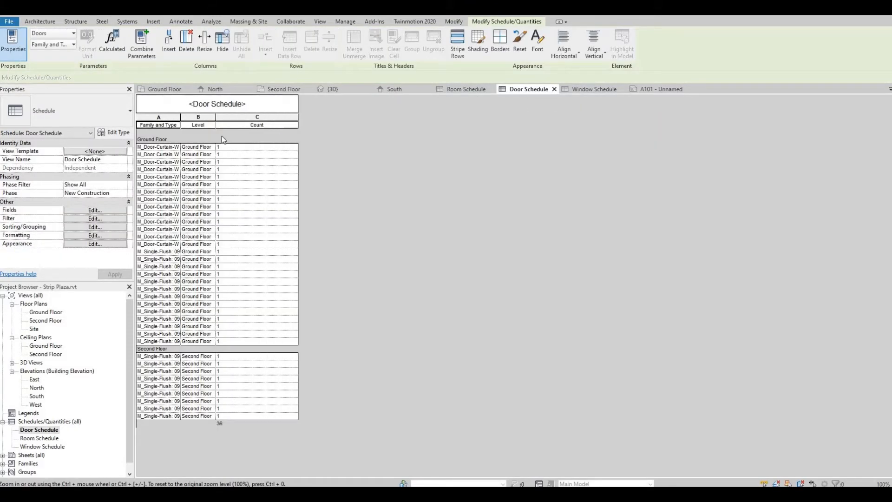
{"action": "left_click_drag", "start_coordinate": [229, 122], "coordinate": [250, 122]}
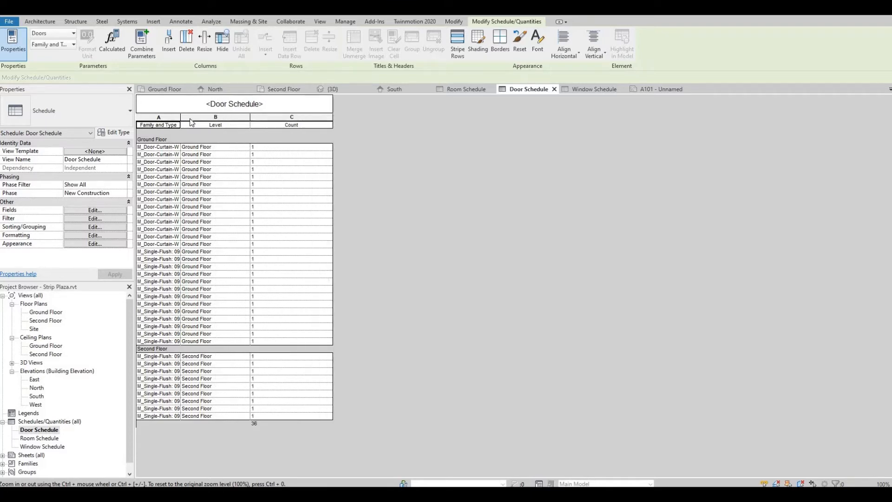
{"action": "left_click_drag", "start_coordinate": [195, 121], "coordinate": [213, 122]}
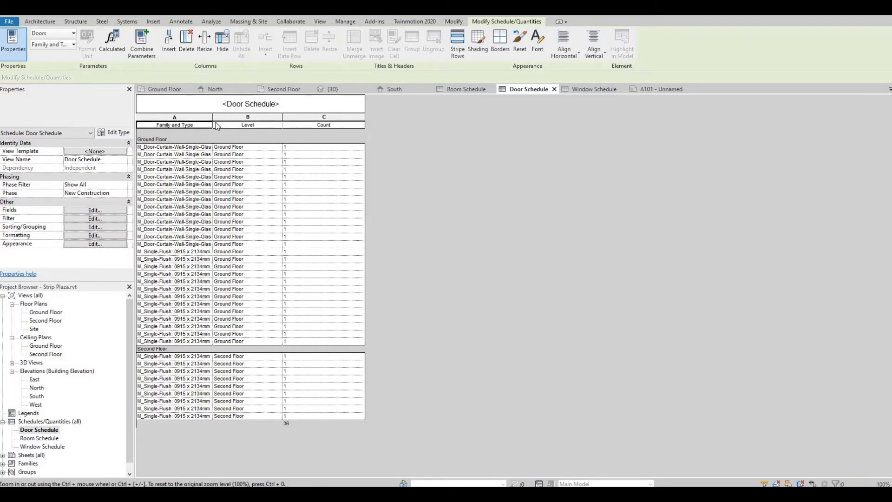
{"action": "left_click", "coordinate": [250, 121]}
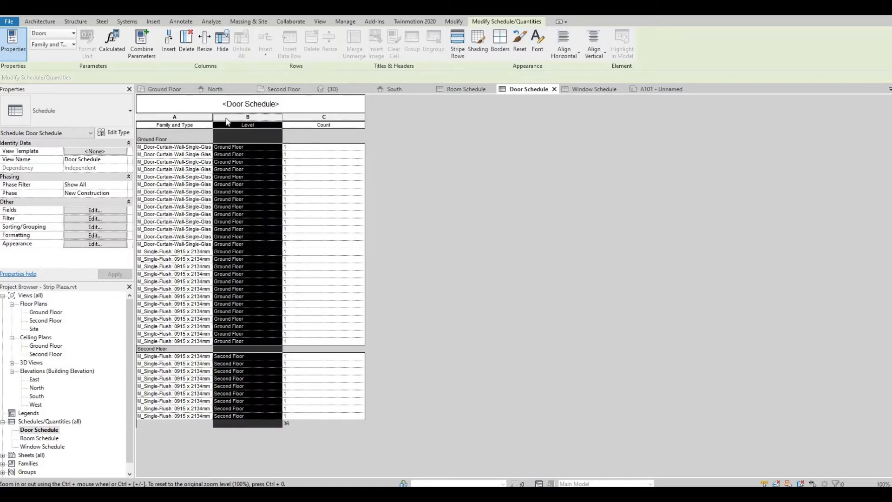
{"action": "left_click_drag", "start_coordinate": [213, 122], "coordinate": [299, 122]}
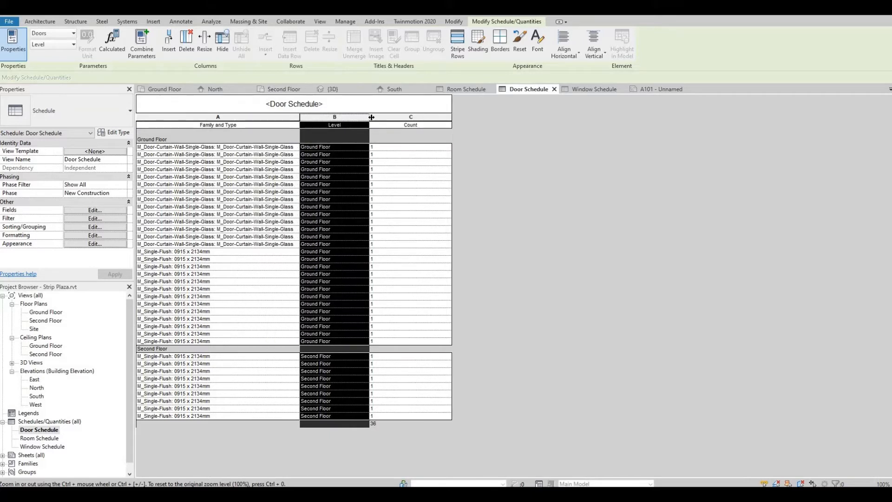
{"action": "left_click_drag", "start_coordinate": [372, 118], "coordinate": [376, 118]}
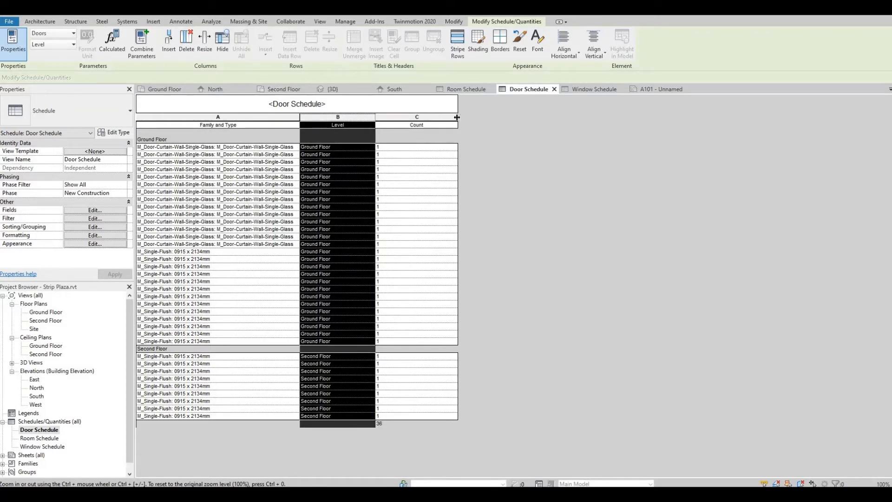
{"action": "left_click_drag", "start_coordinate": [437, 119], "coordinate": [437, 119]}
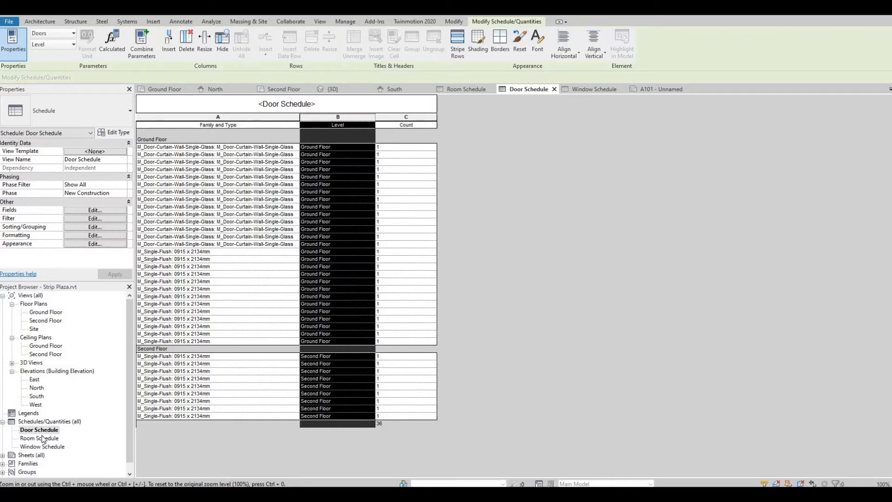
- Place the widened Door Schedule on sheet A101 directly beside the Room Schedule, aligned with its top edge
{"action": "double_click", "coordinate": [27, 456]}
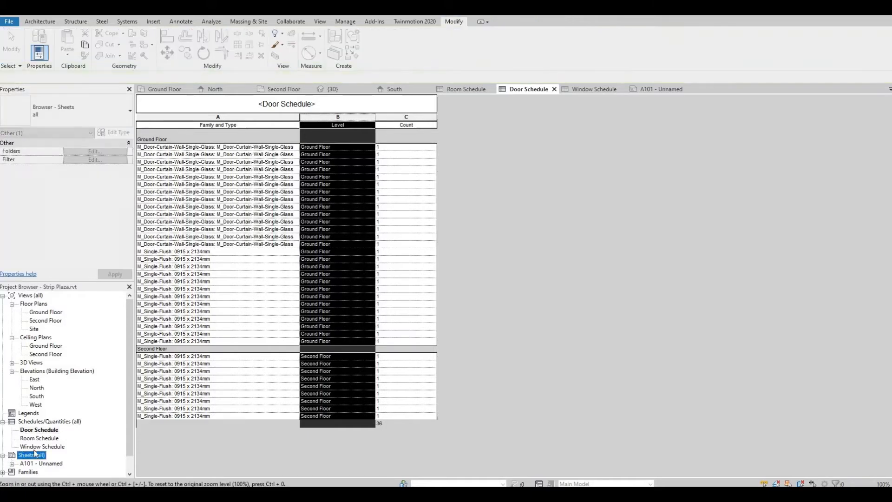
{"action": "double_click", "coordinate": [29, 456]}
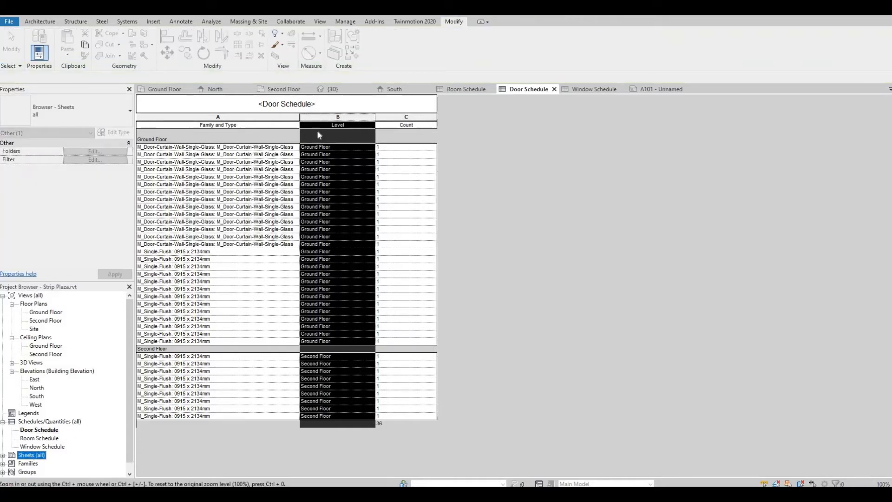
{"action": "left_click", "coordinate": [668, 89]}
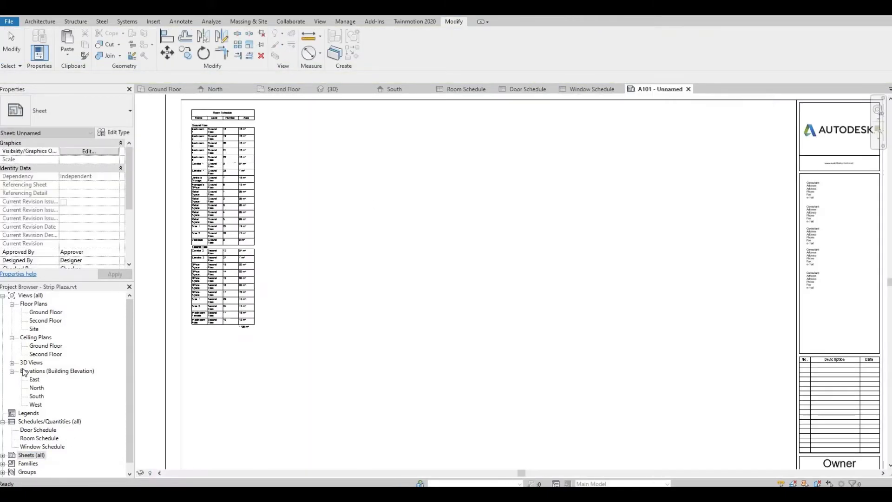
{"action": "left_click", "coordinate": [38, 439]}
{"action": "left_click", "coordinate": [29, 431]}
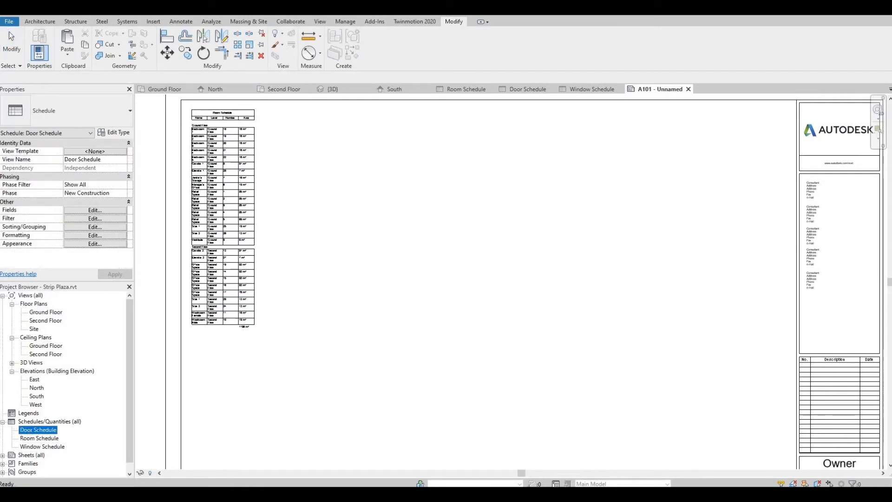
{"action": "left_click_drag", "start_coordinate": [38, 430], "coordinate": [369, 212]}
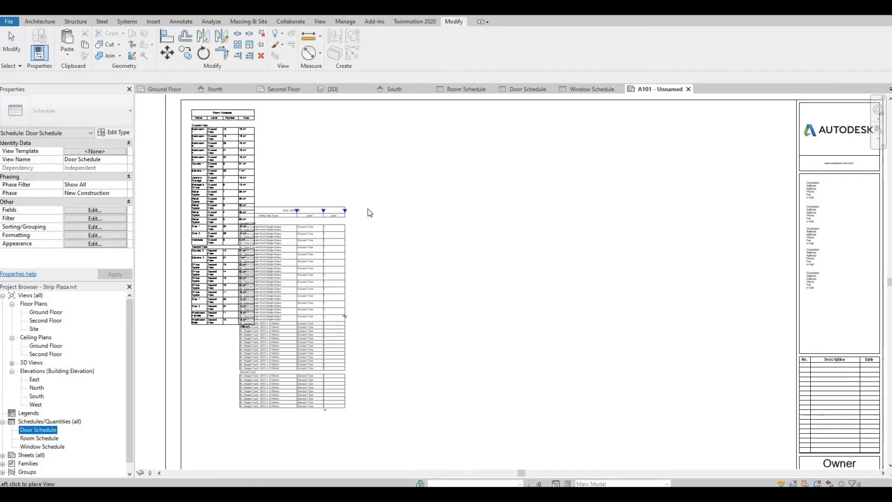
{"action": "left_click", "coordinate": [320, 222]}
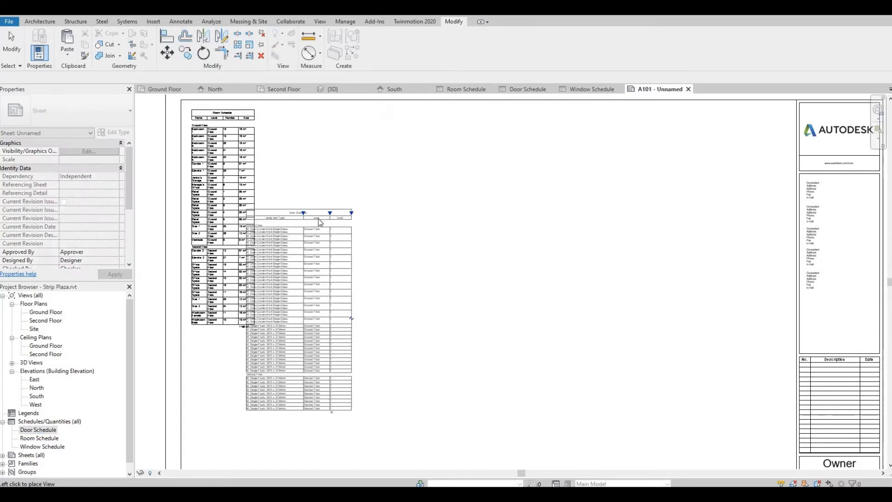
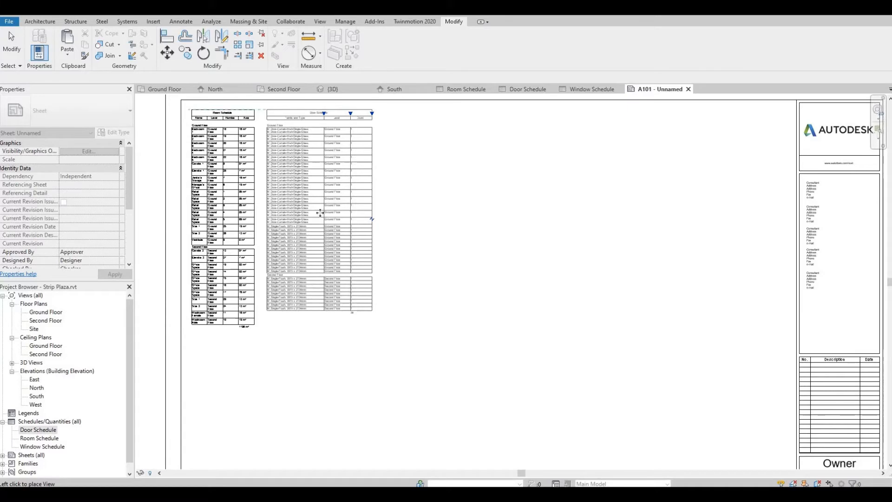
{"action": "left_click", "coordinate": [319, 215]}
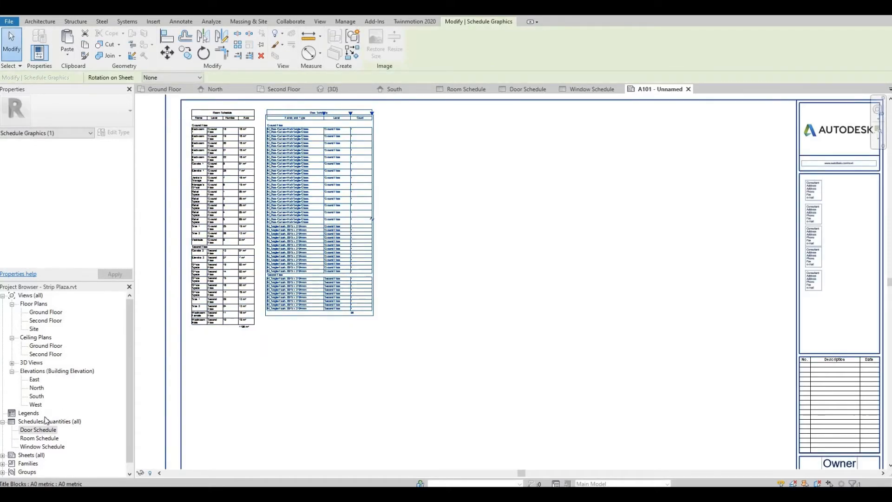
- Place the Window Schedule near the lower edge of sheet A101, aligned with the Room Schedule's left edge
{"action": "middle_click_drag", "start_coordinate": [177, 420], "coordinate": [177, 351]}
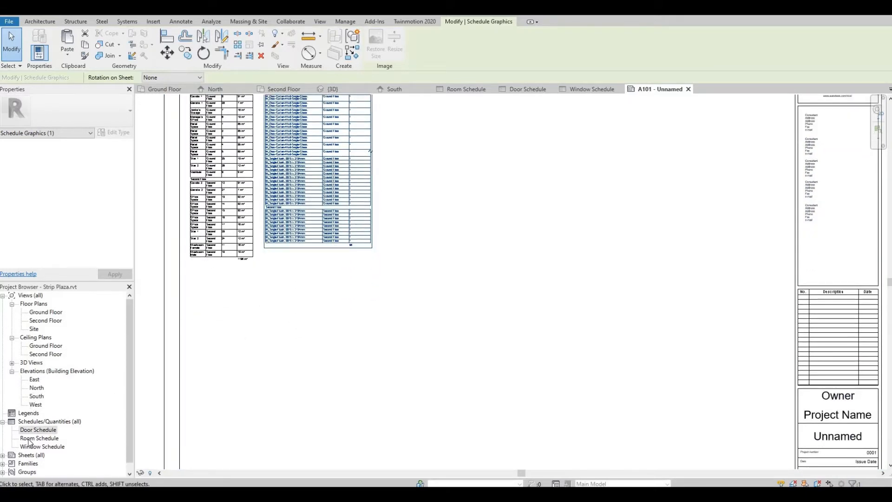
{"action": "left_click", "coordinate": [40, 447]}
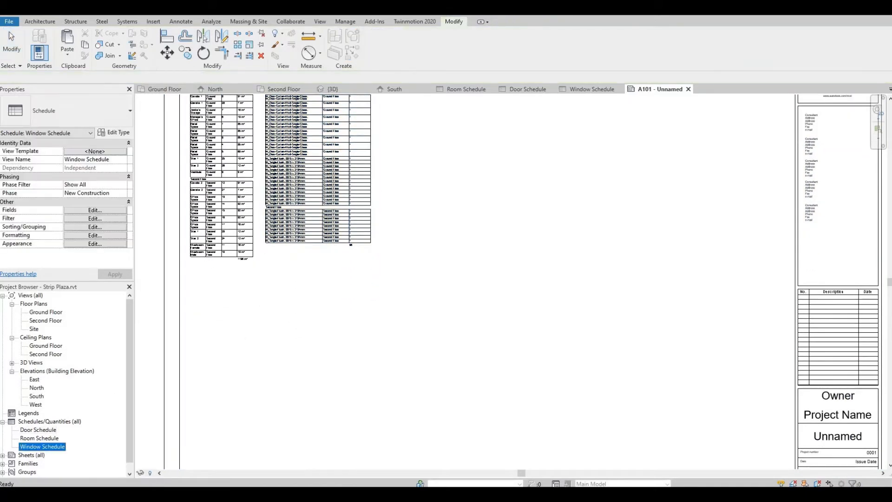
{"action": "left_click_drag", "start_coordinate": [42, 447], "coordinate": [287, 408]}
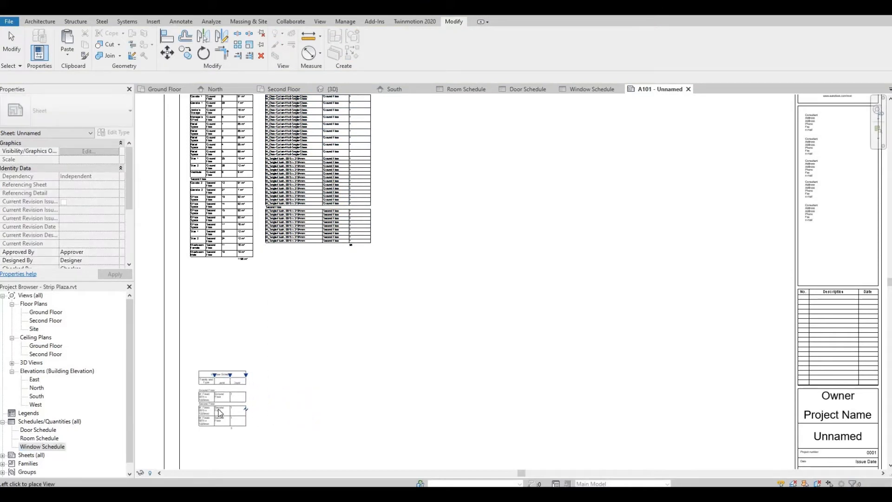
{"action": "middle_click_drag", "start_coordinate": [215, 419], "coordinate": [214, 367]}
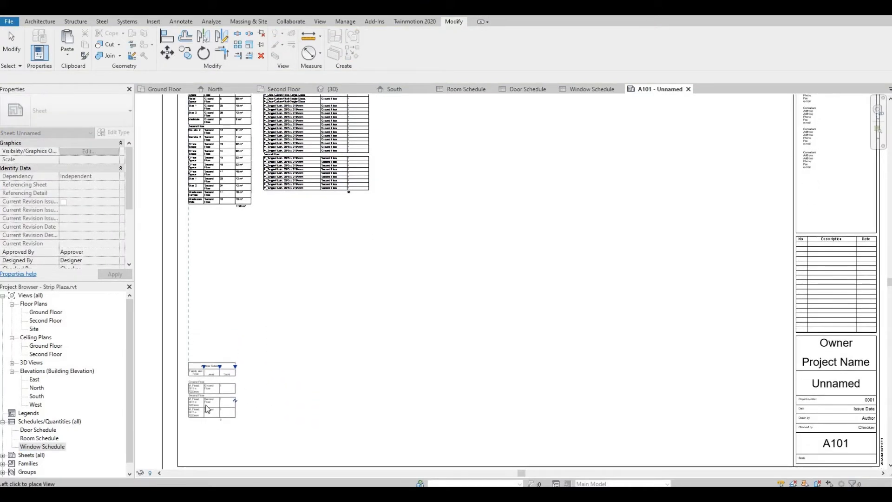
{"action": "left_click", "coordinate": [212, 408]}
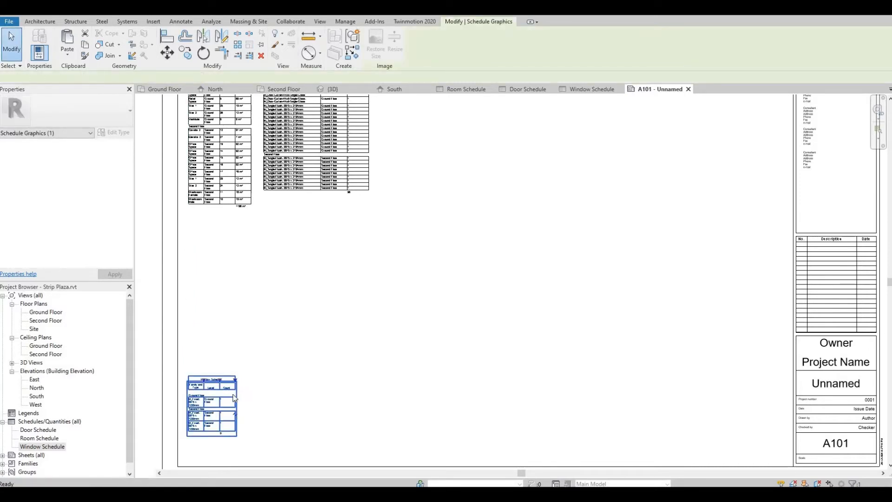
- Widen the Window Schedule's Family and Type column so the full window type names fit, and return to sheet A101
{"action": "double_click", "coordinate": [235, 397]}
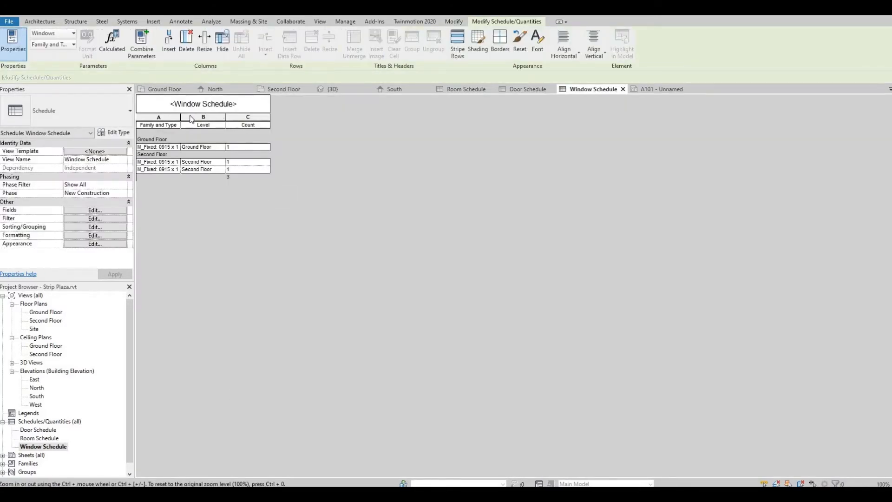
{"action": "left_click_drag", "start_coordinate": [196, 116], "coordinate": [264, 115]}
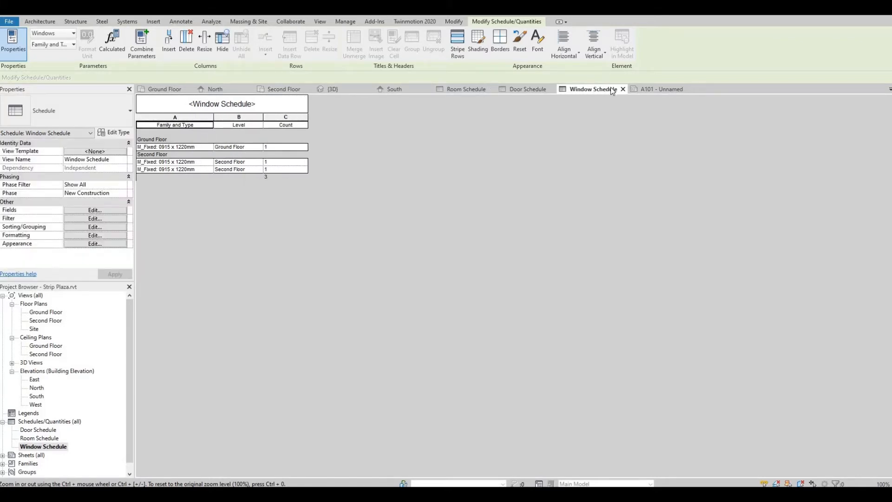
{"action": "left_click", "coordinate": [644, 93]}
- Delete the placed Window Schedule and place it again directly below the Room Schedule, aligned with its left edge
{"action": "left_click", "coordinate": [246, 383]}
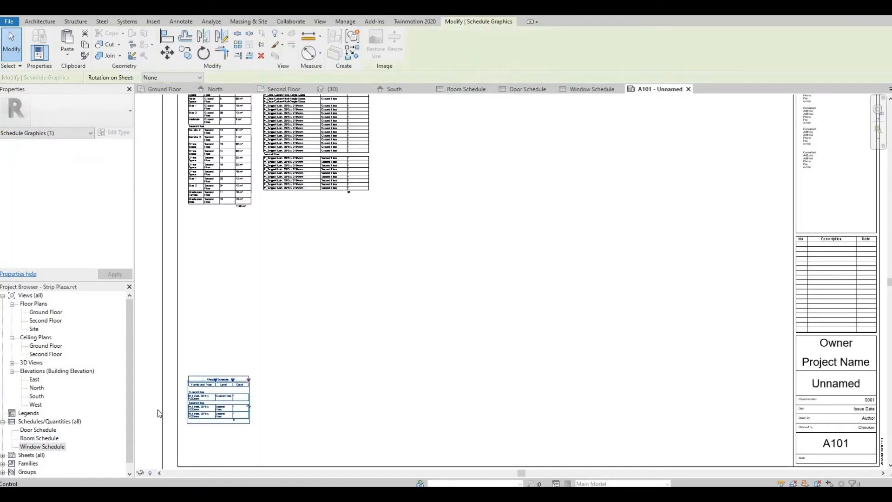
{"action": "key", "text": "Delete"}
{"action": "left_click", "coordinate": [34, 438]}
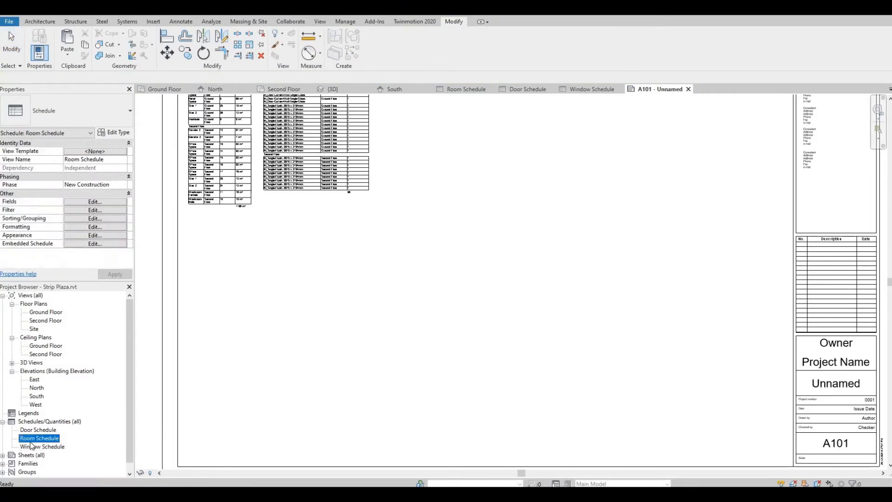
{"action": "left_click", "coordinate": [36, 447]}
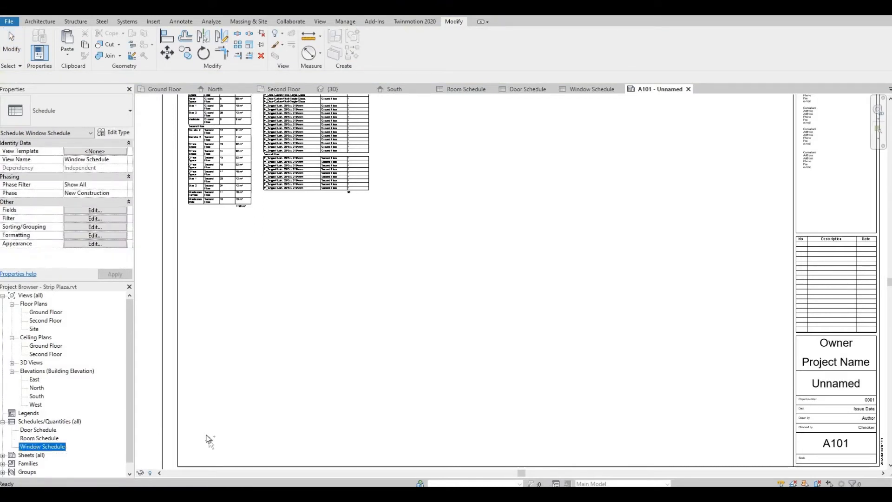
{"action": "left_click_drag", "start_coordinate": [206, 436], "coordinate": [208, 437]}
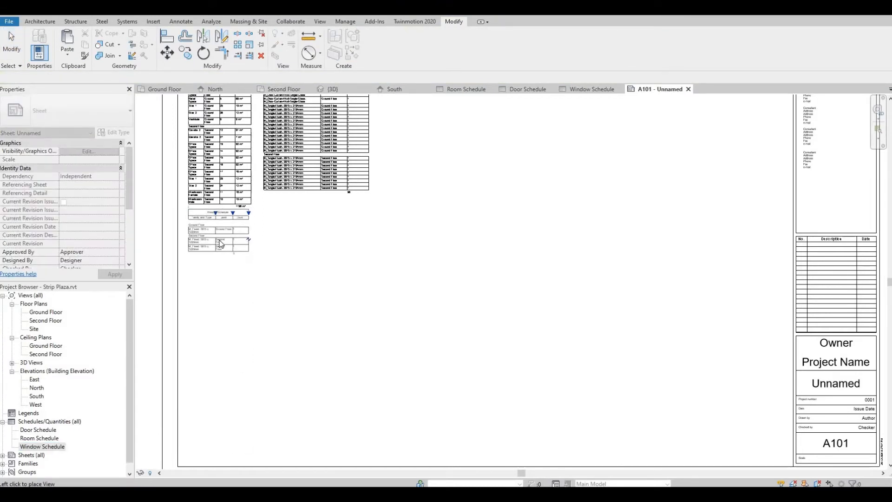
{"action": "left_click", "coordinate": [219, 251]}
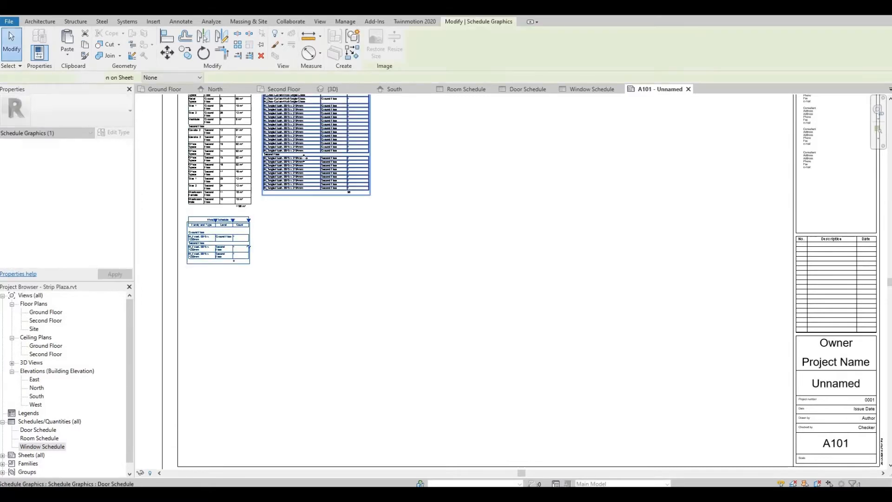
- Move the Door Schedule below the Window Schedule, aligned with its left edge
{"action": "scroll", "coordinate": [304, 158], "scroll_direction": "down", "scroll_amount": 1}
{"action": "left_click_drag", "start_coordinate": [302, 187], "coordinate": [256, 360]}
{"action": "left_click_drag", "start_coordinate": [251, 254], "coordinate": [251, 254]}
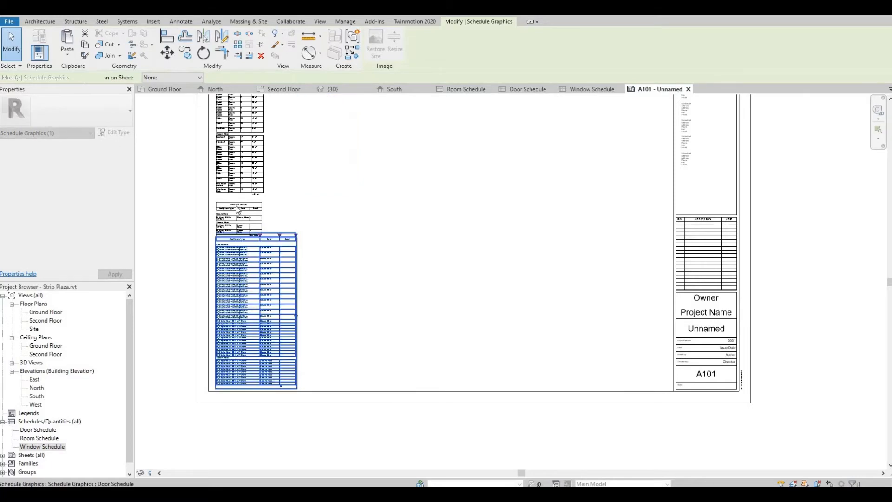
- Nudge the Window Schedule upward toward the Room Schedule so that it clears the Door Schedule beneath it
{"action": "scroll", "coordinate": [237, 210], "scroll_direction": "up", "scroll_amount": 1}
{"action": "left_click", "coordinate": [237, 209]}
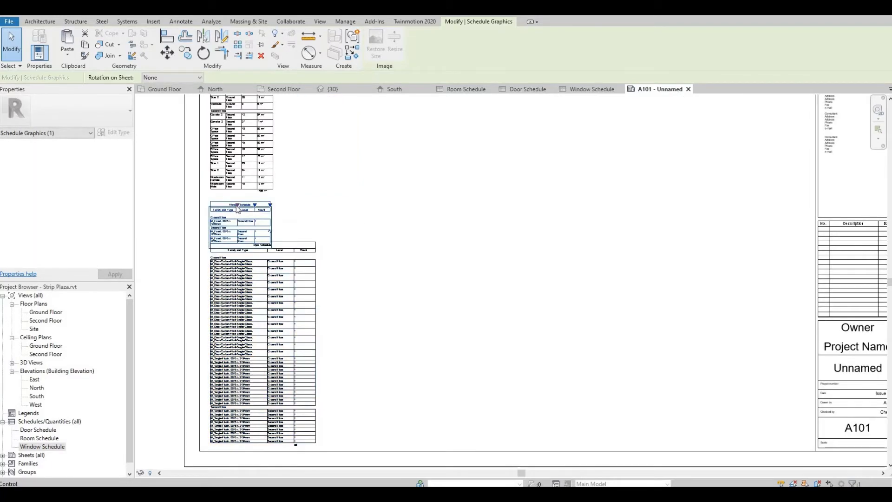
{"action": "key", "text": "Up"}
{"action": "key", "text": "Up"}
{"action": "key", "text": "Up"}
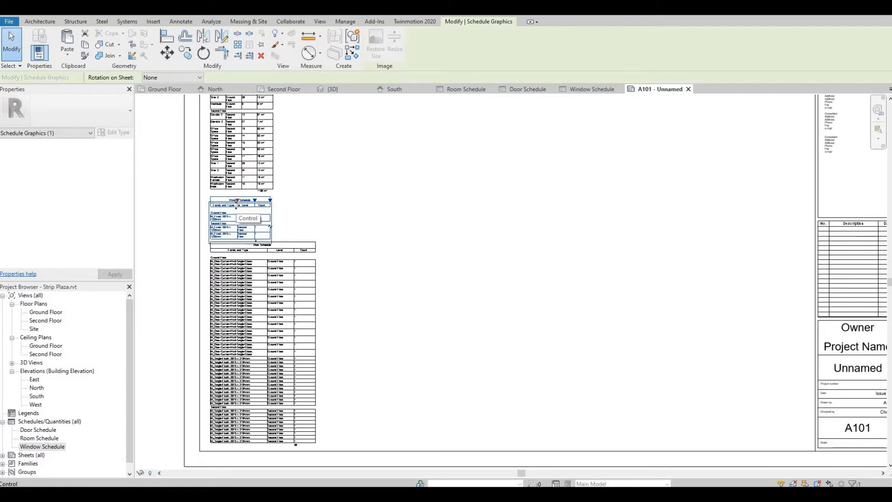
{"action": "key", "text": "Up"}
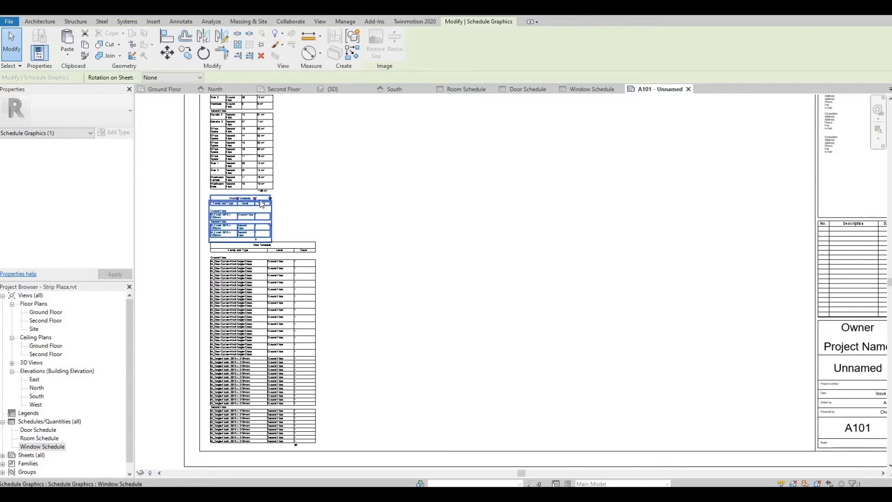
{"action": "scroll", "coordinate": [236, 205], "scroll_direction": "up", "scroll_amount": 2}
{"action": "scroll", "coordinate": [224, 209], "scroll_direction": "up", "scroll_amount": 2}
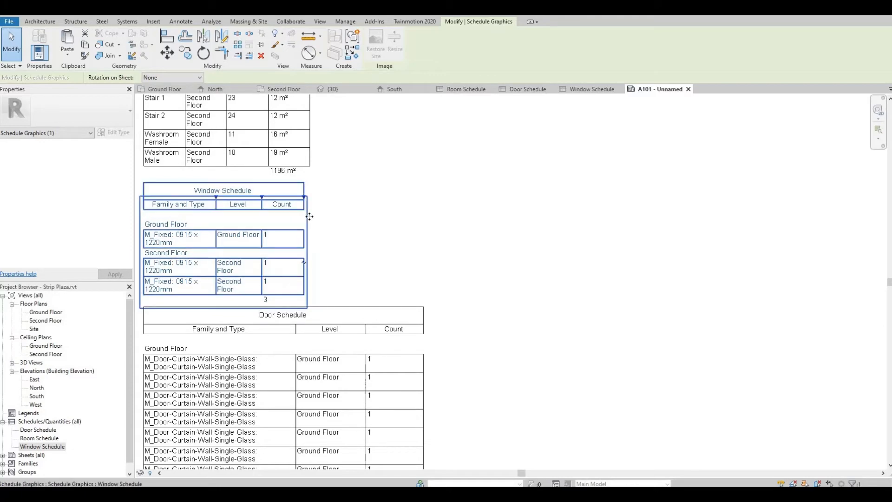
{"action": "scroll", "coordinate": [306, 239], "scroll_direction": "down", "scroll_amount": 4}
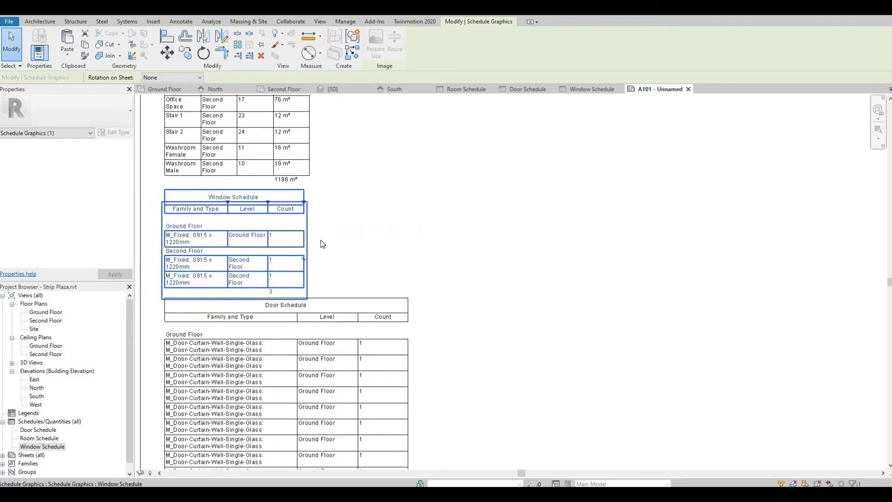
{"action": "key", "text": "Escape"}
{"action": "left_click", "coordinate": [297, 243]}
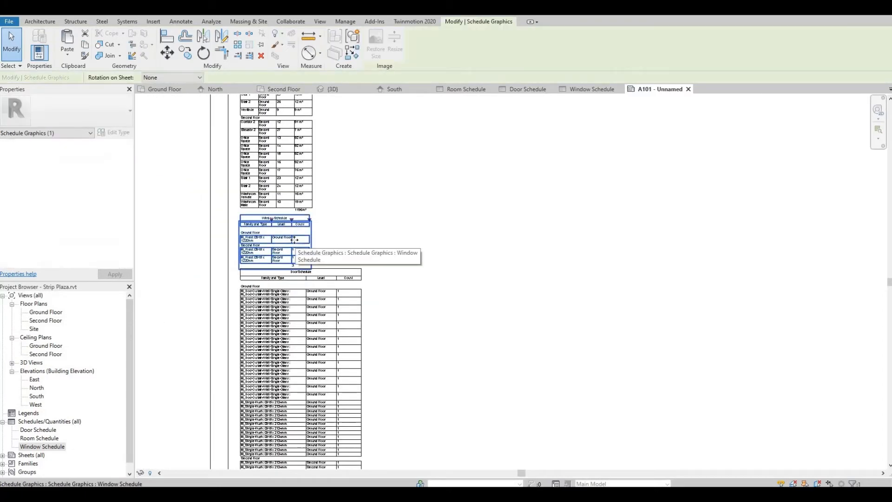
{"action": "left_click", "coordinate": [350, 232]}
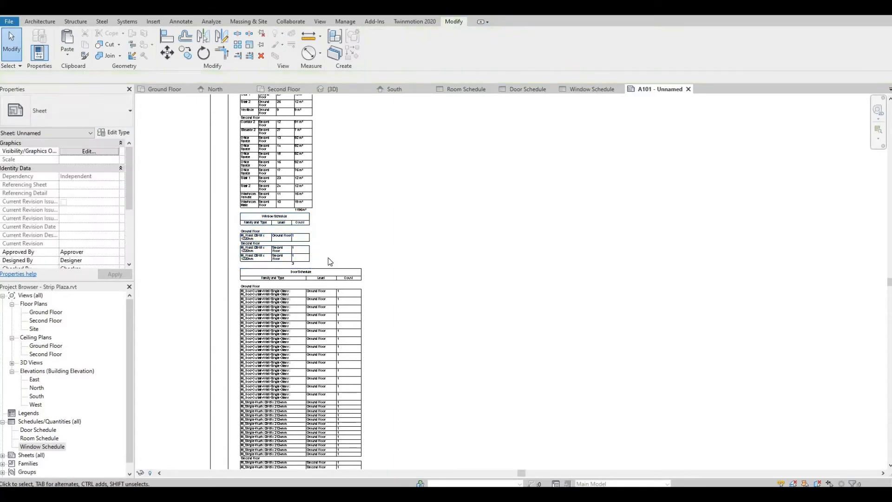
{"action": "scroll", "coordinate": [352, 251], "scroll_direction": "up", "scroll_amount": 2}
{"action": "scroll", "coordinate": [353, 255], "scroll_direction": "down", "scroll_amount": 5}
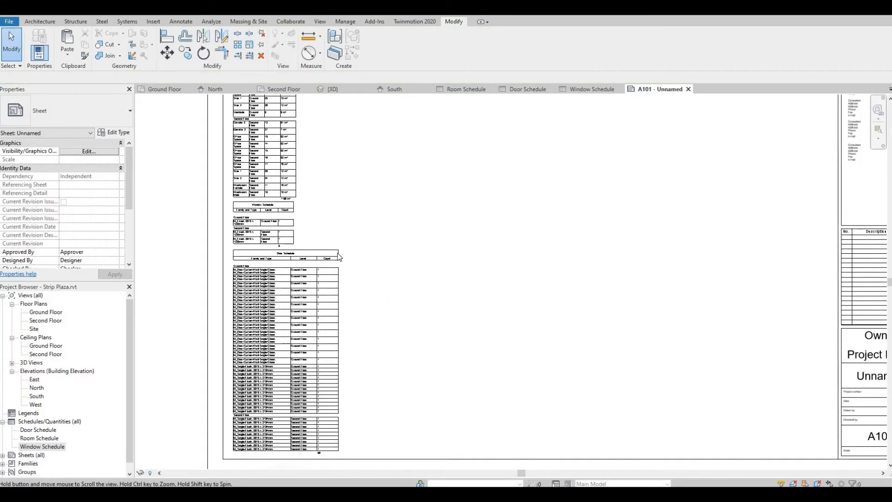
{"action": "middle_click_drag", "start_coordinate": [396, 236], "coordinate": [372, 259]}
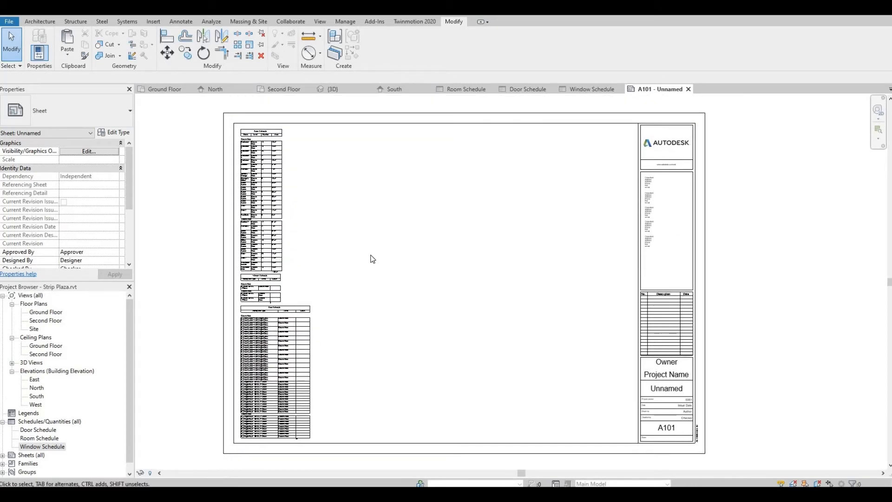
- Open the Ground Floor plan and bring the whole building with its grid lines into view
{"action": "left_click", "coordinate": [54, 314]}
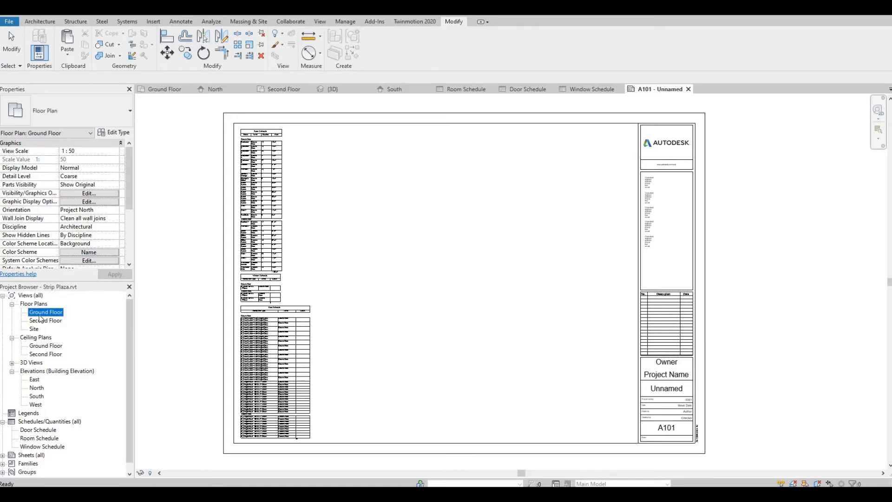
{"action": "double_click", "coordinate": [39, 316]}
{"action": "scroll", "coordinate": [261, 302], "scroll_direction": "down", "scroll_amount": 3}
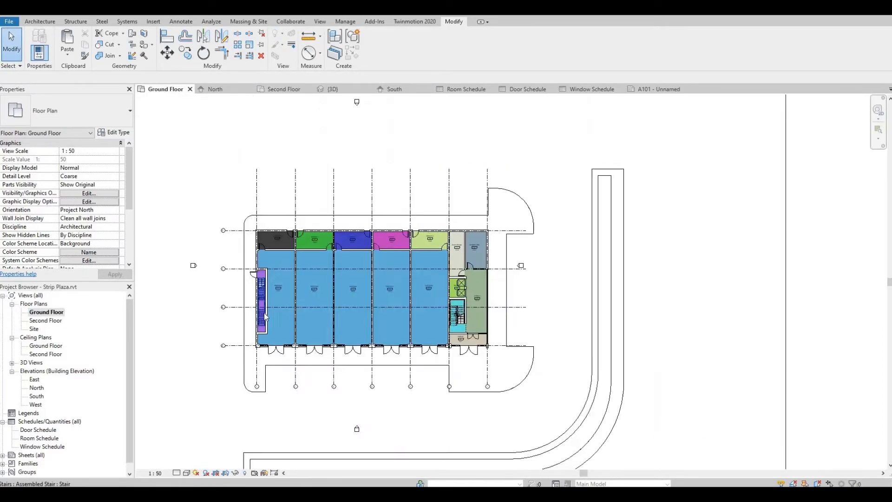
{"action": "scroll", "coordinate": [350, 220], "scroll_direction": "down", "scroll_amount": 4}
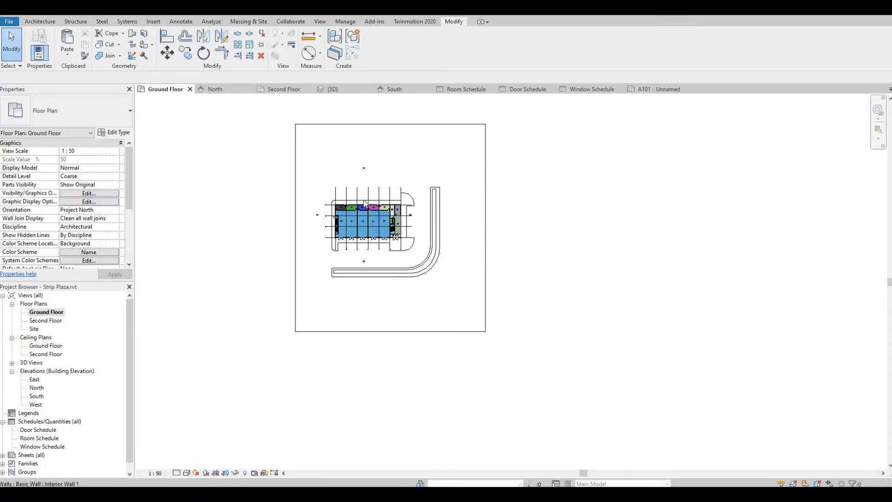
{"action": "scroll", "coordinate": [365, 203], "scroll_direction": "up", "scroll_amount": 5}
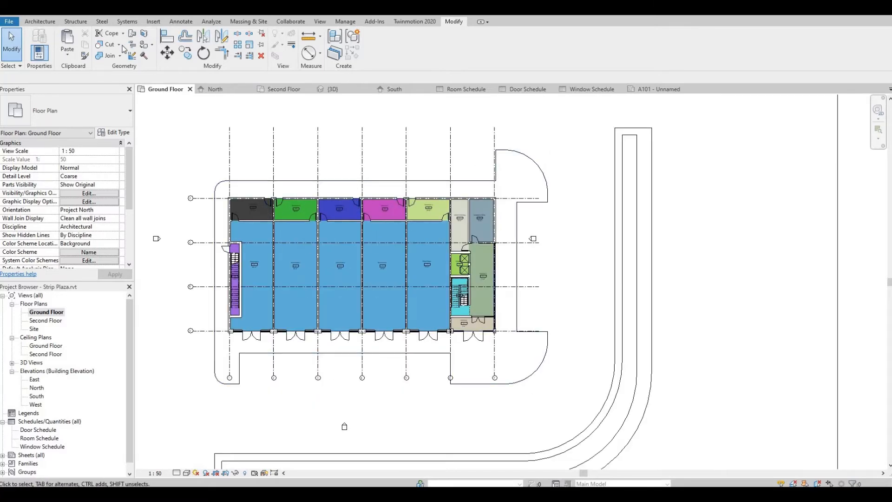
- Try an aligned dimension between grid lines D and C on the Ground Floor plan, and delete it
{"action": "left_click", "coordinate": [41, 21]}
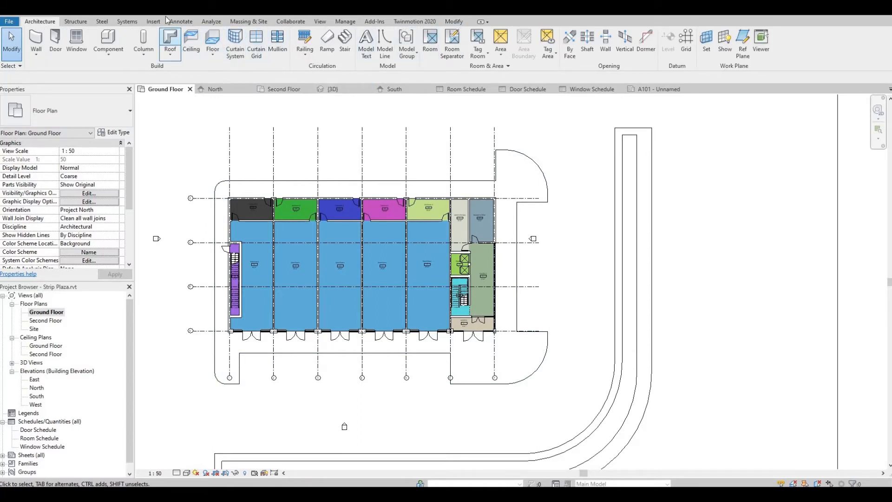
{"action": "key", "text": "d"}
{"action": "key", "text": "i"}
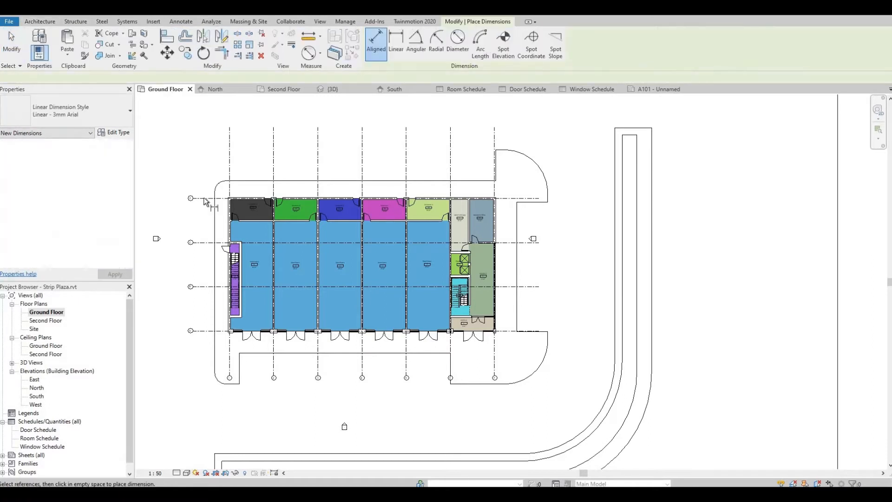
{"action": "left_click", "coordinate": [203, 235]}
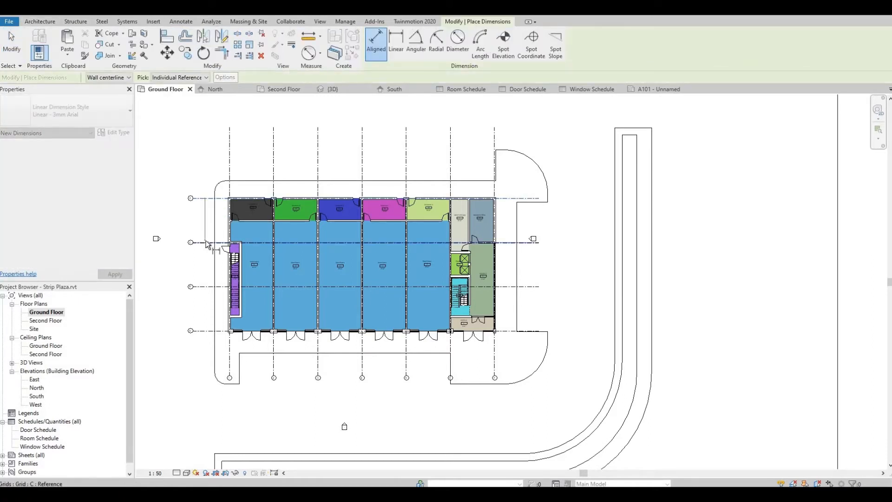
{"action": "left_click", "coordinate": [208, 287]}
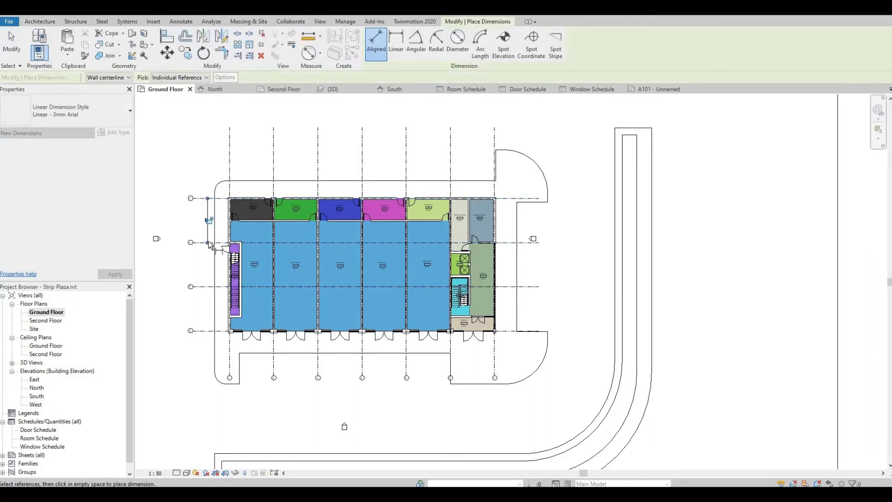
{"action": "scroll", "coordinate": [203, 244], "scroll_direction": "up", "scroll_amount": 3}
{"action": "key", "text": "Escape"}
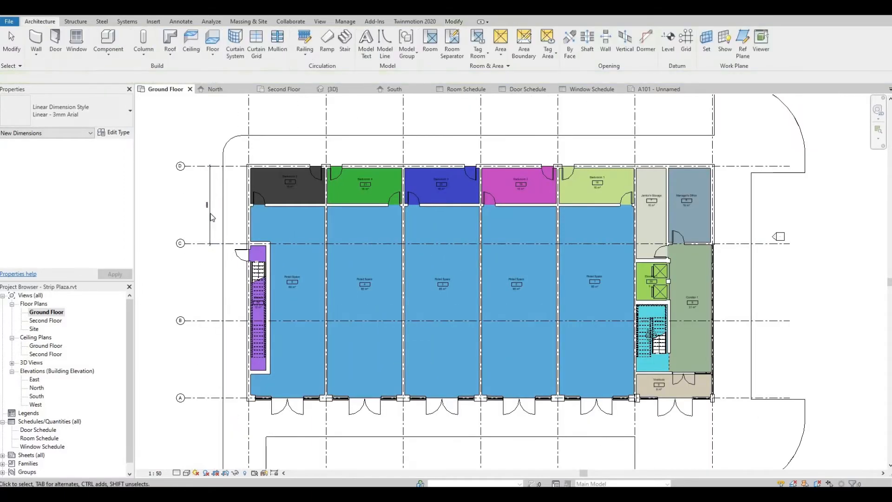
{"action": "left_click", "coordinate": [211, 218]}
{"action": "key", "text": "Delete"}
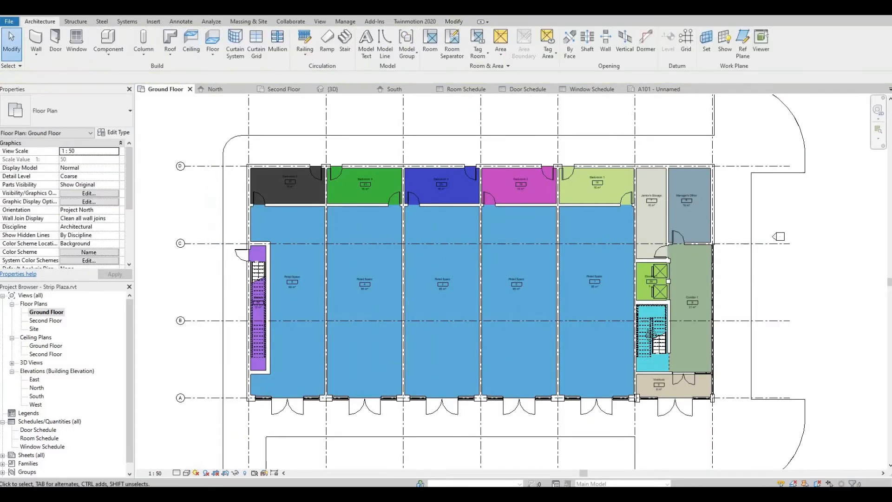
- Dimension the spacing between grid lines D, C, B and A with one aligned dimension string beside the Ground Floor plan
{"action": "left_click", "coordinate": [206, 166]}
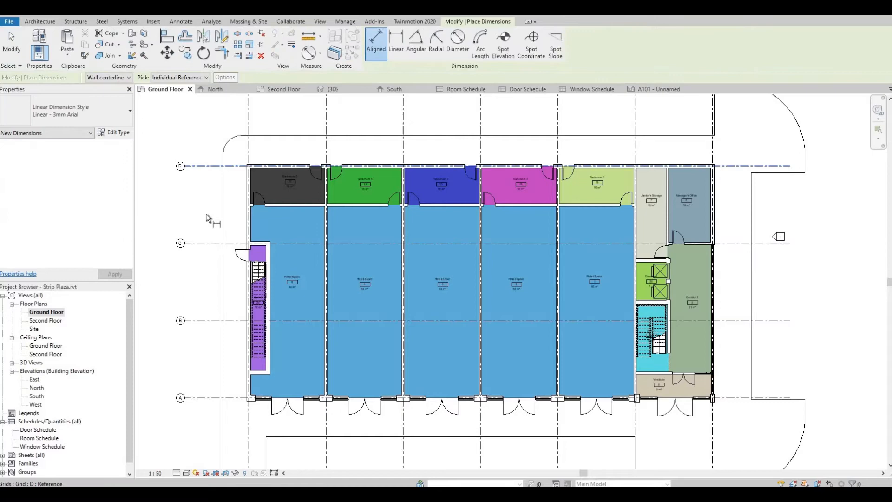
{"action": "left_click", "coordinate": [207, 244]}
{"action": "left_click", "coordinate": [209, 251]}
{"action": "left_click", "coordinate": [205, 321]}
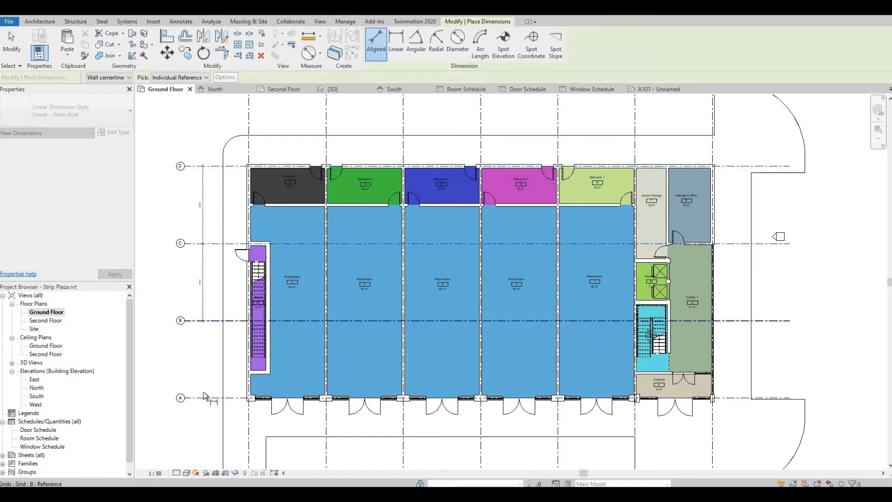
{"action": "left_click", "coordinate": [204, 398]}
{"action": "middle_click_drag", "start_coordinate": [221, 388], "coordinate": [226, 214]}
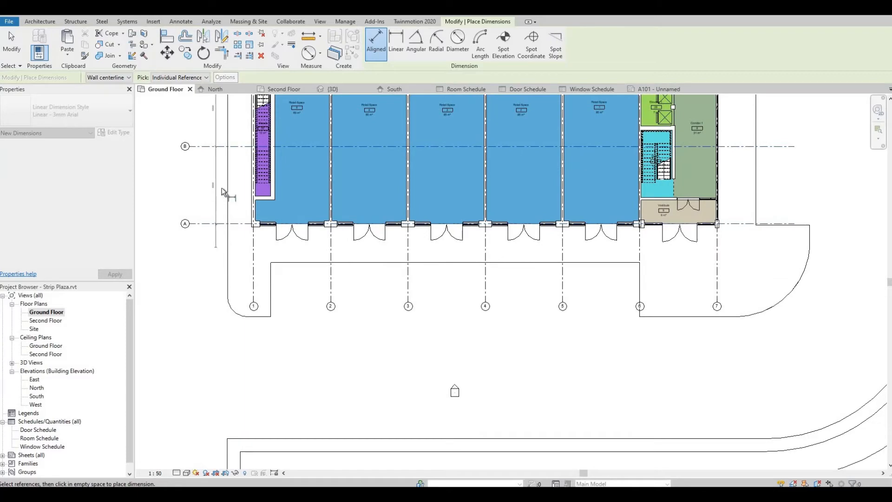
{"action": "left_click", "coordinate": [222, 192]}
- Add an overall aligned dimension from grid line A to grid line D outside the individual spacings
{"action": "middle_click_drag", "start_coordinate": [223, 192], "coordinate": [224, 287]}
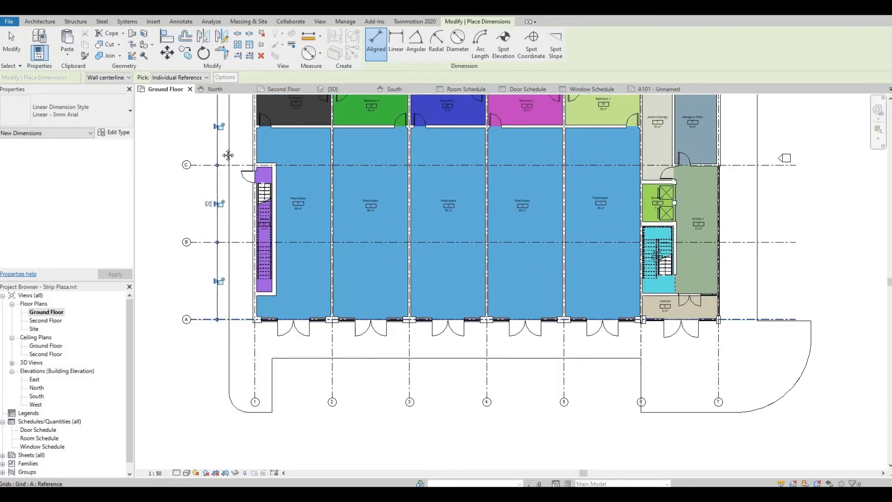
{"action": "middle_click_drag", "start_coordinate": [203, 113], "coordinate": [181, 291]}
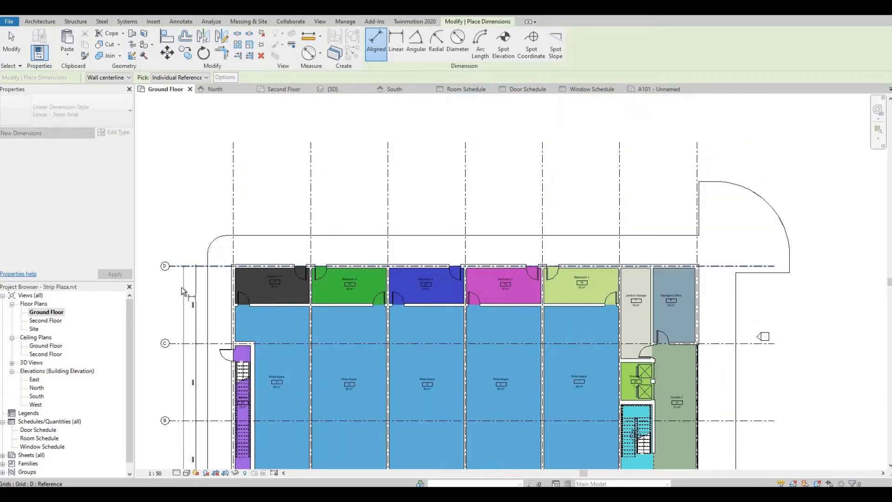
{"action": "left_click", "coordinate": [180, 289]}
- Dimension the spacing between grid lines 1 through 7 with one aligned dimension string below the Ground Floor building
{"action": "middle_click_drag", "start_coordinate": [243, 454], "coordinate": [245, 189]}
{"action": "scroll", "coordinate": [242, 260], "scroll_direction": "up", "scroll_amount": 2}
{"action": "left_click", "coordinate": [226, 243]}
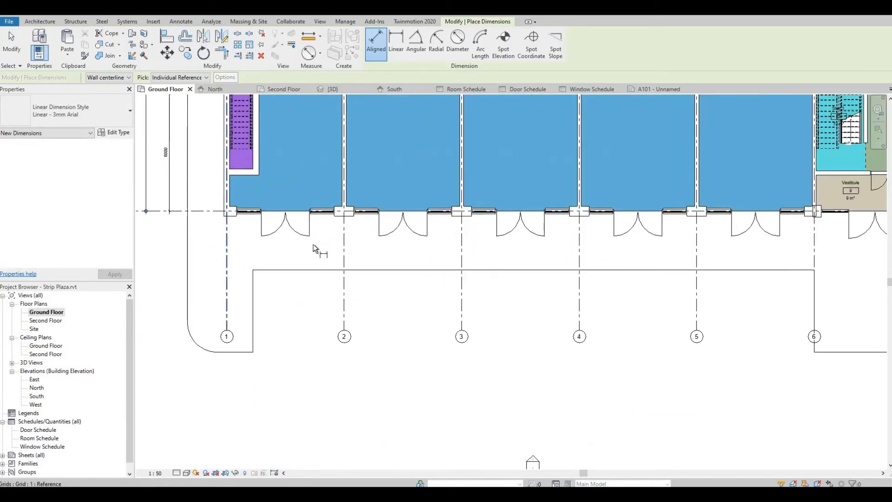
{"action": "left_click", "coordinate": [344, 242]}
{"action": "left_click", "coordinate": [463, 248]}
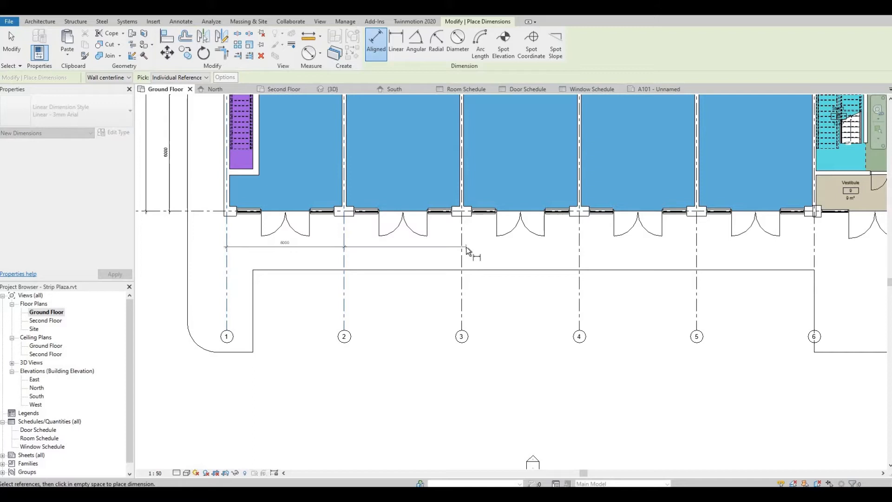
{"action": "left_click", "coordinate": [580, 261]}
{"action": "middle_click_drag", "start_coordinate": [624, 260], "coordinate": [418, 281]}
{"action": "left_click", "coordinate": [490, 274]}
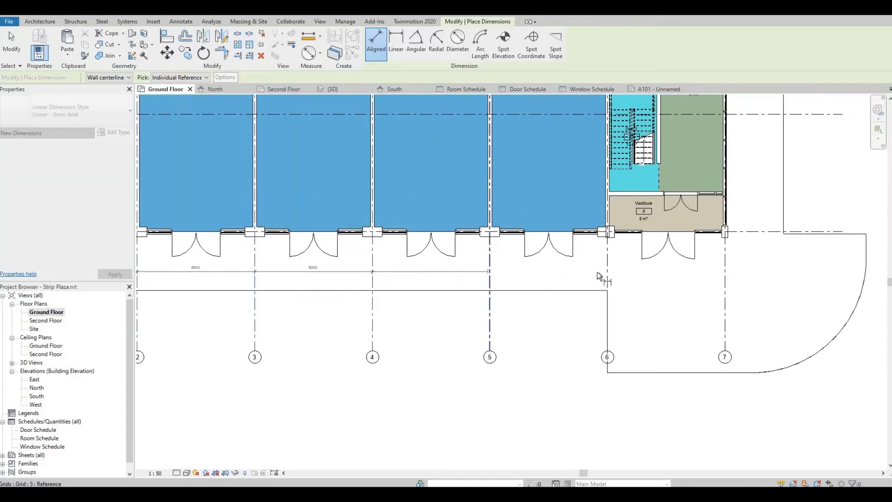
{"action": "left_click", "coordinate": [607, 275]}
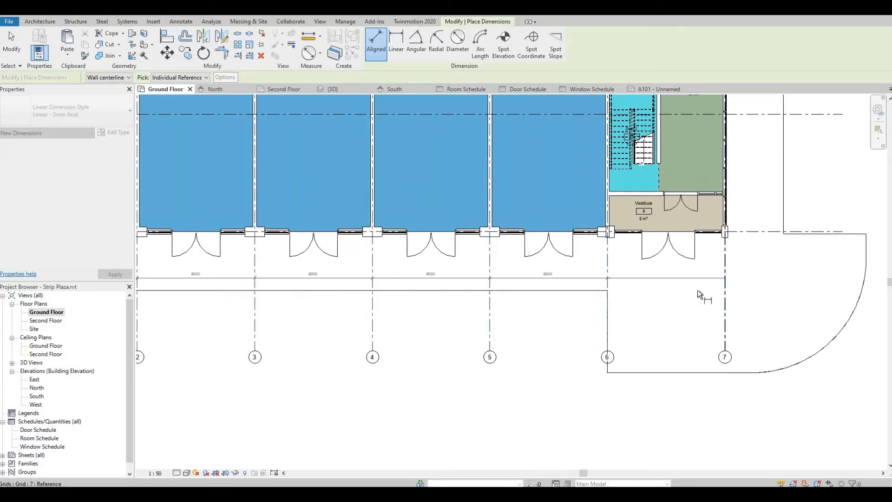
{"action": "left_click", "coordinate": [697, 290]}
{"action": "left_click", "coordinate": [697, 284]}
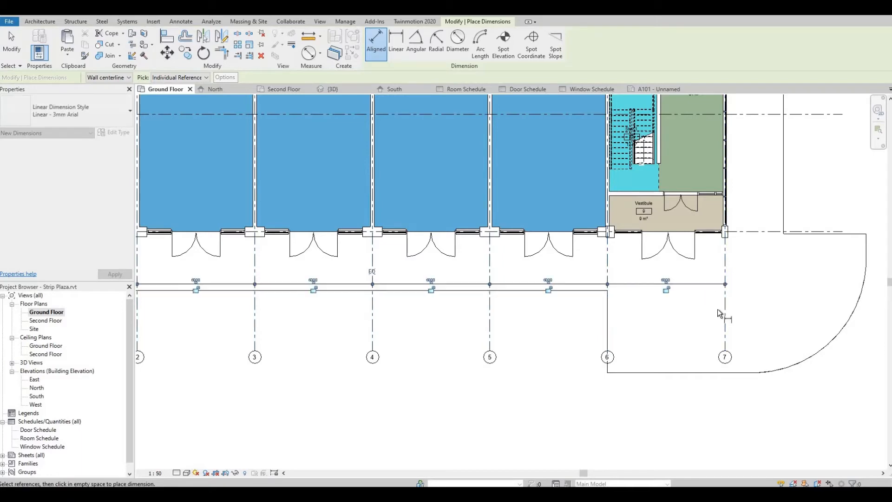
- Add an overall aligned dimension from grid line 7 to grid line 1 below the individual spacings
{"action": "left_click", "coordinate": [725, 314]}
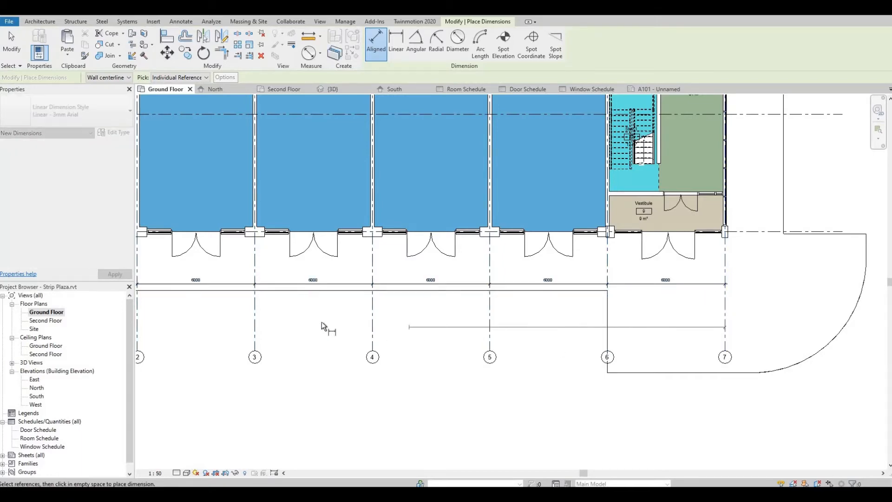
{"action": "scroll", "coordinate": [343, 318], "scroll_direction": "down", "scroll_amount": 3}
{"action": "scroll", "coordinate": [309, 316], "scroll_direction": "up", "scroll_amount": 2}
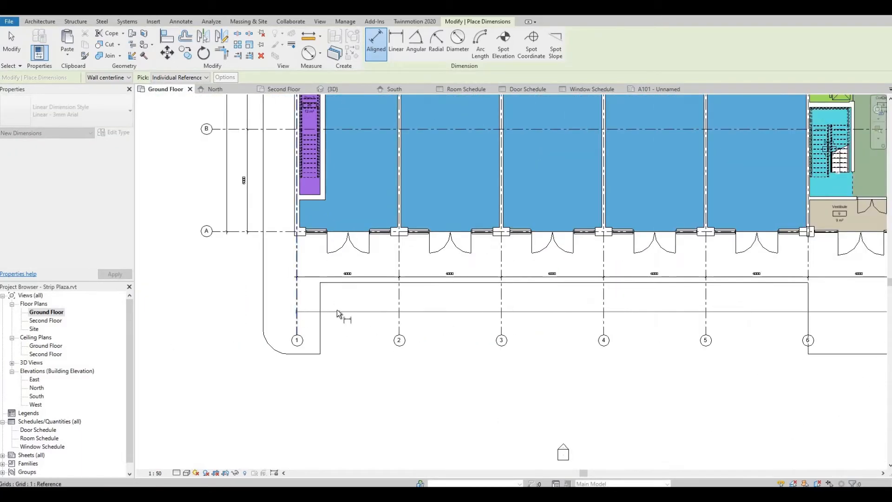
{"action": "left_click", "coordinate": [337, 310]}
{"action": "left_click", "coordinate": [441, 309]}
{"action": "scroll", "coordinate": [341, 326], "scroll_direction": "down", "scroll_amount": 3}
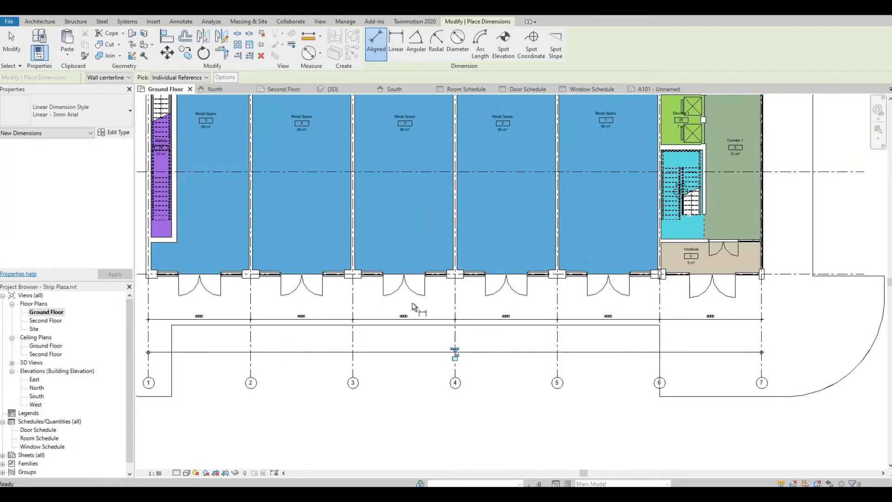
- Open the Second Floor plan, save the project at the reminder, and bring the whole building into view
{"action": "double_click", "coordinate": [45, 321]}
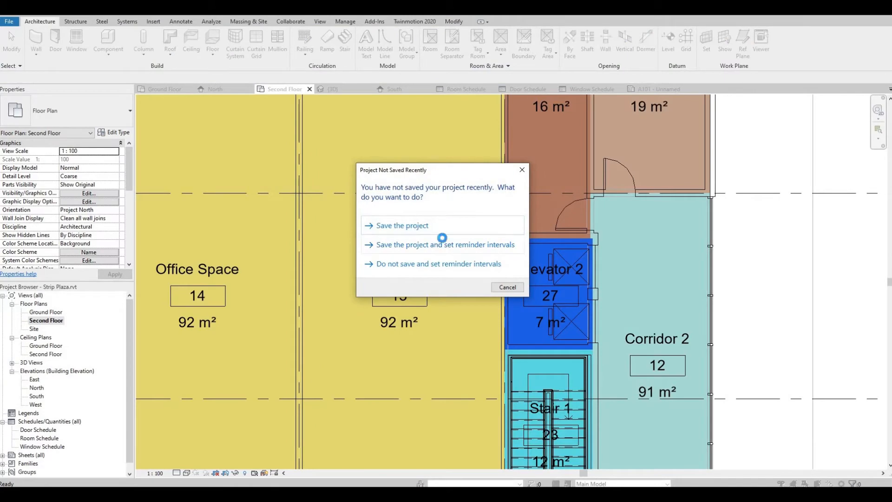
{"action": "left_click", "coordinate": [442, 237]}
{"action": "scroll", "coordinate": [455, 245], "scroll_direction": "down", "scroll_amount": 5}
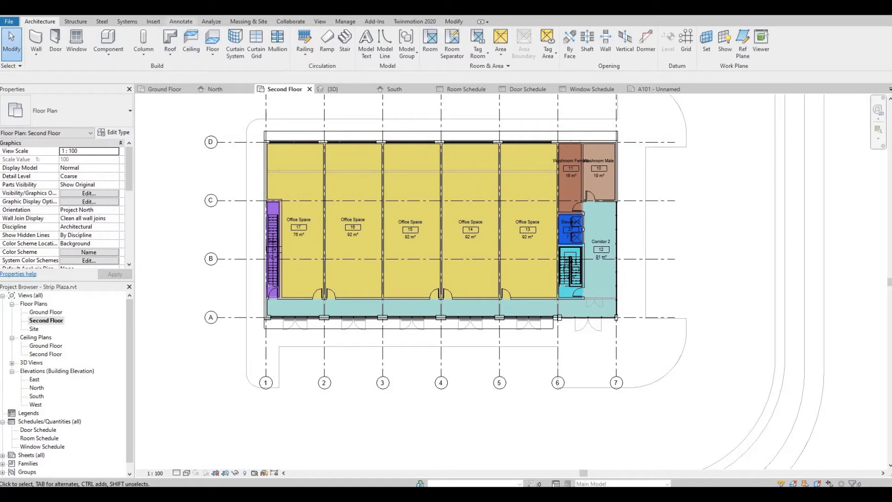
- Try an aligned dimension string across grid lines D, C, B and A on the Second Floor plan, and delete it
{"action": "left_click", "coordinate": [229, 142]}
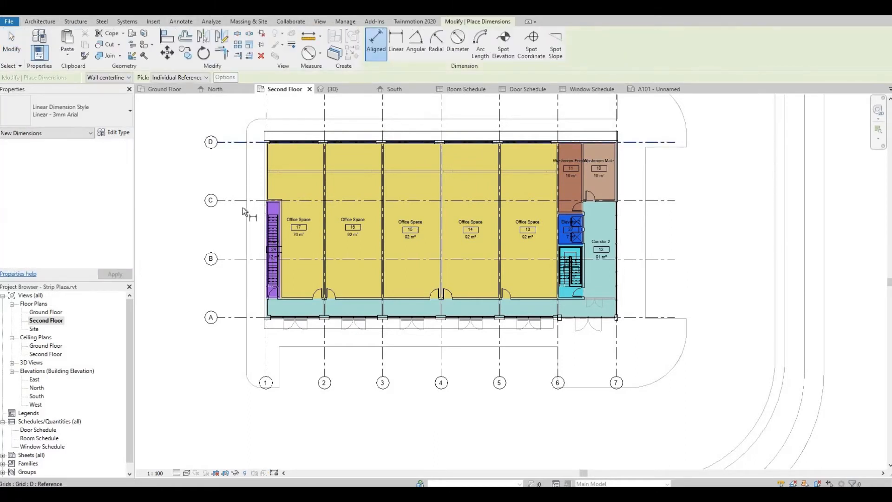
{"action": "left_click", "coordinate": [239, 200]}
{"action": "left_click", "coordinate": [238, 257]}
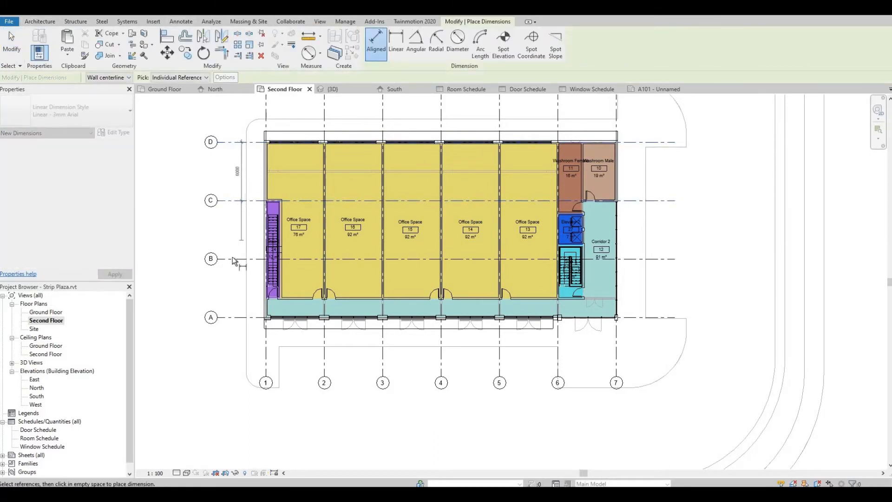
{"action": "left_click", "coordinate": [236, 318]}
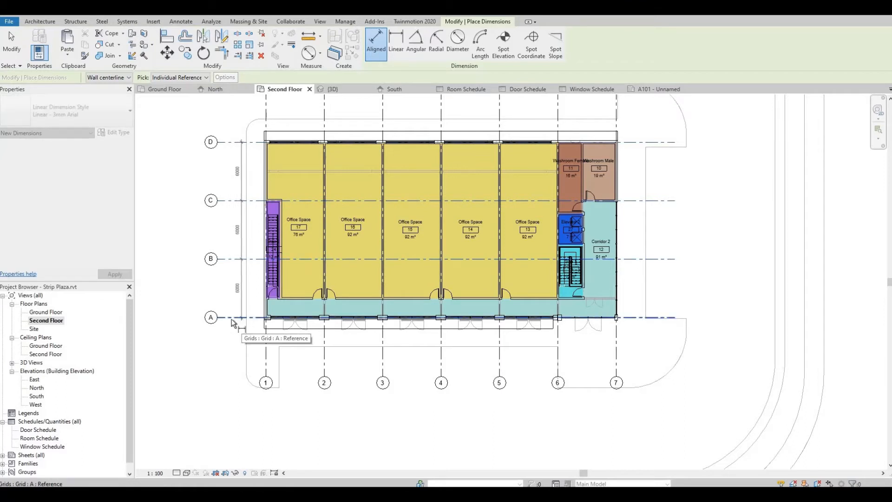
{"action": "left_click", "coordinate": [233, 319]}
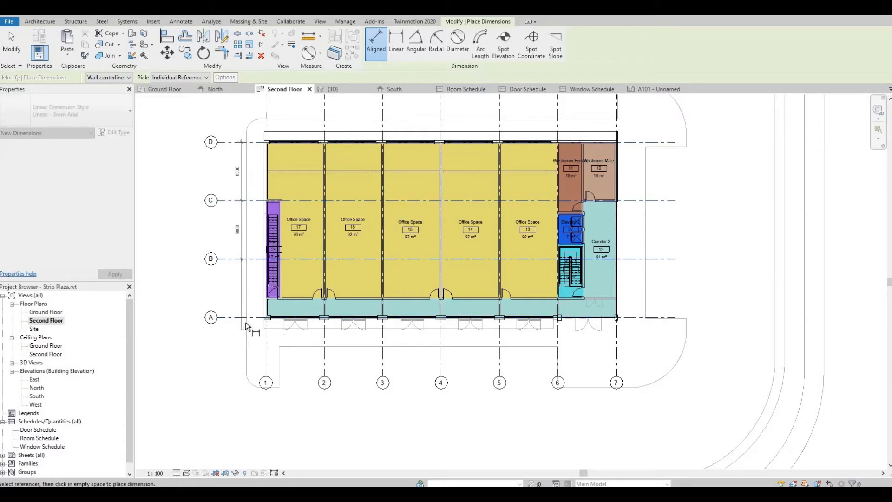
{"action": "left_click", "coordinate": [242, 328]}
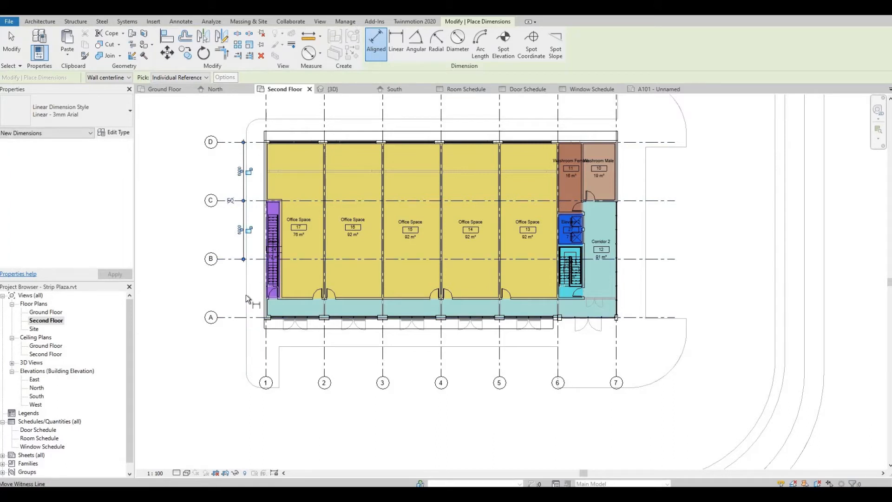
{"action": "key", "text": "Escape"}
{"action": "key", "text": "Escape"}
{"action": "left_click", "coordinate": [243, 238]}
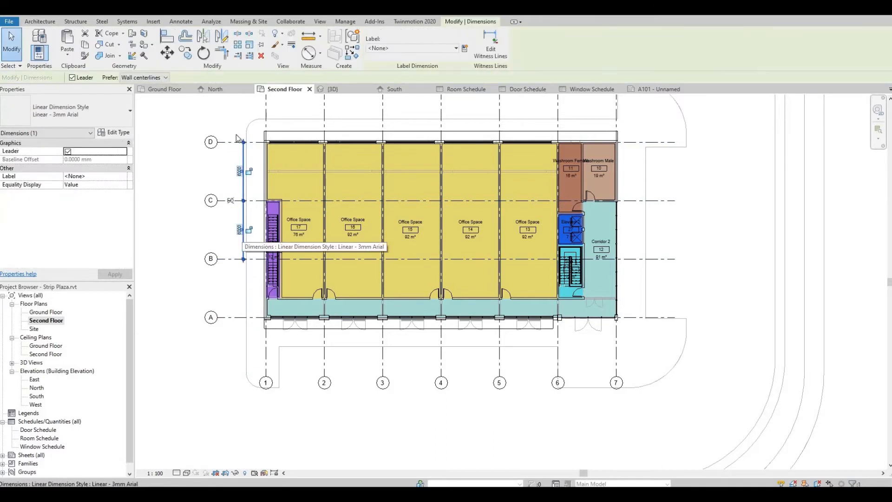
{"action": "key", "text": "Delete"}
- Dimension the individual spacings of grid lines D to A on the Second Floor plan, and add an overall D-to-A dimension outside them
{"action": "key", "text": "d"}
{"action": "key", "text": "i"}
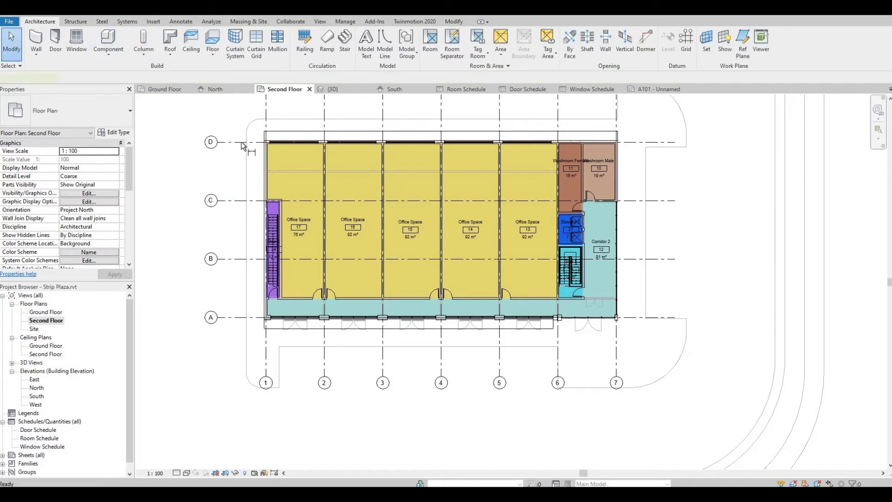
{"action": "left_click", "coordinate": [238, 204]}
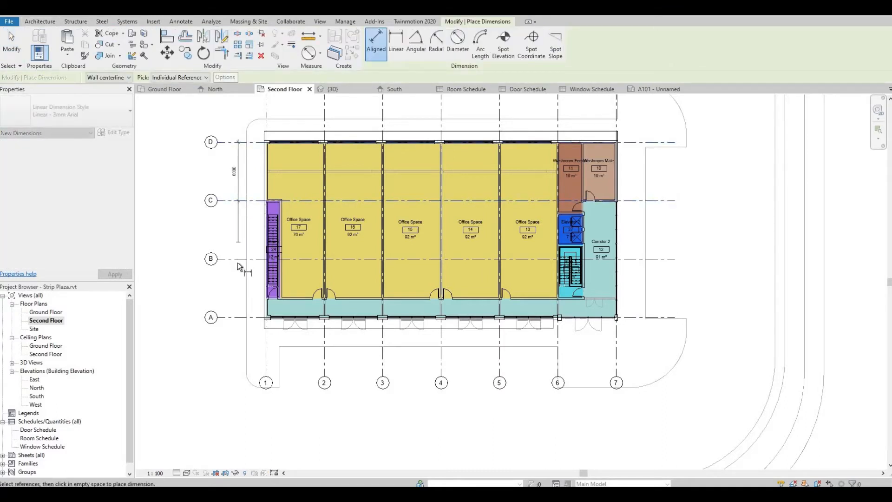
{"action": "left_click", "coordinate": [238, 260]}
{"action": "left_click", "coordinate": [234, 318]}
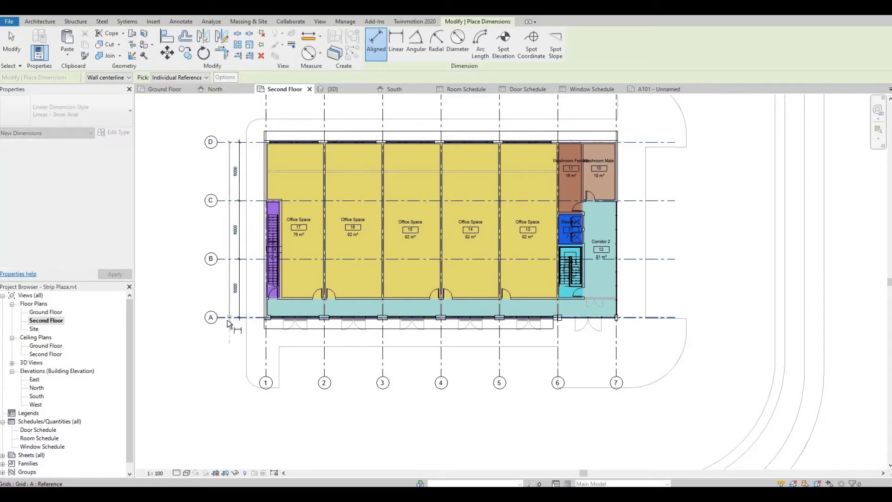
{"action": "left_click", "coordinate": [225, 332]}
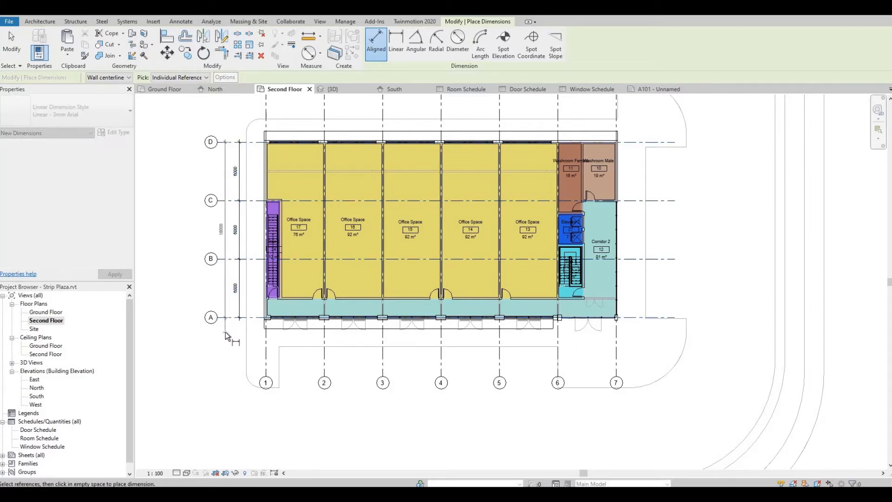
- Dimension the spacing between grid lines 1 through 7 with one aligned dimension string below the Second Floor building
{"action": "left_click", "coordinate": [266, 336]}
{"action": "left_click", "coordinate": [327, 338]}
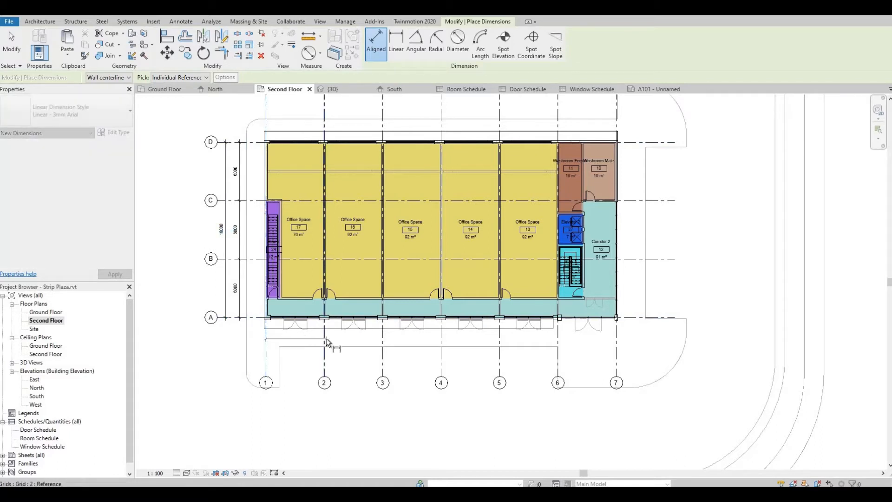
{"action": "left_click", "coordinate": [383, 339]}
{"action": "left_click", "coordinate": [442, 343]}
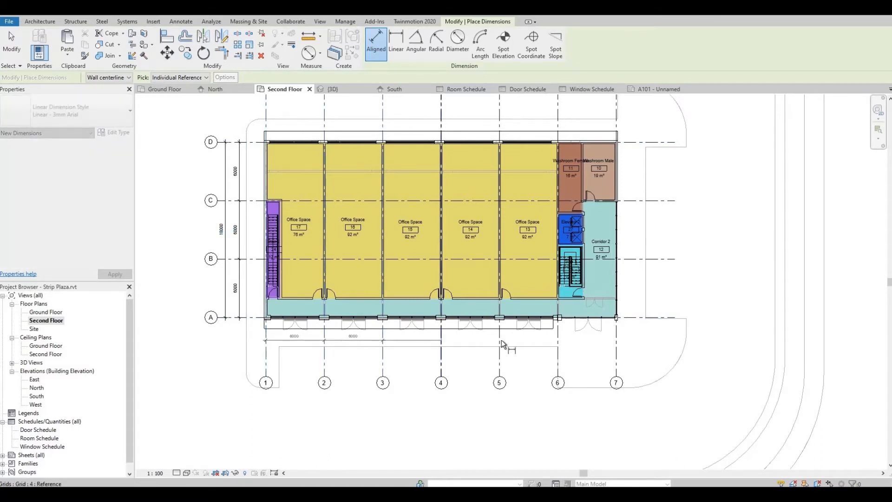
{"action": "left_click", "coordinate": [501, 342]}
{"action": "left_click", "coordinate": [558, 341]}
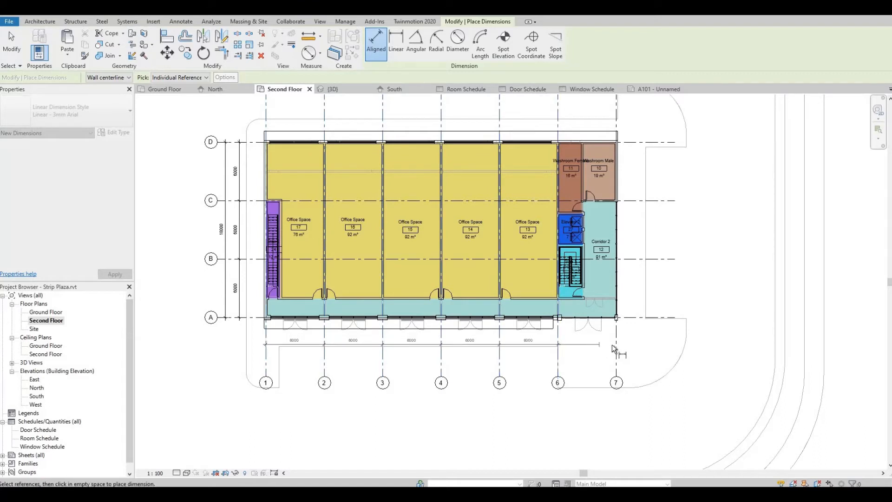
{"action": "left_click", "coordinate": [617, 347]}
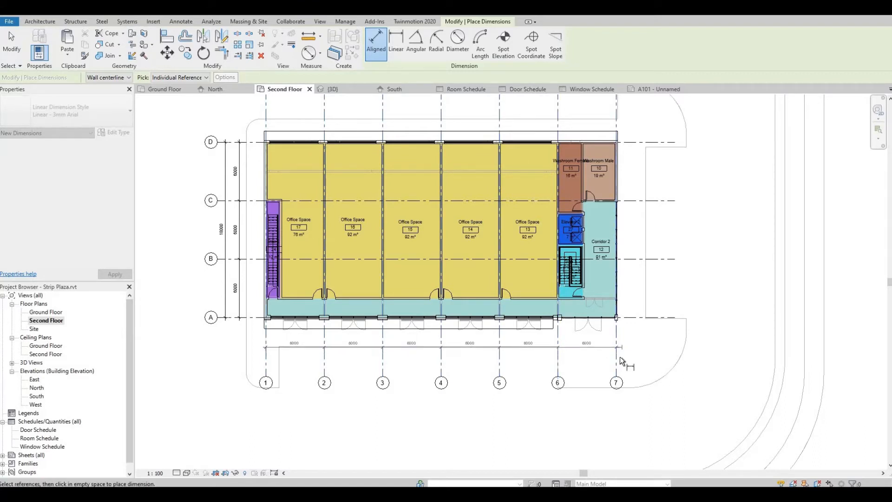
{"action": "left_click", "coordinate": [620, 349]}
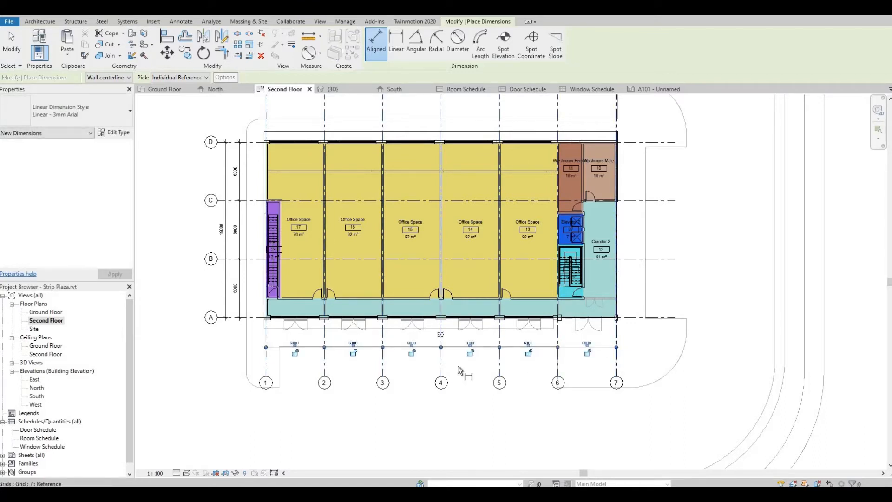
- Add an overall aligned dimension between grid lines 7 and 1 below the Second Floor spacings, and end the dimension command
{"action": "left_click", "coordinate": [617, 365]}
{"action": "left_click", "coordinate": [294, 362]}
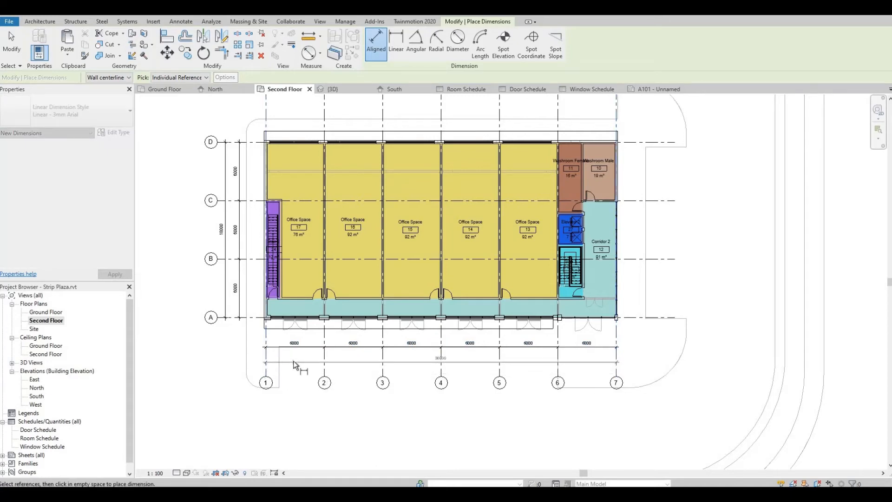
{"action": "left_click", "coordinate": [368, 362]}
{"action": "key", "text": "Escape"}
{"action": "key", "text": "Escape"}
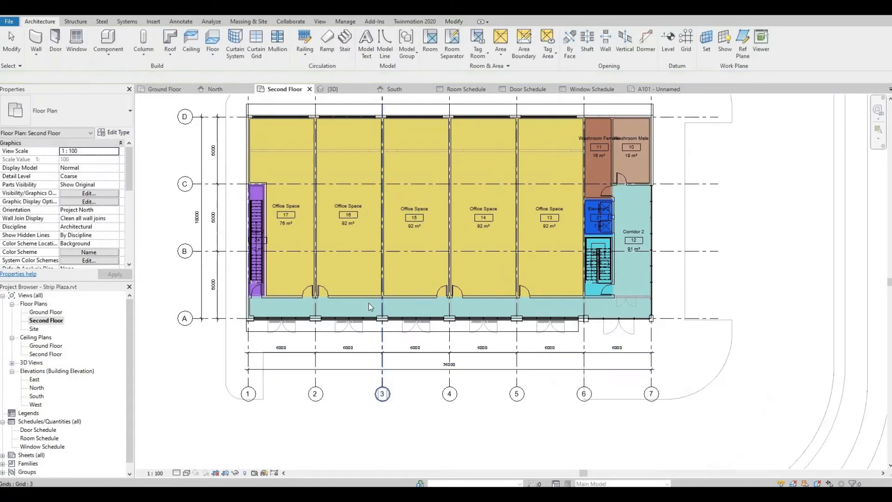
- Duplicate the Ground Floor floor plan view without its detailing
{"action": "scroll", "coordinate": [369, 303], "scroll_direction": "down", "scroll_amount": 2}
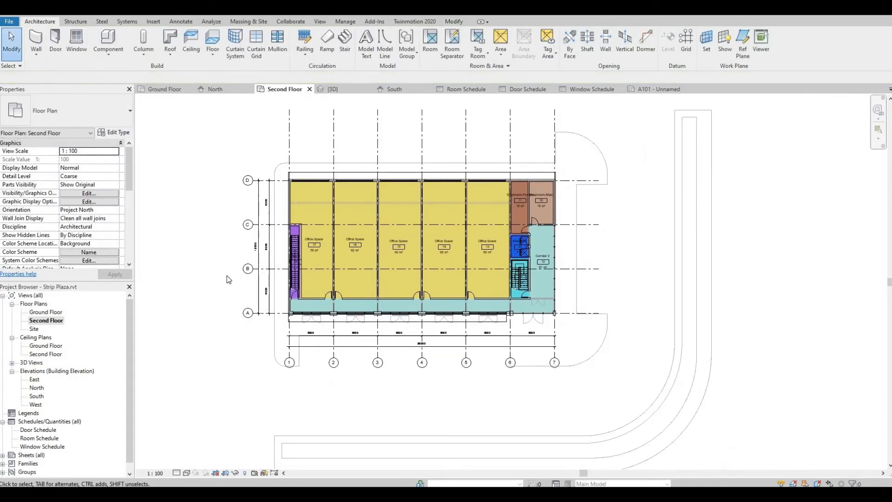
{"action": "left_click", "coordinate": [43, 312]}
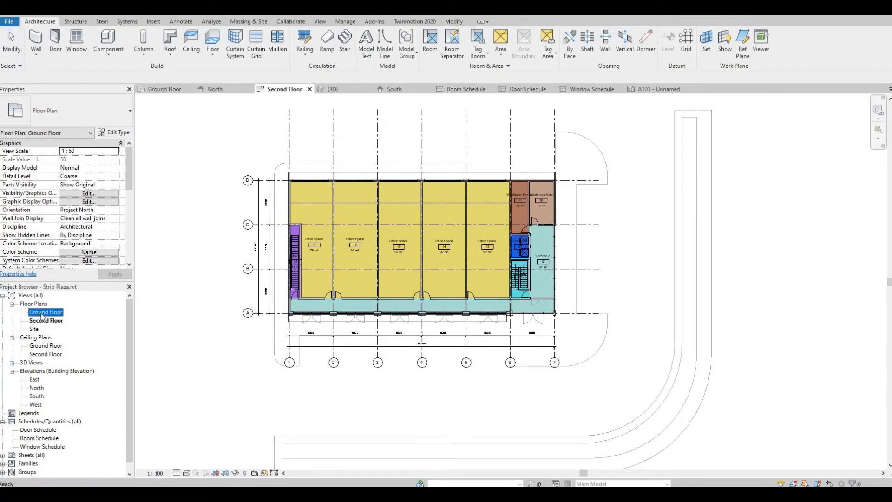
{"action": "right_click", "coordinate": [42, 315]}
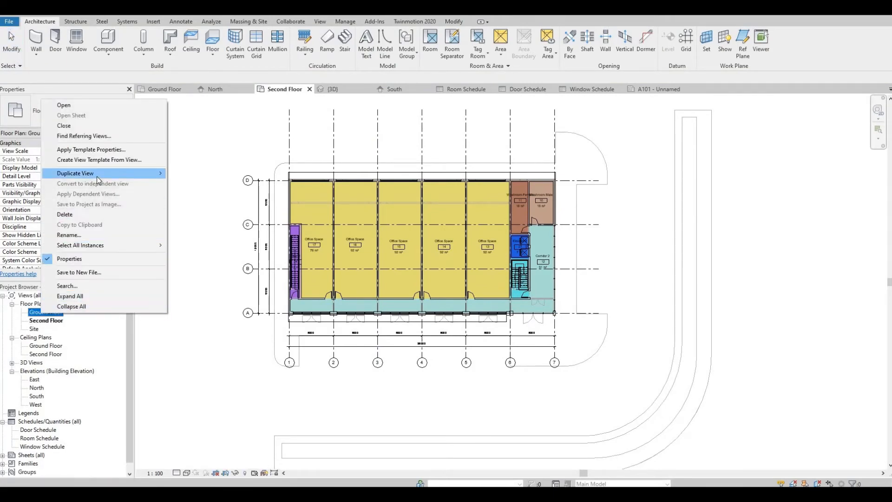
{"action": "mouse_move", "coordinate": [96, 177]}
{"action": "left_click", "coordinate": [195, 173]}
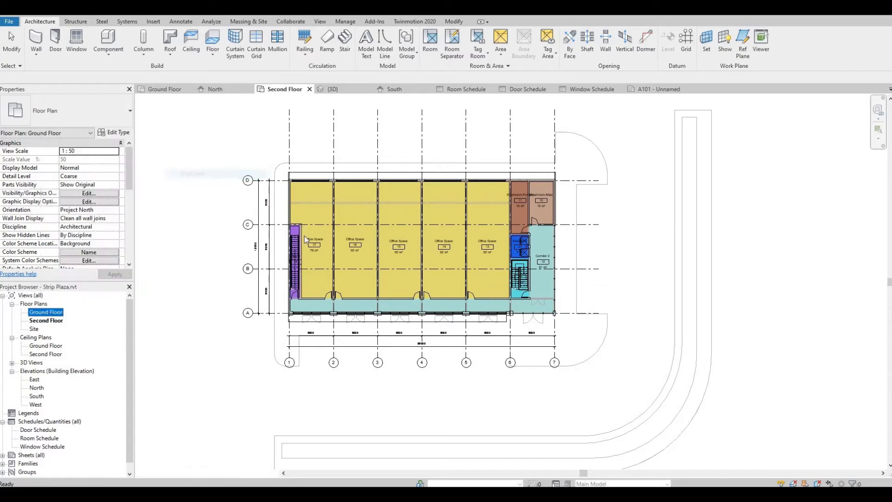
{"action": "scroll", "coordinate": [411, 207], "scroll_direction": "down", "scroll_amount": 2}
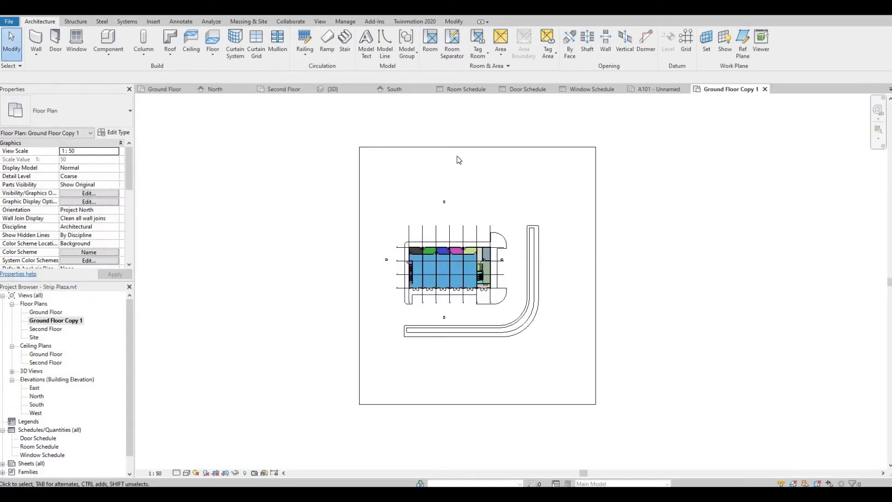
{"action": "left_click", "coordinate": [463, 149]}
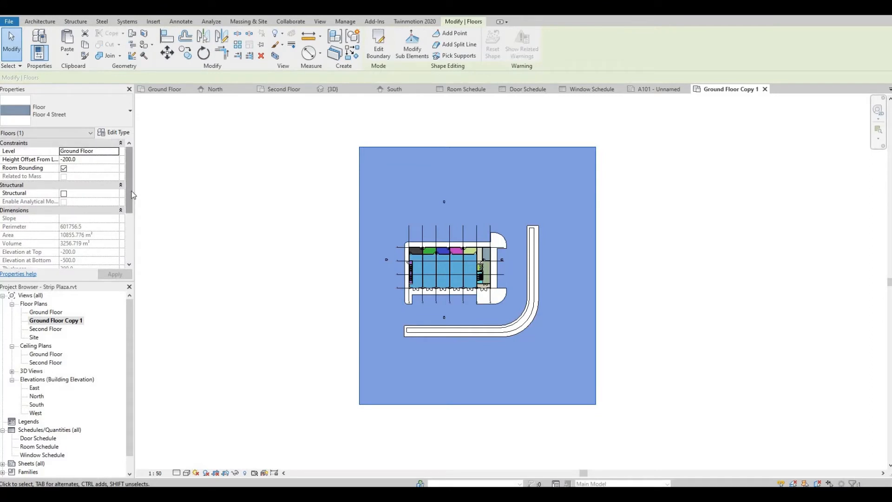
{"action": "scroll", "coordinate": [123, 228], "scroll_direction": "down", "scroll_amount": 5}
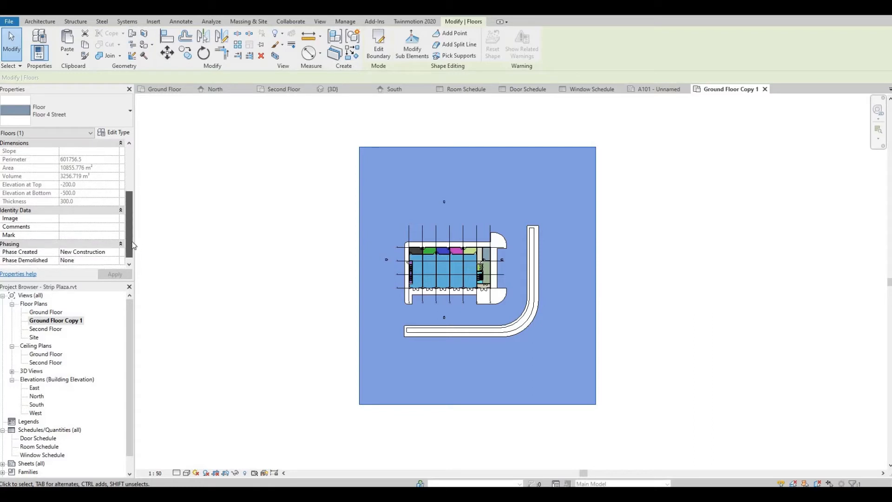
{"action": "scroll", "coordinate": [84, 251], "scroll_direction": "up", "scroll_amount": 5}
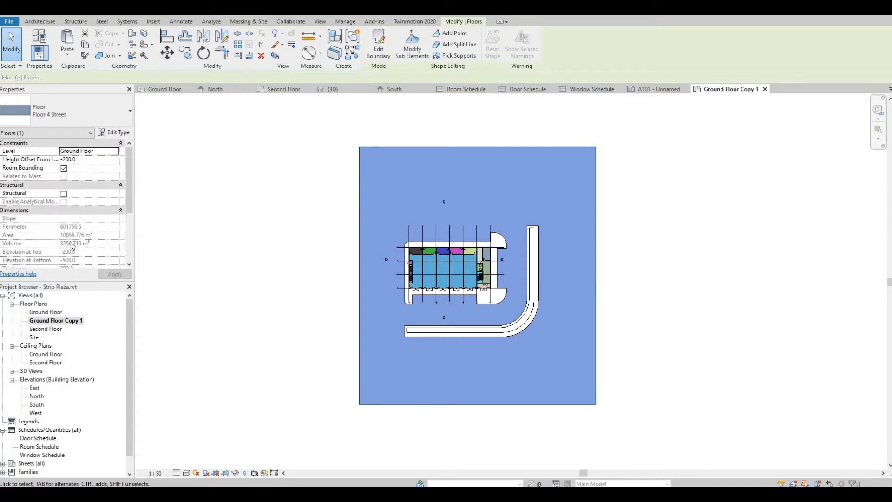
{"action": "left_click", "coordinate": [274, 231]}
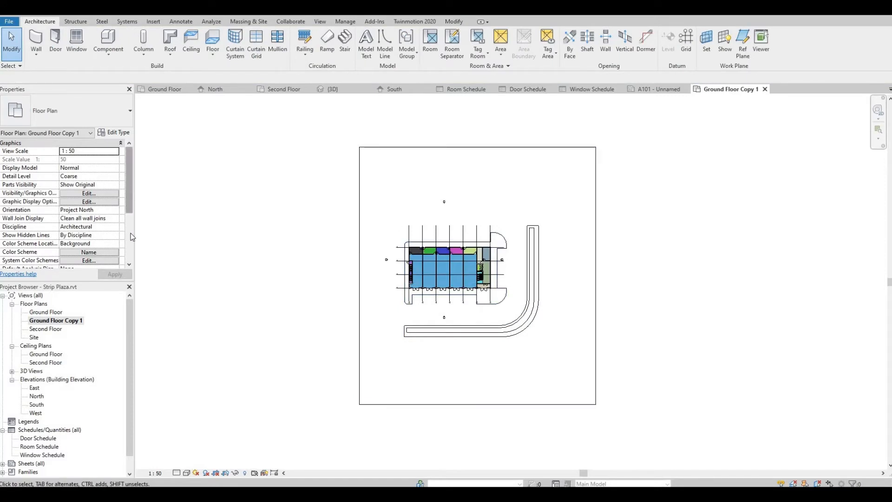
- Turn on Crop View, Crop Region Visible and Annotation Crop for Ground Floor Copy 1, and tighten the crop region around the building
{"action": "scroll", "coordinate": [132, 237], "scroll_direction": "down", "scroll_amount": 4}
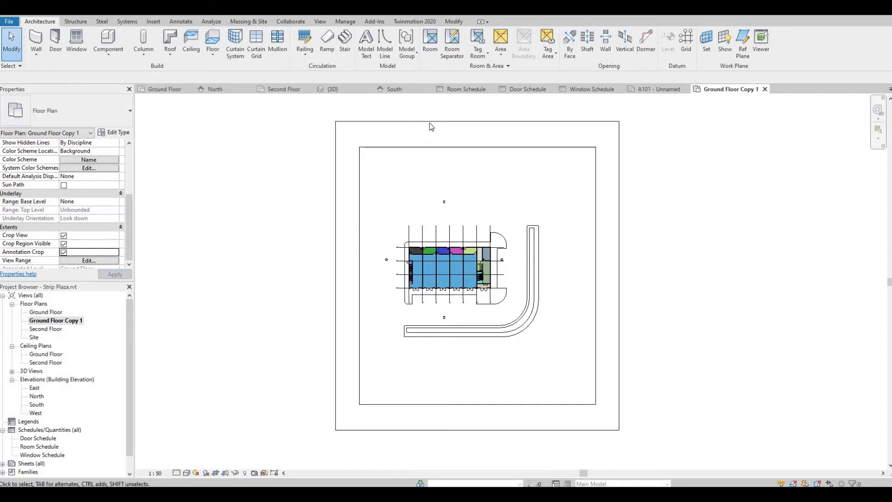
{"action": "left_click", "coordinate": [478, 122]}
{"action": "left_click_drag", "start_coordinate": [477, 121], "coordinate": [474, 231]}
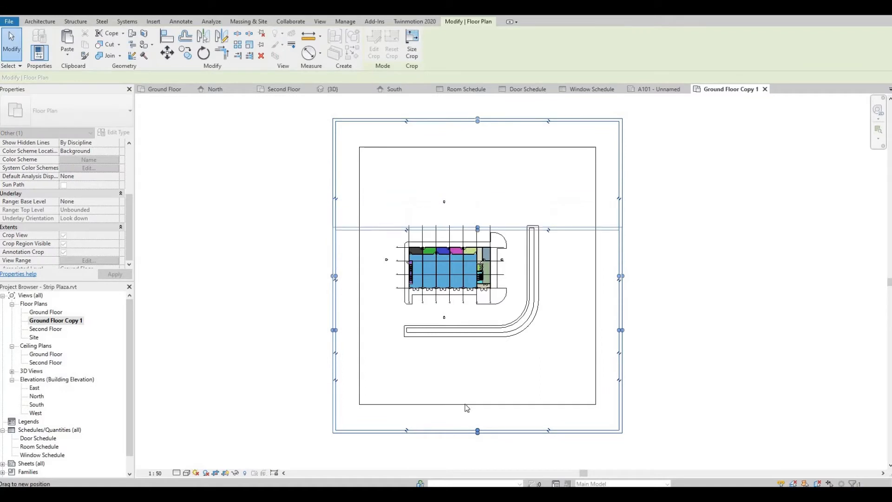
{"action": "left_click_drag", "start_coordinate": [479, 357], "coordinate": [474, 303]}
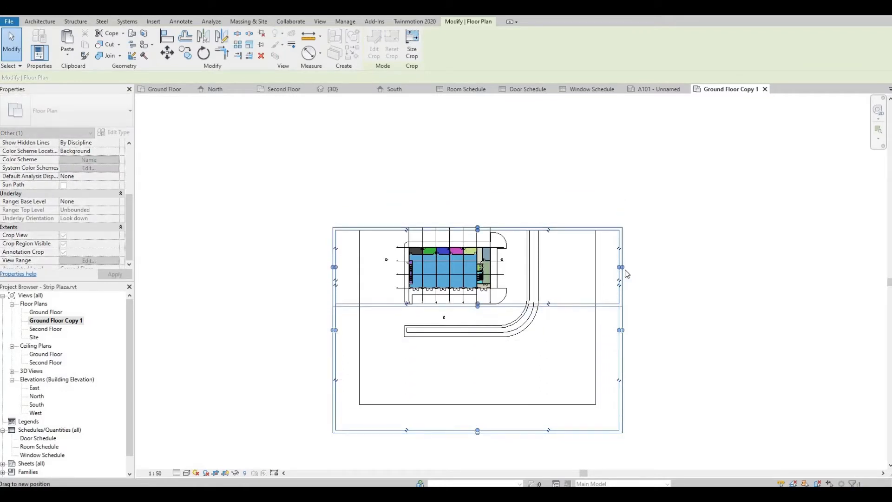
{"action": "left_click_drag", "start_coordinate": [621, 268], "coordinate": [511, 272]}
{"action": "left_click_drag", "start_coordinate": [334, 267], "coordinate": [393, 270]}
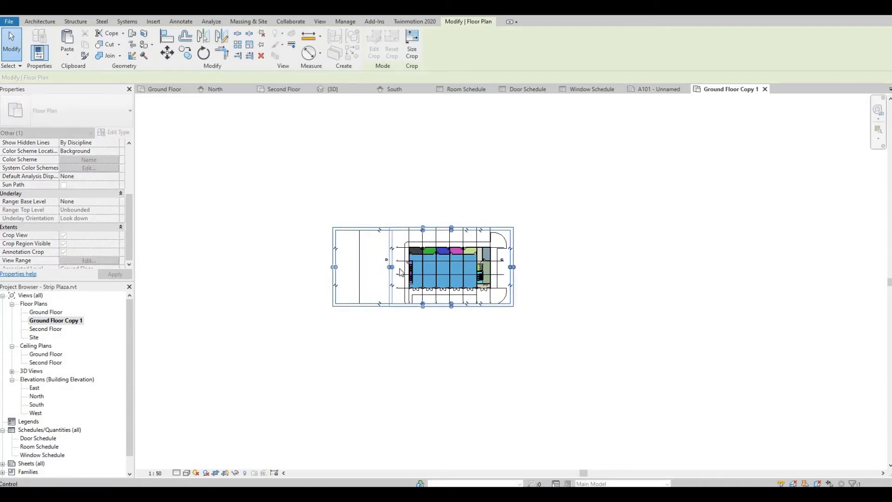
{"action": "scroll", "coordinate": [400, 273], "scroll_direction": "up", "scroll_amount": 6}
{"action": "middle_click_drag", "start_coordinate": [400, 273], "coordinate": [372, 276]}
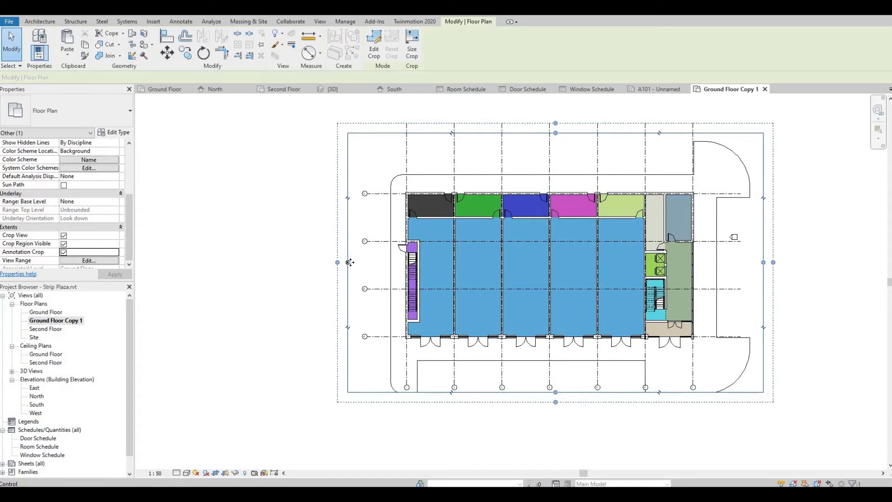
{"action": "left_click_drag", "start_coordinate": [350, 262], "coordinate": [220, 306]}
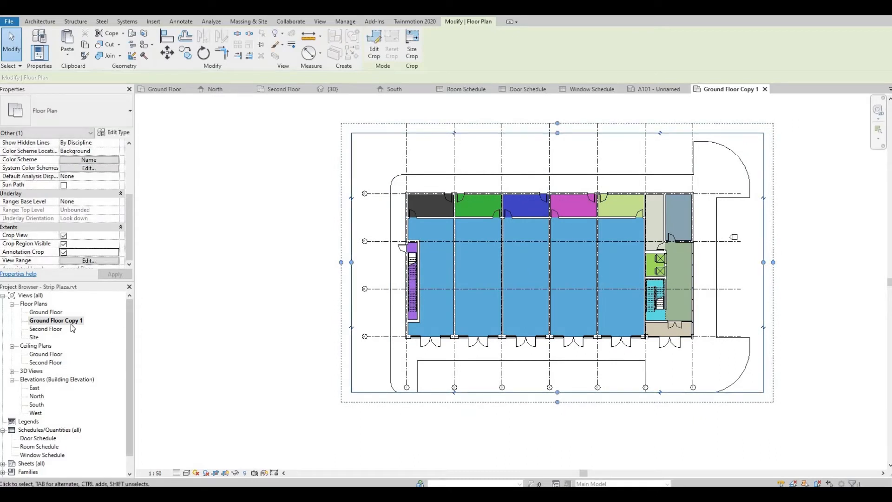
- Duplicate the Second Floor floor plan view without its detailing
{"action": "left_click", "coordinate": [53, 330]}
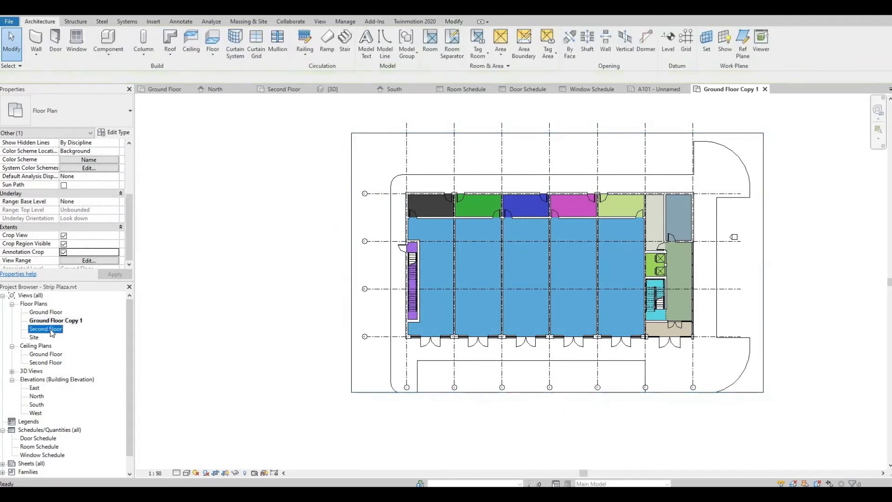
{"action": "right_click", "coordinate": [53, 330]}
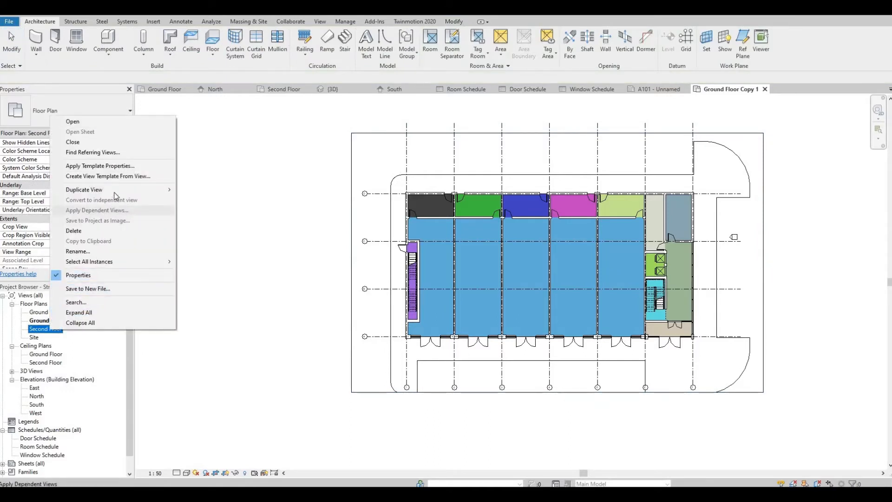
{"action": "mouse_move", "coordinate": [158, 189]}
{"action": "left_click", "coordinate": [192, 190]}
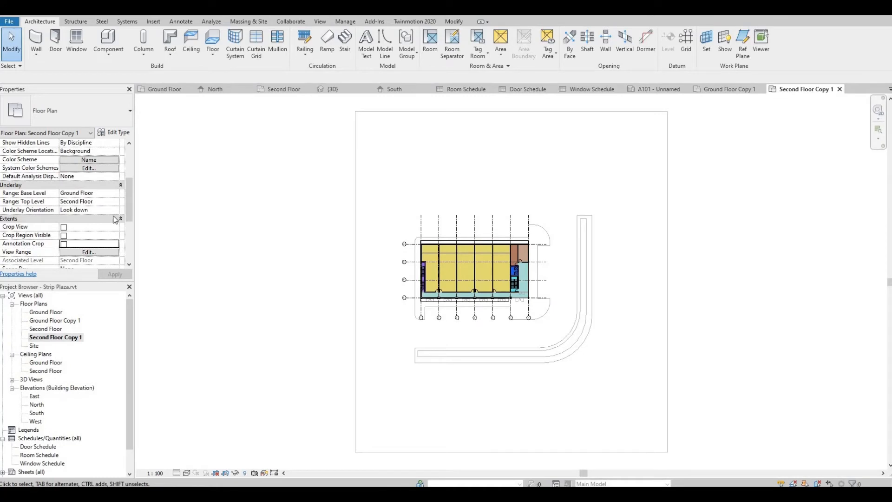
- Turn on Crop View, Crop Region Visible and Annotation Crop for the Second Floor Copy 1 view
{"action": "left_click", "coordinate": [64, 227]}
{"action": "left_click", "coordinate": [64, 235]}
{"action": "left_click", "coordinate": [64, 244]}
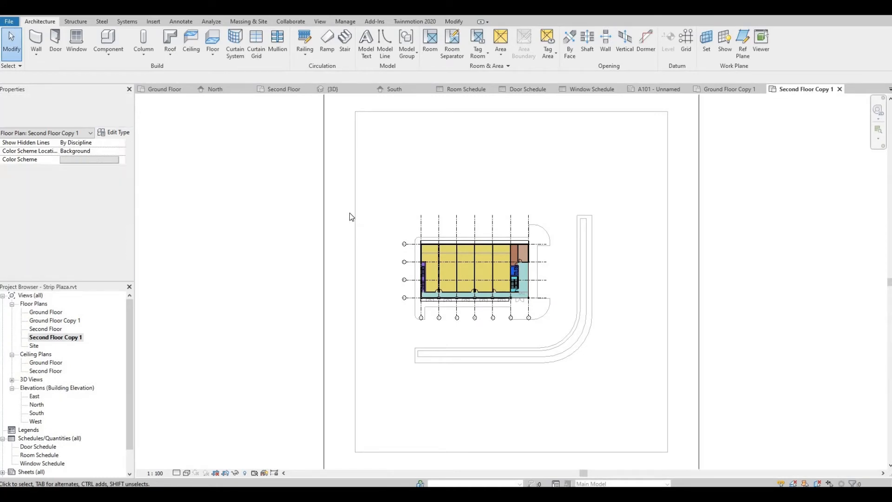
- Shrink the Second Floor Copy 1 crop region on all four sides to fit closely around the building and its grid bubbles
{"action": "scroll", "coordinate": [328, 213], "scroll_direction": "down", "scroll_amount": 2}
{"action": "left_click", "coordinate": [449, 127]}
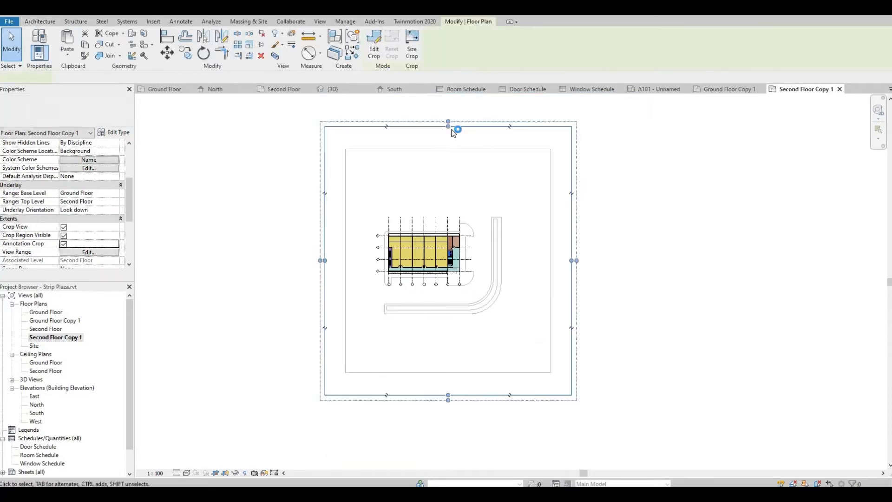
{"action": "left_click_drag", "start_coordinate": [448, 127], "coordinate": [442, 222]}
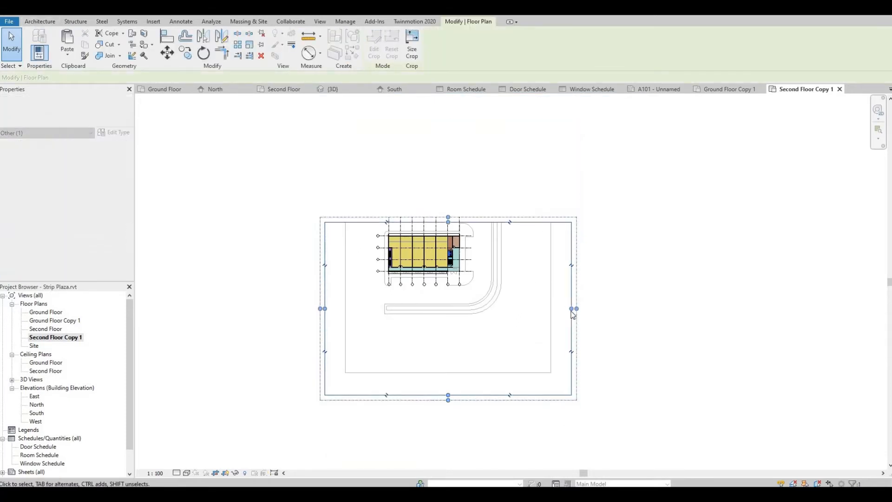
{"action": "left_click_drag", "start_coordinate": [510, 304], "coordinate": [448, 325]}
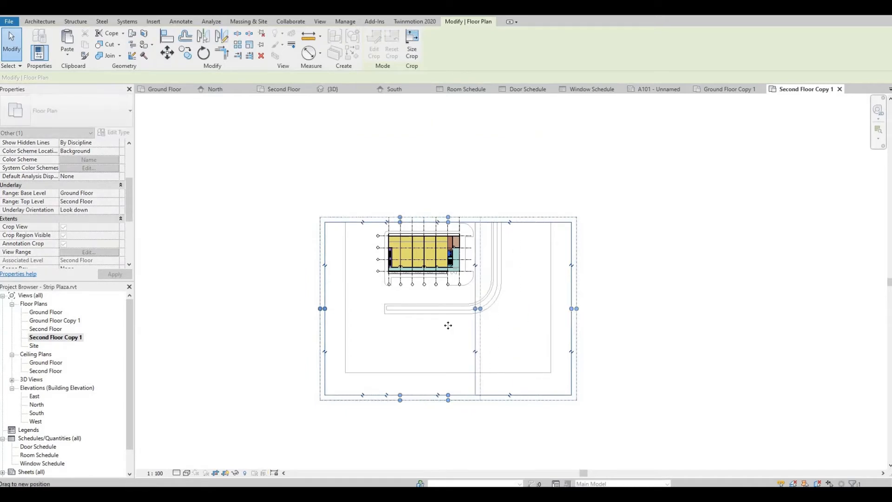
{"action": "left_click_drag", "start_coordinate": [417, 384], "coordinate": [401, 395]}
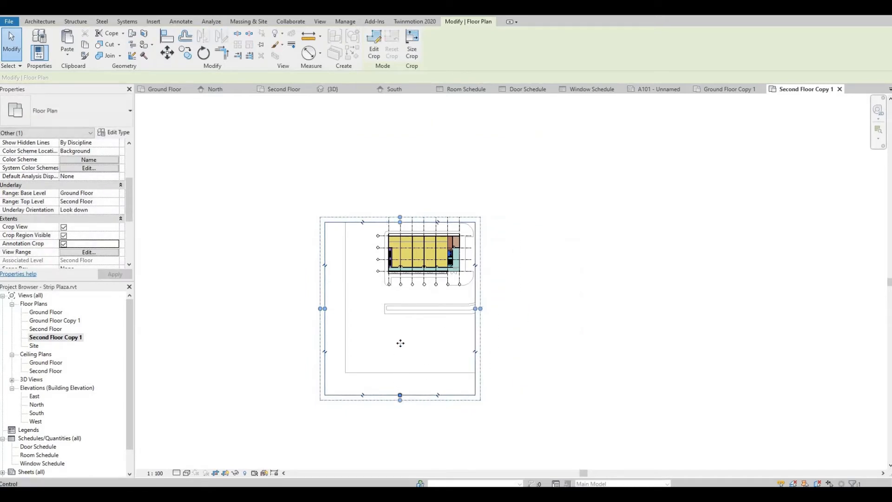
{"action": "left_click_drag", "start_coordinate": [400, 343], "coordinate": [412, 289]}
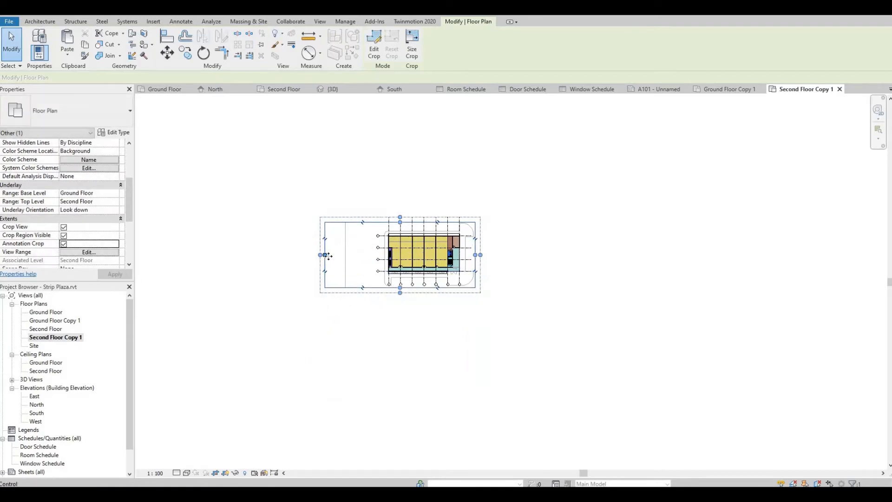
{"action": "left_click_drag", "start_coordinate": [324, 255], "coordinate": [374, 260]}
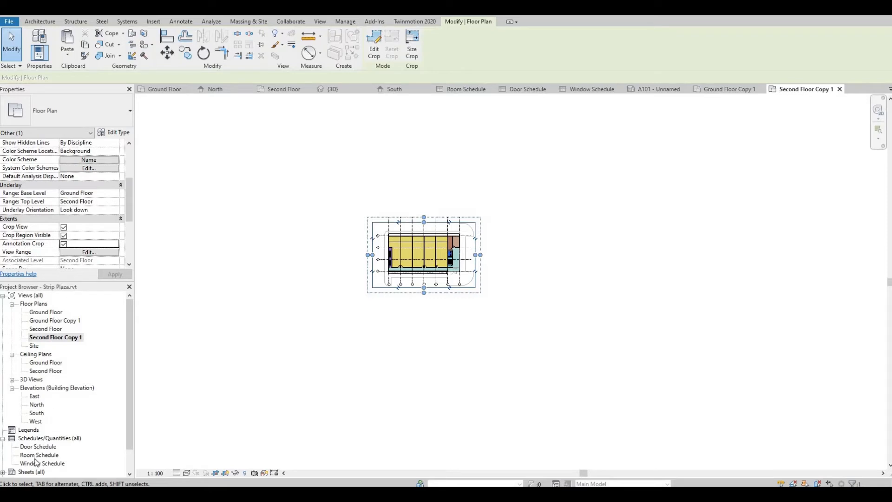
- Open sheet A101 - Unnamed, which holds the room, window and door schedules
{"action": "scroll", "coordinate": [36, 461], "scroll_direction": "down", "scroll_amount": 1}
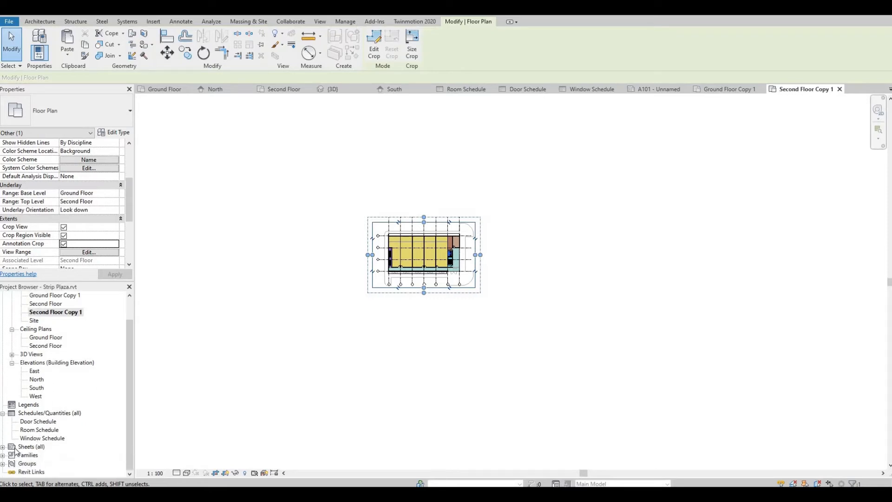
{"action": "double_click", "coordinate": [15, 447]}
{"action": "double_click", "coordinate": [26, 455]}
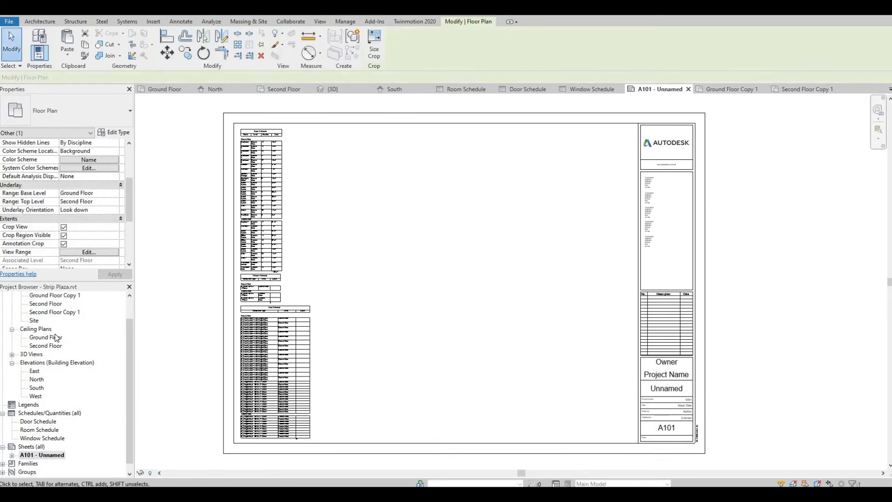
- Try to place the Ground Floor Copy 1 view on sheet A101 beside the schedules, and undo the placement
{"action": "left_click", "coordinate": [55, 296]}
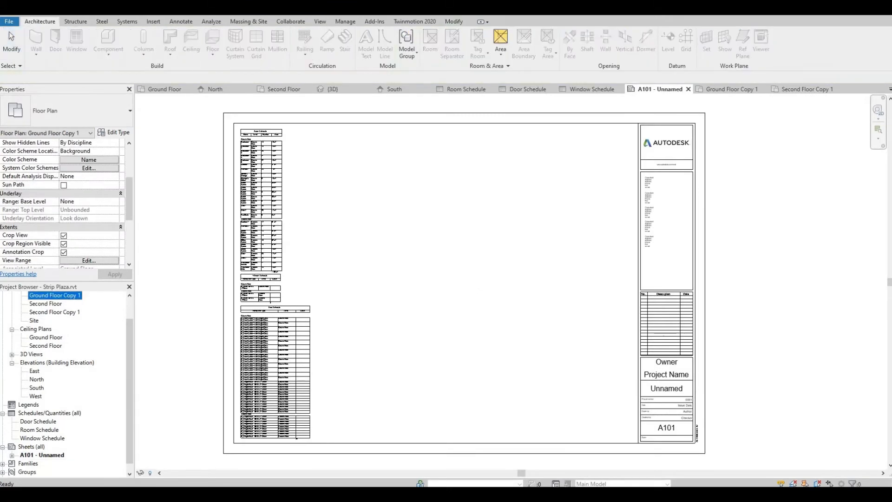
{"action": "left_click_drag", "start_coordinate": [84, 305], "coordinate": [366, 236]}
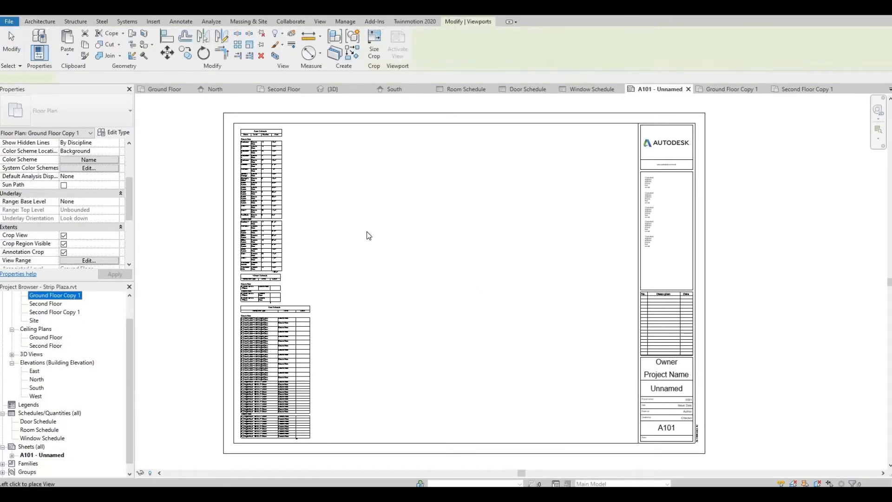
{"action": "left_click", "coordinate": [417, 238]}
{"action": "key", "text": "ctrl+z"}
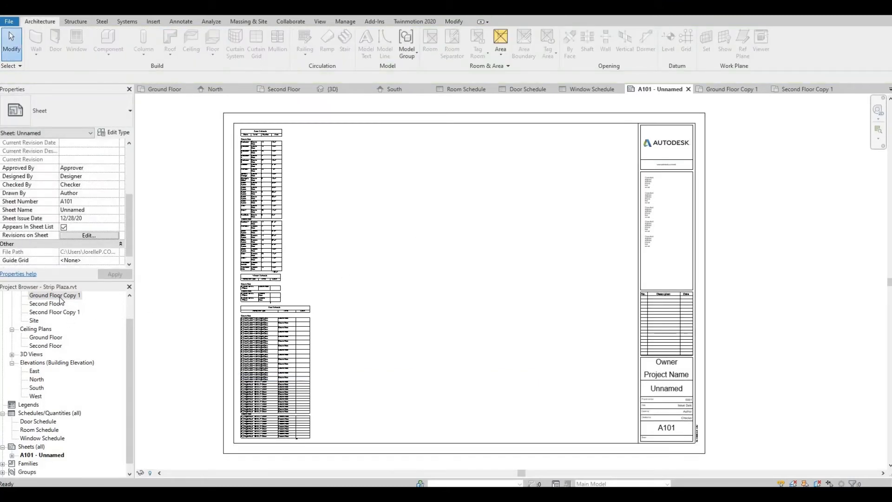
- Turn off Crop View, Crop Region Visible and Annotation Crop for the Ground Floor Copy 1 plan
{"action": "double_click", "coordinate": [57, 297]}
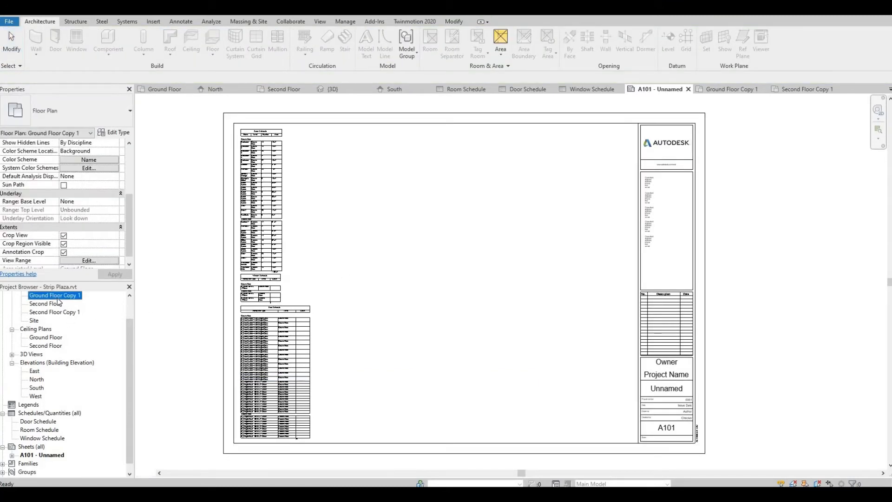
{"action": "left_click", "coordinate": [64, 236]}
{"action": "left_click", "coordinate": [63, 244]}
{"action": "left_click", "coordinate": [63, 252]}
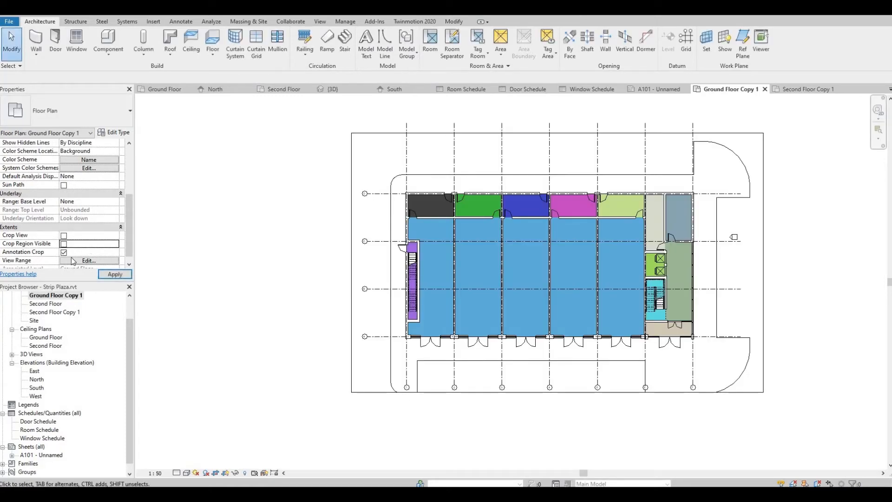
{"action": "left_click", "coordinate": [112, 276]}
- Turn off Crop View, Crop Region Visible and Annotation Crop for the Second Floor Copy 1 plan
{"action": "left_click", "coordinate": [66, 313]}
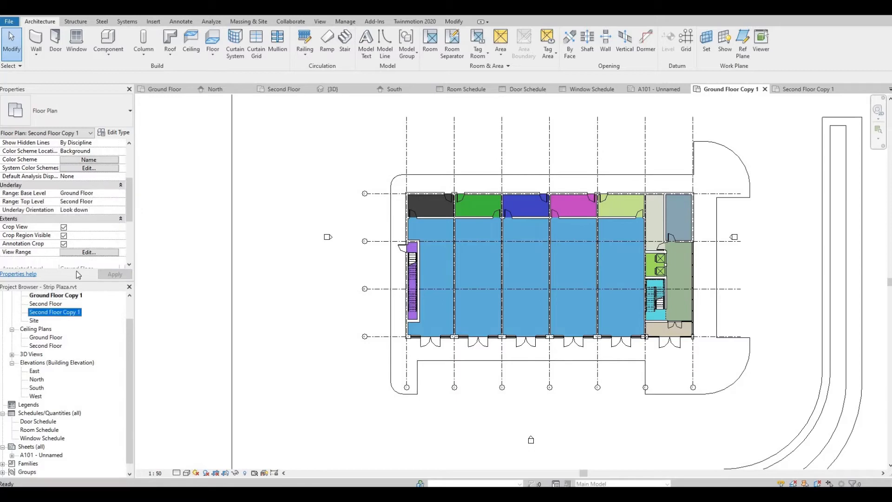
{"action": "left_click", "coordinate": [64, 227]}
{"action": "left_click", "coordinate": [64, 236]}
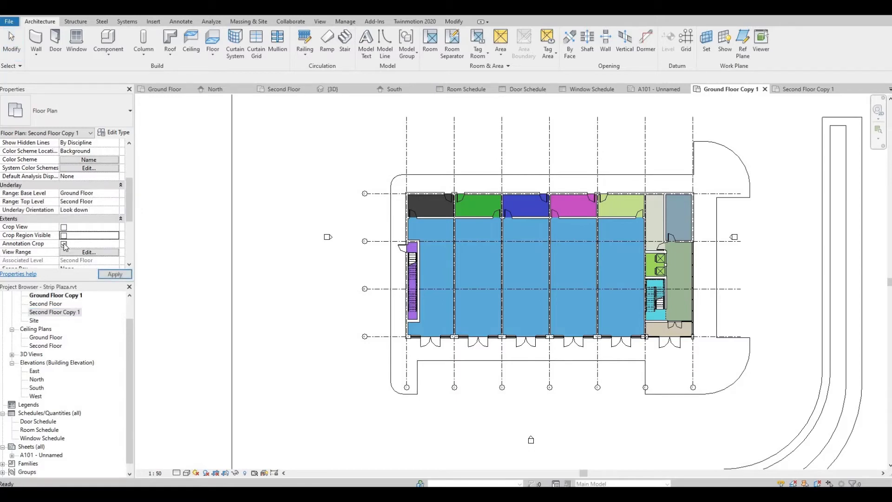
{"action": "left_click", "coordinate": [63, 244]}
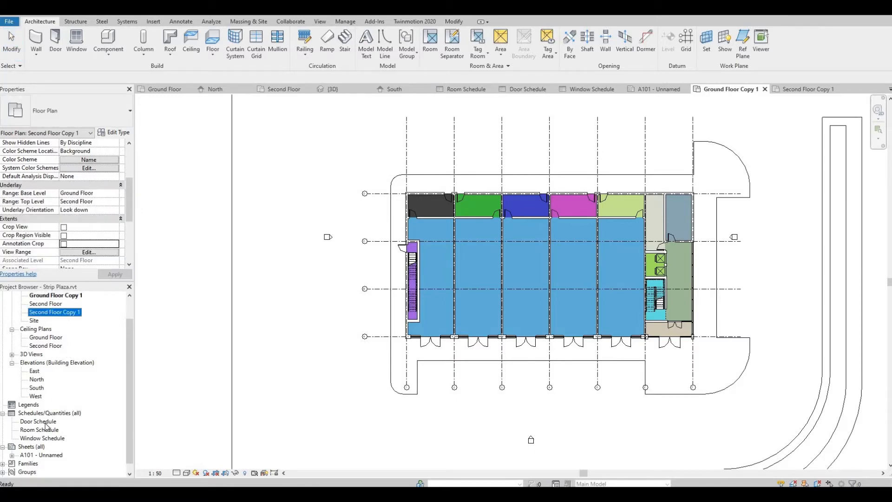
- Try to place the uncropped Ground Floor Copy 1 plan on sheet A101
{"action": "double_click", "coordinate": [40, 455]}
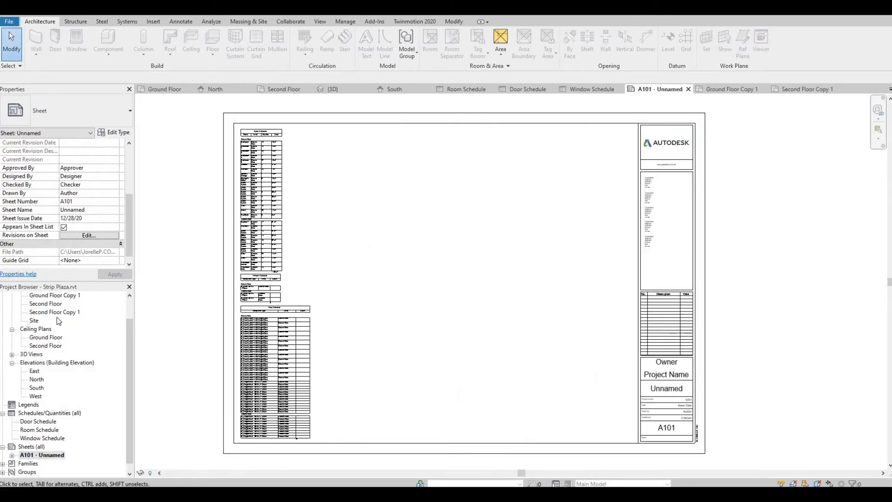
{"action": "left_click_drag", "start_coordinate": [67, 299], "coordinate": [387, 260]}
{"action": "left_click", "coordinate": [387, 261]}
{"action": "scroll", "coordinate": [439, 259], "scroll_direction": "down", "scroll_amount": 4}
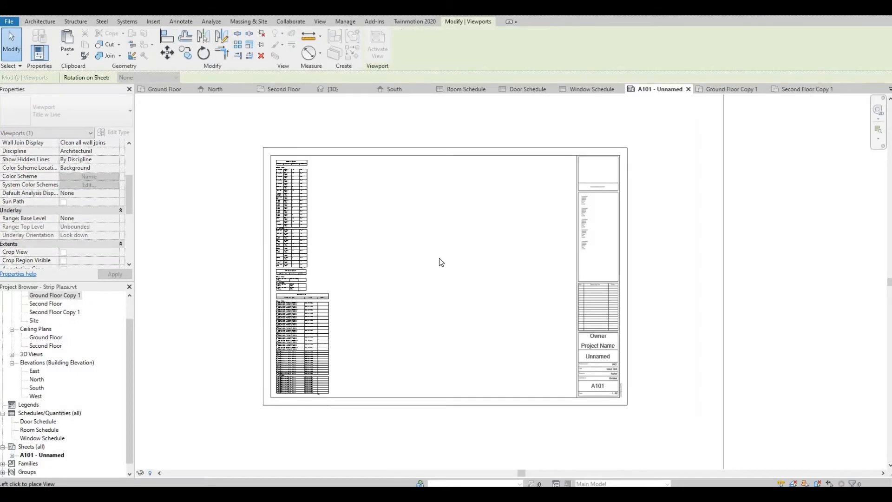
{"action": "key", "text": "Escape"}
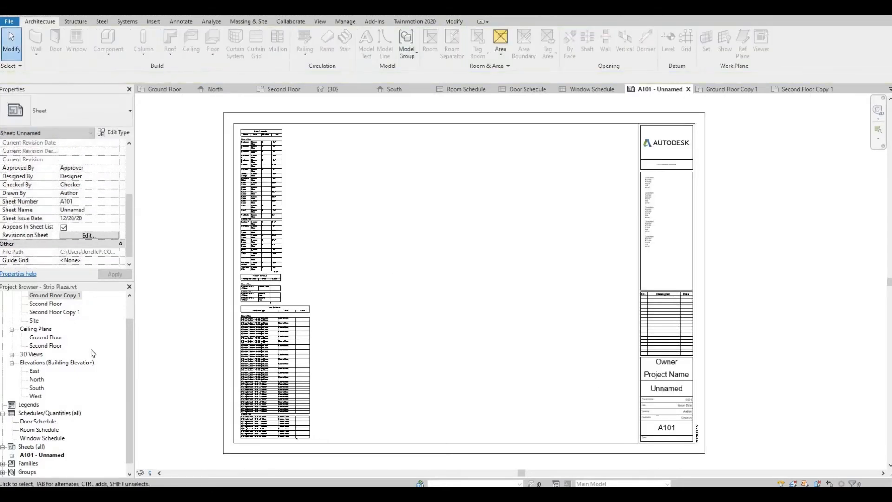
- Turn on Crop View, Crop Region Visible and Annotation Crop for Ground Floor Copy 1 and set its scale to 1:100
{"action": "double_click", "coordinate": [49, 296]}
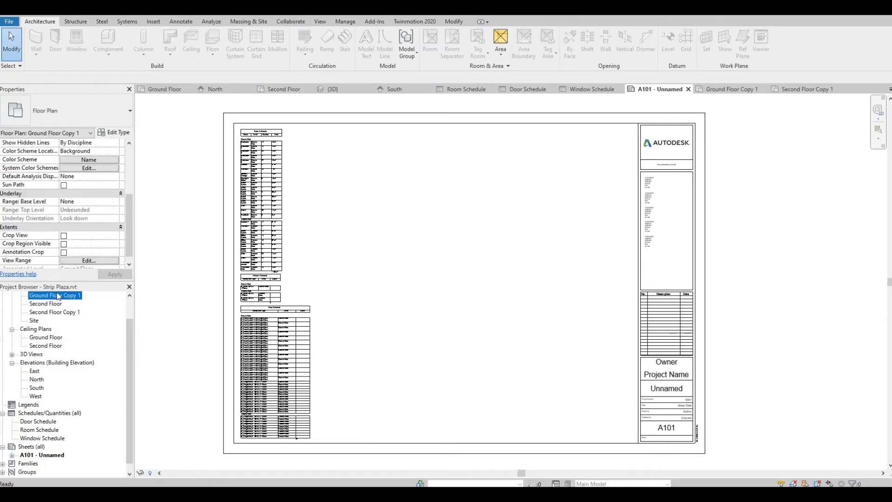
{"action": "left_click", "coordinate": [64, 244]}
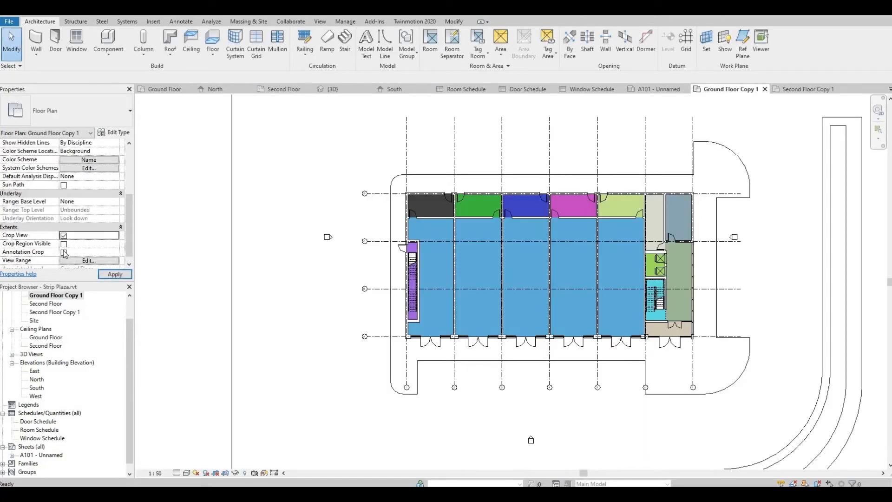
{"action": "left_click", "coordinate": [63, 253]}
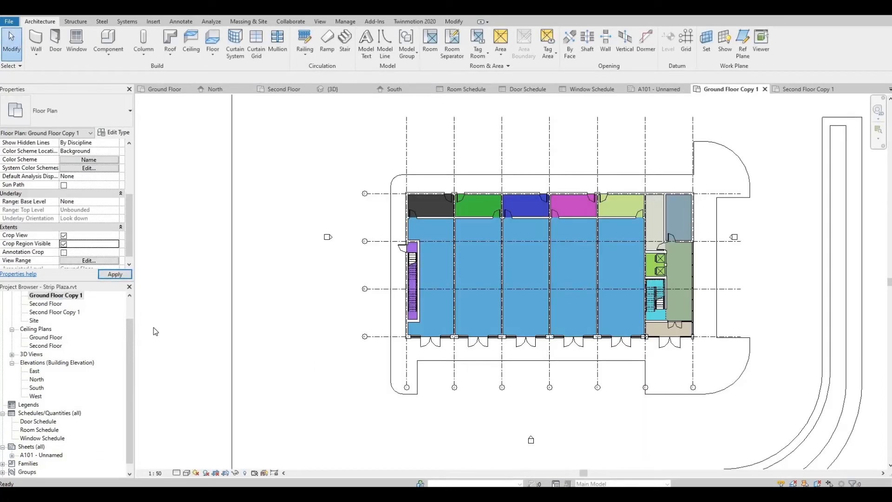
{"action": "left_click", "coordinate": [158, 473]}
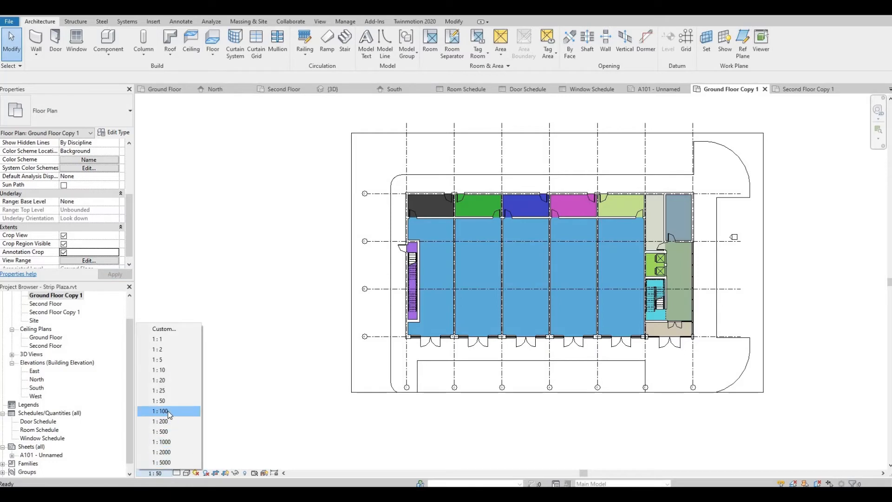
{"action": "left_click", "coordinate": [168, 410]}
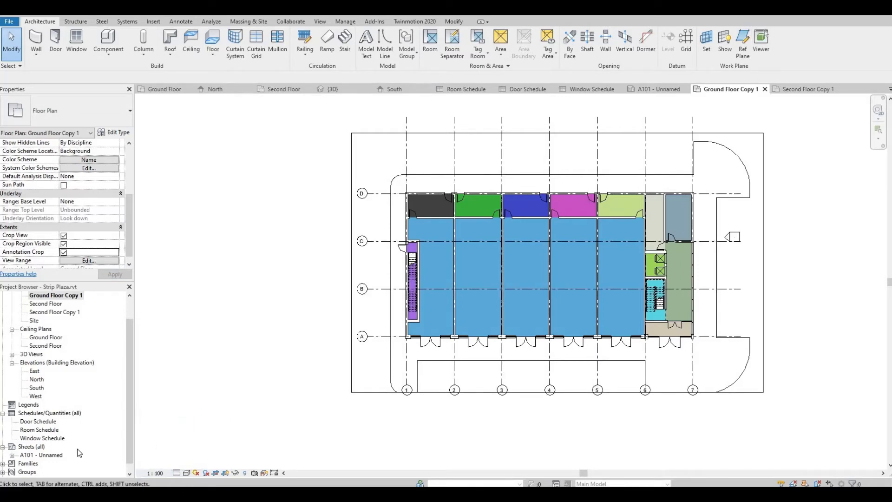
- Turn on all three crop options for the Second Floor Copy 1 plan and set its scale to 1:100
{"action": "double_click", "coordinate": [59, 313]}
{"action": "left_click", "coordinate": [63, 235]}
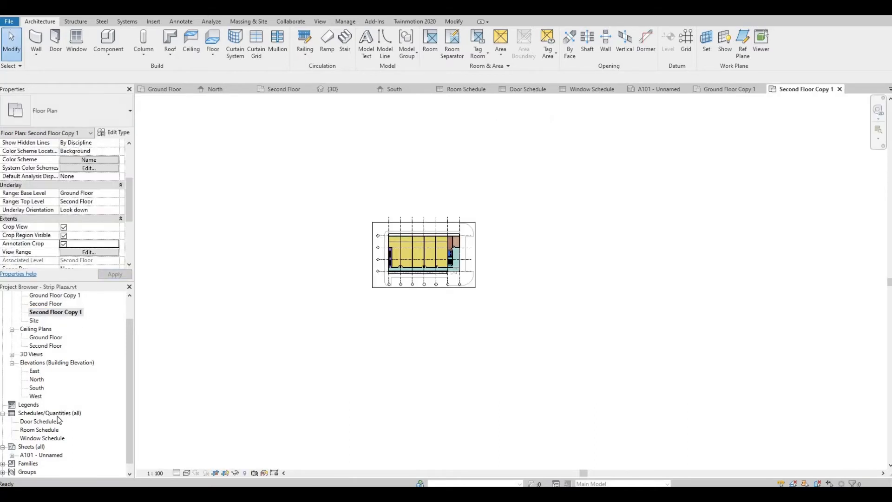
{"action": "left_click", "coordinate": [158, 474]}
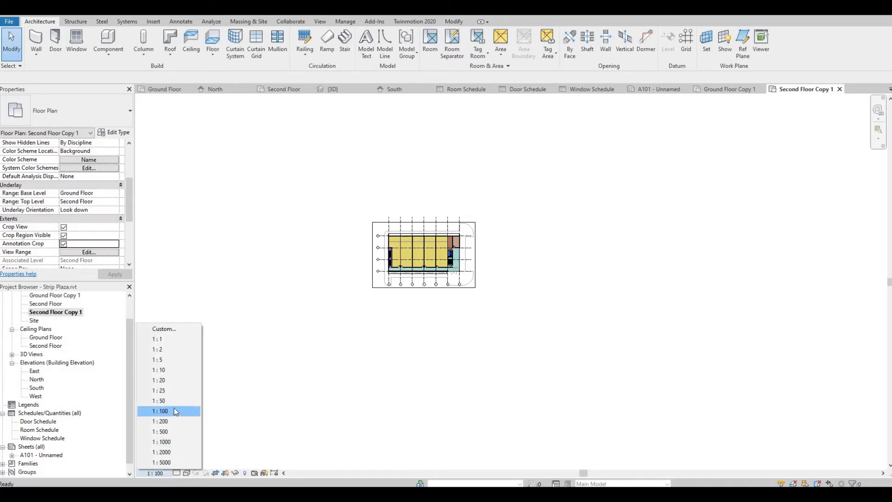
{"action": "left_click", "coordinate": [175, 412]}
- Set the detail level of the Ground Floor Copy 1 plan to Fine
{"action": "double_click", "coordinate": [56, 296]}
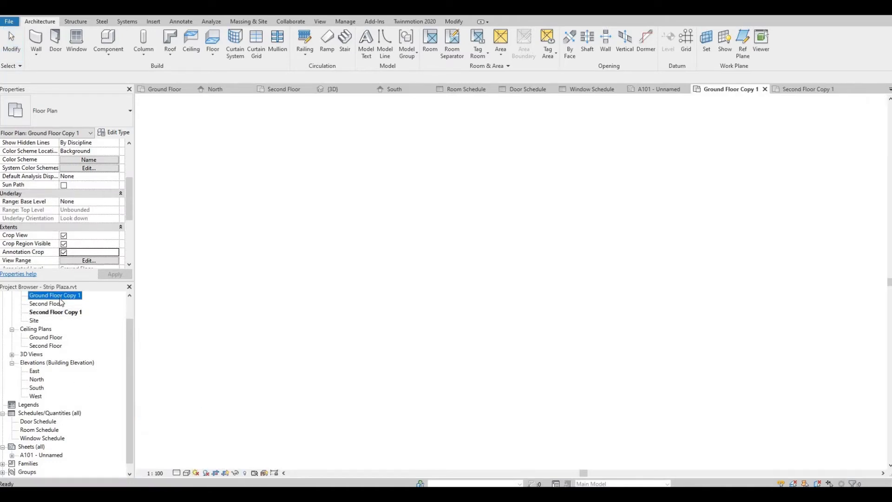
{"action": "left_click", "coordinate": [63, 311]}
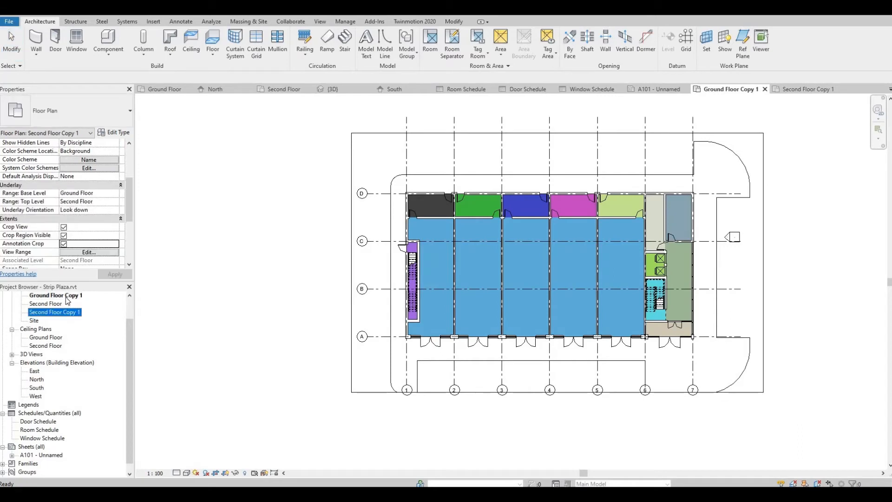
{"action": "left_click", "coordinate": [65, 296]}
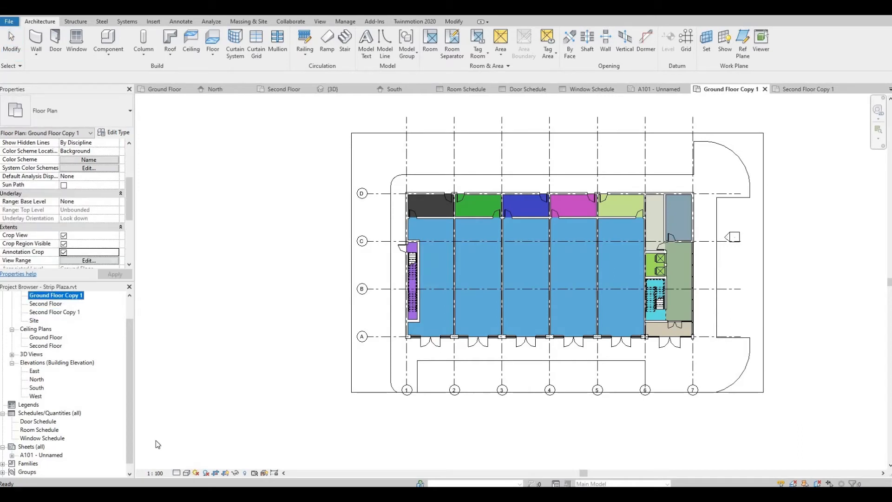
{"action": "left_click", "coordinate": [187, 473]}
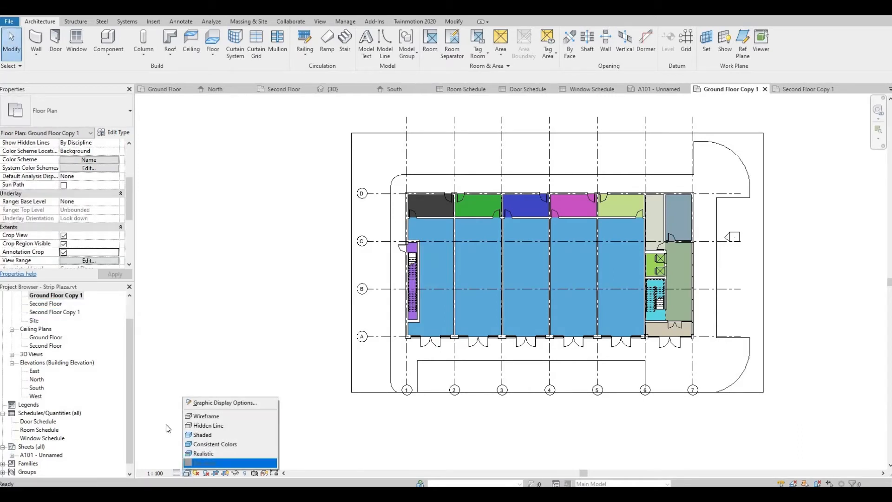
{"action": "left_click", "coordinate": [184, 474]}
{"action": "left_click", "coordinate": [177, 473]}
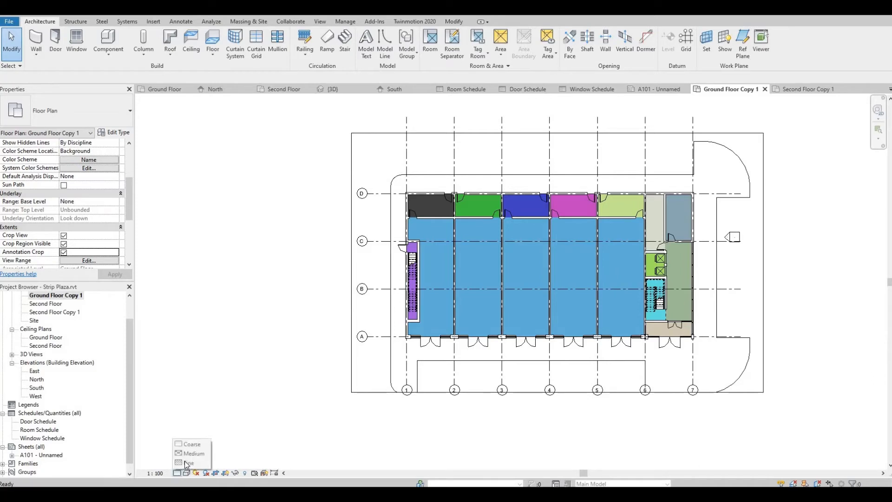
{"action": "left_click", "coordinate": [187, 463]}
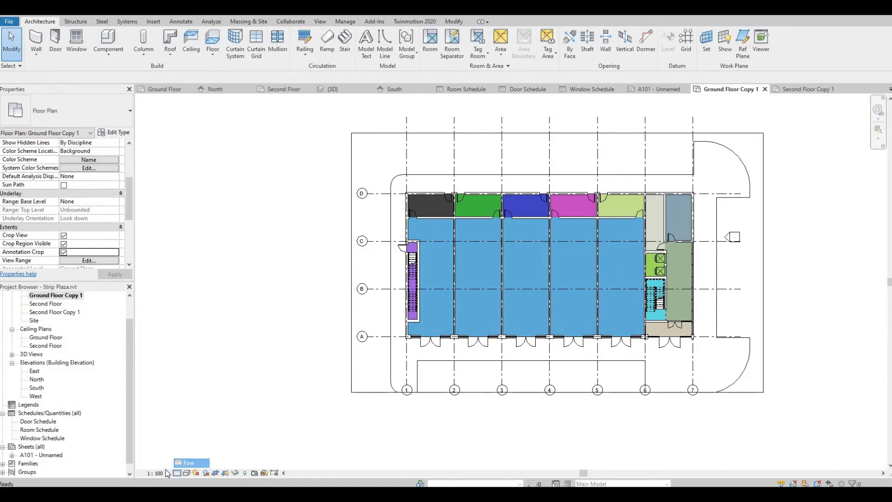
- Set the Second Floor Copy 1 plan to Fine detail level and the Hidden Line visual style
{"action": "double_click", "coordinate": [61, 312]}
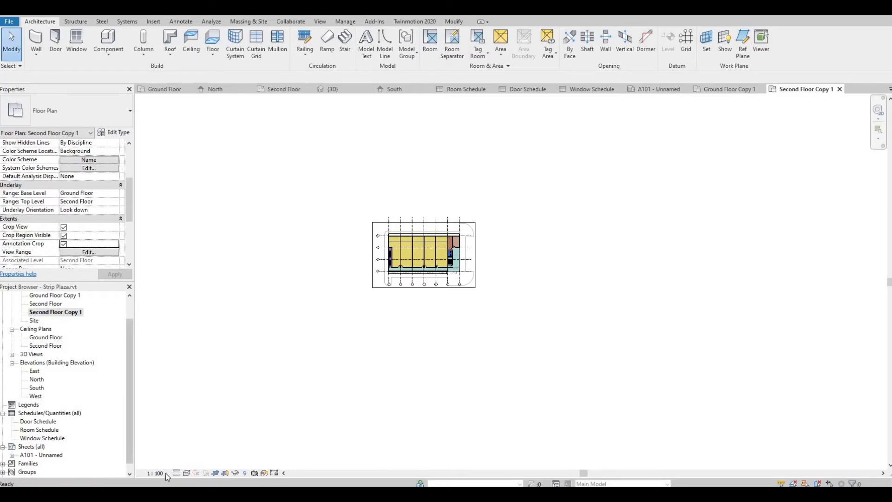
{"action": "left_click", "coordinate": [178, 474]}
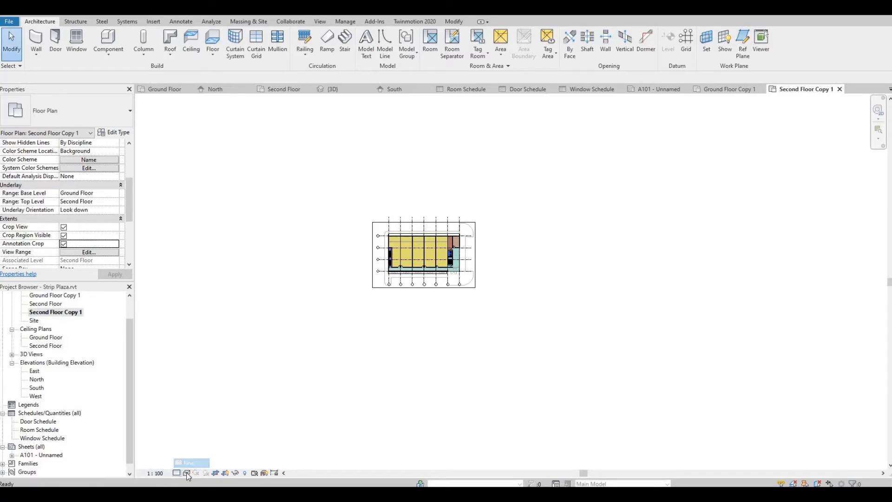
{"action": "left_click", "coordinate": [187, 474]}
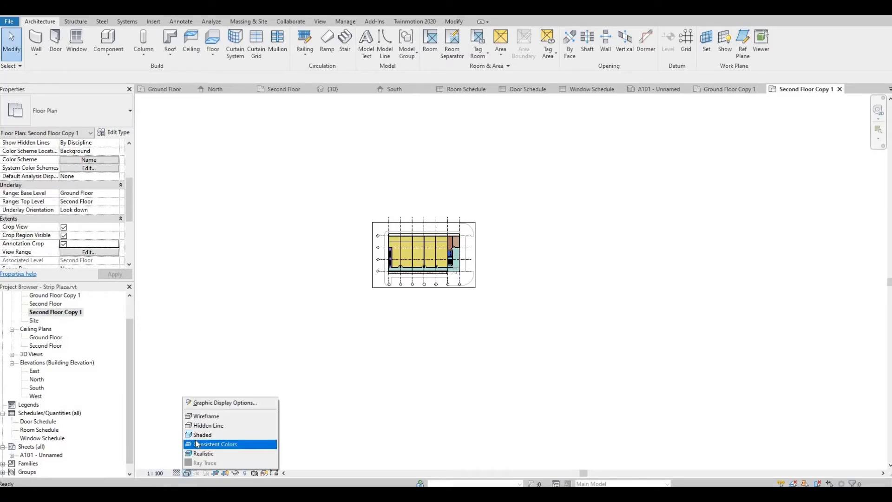
{"action": "left_click", "coordinate": [207, 425]}
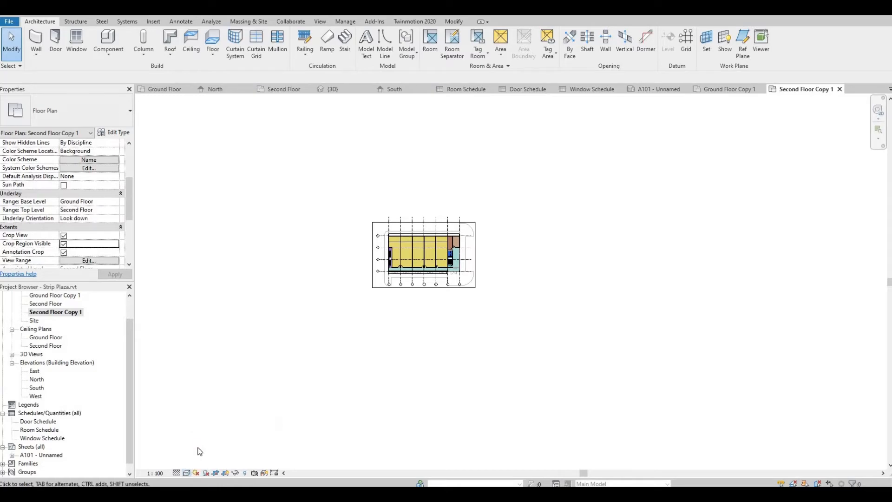
{"action": "scroll", "coordinate": [184, 470], "scroll_direction": "up", "scroll_amount": 2}
{"action": "middle_click_drag", "start_coordinate": [474, 290], "coordinate": [379, 354]}
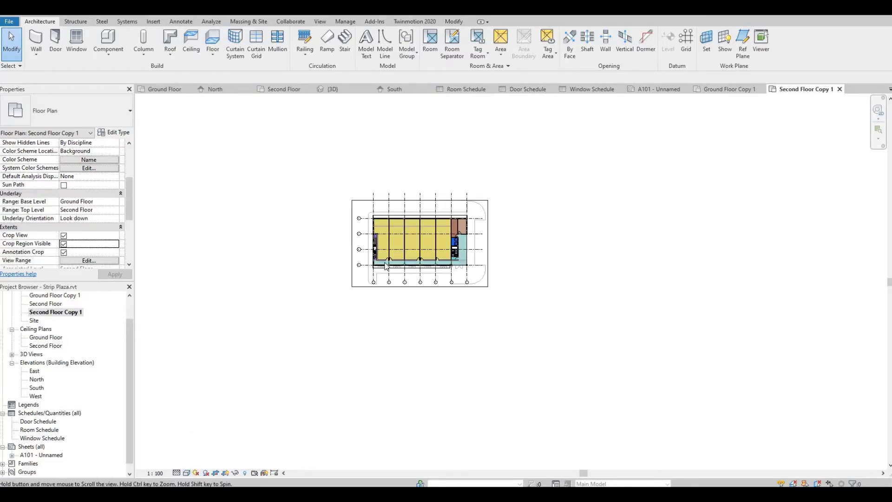
{"action": "scroll", "coordinate": [384, 264], "scroll_direction": "up", "scroll_amount": 1}
{"action": "scroll", "coordinate": [385, 266], "scroll_direction": "up", "scroll_amount": 5}
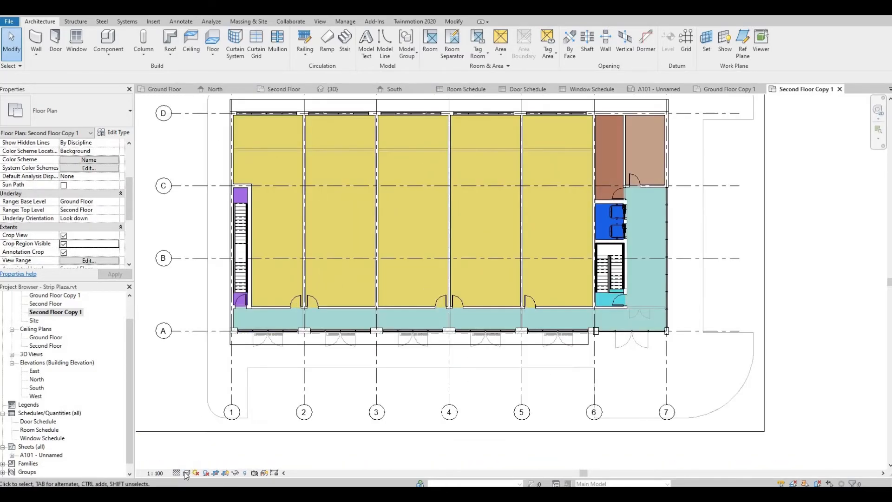
{"action": "left_click", "coordinate": [184, 472]}
{"action": "left_click", "coordinate": [220, 425]}
{"action": "scroll", "coordinate": [221, 410], "scroll_direction": "down", "scroll_amount": 1}
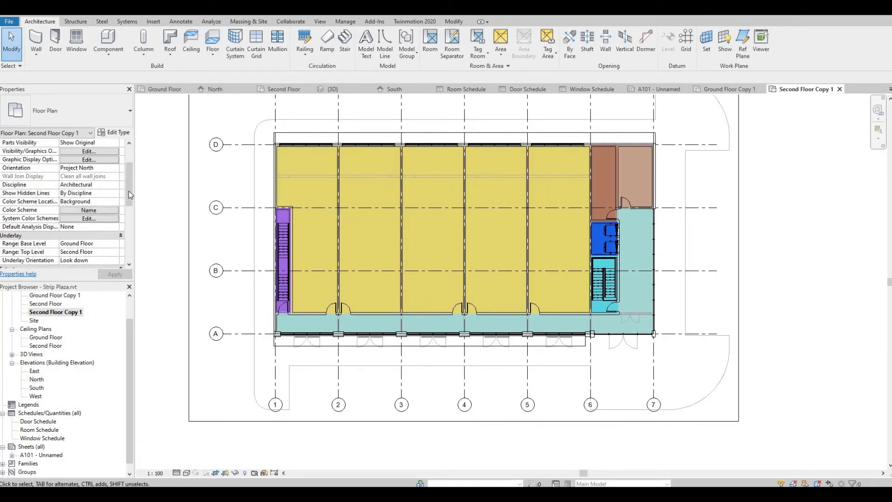
- Set the underlay base level of the Second Floor Copy 1 plan to None
{"action": "scroll", "coordinate": [129, 197], "scroll_direction": "down", "scroll_amount": 3}
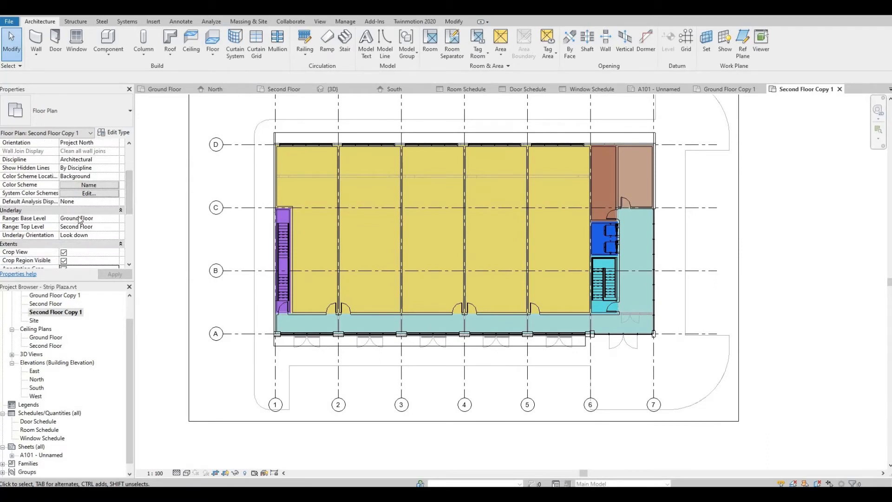
{"action": "left_click", "coordinate": [112, 220]}
{"action": "left_click", "coordinate": [114, 219]}
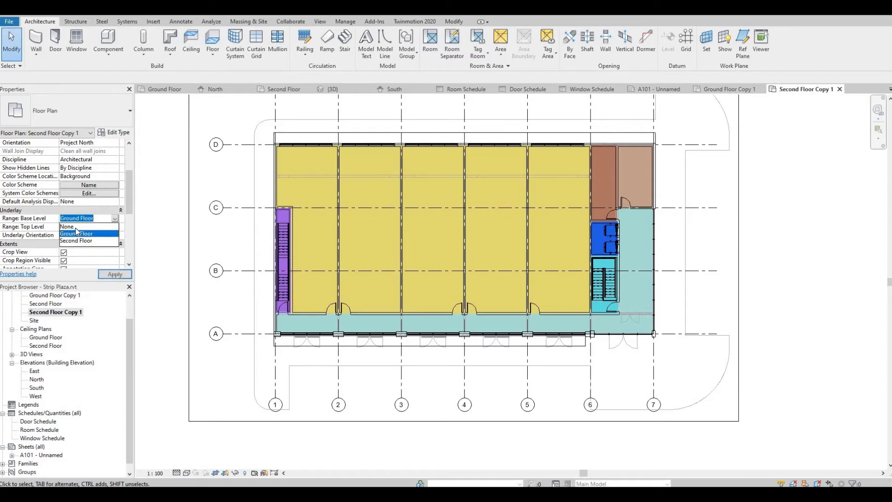
{"action": "left_click", "coordinate": [73, 226]}
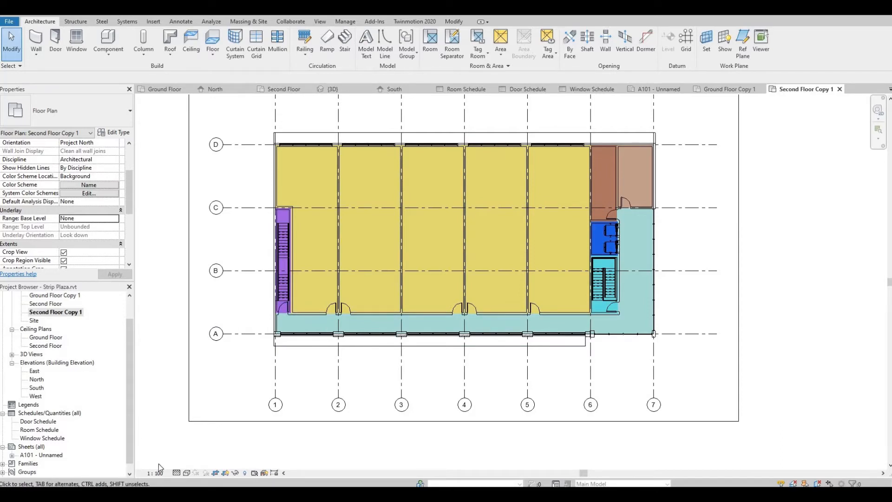
- Place the Ground Floor Copy 1 plan on sheet A101, in the upper area beside the schedules
{"action": "double_click", "coordinate": [39, 455]}
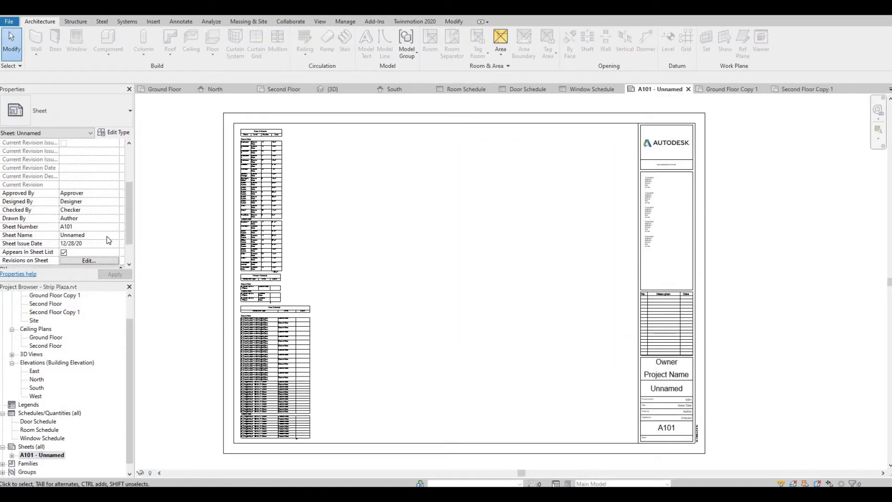
{"action": "scroll", "coordinate": [67, 317], "scroll_direction": "up", "scroll_amount": 1}
{"action": "left_click", "coordinate": [65, 321]}
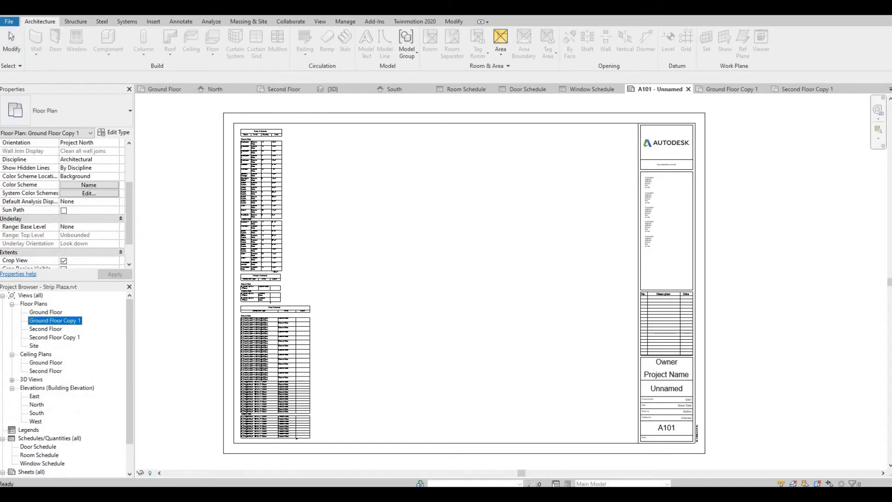
{"action": "left_click_drag", "start_coordinate": [435, 243], "coordinate": [435, 235]}
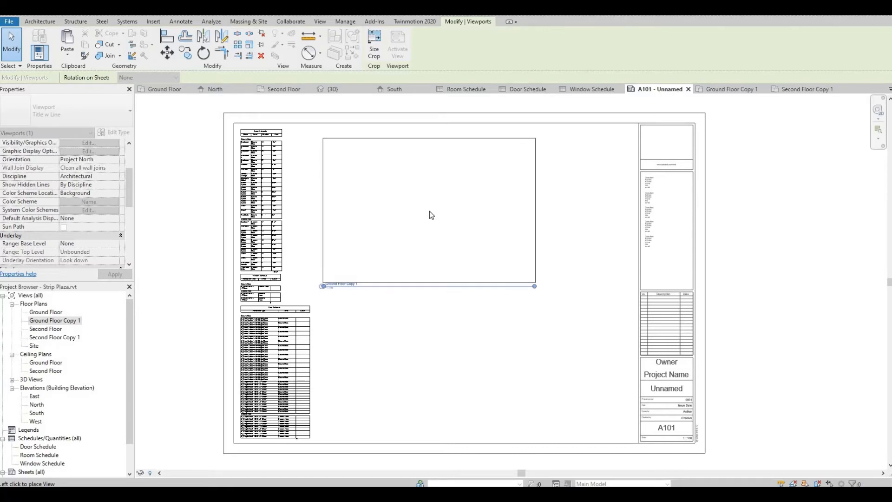
{"action": "left_click", "coordinate": [429, 211]}
{"action": "scroll", "coordinate": [342, 283], "scroll_direction": "up", "scroll_amount": 5}
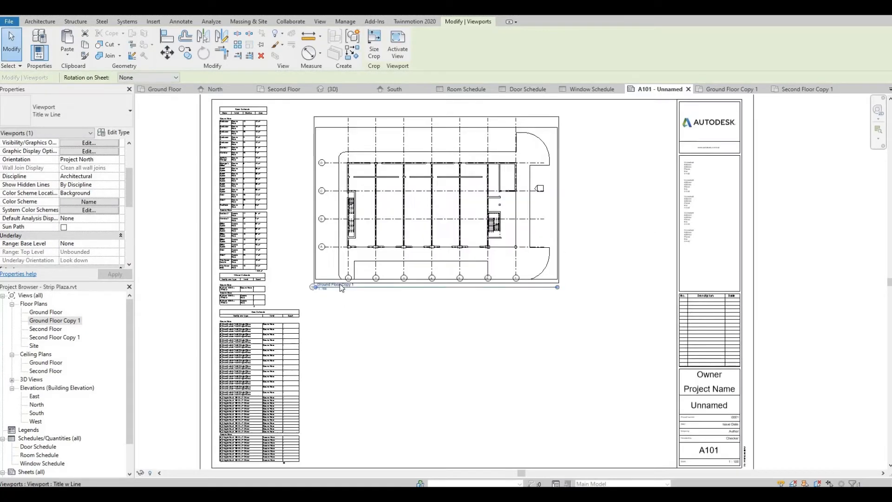
- Delete the Ground Floor Copy 1 viewport from sheet A101 and set that plan's view scale to 1:200
{"action": "scroll", "coordinate": [346, 279], "scroll_direction": "down", "scroll_amount": 5}
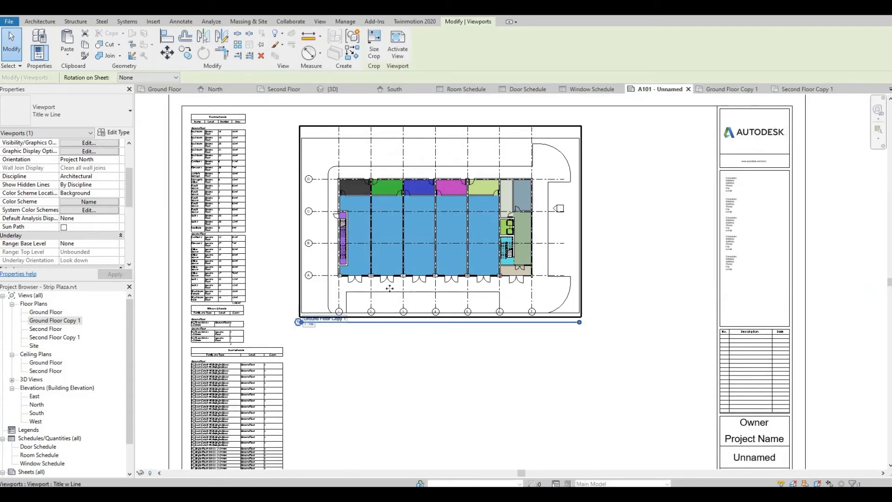
{"action": "key", "text": "Delete"}
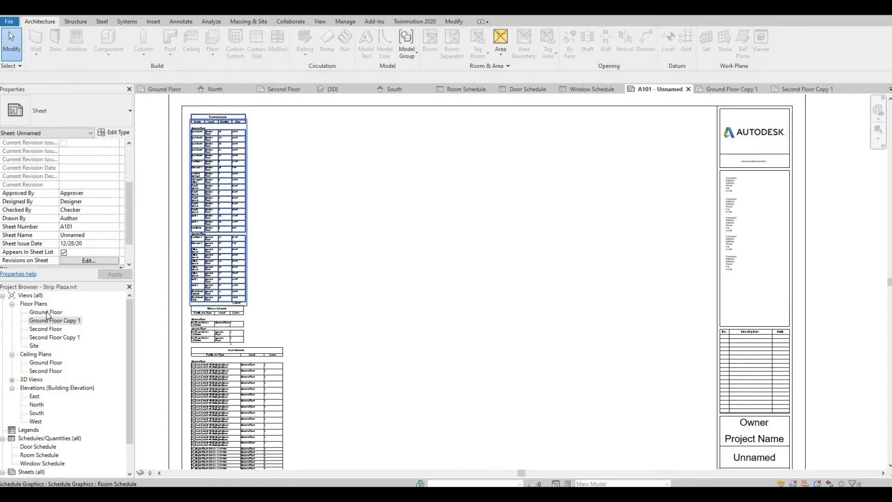
{"action": "double_click", "coordinate": [49, 320]}
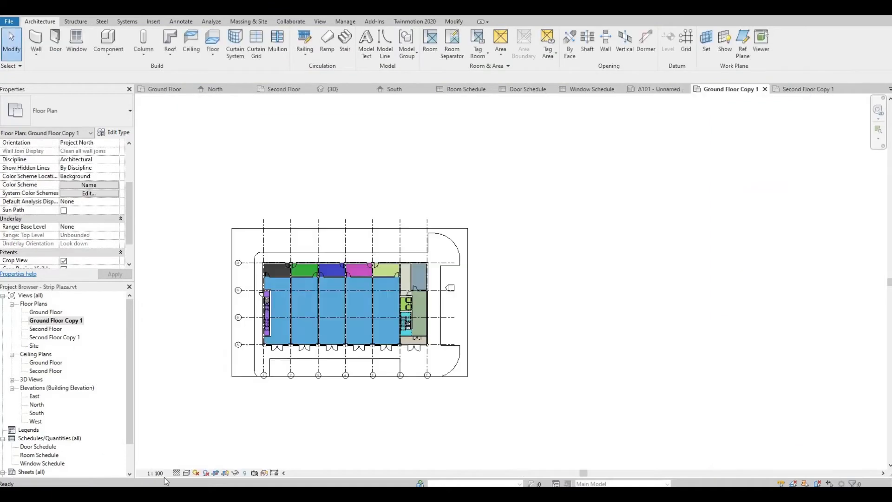
{"action": "left_click", "coordinate": [158, 473]}
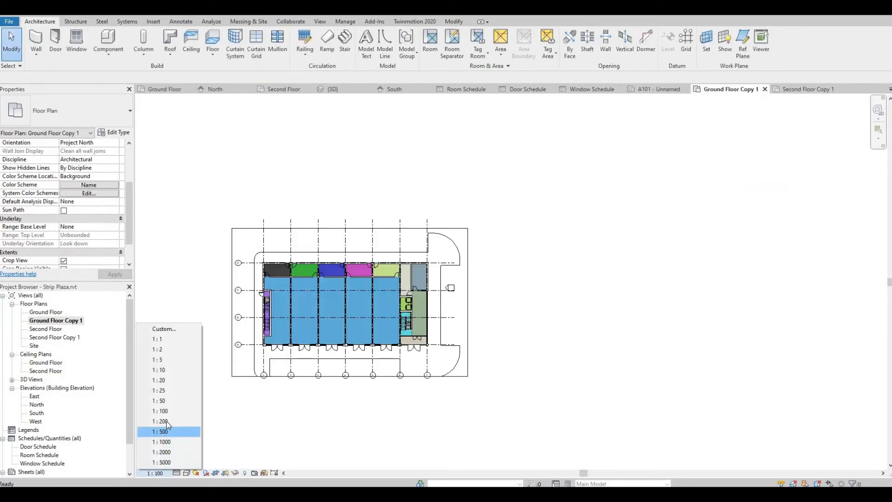
{"action": "left_click", "coordinate": [164, 422]}
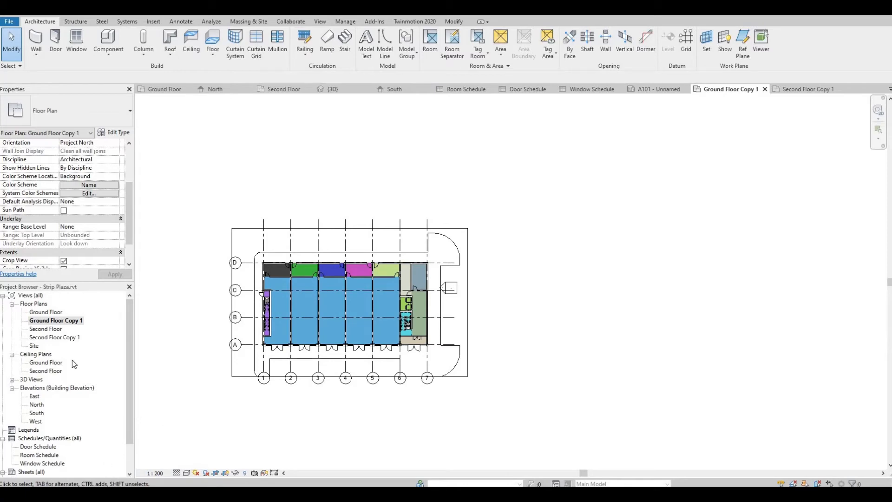
- Set the view scale of the Second Floor Copy 1 plan to 1:200
{"action": "double_click", "coordinate": [68, 338]}
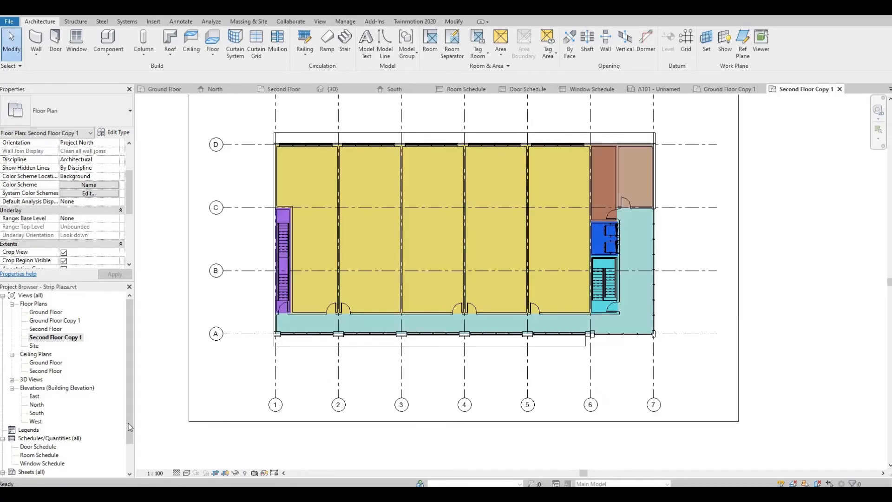
{"action": "left_click", "coordinate": [159, 473]}
{"action": "left_click", "coordinate": [170, 422]}
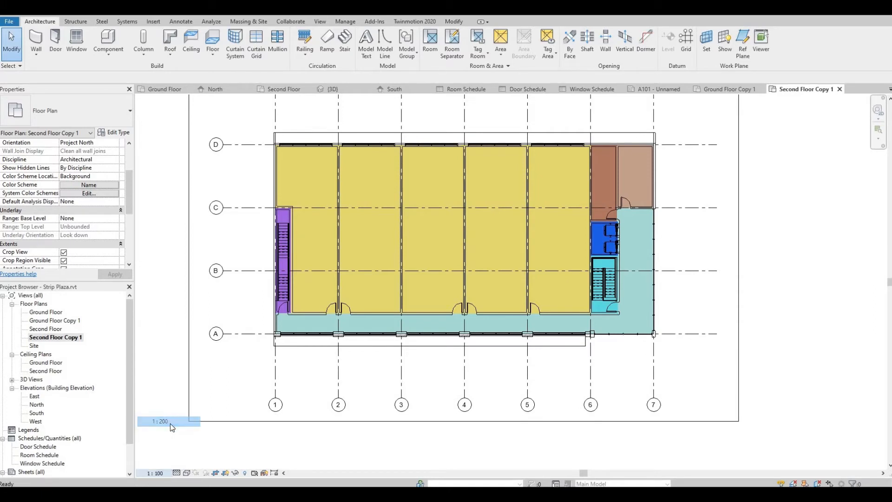
{"action": "scroll", "coordinate": [218, 406], "scroll_direction": "down", "scroll_amount": 3}
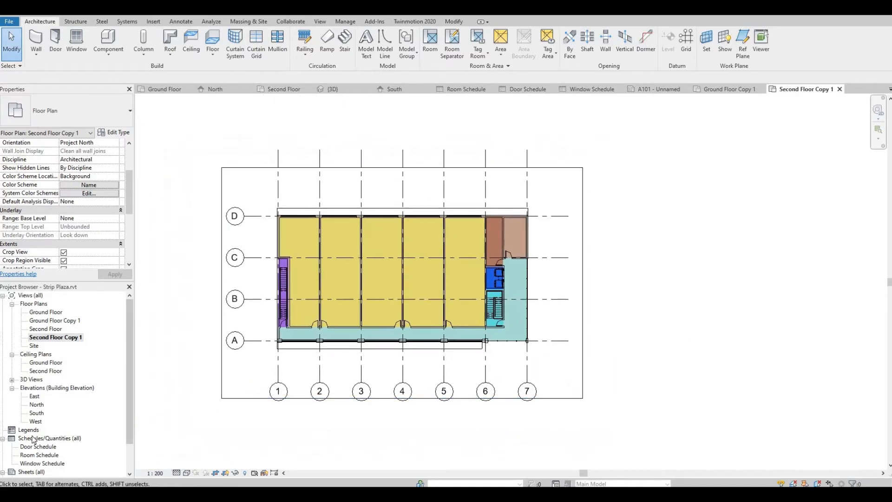
- Place the Ground Floor Copy 1 plan on sheet A101, in the upper area just beside the room schedule
{"action": "scroll", "coordinate": [37, 462], "scroll_direction": "down", "scroll_amount": 1}
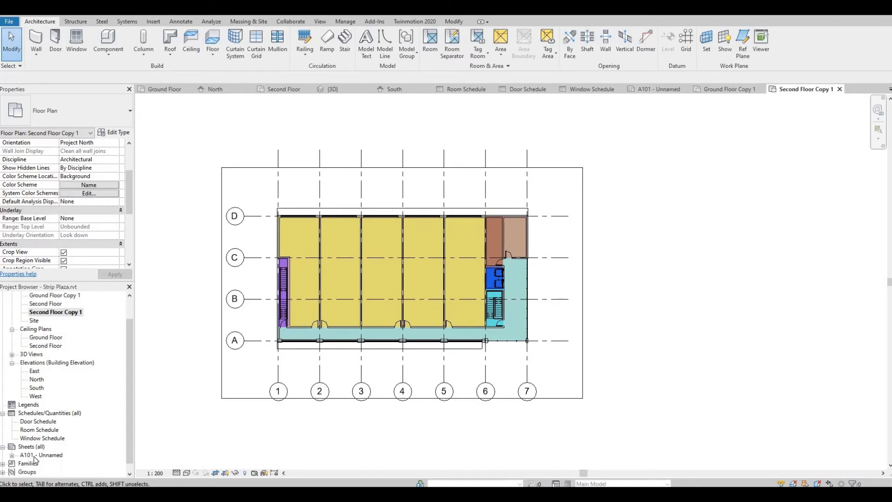
{"action": "double_click", "coordinate": [34, 456]}
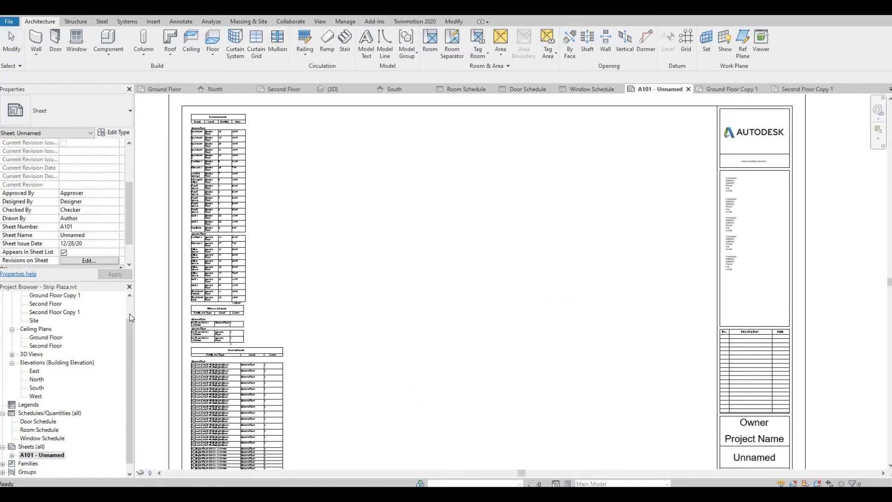
{"action": "left_click", "coordinate": [55, 296]}
{"action": "left_click_drag", "start_coordinate": [55, 296], "coordinate": [343, 227]}
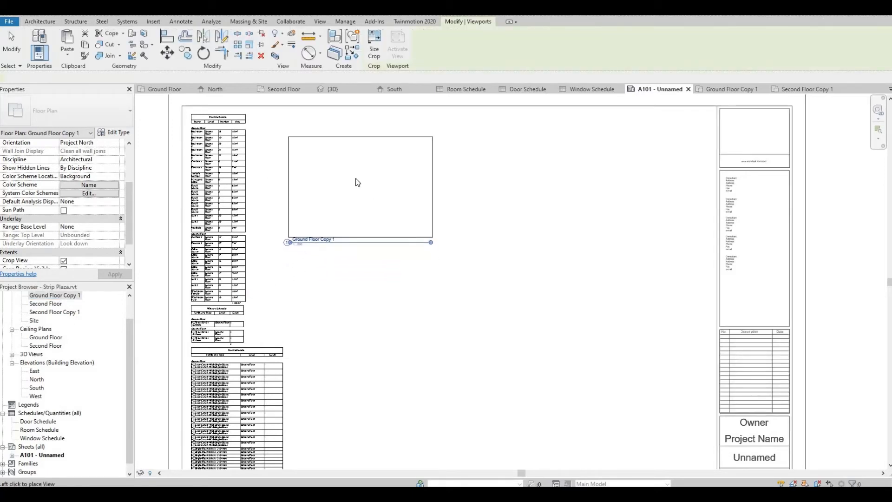
{"action": "left_click", "coordinate": [356, 182]}
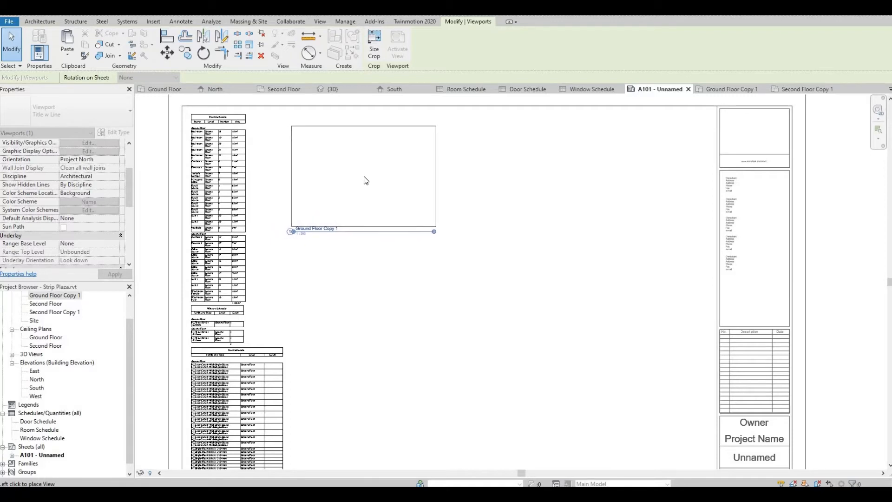
{"action": "left_click", "coordinate": [365, 180]}
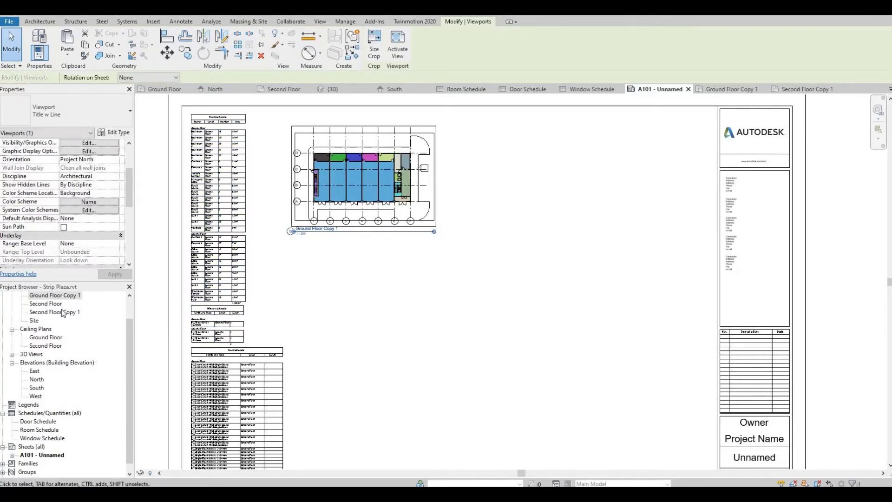
- Place the Second Floor Copy 1 plan on the sheet beside the ground floor plan and nudge it up into line
{"action": "left_click_drag", "start_coordinate": [71, 315], "coordinate": [536, 195]}
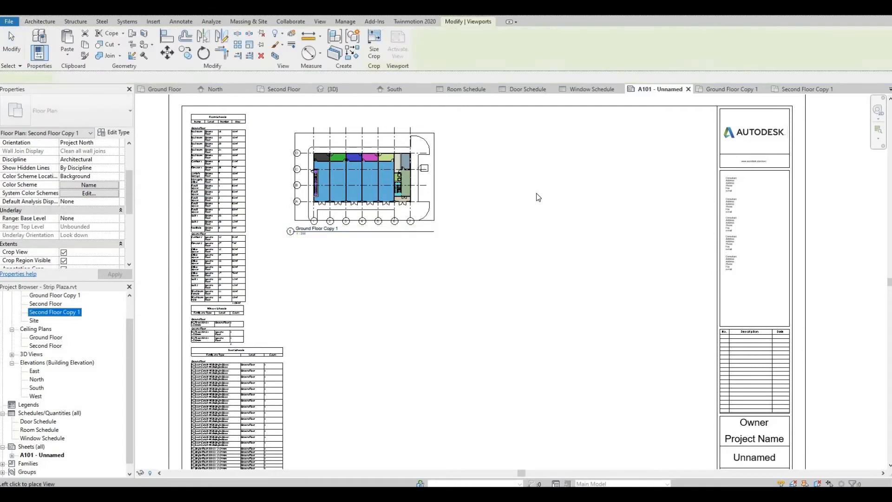
{"action": "left_click", "coordinate": [546, 181]}
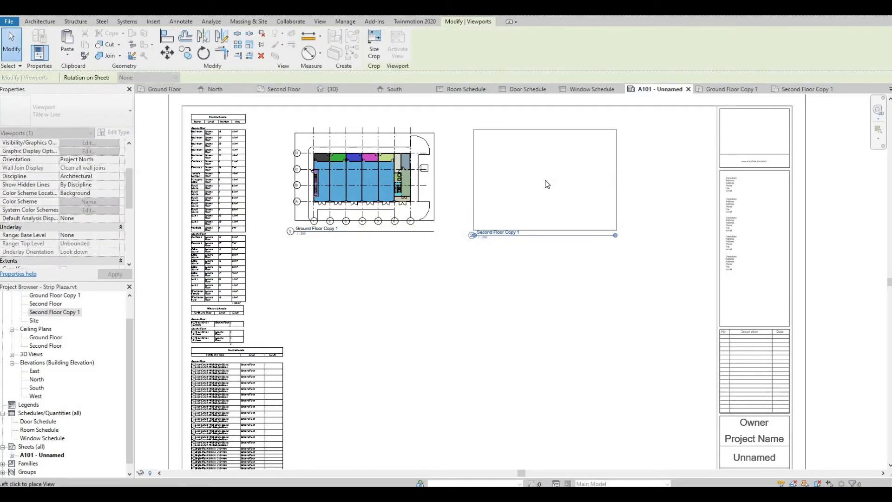
{"action": "left_click", "coordinate": [575, 199]}
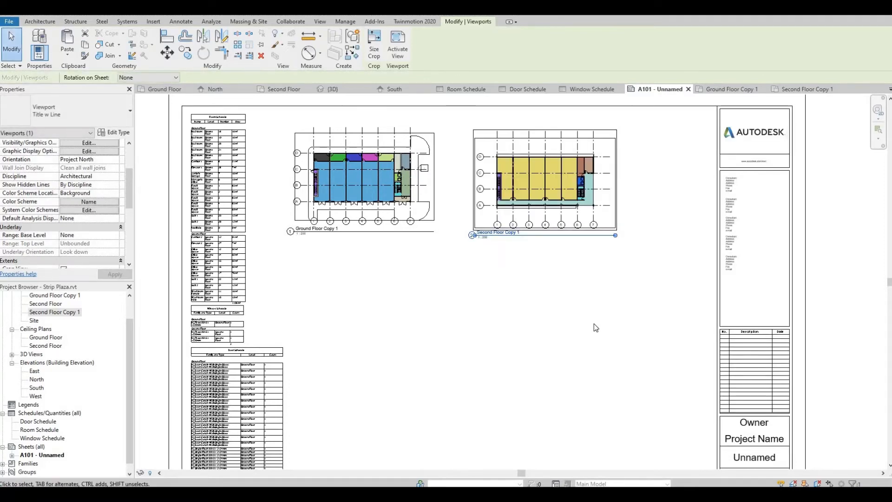
{"action": "key", "text": "Up"}
{"action": "key", "text": "Up"}
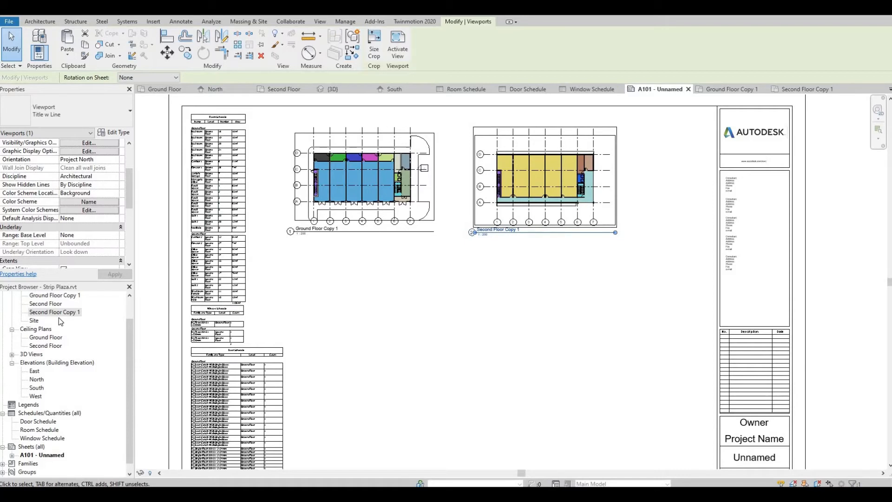
- Rename the Ground Floor Copy 1 view as Ground Floor Print
{"action": "scroll", "coordinate": [58, 317], "scroll_direction": "up", "scroll_amount": 1}
{"action": "left_click", "coordinate": [73, 313]}
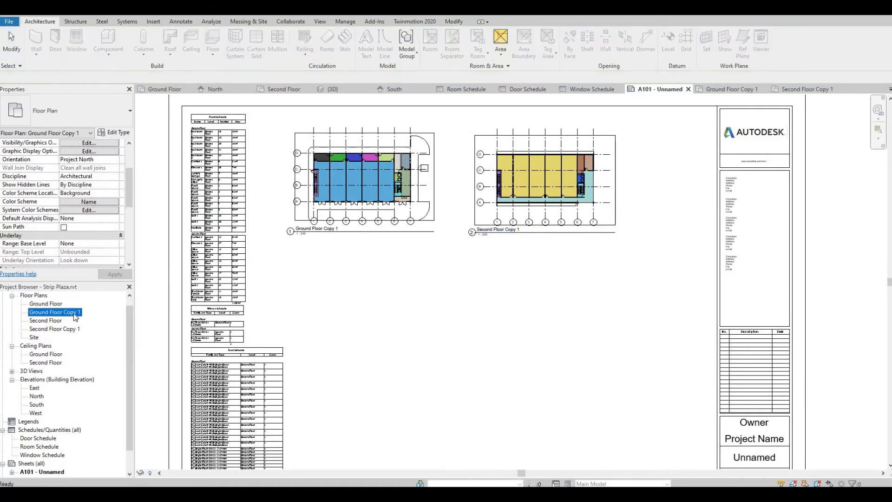
{"action": "left_click", "coordinate": [77, 312]}
{"action": "left_click", "coordinate": [89, 347]}
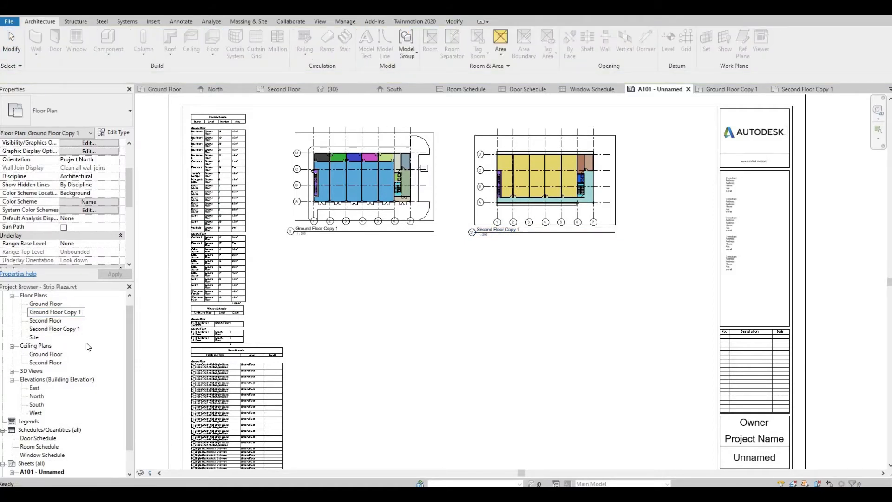
{"action": "key", "text": "BackSpace"}
{"action": "key", "text": "BackSpace"}
{"action": "key", "text": "BackSpace"}
{"action": "key", "text": "BackSpace"}
{"action": "key", "text": "BackSpace"}
{"action": "key", "text": "BackSpace"}
{"action": "type", "text": "Print"}
{"action": "key", "text": "Return"}
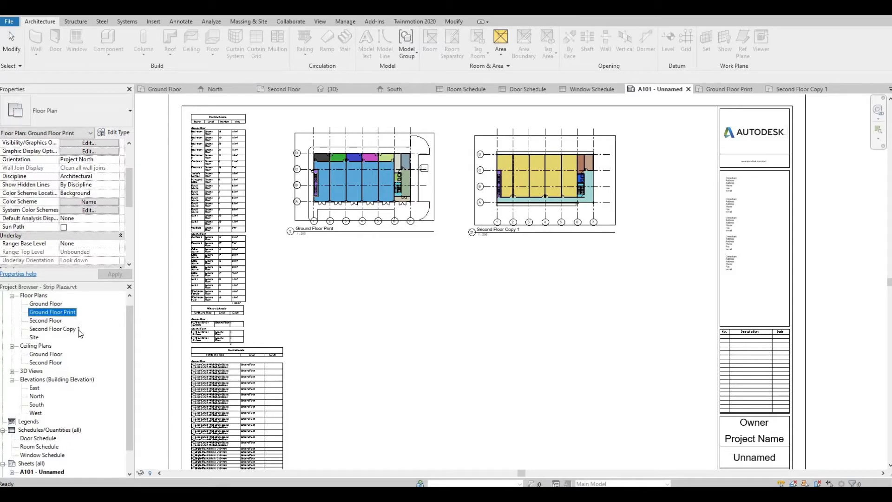
- Rename the Second Floor Copy 1 view as Second Floor Print
{"action": "left_click", "coordinate": [77, 330]}
{"action": "left_click", "coordinate": [74, 330]}
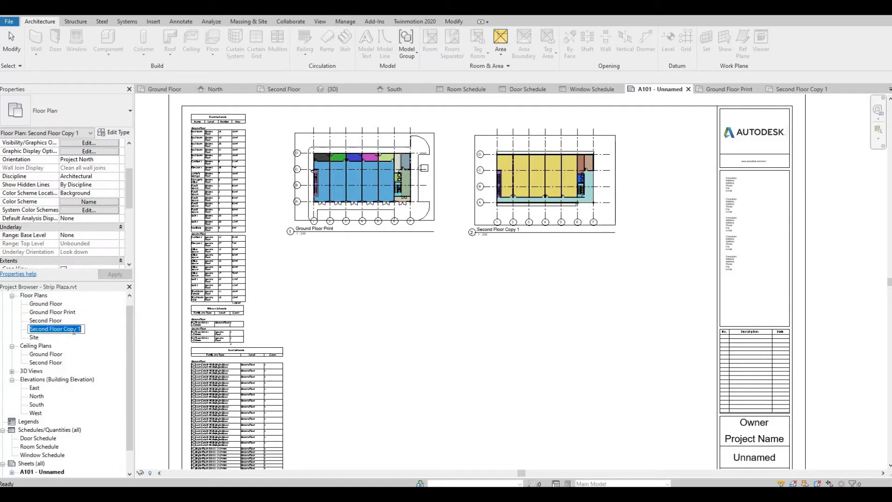
{"action": "key", "text": "End"}
{"action": "key", "text": "BackSpace"}
{"action": "key", "text": "BackSpace"}
{"action": "key", "text": "BackSpace"}
{"action": "type", "text": "Pri"}
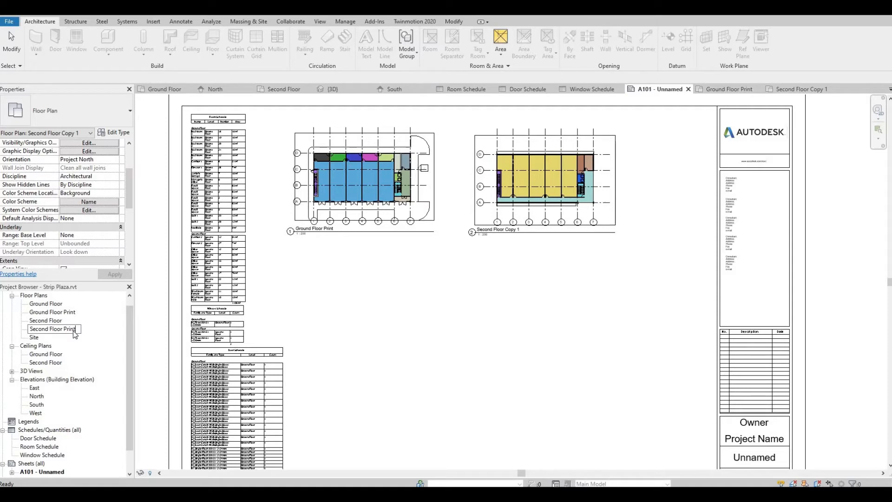
{"action": "key", "text": "Return"}
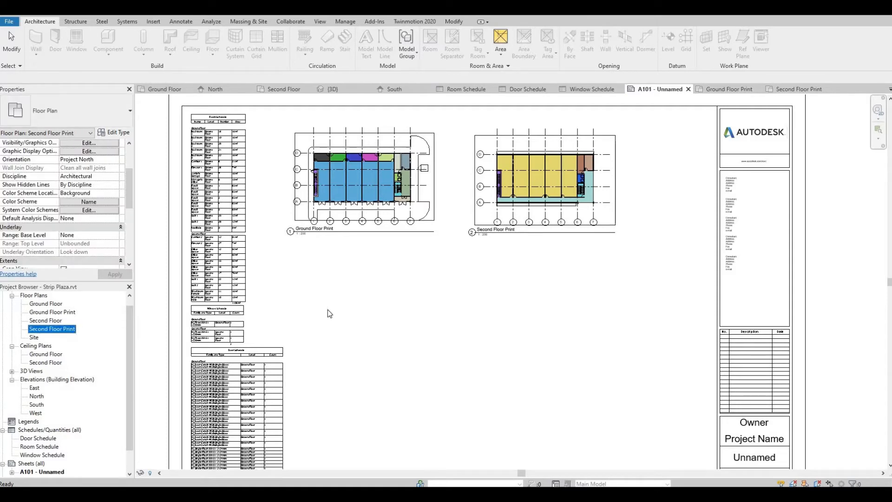
{"action": "left_click", "coordinate": [313, 291]}
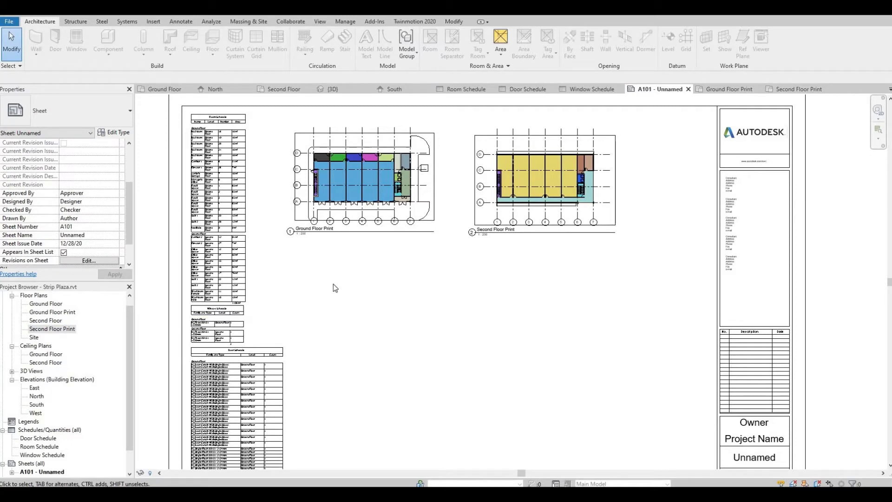
- Draw a horizontal building section along grid line B across the whole building in the original Ground Floor plan
{"action": "middle_click_drag", "start_coordinate": [342, 297], "coordinate": [333, 287]}
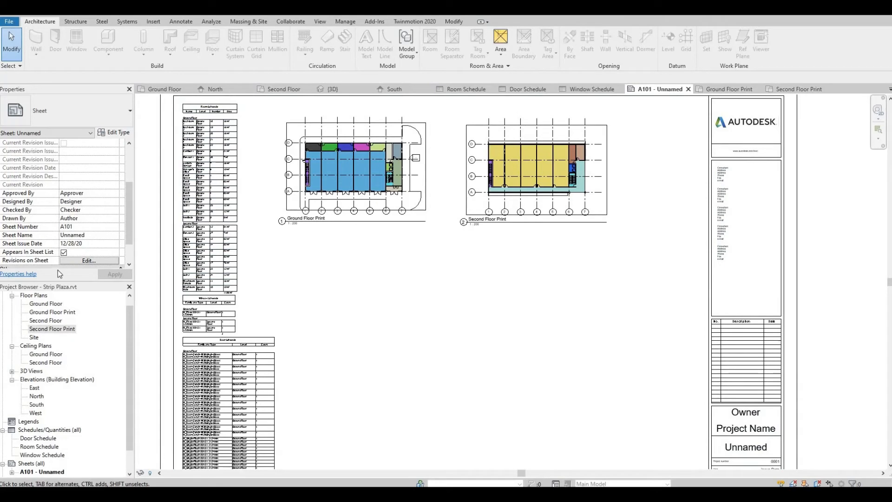
{"action": "double_click", "coordinate": [46, 304]}
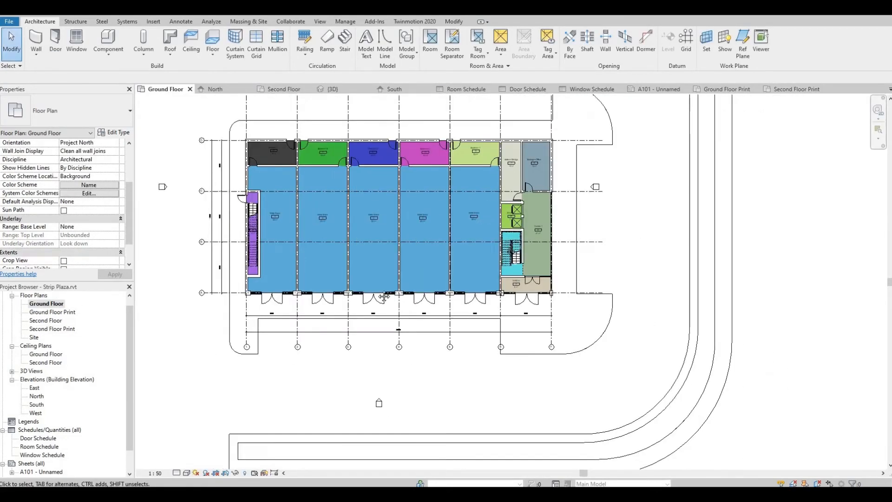
{"action": "scroll", "coordinate": [531, 404], "scroll_direction": "down", "scroll_amount": 3}
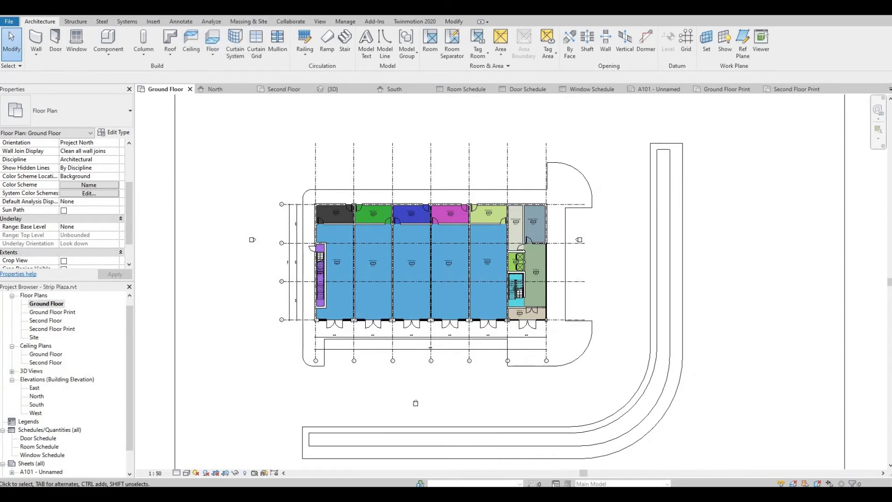
{"action": "left_click", "coordinate": [187, 10]}
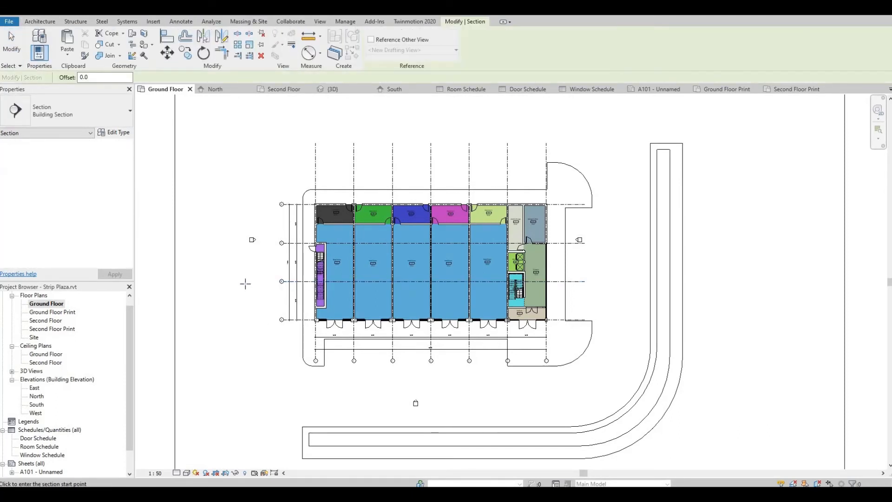
{"action": "left_click", "coordinate": [243, 282]}
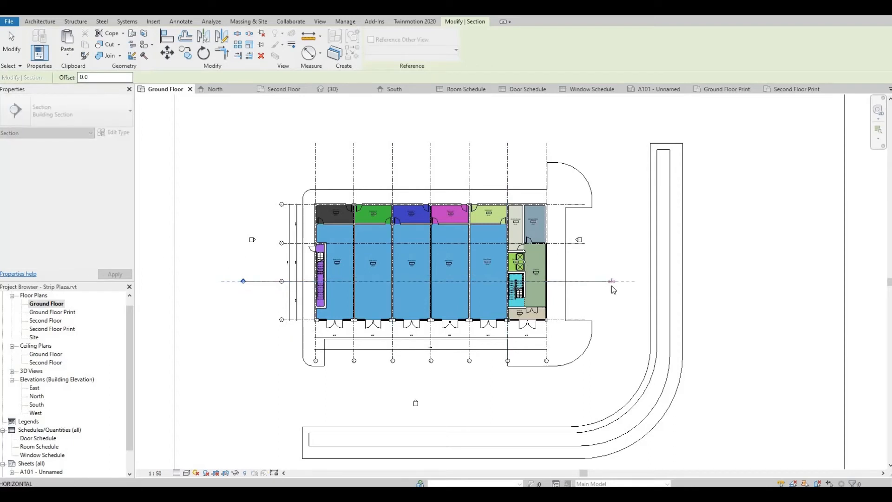
{"action": "left_click", "coordinate": [612, 282]}
- Shorten the section's view depth so that its far limit lies just beyond the building's rear wall
{"action": "scroll", "coordinate": [604, 282], "scroll_direction": "down", "scroll_amount": 2}
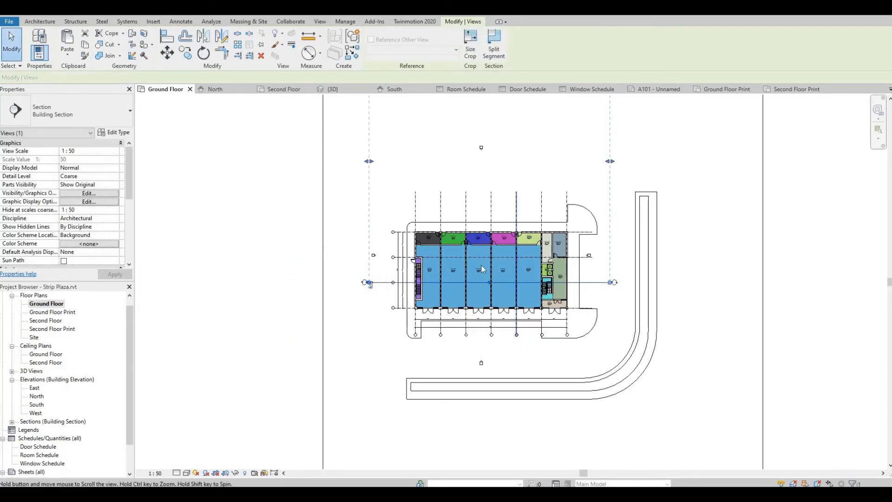
{"action": "middle_click_drag", "start_coordinate": [482, 269], "coordinate": [445, 358]}
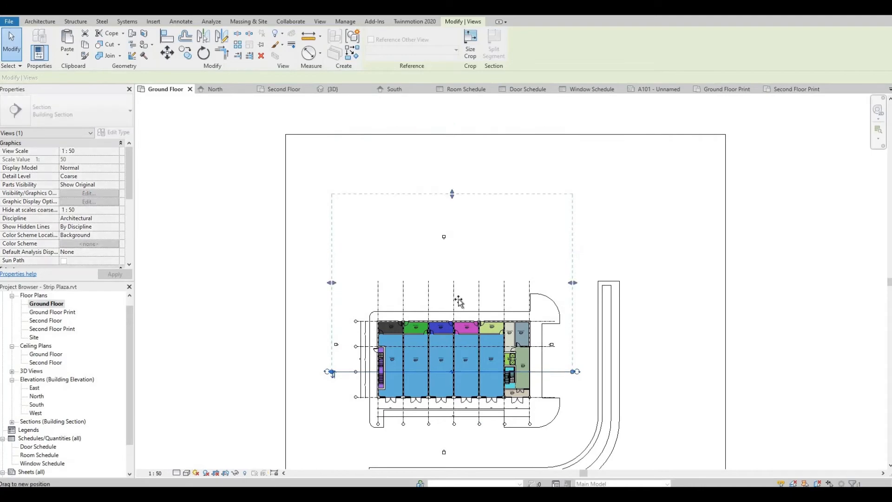
{"action": "left_click_drag", "start_coordinate": [459, 302], "coordinate": [458, 301]}
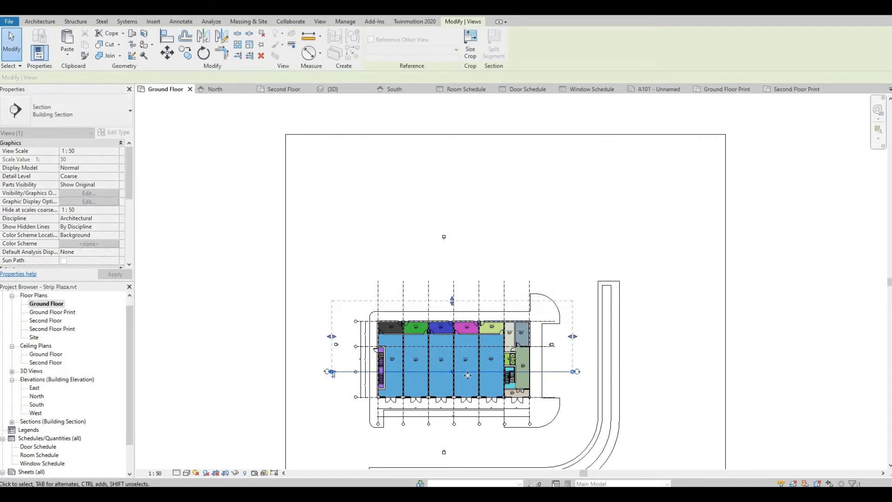
- Select the section line and shift it slightly below grid line B
{"action": "scroll", "coordinate": [468, 376], "scroll_direction": "up", "scroll_amount": 2}
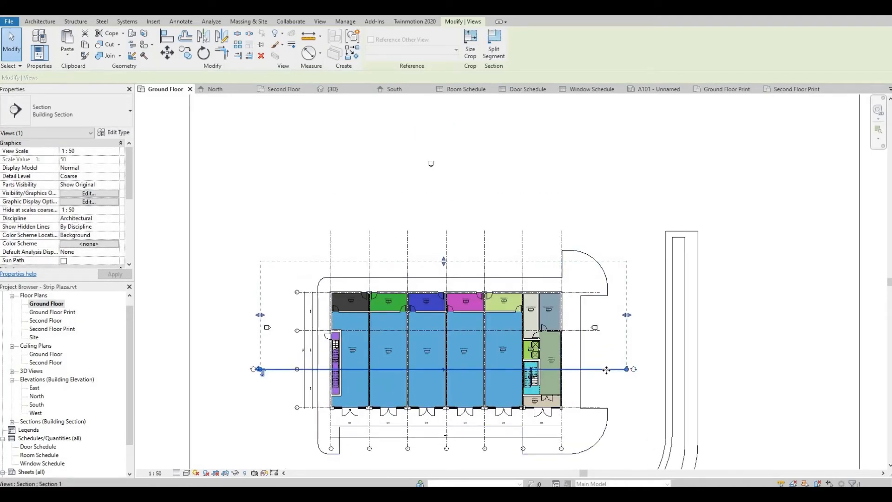
{"action": "scroll", "coordinate": [606, 370], "scroll_direction": "up", "scroll_amount": 1}
{"action": "left_click", "coordinate": [167, 373]}
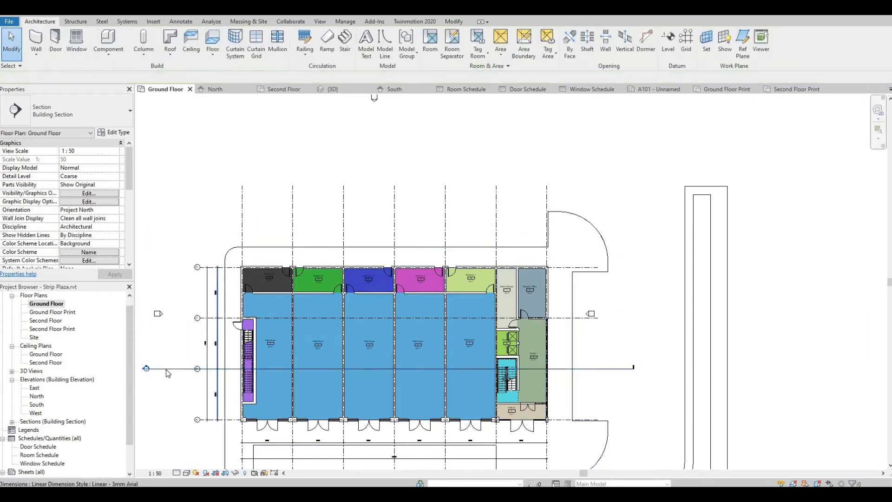
{"action": "left_click", "coordinate": [189, 378]}
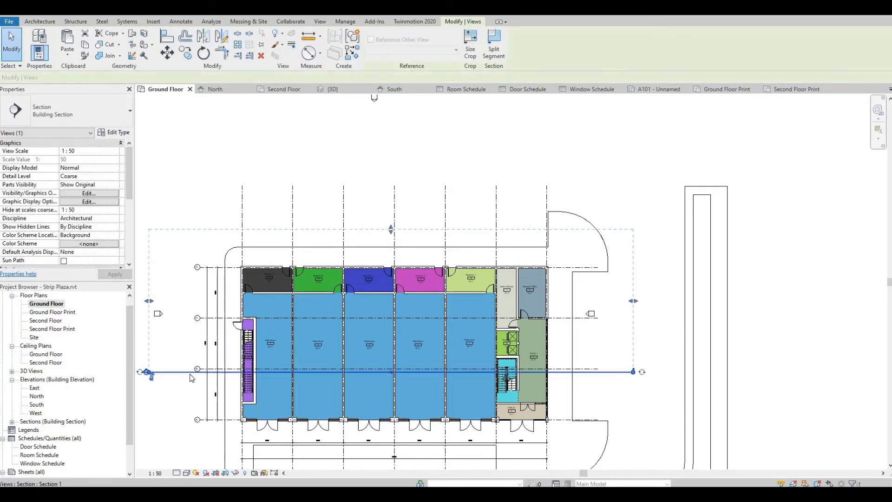
{"action": "key", "text": "Escape"}
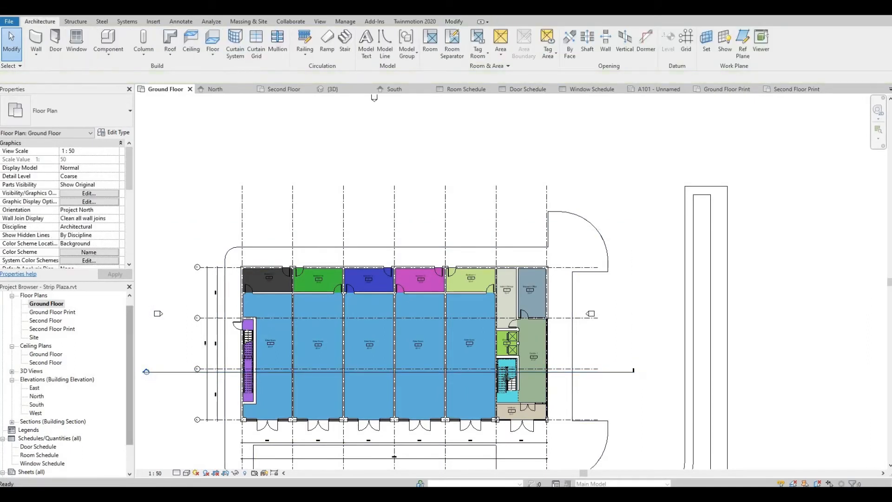
{"action": "left_click", "coordinate": [12, 422]}
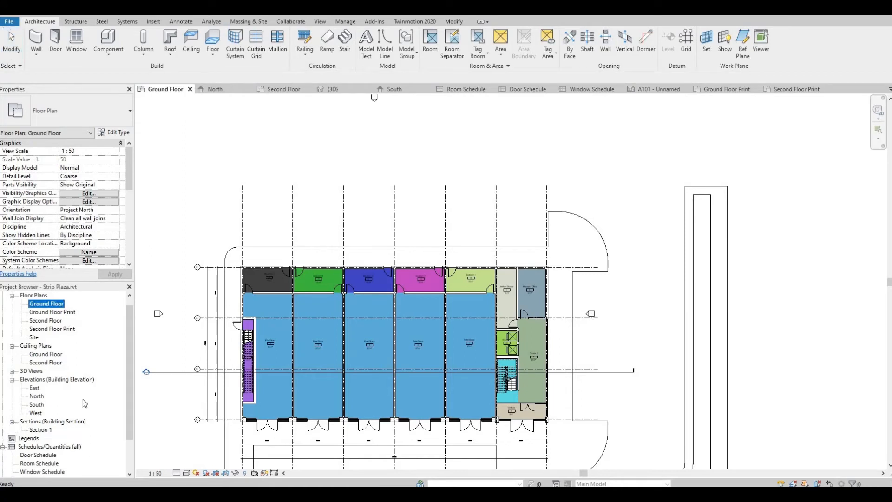
{"action": "scroll", "coordinate": [79, 402], "scroll_direction": "down", "scroll_amount": 2}
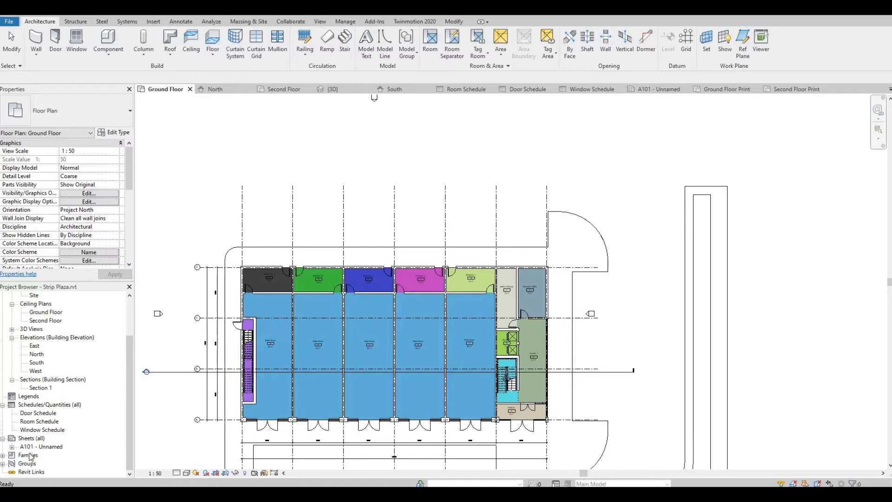
{"action": "double_click", "coordinate": [47, 447]}
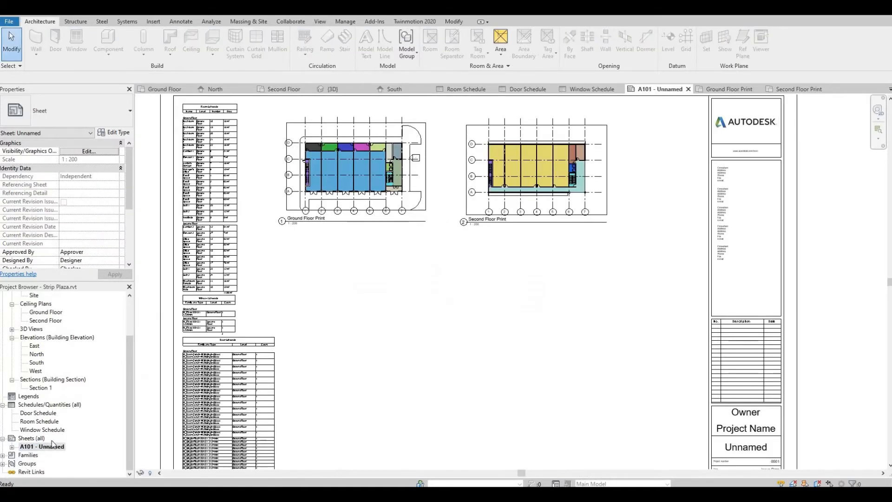
{"action": "left_click", "coordinate": [41, 388]}
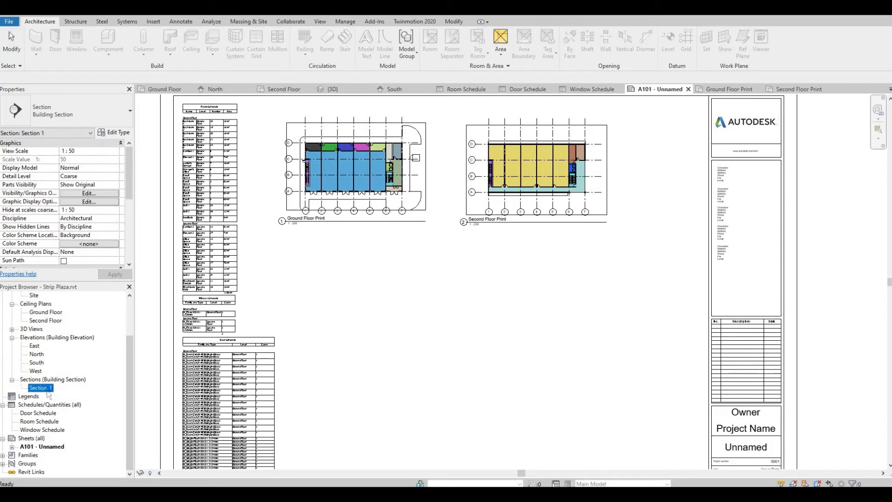
{"action": "left_click_drag", "start_coordinate": [49, 394], "coordinate": [363, 316]}
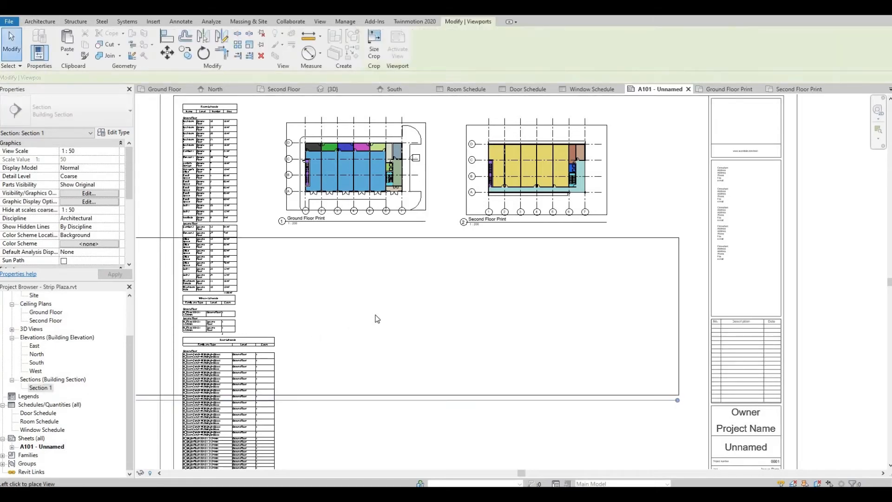
{"action": "key", "text": "Escape"}
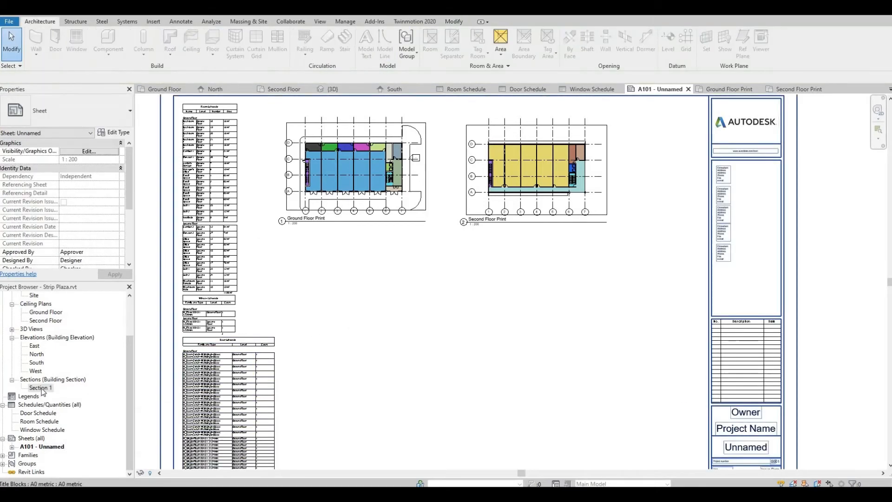
- Open the Section 1 view and set its view scale to 1:200
{"action": "double_click", "coordinate": [42, 389]}
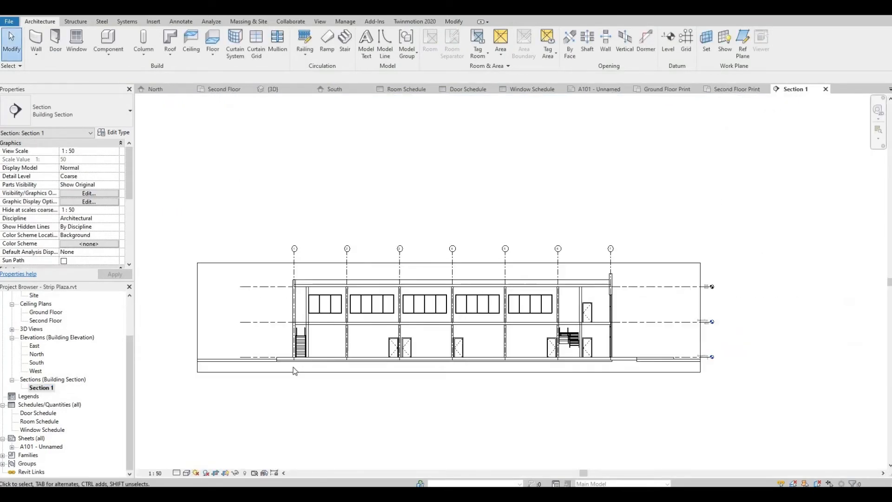
{"action": "scroll", "coordinate": [295, 370], "scroll_direction": "up", "scroll_amount": 1}
{"action": "scroll", "coordinate": [307, 349], "scroll_direction": "down", "scroll_amount": 1}
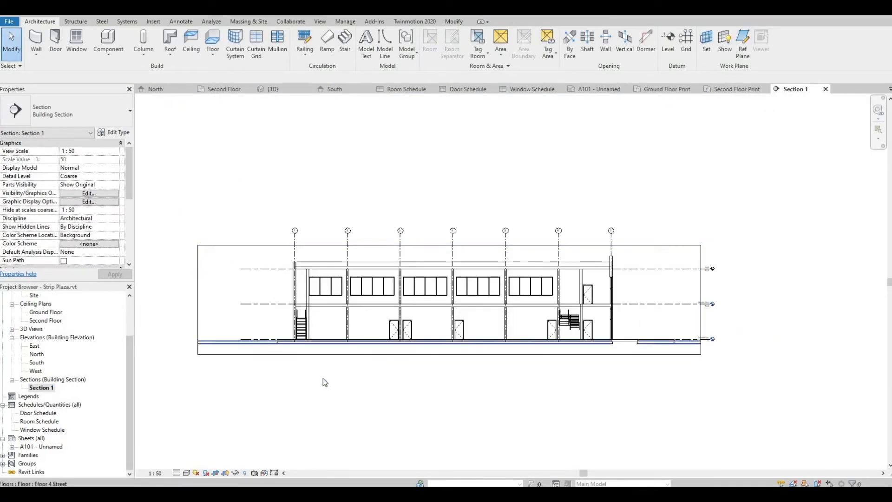
{"action": "left_click", "coordinate": [158, 473]}
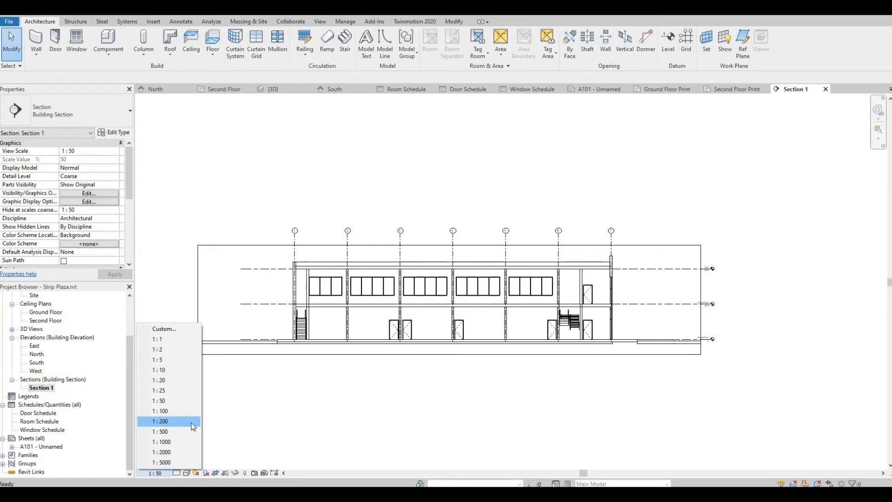
{"action": "left_click", "coordinate": [193, 424]}
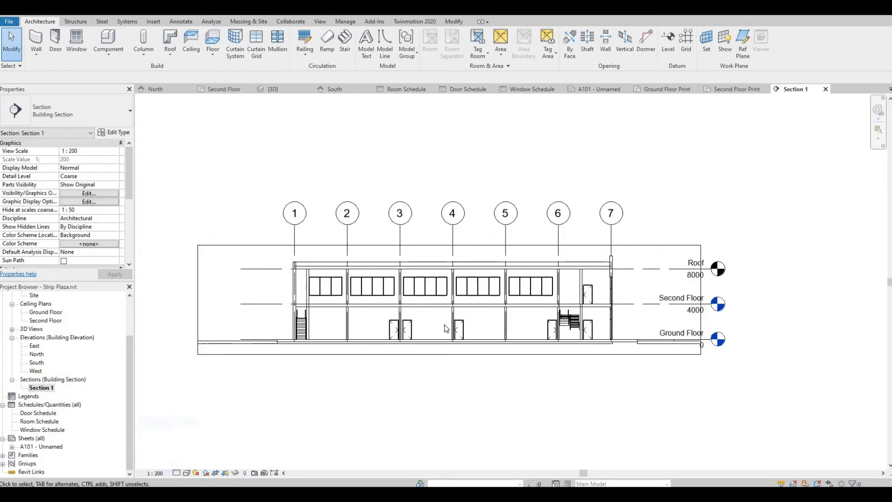
- Narrow the section view's crop region on both sides so it ends just outside grids 1 and 7
{"action": "left_click", "coordinate": [700, 283]}
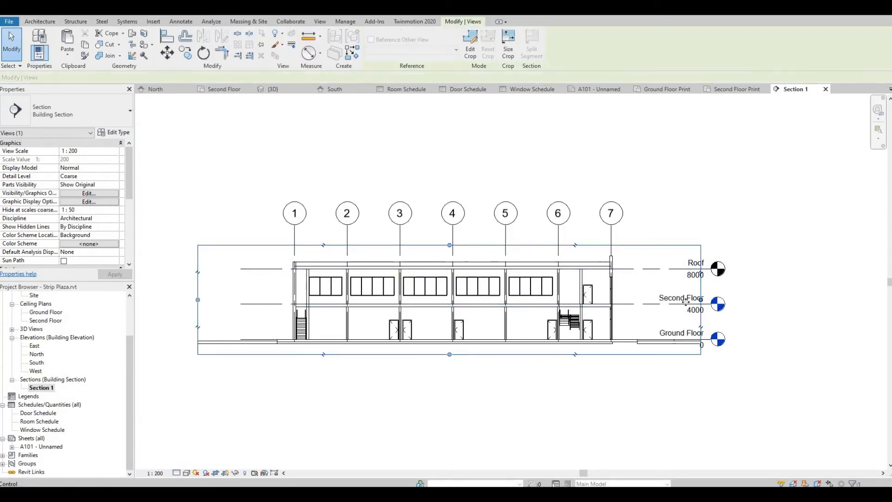
{"action": "left_click_drag", "start_coordinate": [686, 303], "coordinate": [622, 327]}
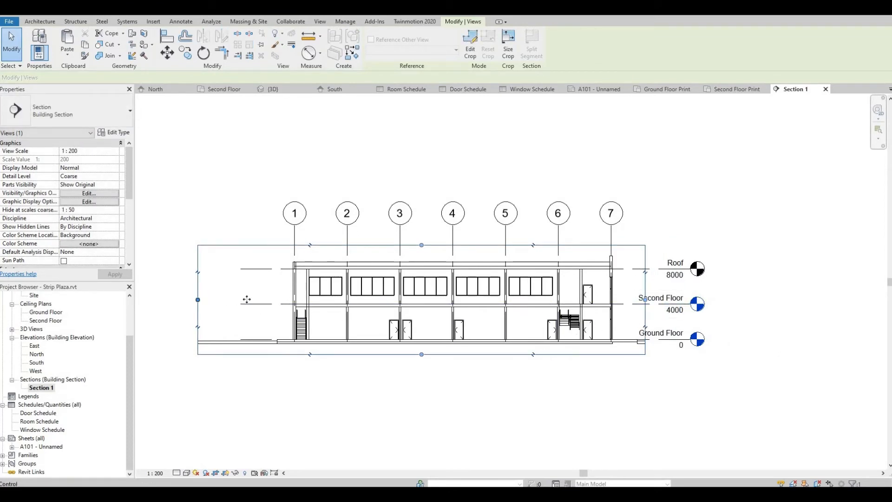
{"action": "left_click_drag", "start_coordinate": [246, 300], "coordinate": [251, 304]}
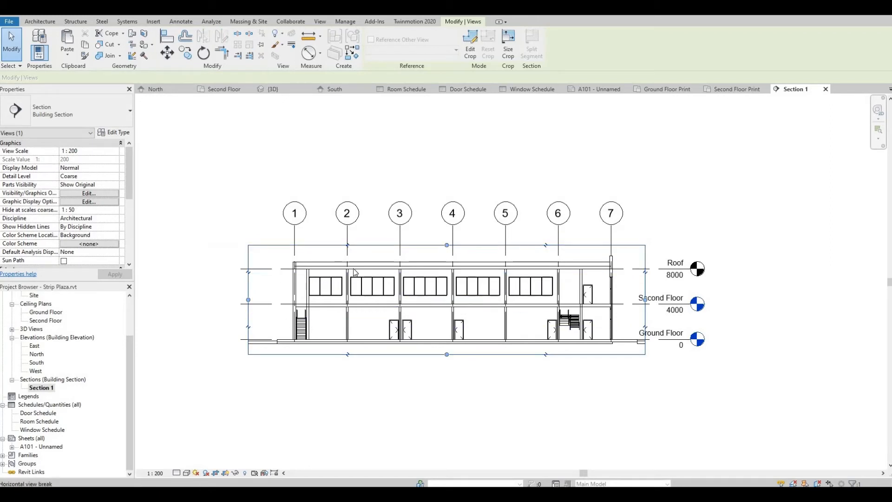
{"action": "scroll", "coordinate": [352, 268], "scroll_direction": "up", "scroll_amount": 2}
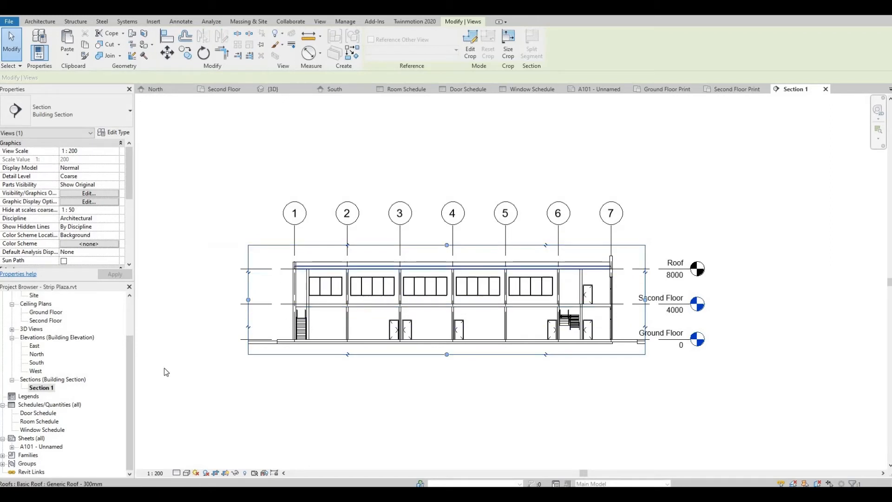
- Place the Section 1 view on sheet A101 below the Ground Floor Print, aligned with that plan's title
{"action": "left_click", "coordinate": [29, 447]}
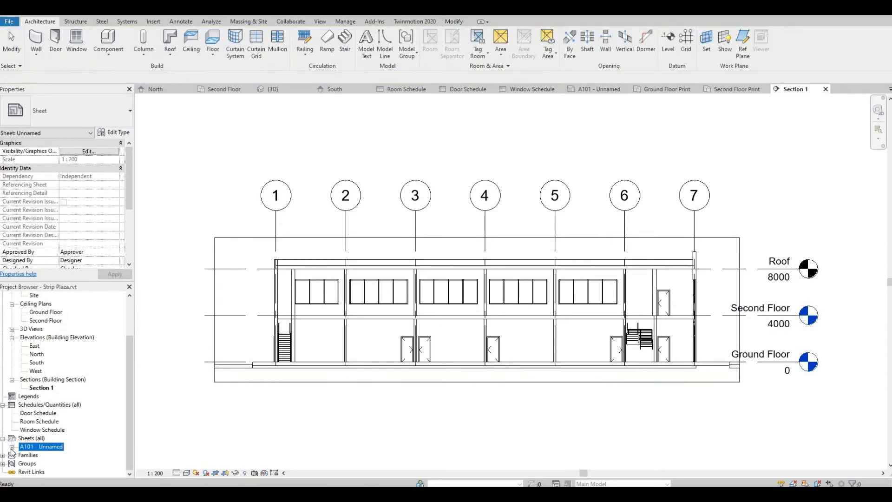
{"action": "left_click", "coordinate": [12, 448]}
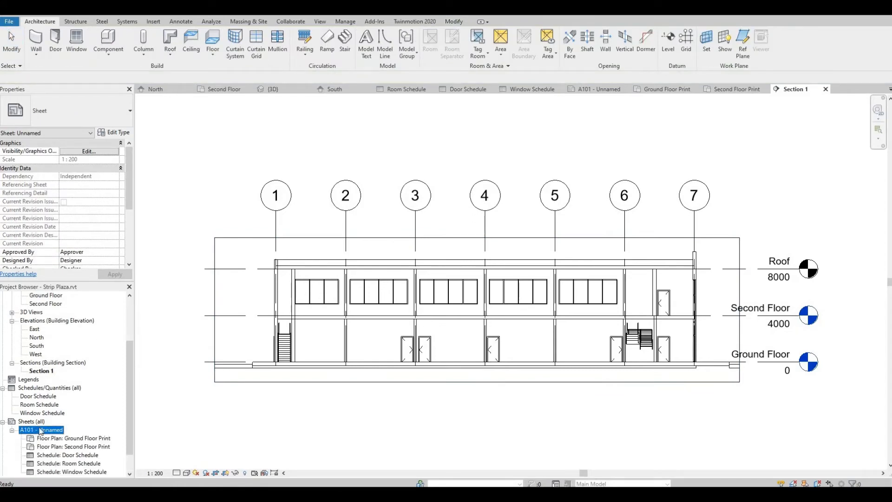
{"action": "double_click", "coordinate": [41, 430]}
{"action": "left_click", "coordinate": [41, 371]}
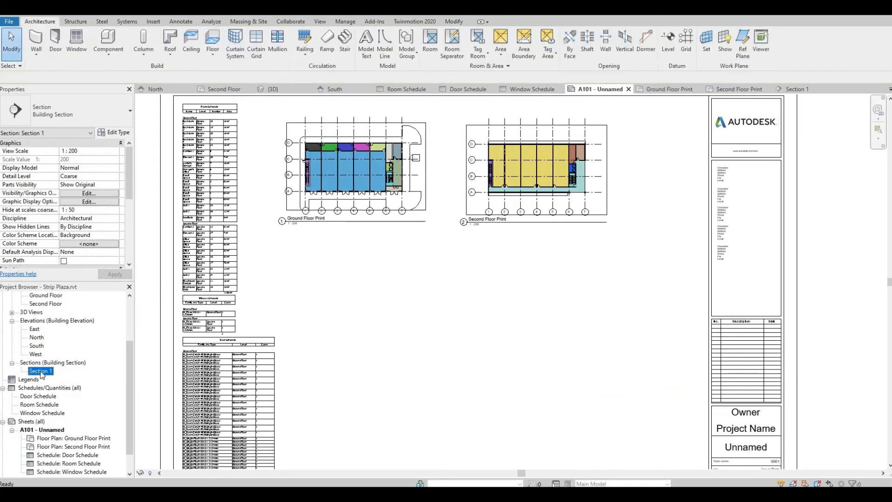
{"action": "left_click_drag", "start_coordinate": [42, 375], "coordinate": [334, 348]}
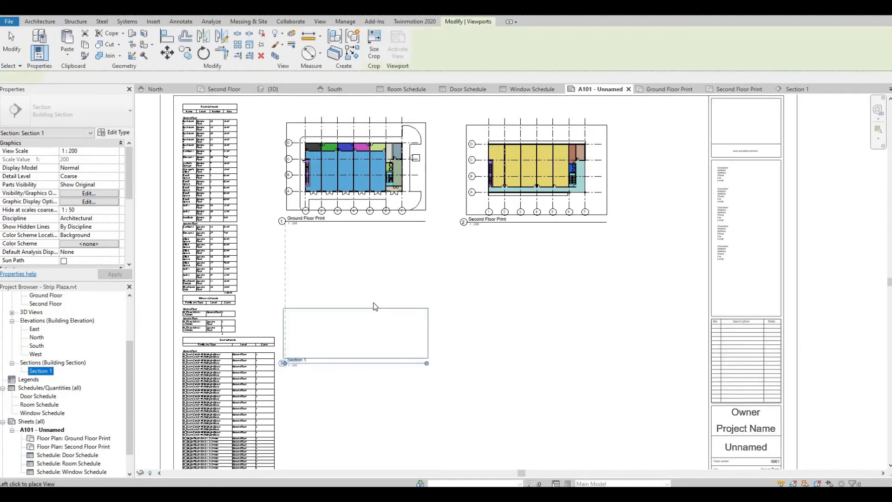
{"action": "scroll", "coordinate": [366, 290], "scroll_direction": "up", "scroll_amount": 1}
{"action": "scroll", "coordinate": [365, 294], "scroll_direction": "up", "scroll_amount": 1}
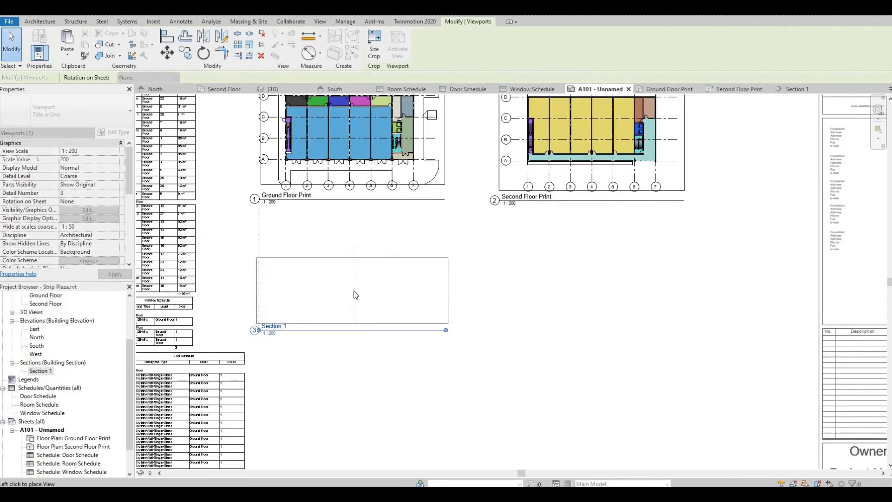
{"action": "left_click", "coordinate": [355, 287]}
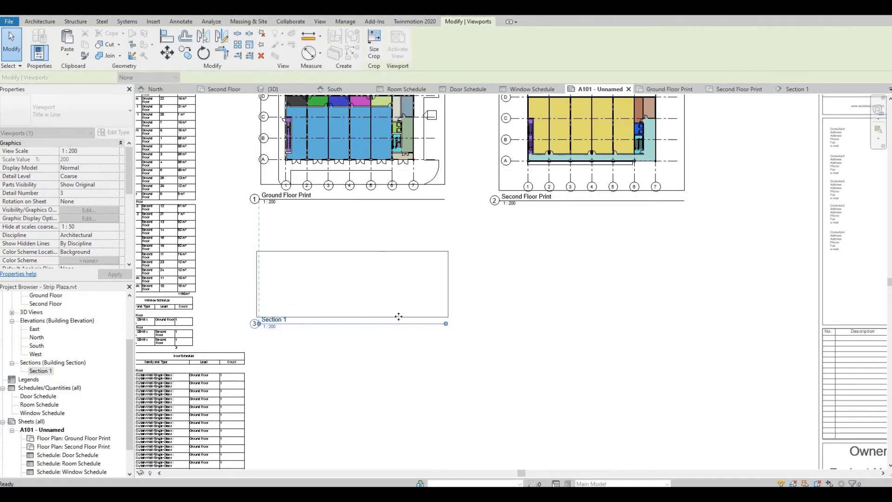
{"action": "middle_click_drag", "start_coordinate": [425, 377], "coordinate": [423, 363]}
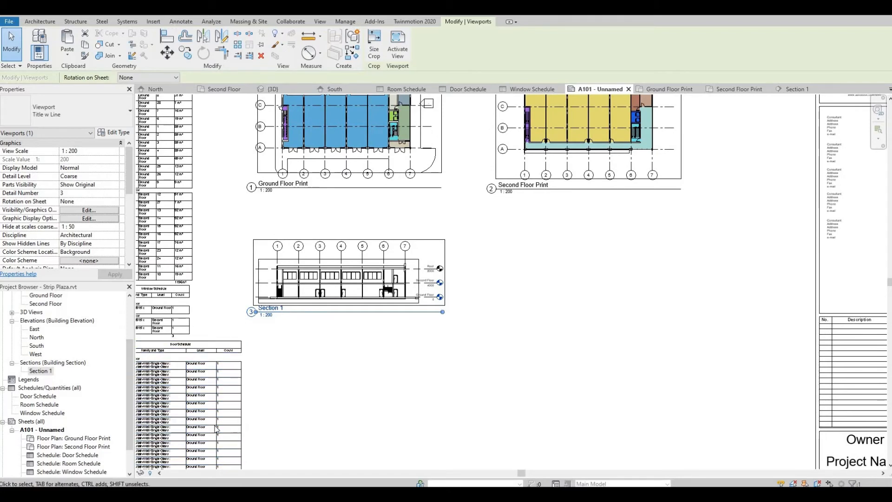
- Look over the North and South elevation views, bringing the whole South facade into sight
{"action": "left_click", "coordinate": [34, 329]}
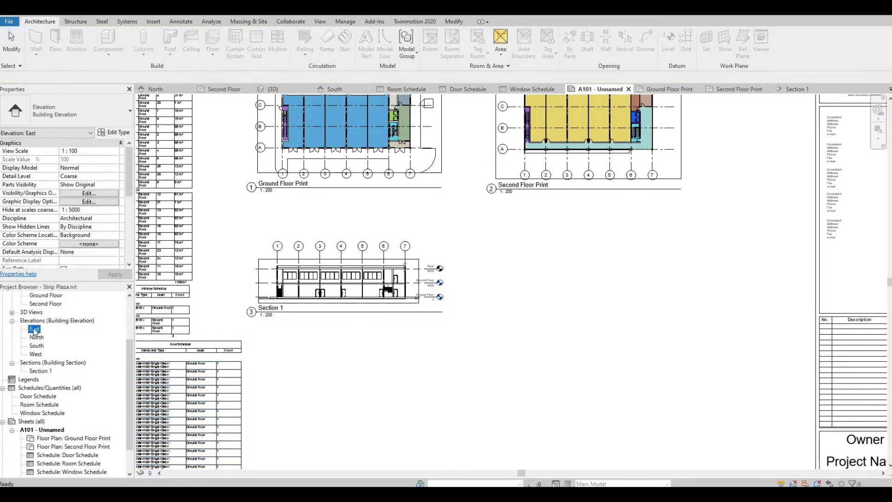
{"action": "double_click", "coordinate": [37, 338]}
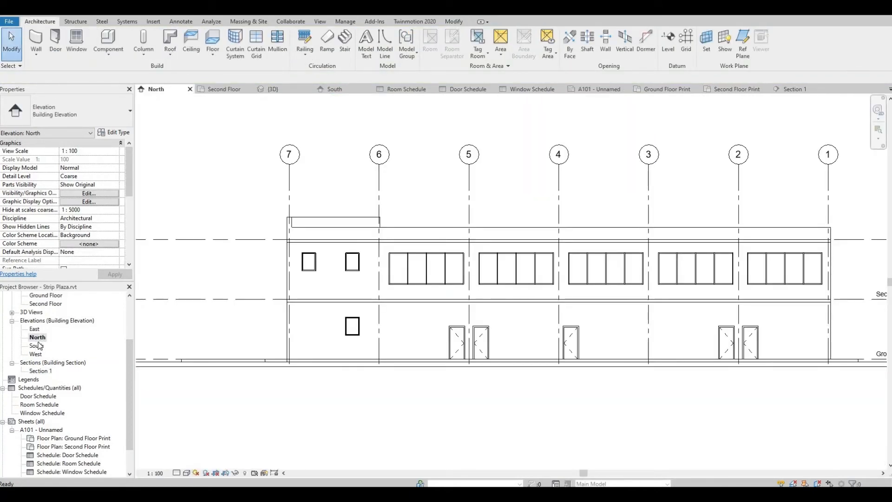
{"action": "double_click", "coordinate": [37, 346]}
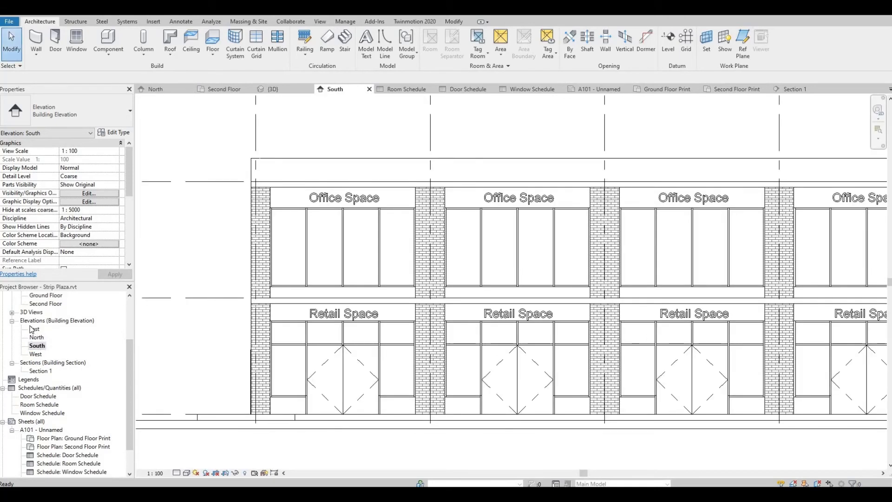
{"action": "scroll", "coordinate": [95, 314], "scroll_direction": "down", "scroll_amount": 1}
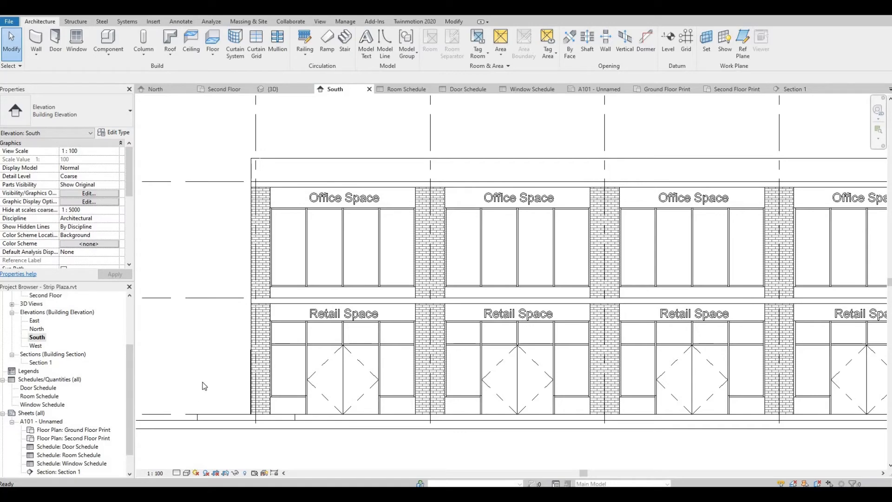
{"action": "scroll", "coordinate": [203, 384], "scroll_direction": "down", "scroll_amount": 4}
{"action": "middle_click_drag", "start_coordinate": [231, 374], "coordinate": [255, 353]}
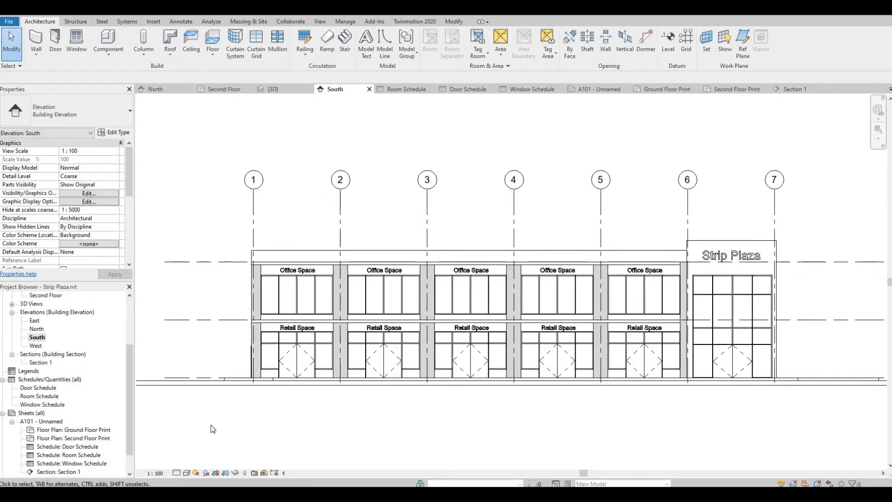
- Try the Show Ambient Shadows option in the South elevation's graphic display options
{"action": "left_click", "coordinate": [187, 473]}
{"action": "left_click", "coordinate": [218, 404]}
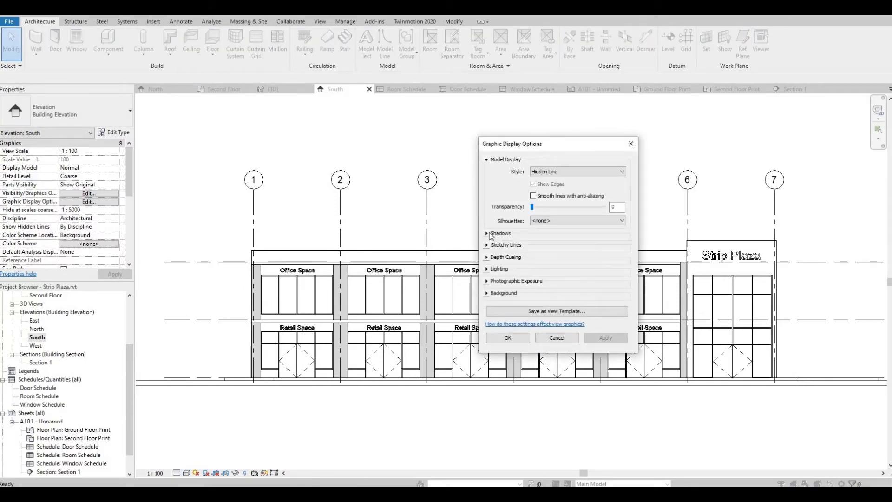
{"action": "left_click", "coordinate": [491, 234]}
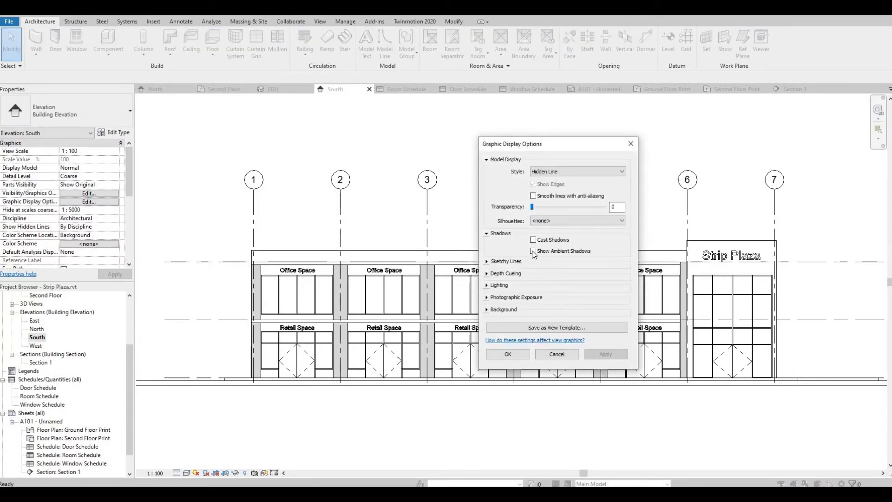
{"action": "left_click", "coordinate": [533, 251]}
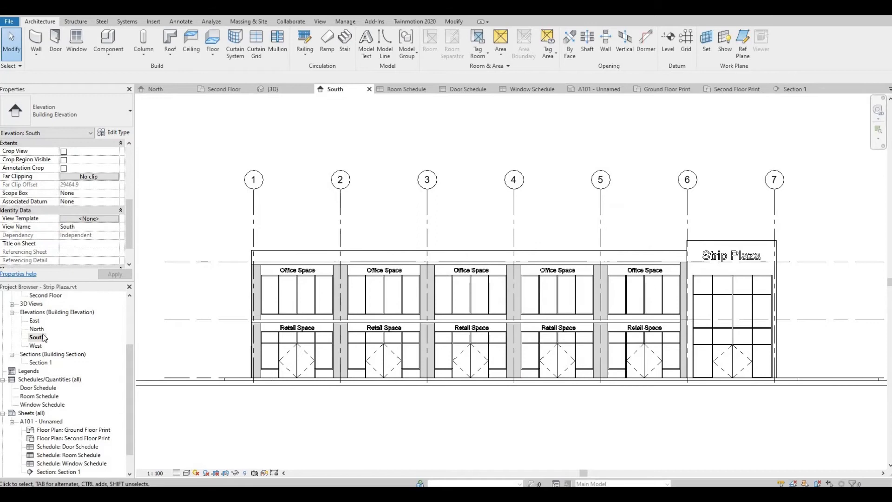
- Select the East, North, South and West elevations together and open the view template settings for applying one to all four
{"action": "left_click", "coordinate": [36, 322]}
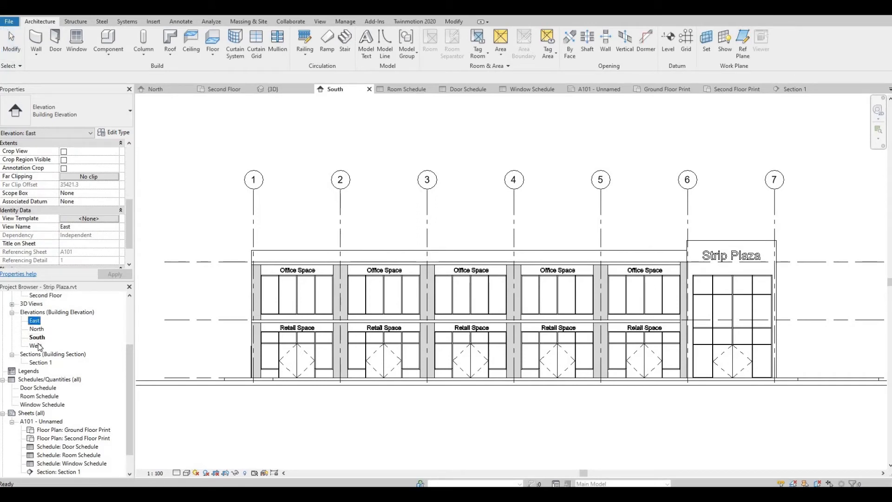
{"action": "left_click", "coordinate": [36, 346], "text": "ctrl"}
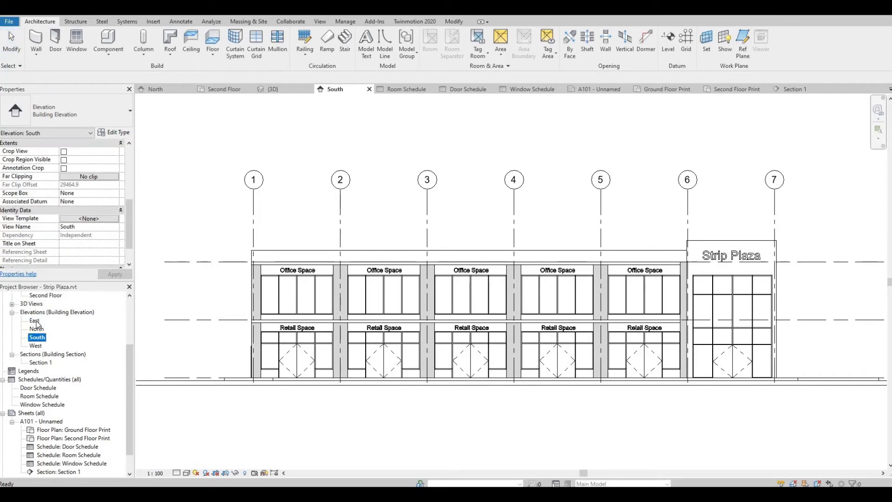
{"action": "left_click", "coordinate": [33, 347], "text": "ctrl"}
{"action": "left_click", "coordinate": [35, 346], "text": "shift"}
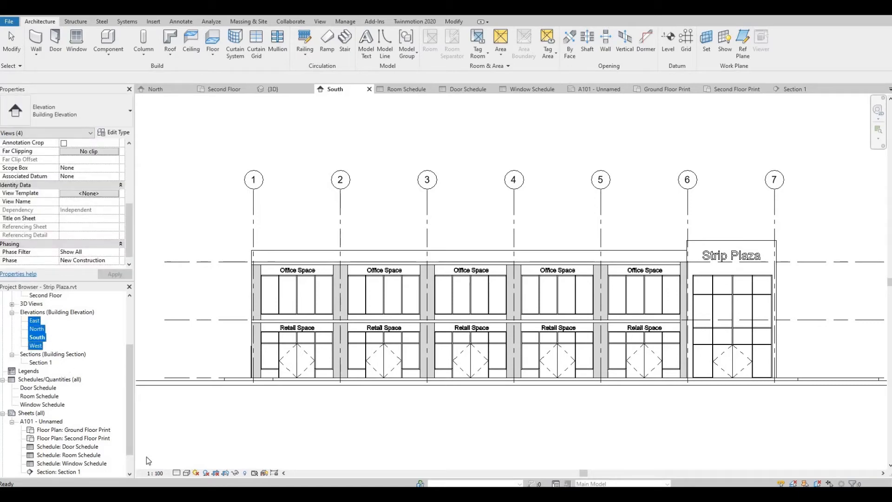
{"action": "right_click", "coordinate": [36, 344]}
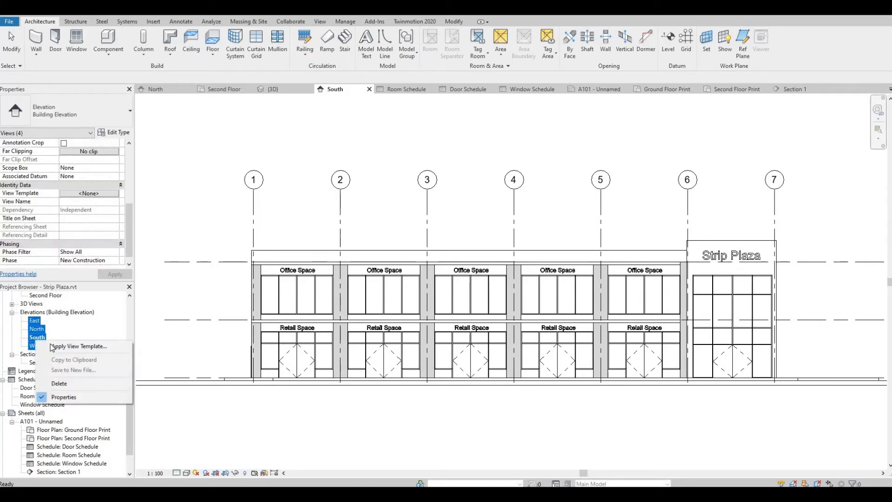
{"action": "left_click", "coordinate": [56, 346]}
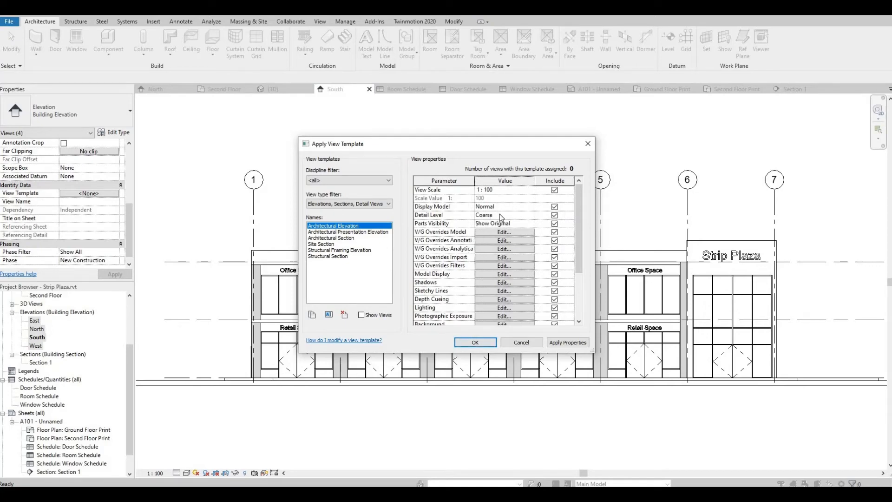
- Set the Detail Level of the Architectural Elevation template to Fine
{"action": "left_click", "coordinate": [519, 215]}
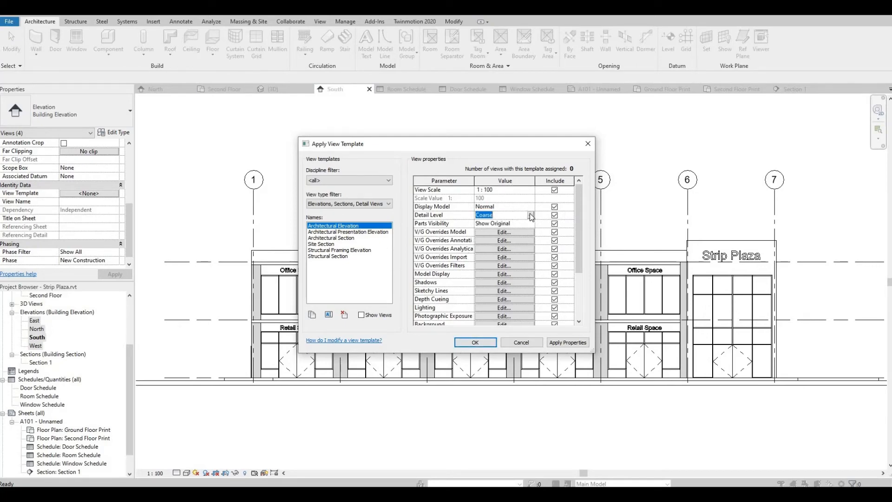
{"action": "left_click", "coordinate": [531, 215]}
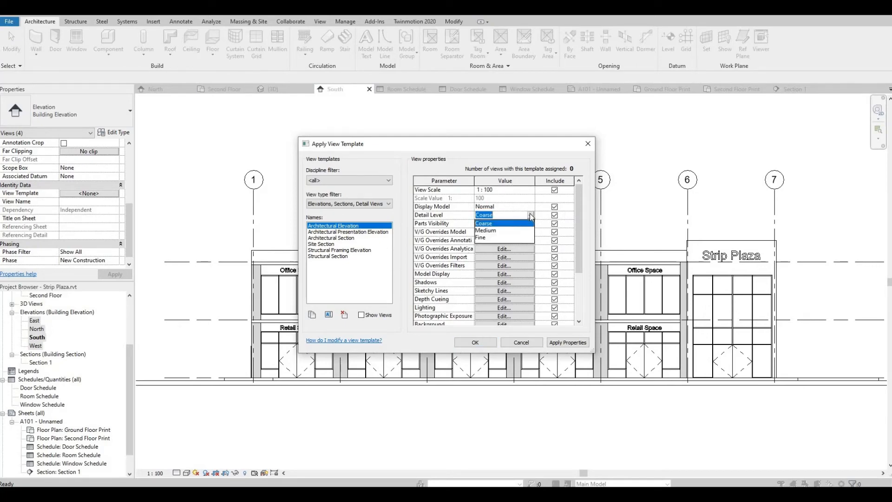
{"action": "left_click", "coordinate": [489, 238]}
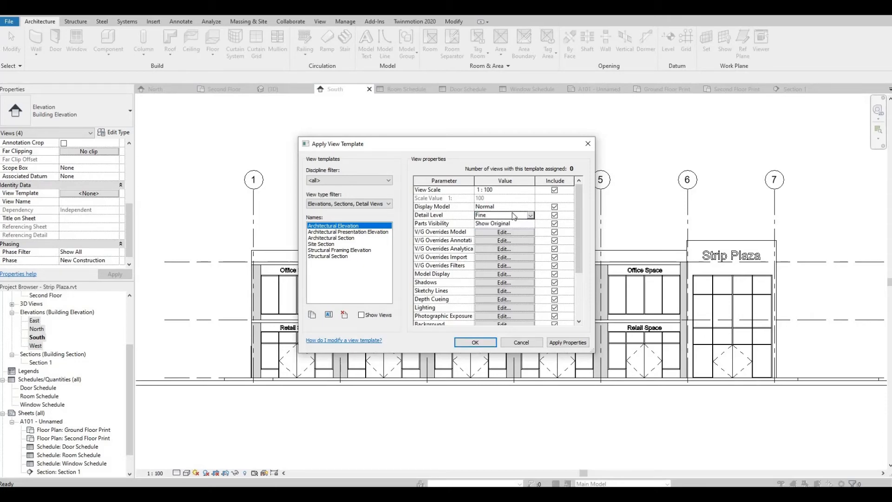
{"action": "left_click", "coordinate": [530, 215]}
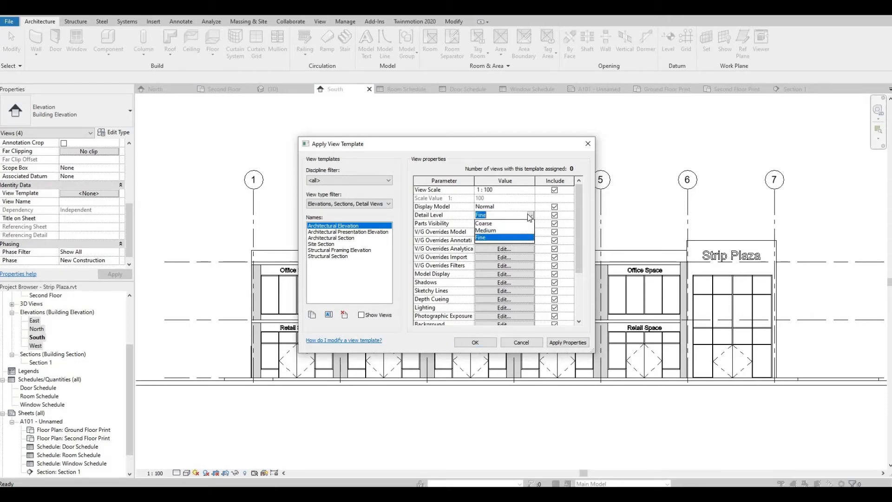
{"action": "left_click", "coordinate": [521, 209]}
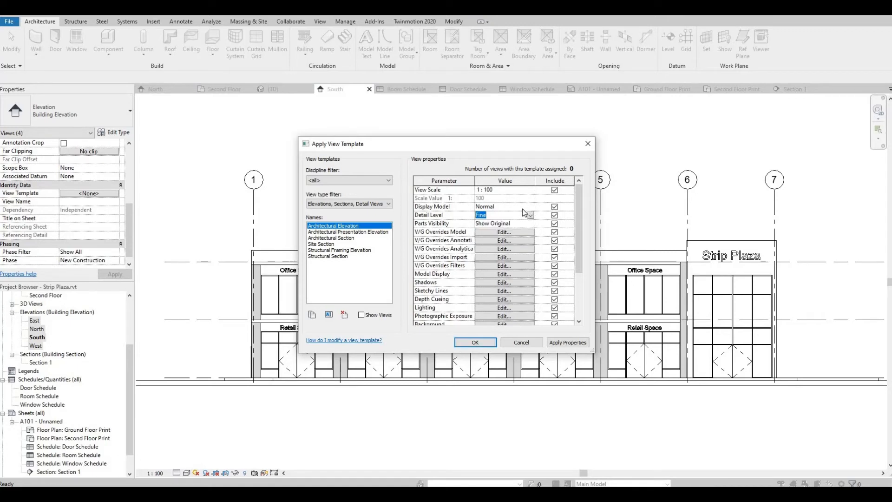
{"action": "left_click", "coordinate": [529, 207]}
{"action": "left_click", "coordinate": [530, 206]}
{"action": "left_click", "coordinate": [530, 206]}
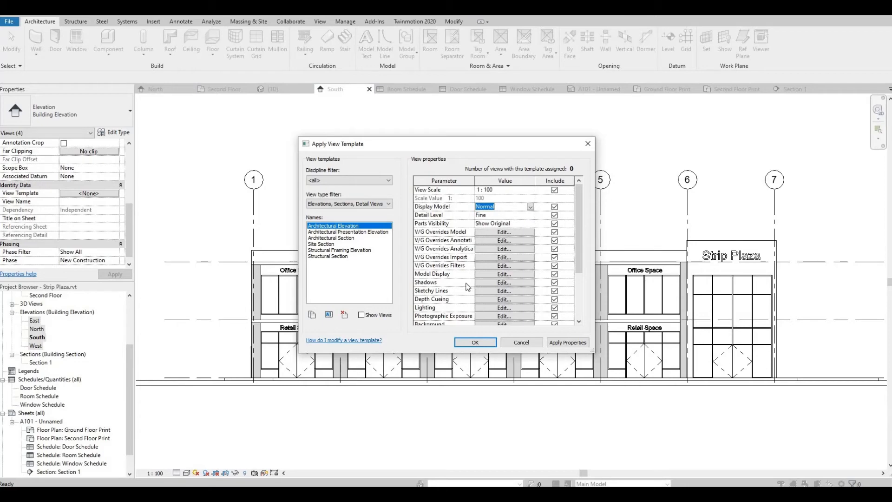
- Turn on Show Ambient Shadows in the Architectural Elevation template and apply the template to the four selected elevations
{"action": "scroll", "coordinate": [468, 286], "scroll_direction": "down", "scroll_amount": 2}
{"action": "scroll", "coordinate": [468, 289], "scroll_direction": "down", "scroll_amount": 1}
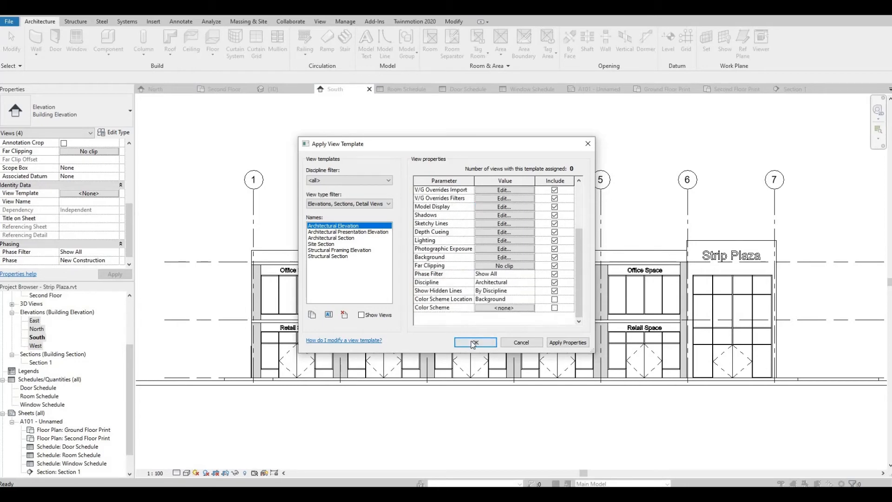
{"action": "scroll", "coordinate": [477, 312], "scroll_direction": "up", "scroll_amount": 1}
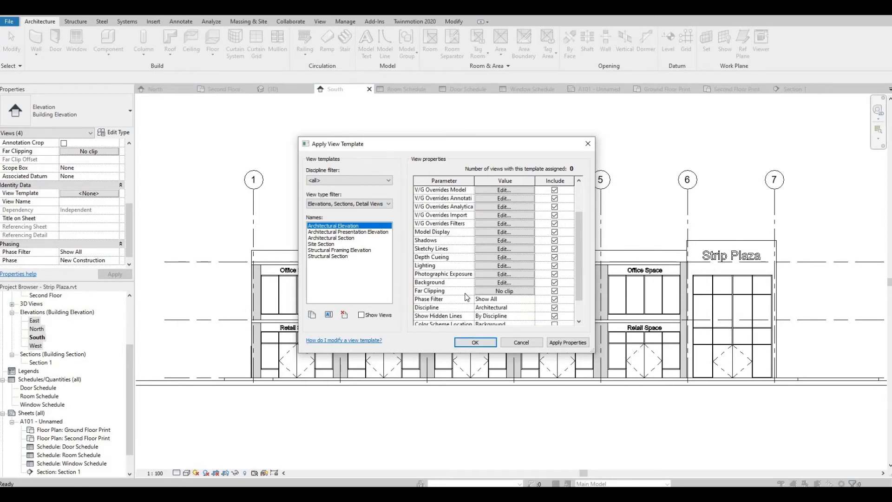
{"action": "left_click", "coordinate": [488, 243]}
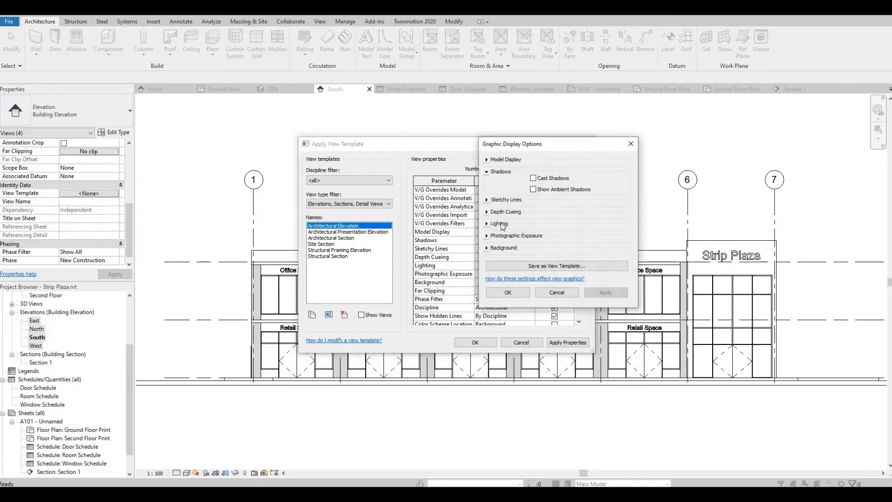
{"action": "left_click", "coordinate": [537, 190]}
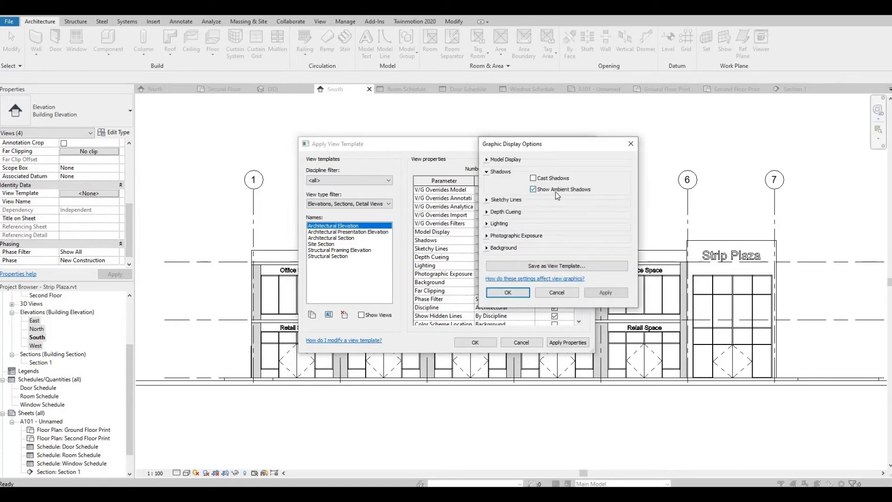
{"action": "left_click", "coordinate": [488, 213]}
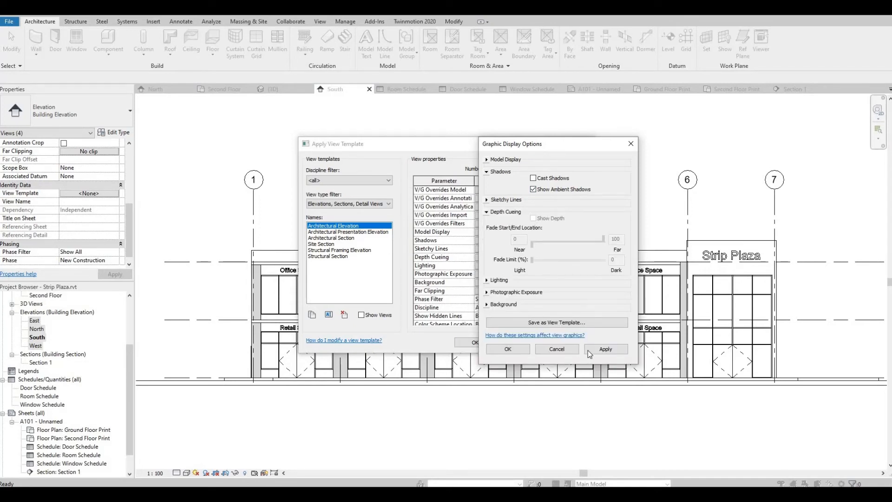
{"action": "left_click", "coordinate": [606, 349]}
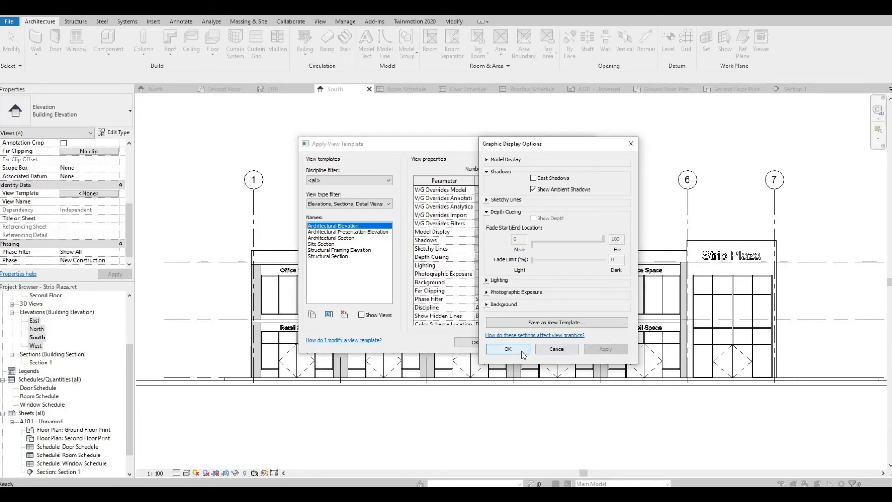
{"action": "left_click", "coordinate": [508, 349]}
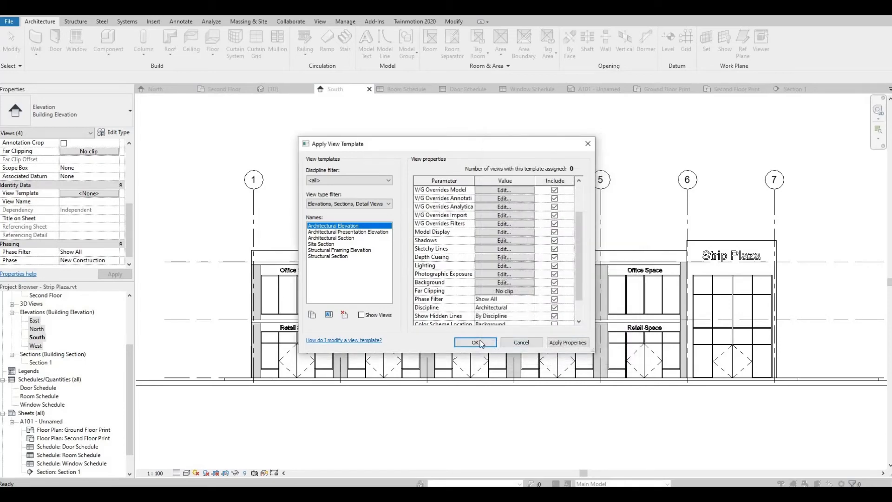
{"action": "left_click", "coordinate": [481, 343]}
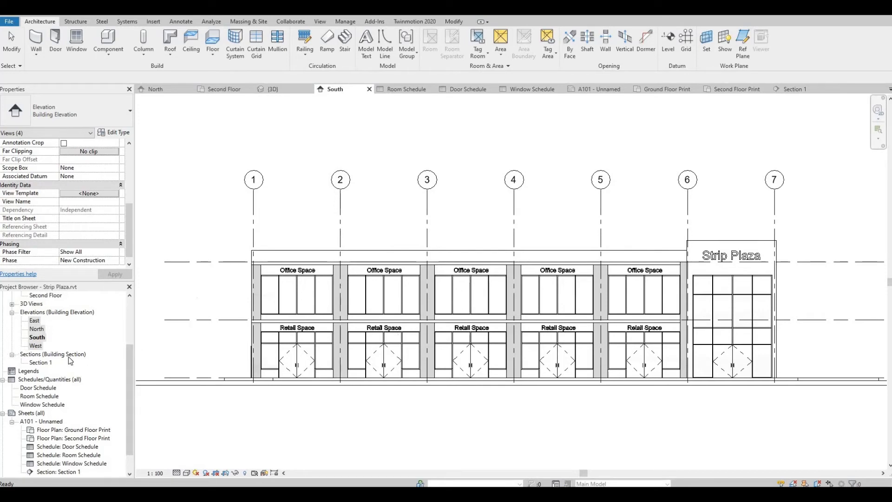
- Check the South elevation's detail level and look over the North, South and West elevations for the template's effect
{"action": "left_click", "coordinate": [34, 321]}
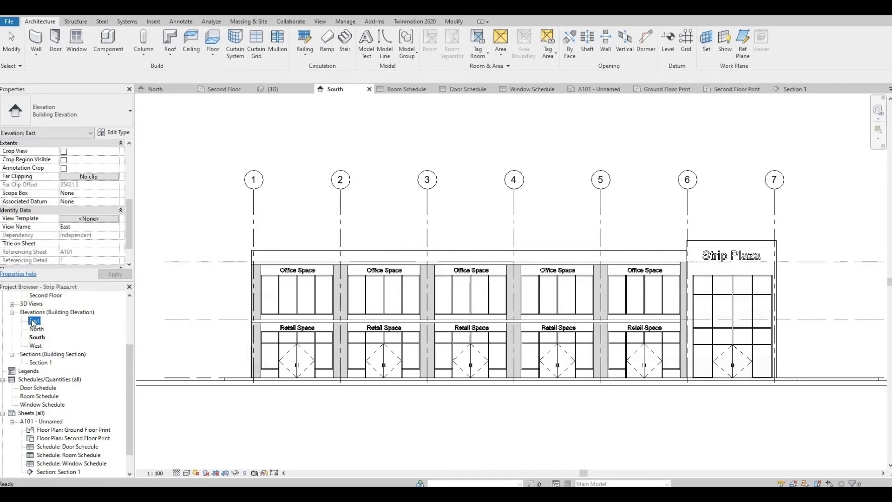
{"action": "left_click", "coordinate": [180, 468]}
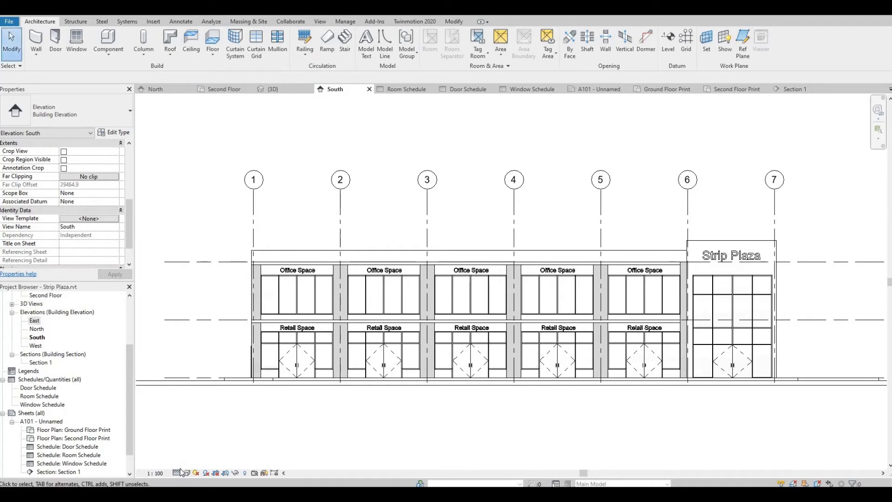
{"action": "left_click", "coordinate": [178, 472]}
{"action": "left_click", "coordinate": [182, 394]}
{"action": "double_click", "coordinate": [36, 329]}
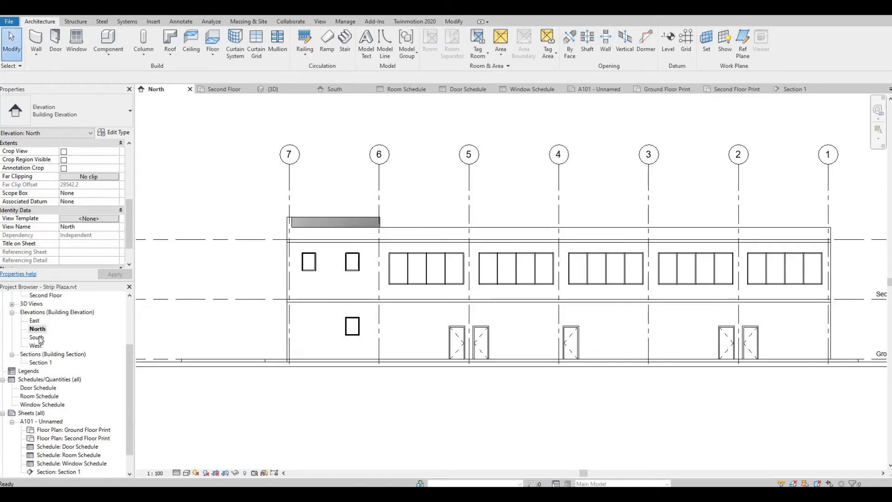
{"action": "double_click", "coordinate": [38, 338]}
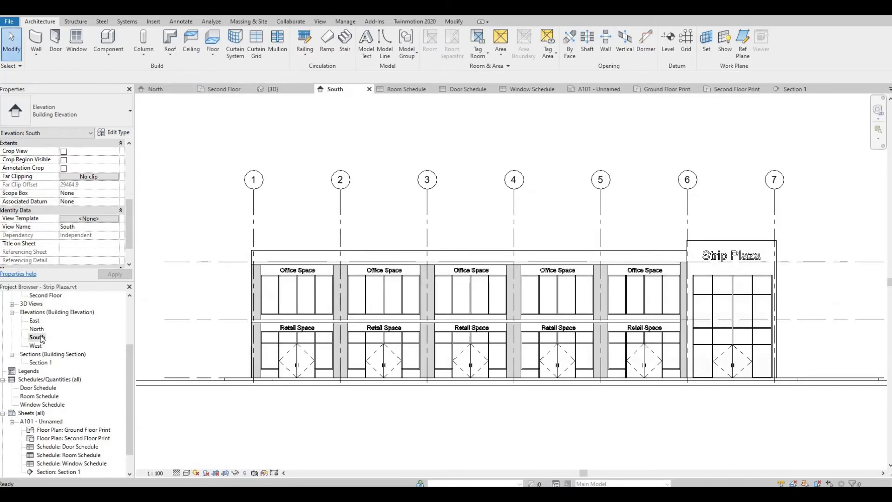
{"action": "double_click", "coordinate": [36, 347]}
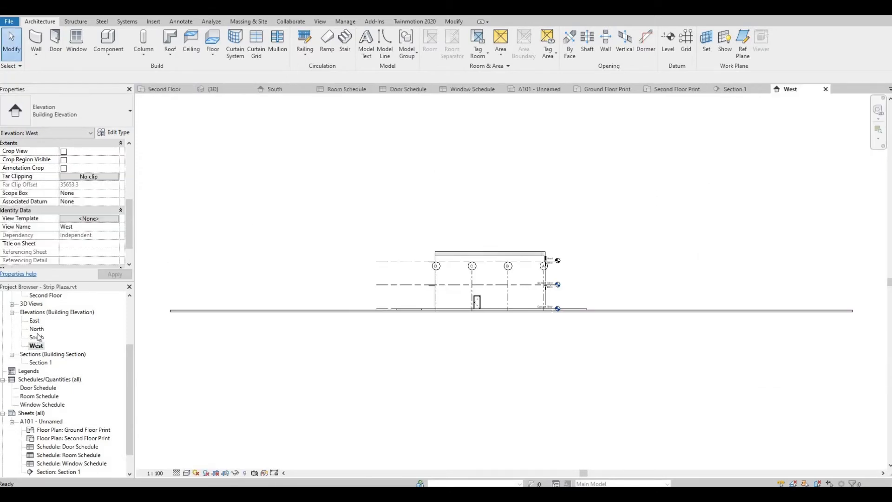
- Examine the West elevation up close and go through the East, North and South elevations to compare their display
{"action": "left_click", "coordinate": [35, 321]}
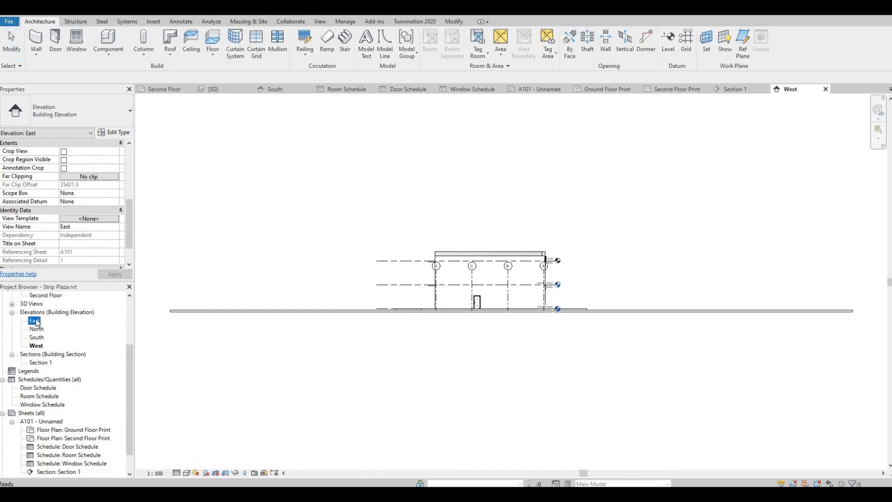
{"action": "left_click", "coordinate": [36, 322]}
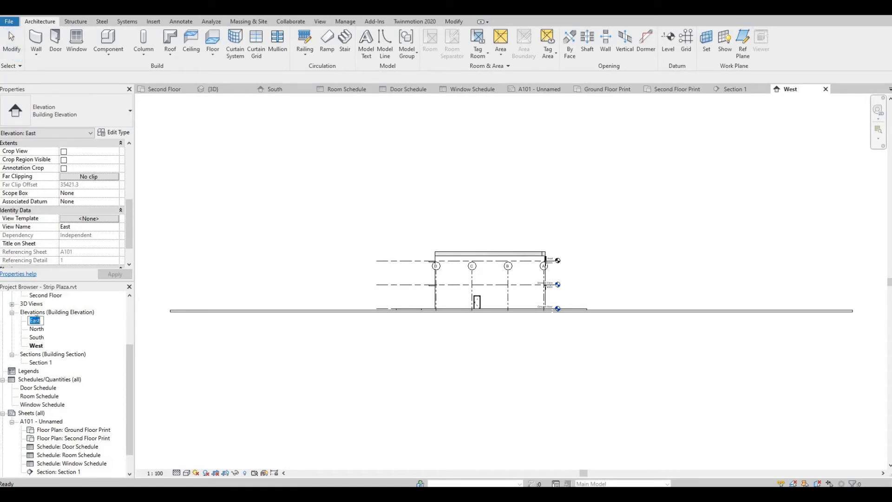
{"action": "left_click", "coordinate": [55, 325]}
{"action": "left_click", "coordinate": [455, 242]}
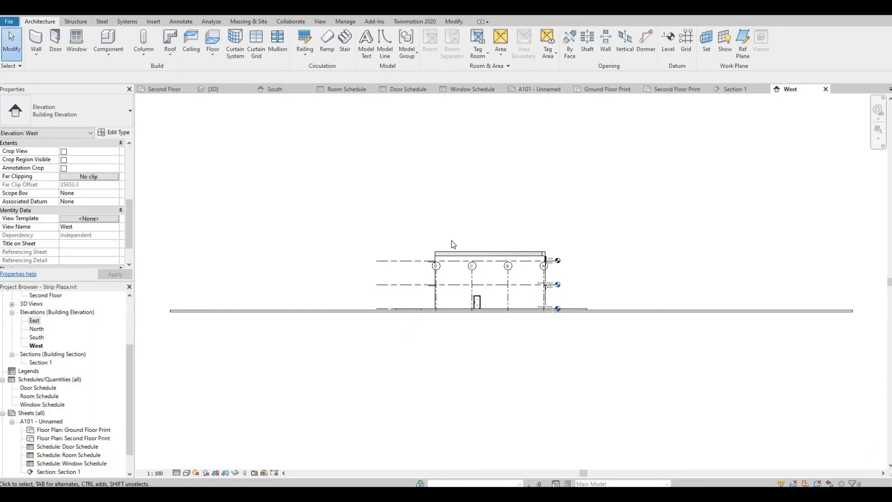
{"action": "scroll", "coordinate": [453, 242], "scroll_direction": "up", "scroll_amount": 3}
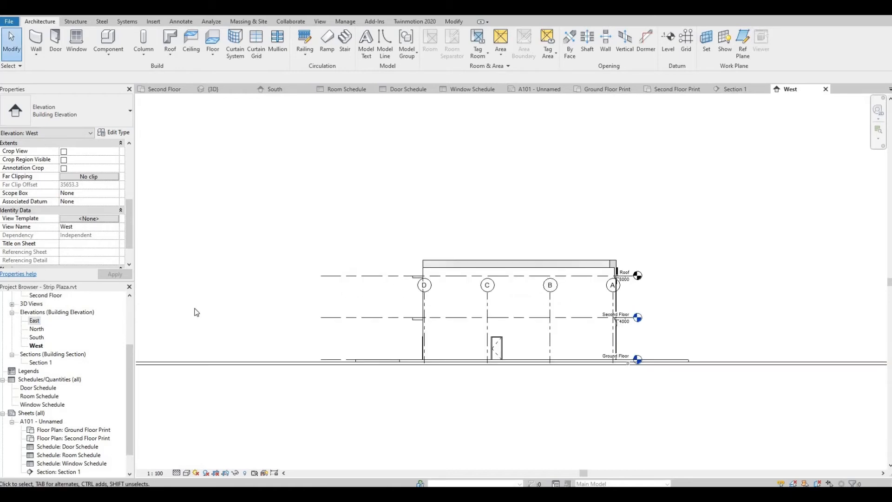
{"action": "double_click", "coordinate": [35, 321]}
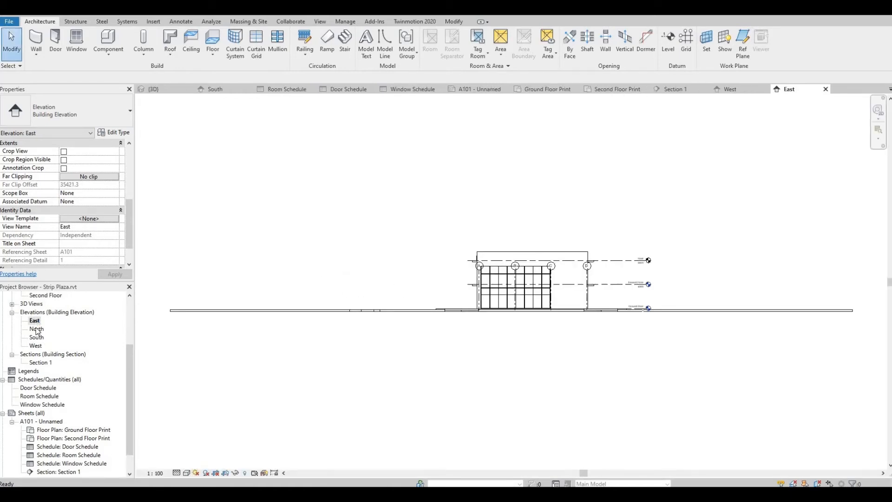
{"action": "double_click", "coordinate": [36, 330]}
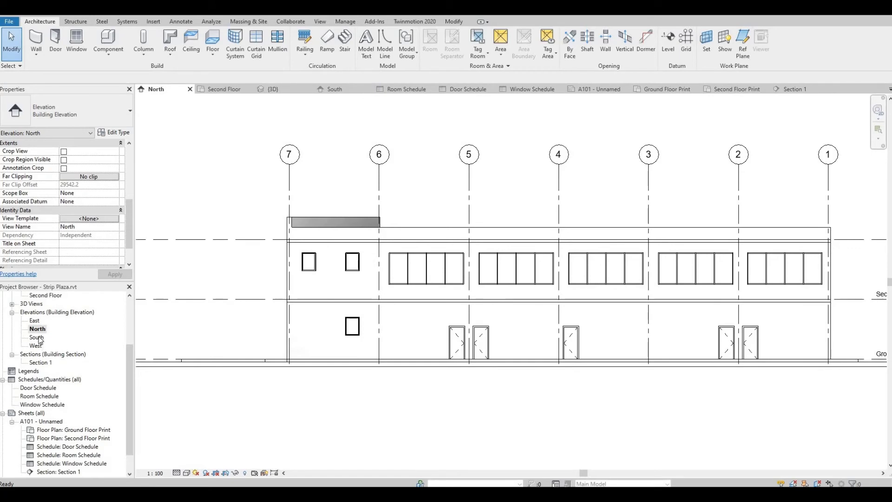
{"action": "double_click", "coordinate": [37, 338]}
{"action": "double_click", "coordinate": [36, 346]}
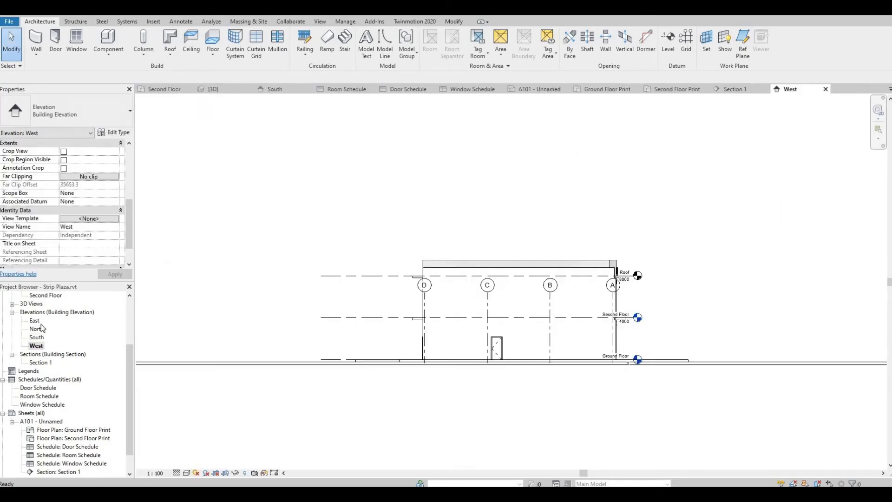
- Assign the Architectural Elevation view template to the East elevation view
{"action": "double_click", "coordinate": [35, 321]}
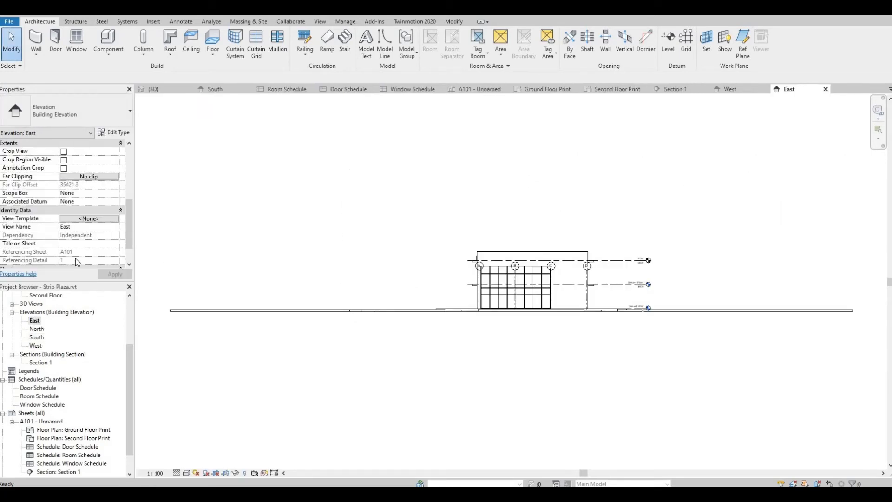
{"action": "left_click", "coordinate": [84, 219]}
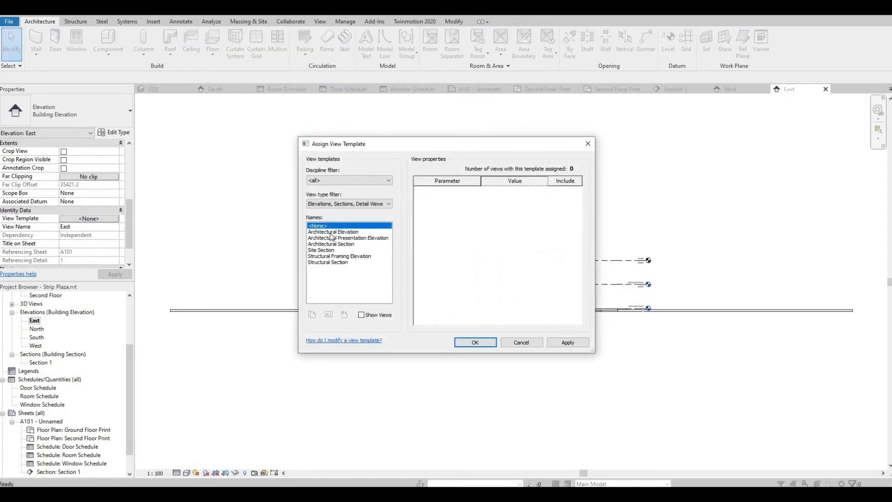
{"action": "key", "text": "Down"}
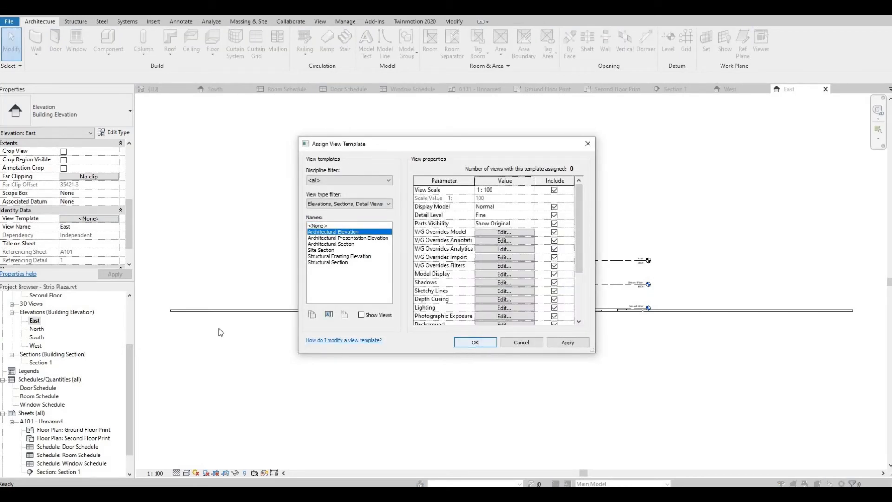
{"action": "left_click", "coordinate": [475, 343]}
- Assign the Architectural Elevation view template to the North and South elevation views
{"action": "left_click", "coordinate": [37, 328]}
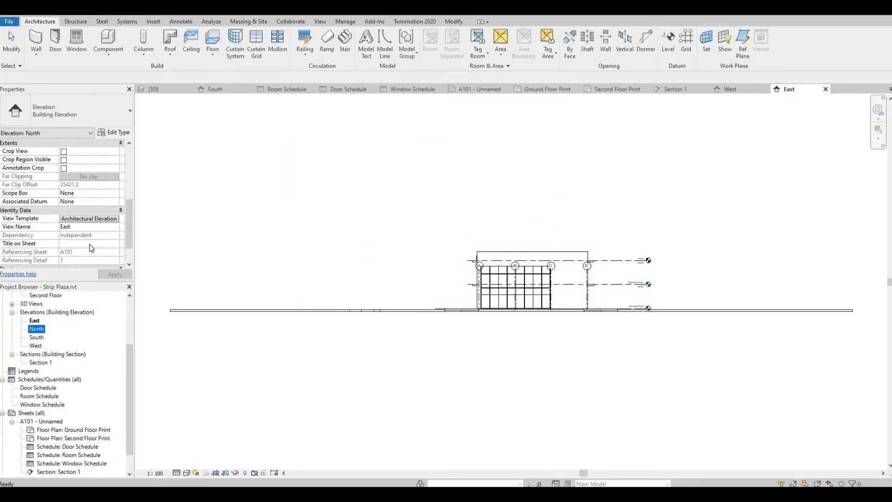
{"action": "left_click", "coordinate": [88, 218]}
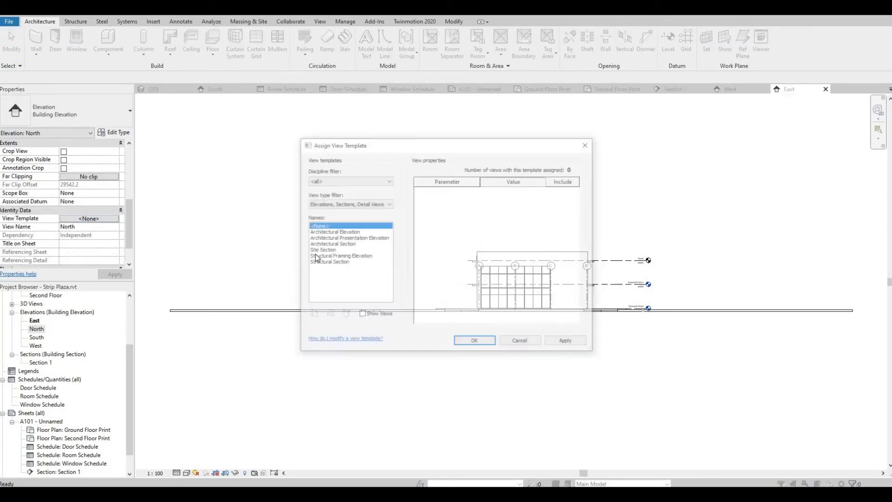
{"action": "key", "text": "Down"}
{"action": "left_click", "coordinate": [476, 342]}
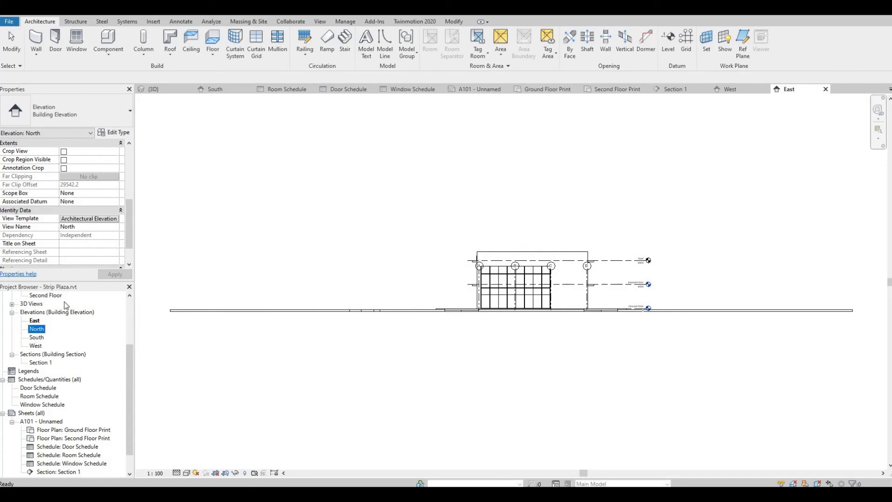
{"action": "key", "text": "Down"}
{"action": "left_click", "coordinate": [82, 220]}
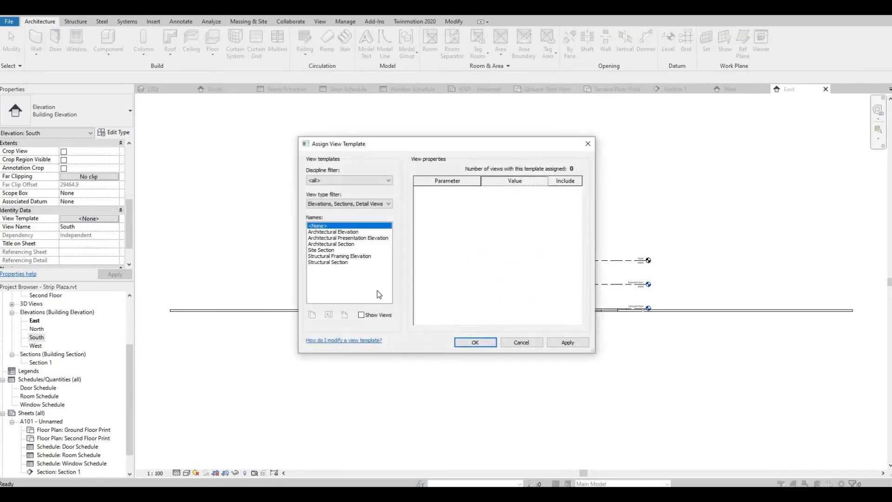
{"action": "key", "text": "Down"}
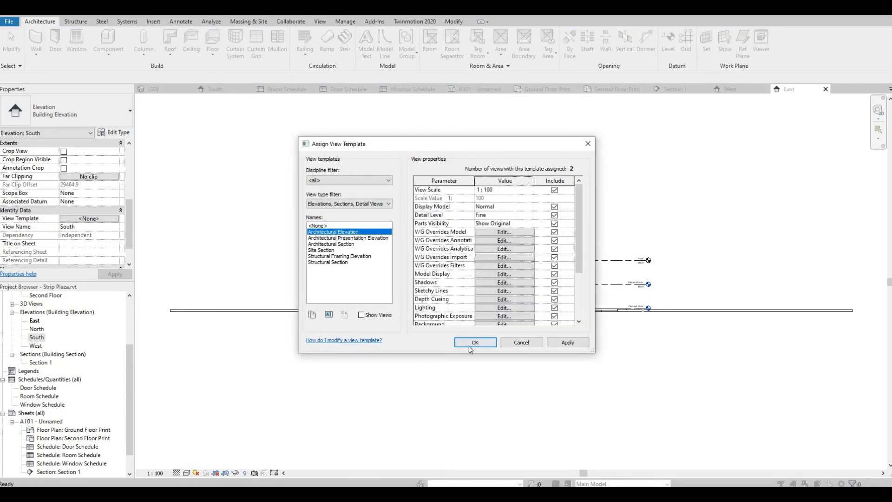
{"action": "key", "text": "Return"}
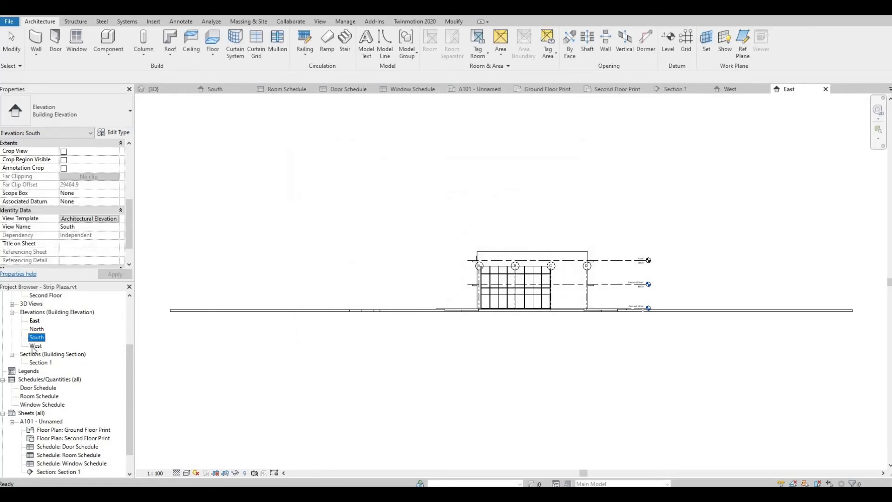
- Open the West elevation and assign the Architectural Elevation view template to it
{"action": "double_click", "coordinate": [34, 346]}
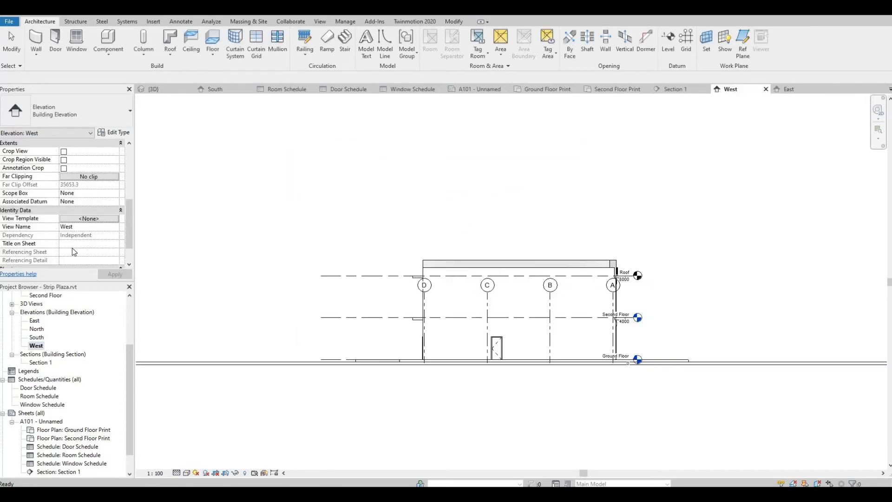
{"action": "left_click", "coordinate": [89, 219]}
{"action": "key", "text": "Down"}
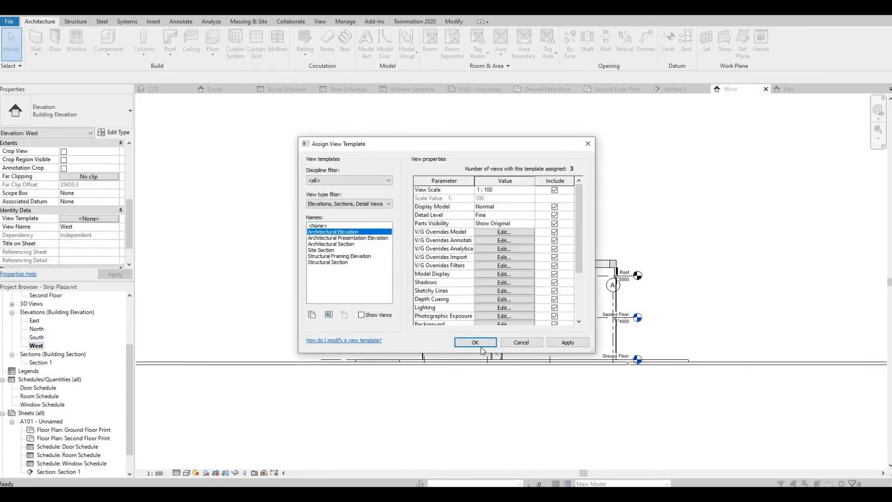
{"action": "left_click", "coordinate": [478, 343]}
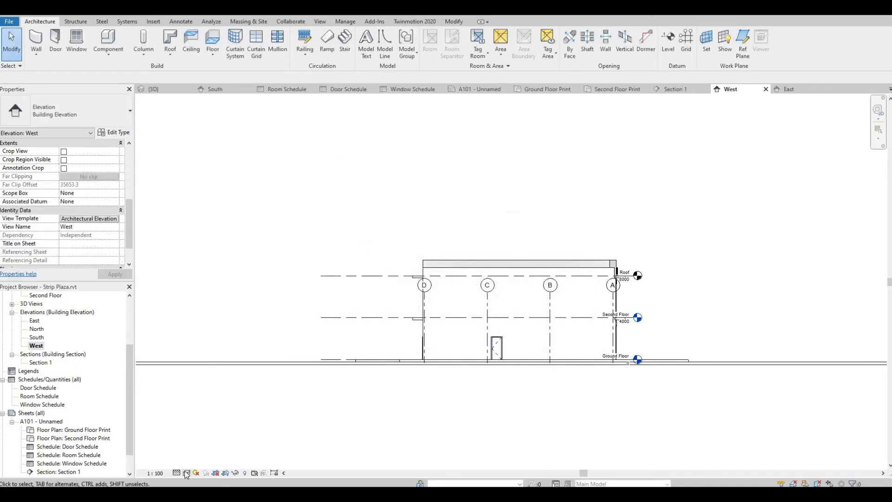
- Open the East elevation and check the Shadows and Depth Cueing settings in its Graphic Display Options
{"action": "double_click", "coordinate": [35, 320]}
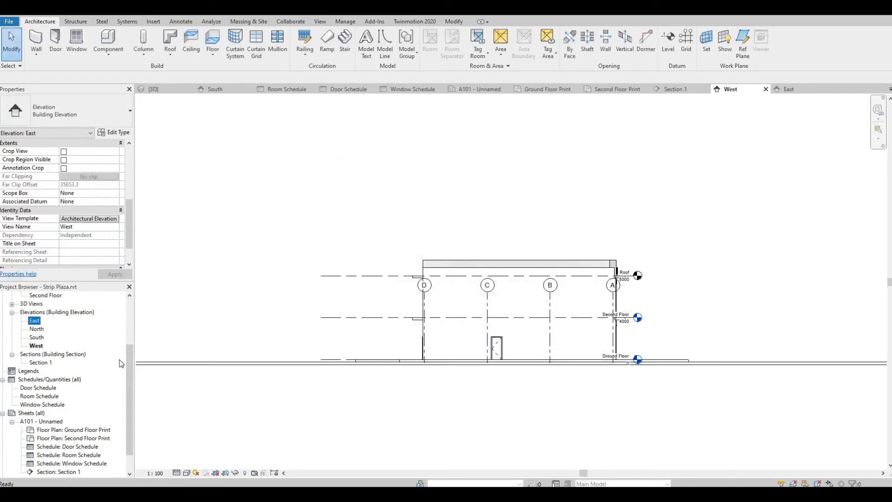
{"action": "left_click", "coordinate": [187, 473]}
{"action": "left_click", "coordinate": [223, 403]}
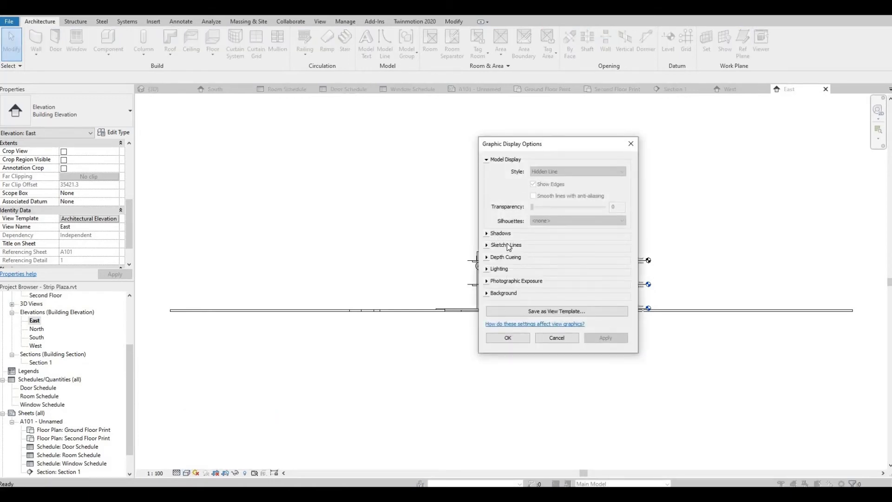
{"action": "left_click", "coordinate": [502, 234]}
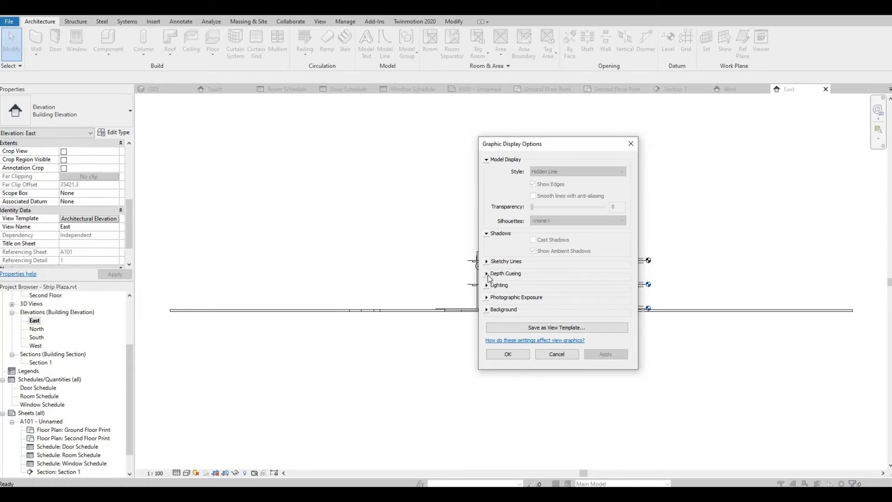
{"action": "left_click", "coordinate": [502, 274]}
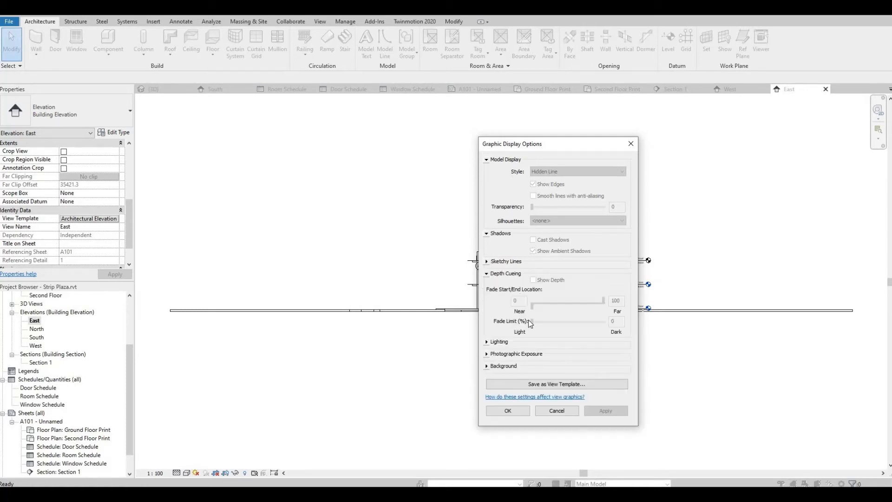
{"action": "left_click", "coordinate": [527, 411]}
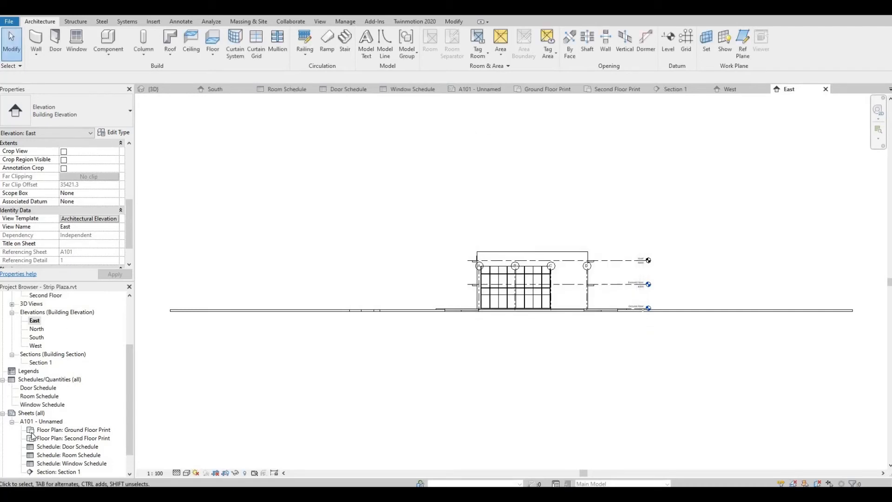
- Try to place the East elevation on sheet A101 beside Section 1
{"action": "scroll", "coordinate": [39, 429], "scroll_direction": "down", "scroll_amount": 1}
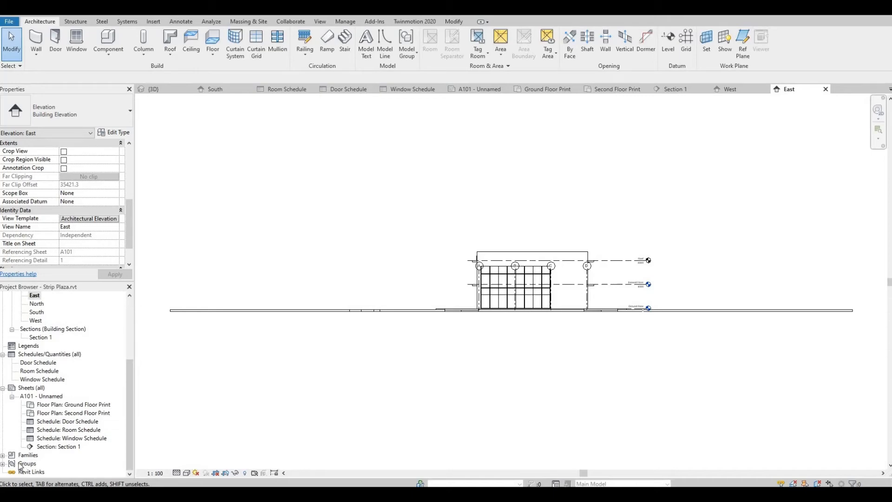
{"action": "double_click", "coordinate": [44, 397]}
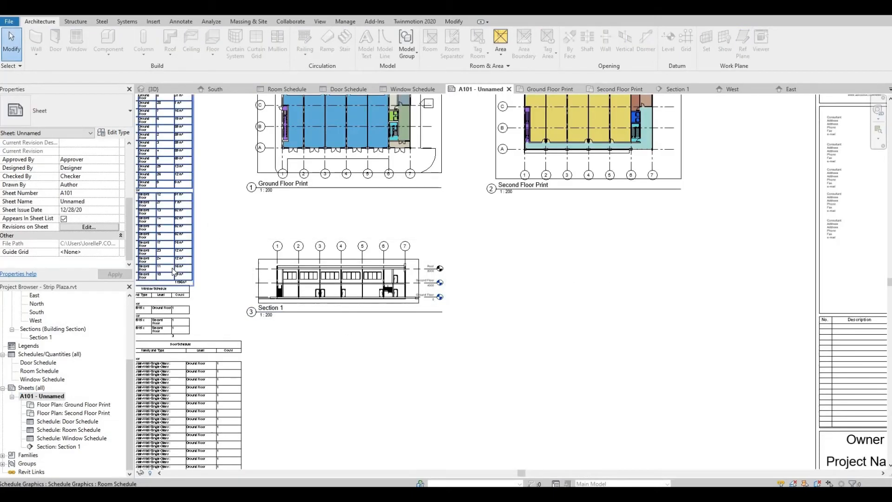
{"action": "scroll", "coordinate": [237, 227], "scroll_direction": "down", "scroll_amount": 2}
{"action": "middle_click_drag", "start_coordinate": [219, 231], "coordinate": [250, 224]}
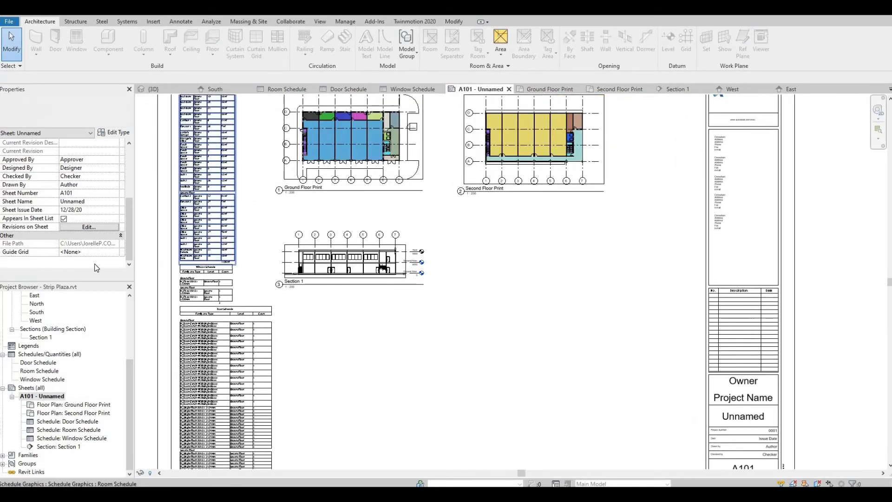
{"action": "scroll", "coordinate": [37, 315], "scroll_direction": "up", "scroll_amount": 1}
{"action": "left_click", "coordinate": [35, 313]}
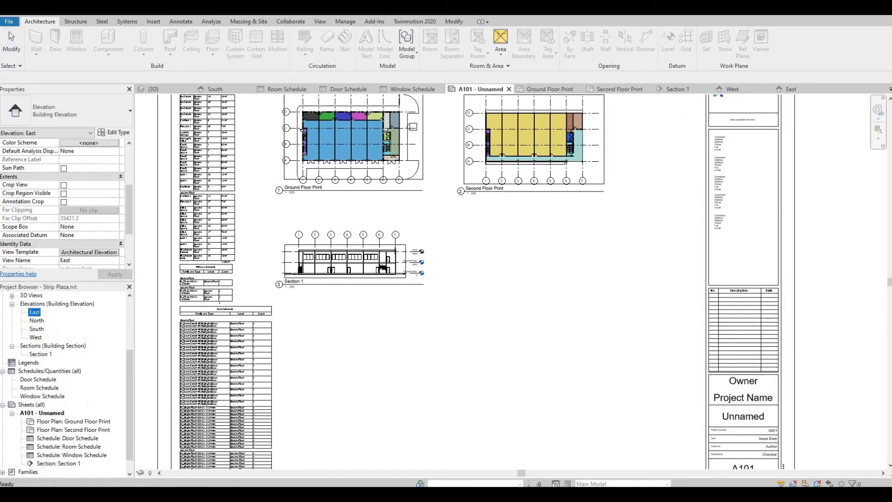
{"action": "left_click", "coordinate": [513, 280]}
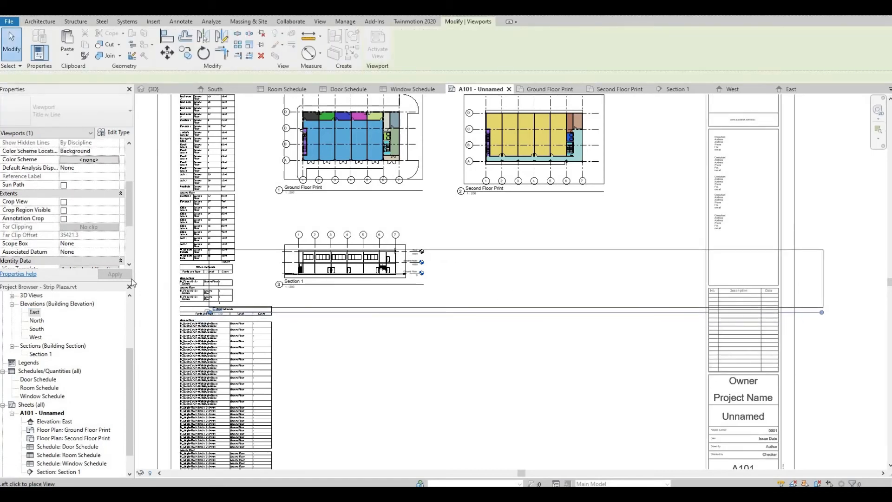
- Set the Architectural Elevation template's view scale to 1:200 through the East elevation and apply it
{"action": "double_click", "coordinate": [35, 313]}
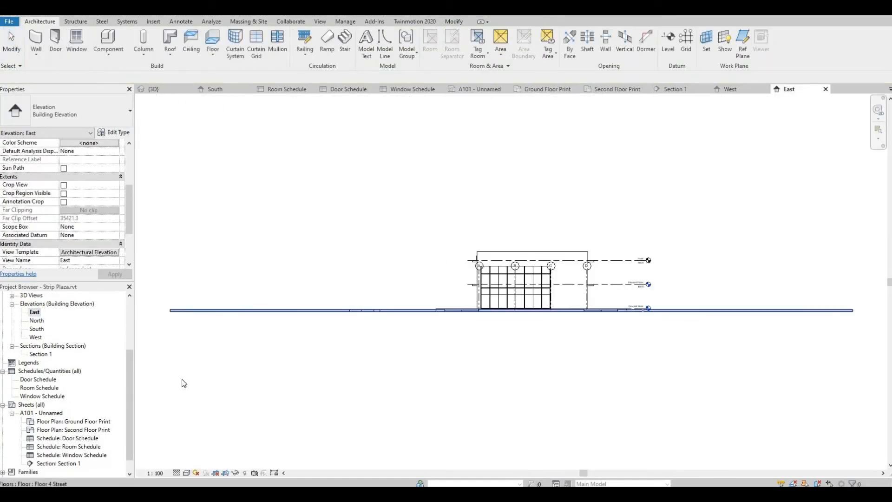
{"action": "left_click", "coordinate": [156, 473]}
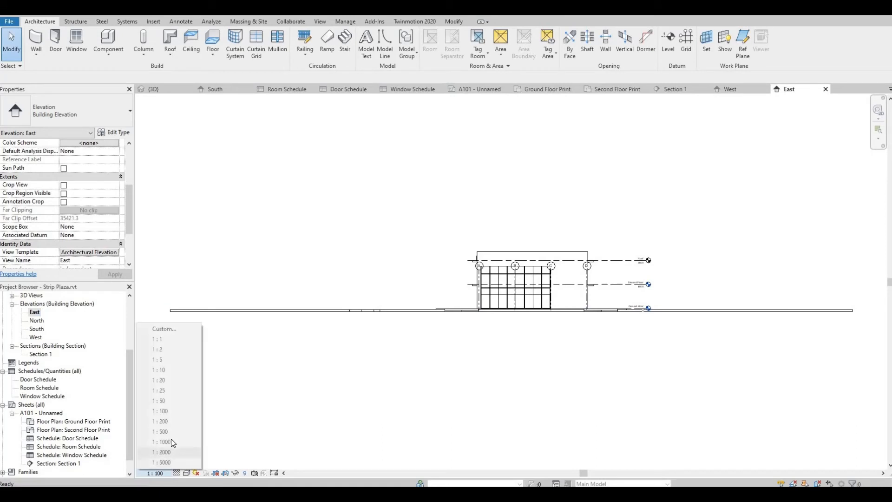
{"action": "left_click", "coordinate": [351, 386]}
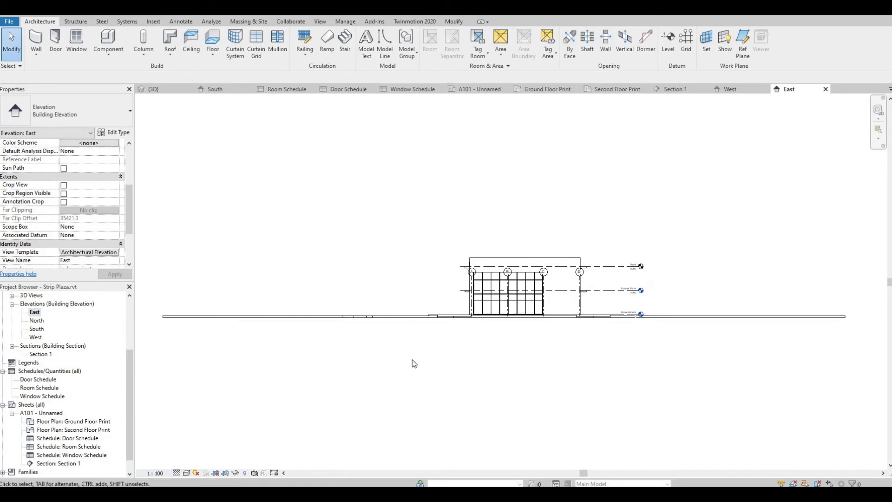
{"action": "scroll", "coordinate": [351, 386], "scroll_direction": "down", "scroll_amount": 2}
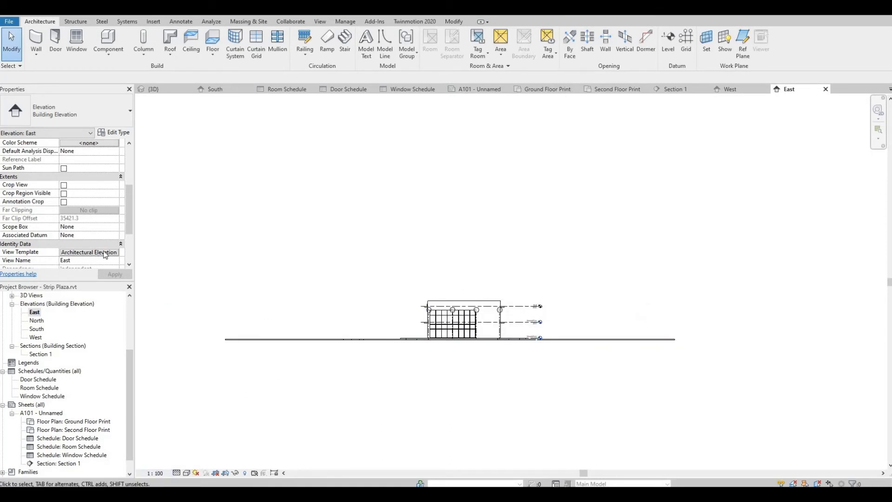
{"action": "left_click", "coordinate": [105, 253]}
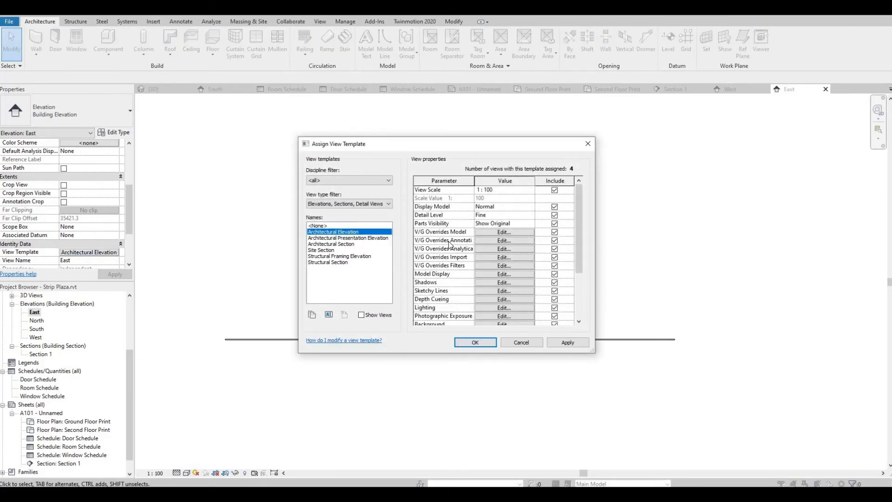
{"action": "left_click", "coordinate": [519, 190]}
{"action": "left_click", "coordinate": [530, 190]}
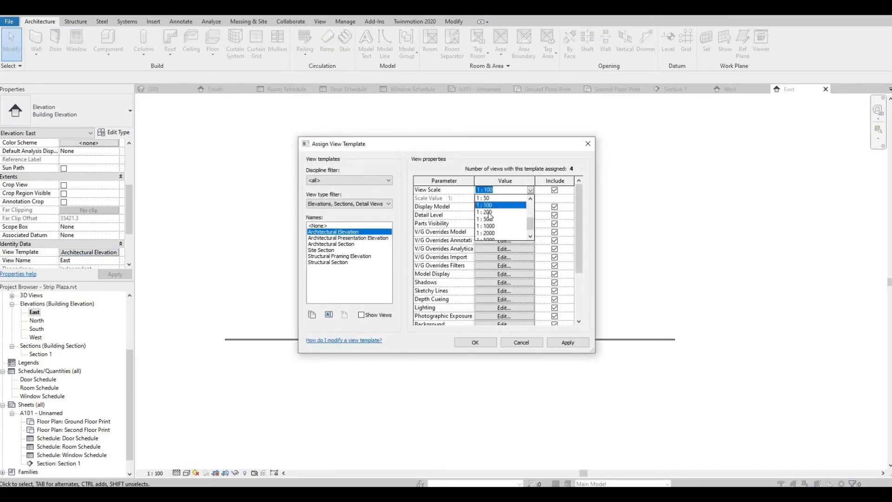
{"action": "left_click", "coordinate": [564, 346]}
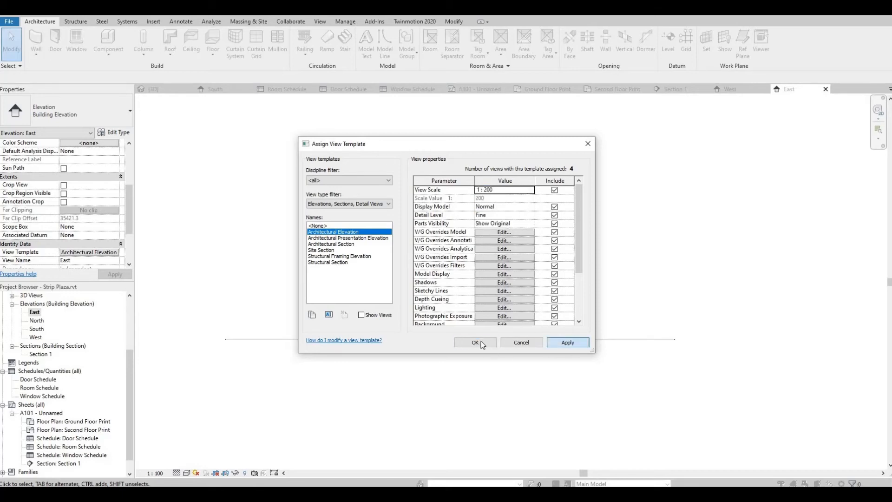
{"action": "left_click", "coordinate": [475, 342]}
- Check the North elevation's template scale, shadow and depth cueing settings, and return to sheet A101
{"action": "double_click", "coordinate": [35, 321]}
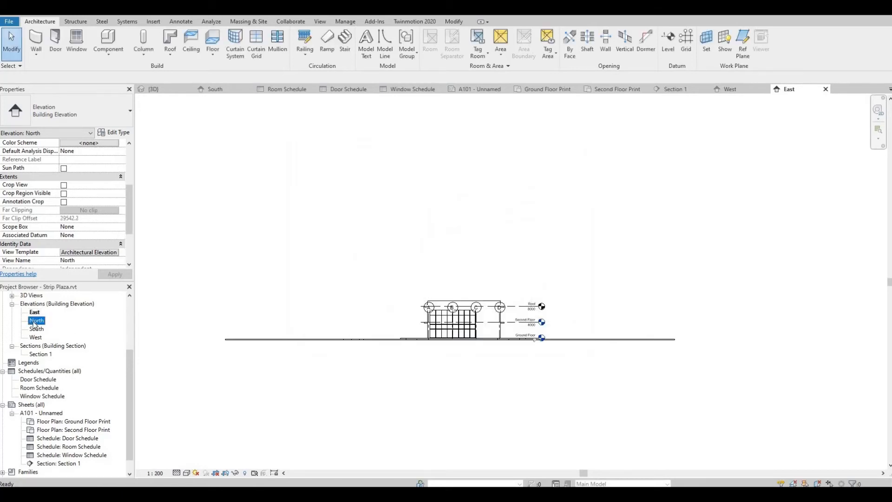
{"action": "scroll", "coordinate": [154, 291], "scroll_direction": "down", "scroll_amount": 1}
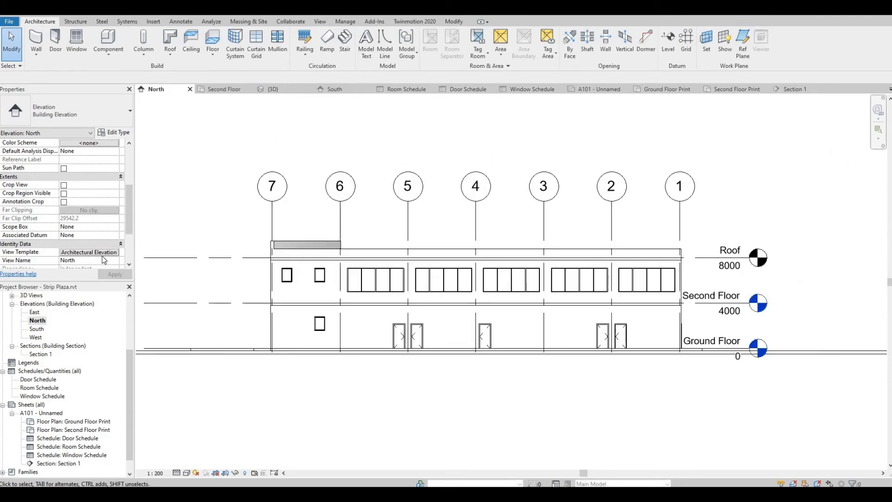
{"action": "left_click", "coordinate": [103, 255]}
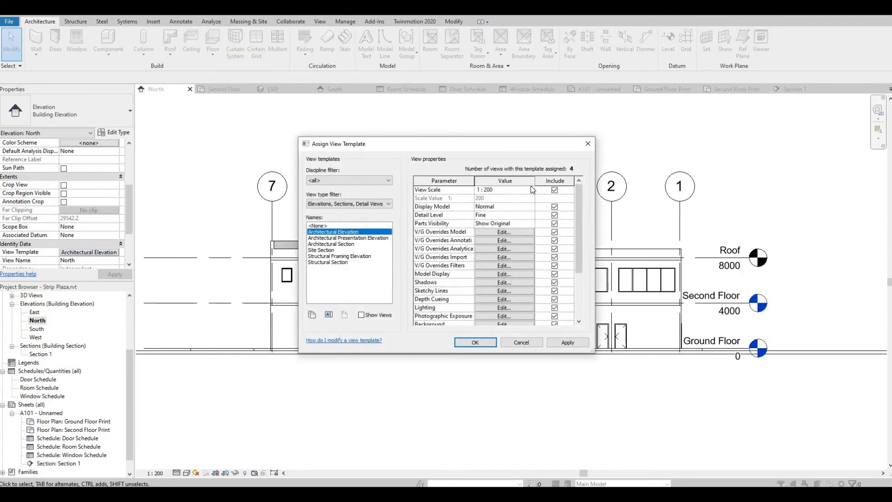
{"action": "left_click", "coordinate": [587, 145]}
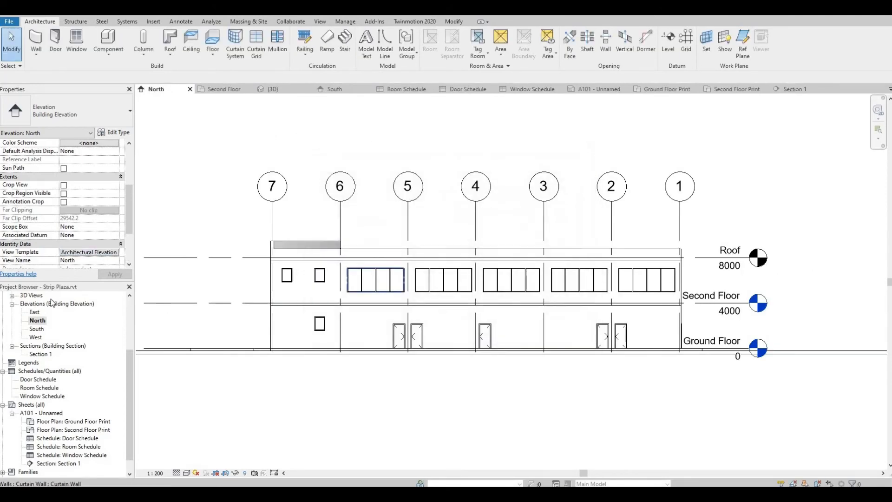
{"action": "left_click", "coordinate": [89, 255]}
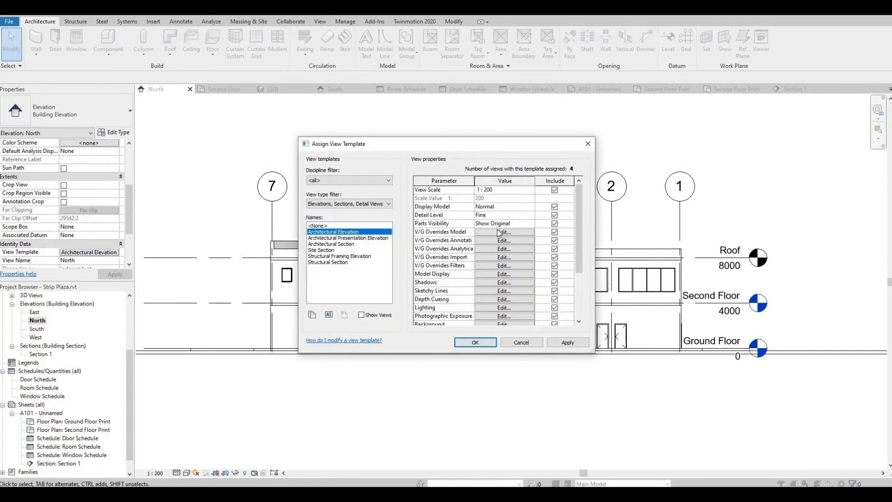
{"action": "left_click", "coordinate": [484, 282]}
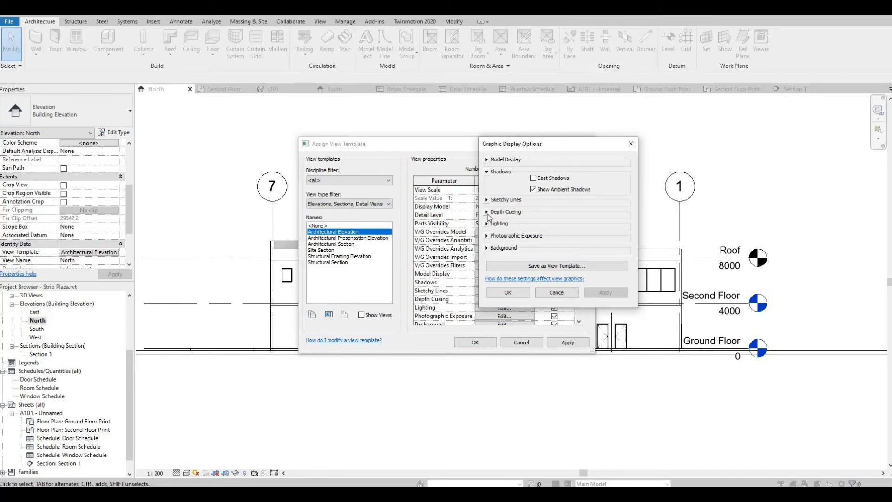
{"action": "left_click", "coordinate": [488, 212]}
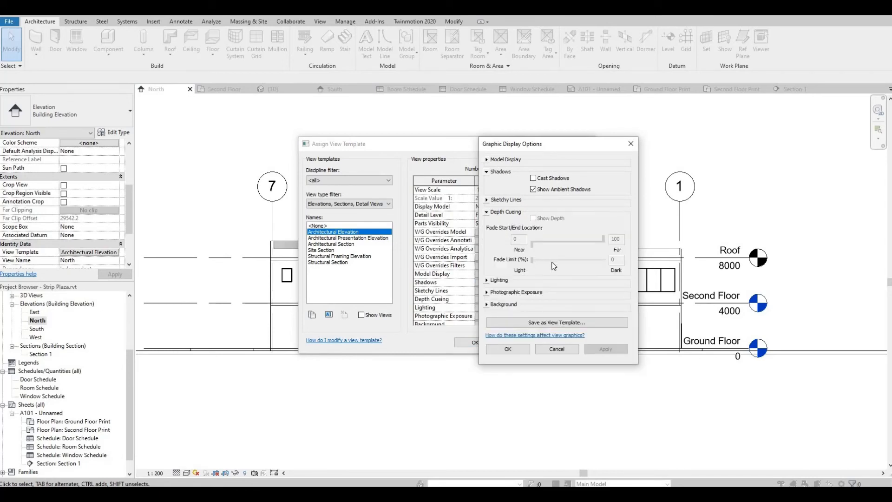
{"action": "key", "text": "Escape"}
{"action": "key", "text": "Escape"}
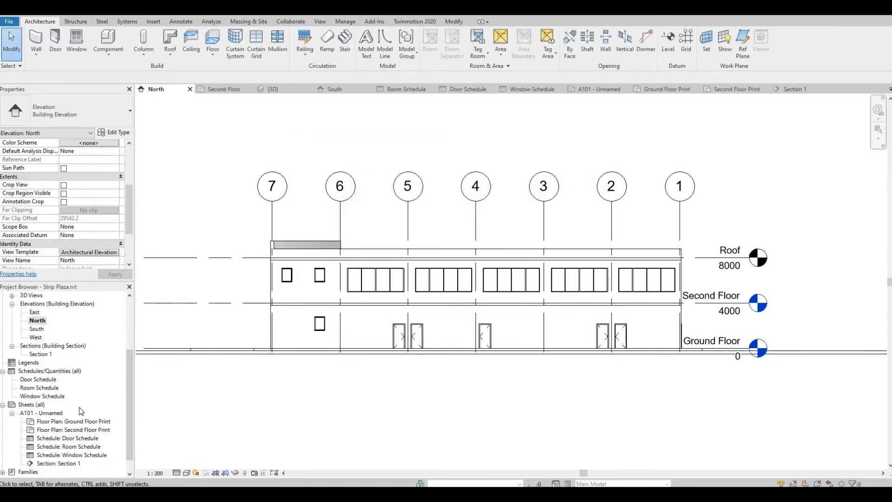
{"action": "double_click", "coordinate": [51, 412]}
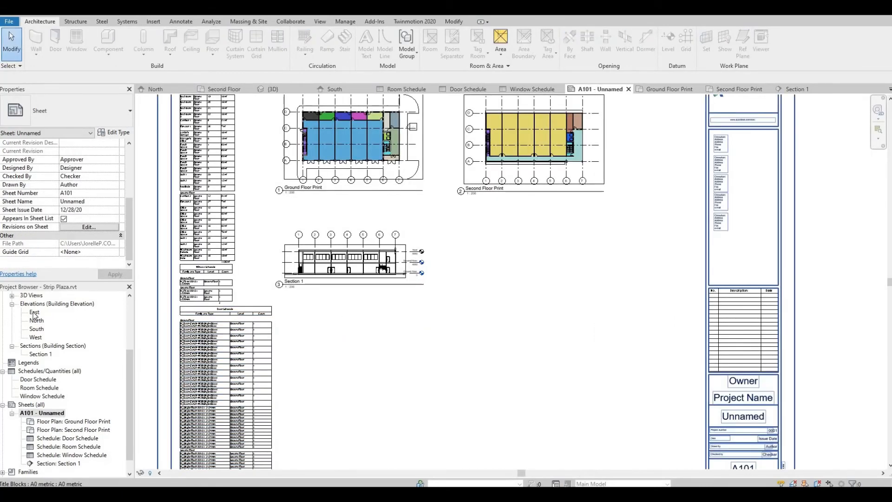
- Place the South elevation on sheet A101 below Section 1, near the sheet's lower edge
{"action": "left_click", "coordinate": [37, 329]}
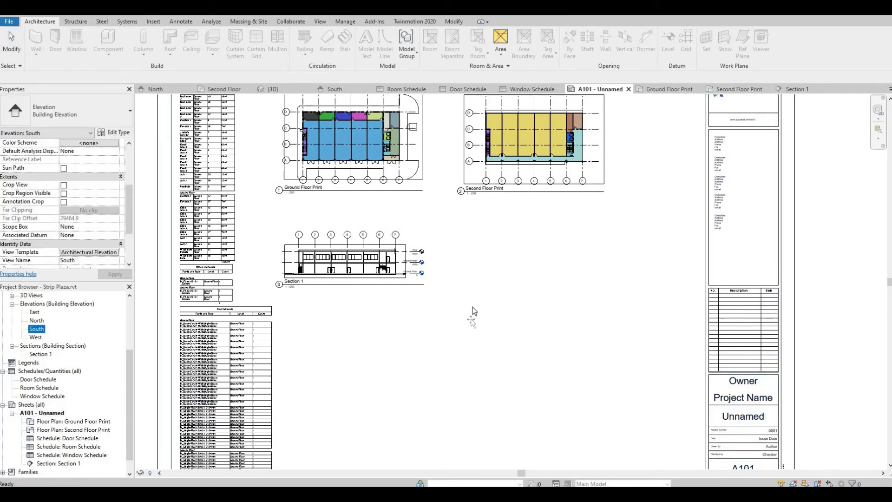
{"action": "left_click_drag", "start_coordinate": [489, 299], "coordinate": [488, 300]}
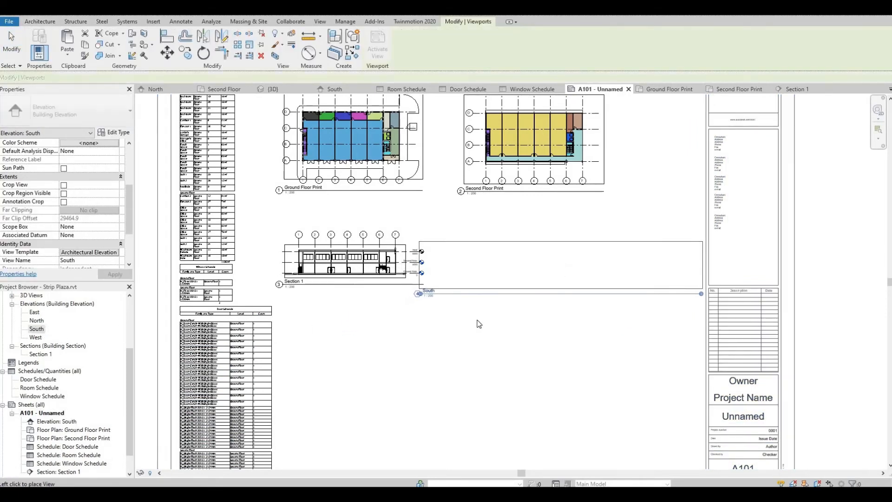
{"action": "middle_click_drag", "start_coordinate": [480, 337], "coordinate": [482, 267]}
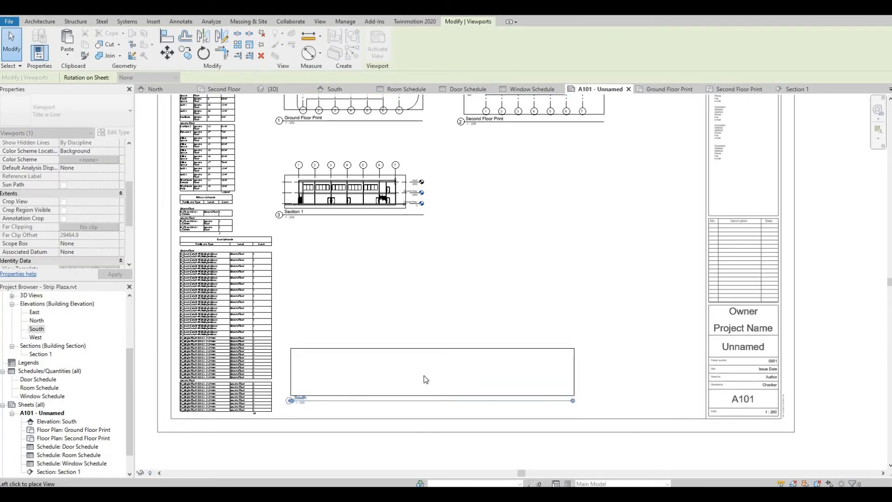
{"action": "scroll", "coordinate": [424, 374], "scroll_direction": "up", "scroll_amount": 1}
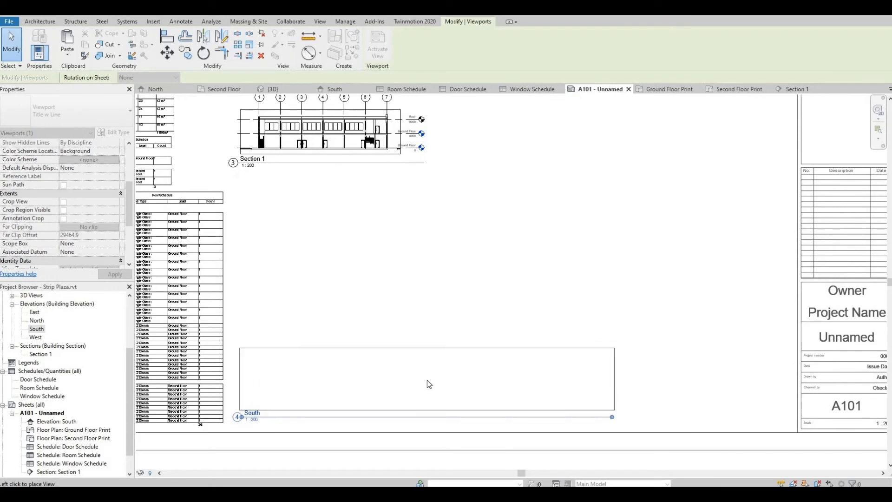
{"action": "left_click", "coordinate": [430, 379]}
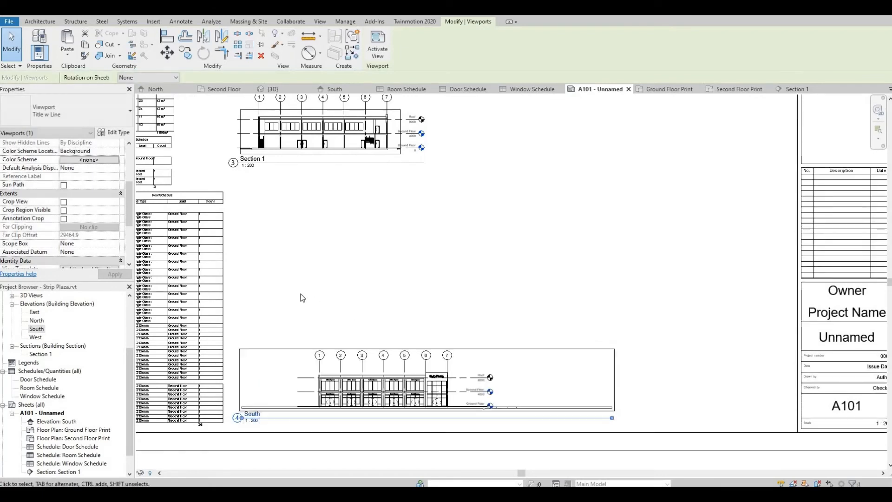
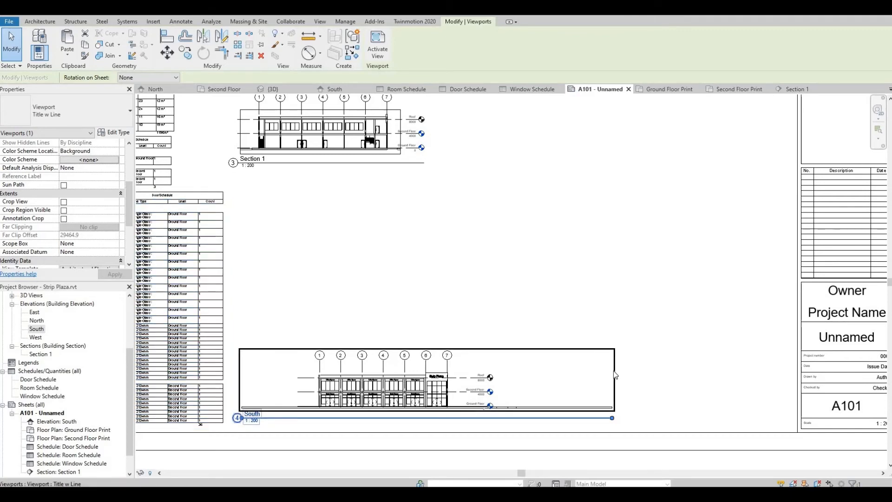
- Activate the South viewport and enable Crop View, Crop Region Visible and Annotation Crop for it
{"action": "double_click", "coordinate": [615, 375]}
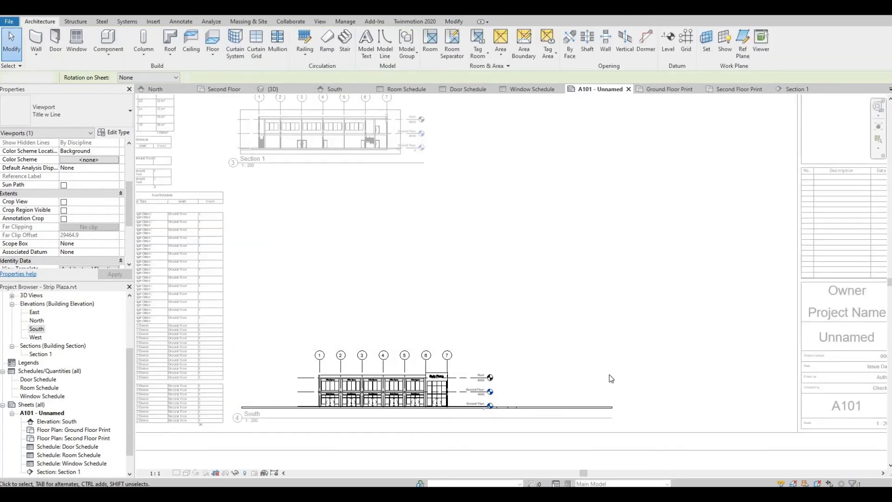
{"action": "left_click", "coordinate": [588, 408]}
{"action": "left_click", "coordinate": [584, 343]}
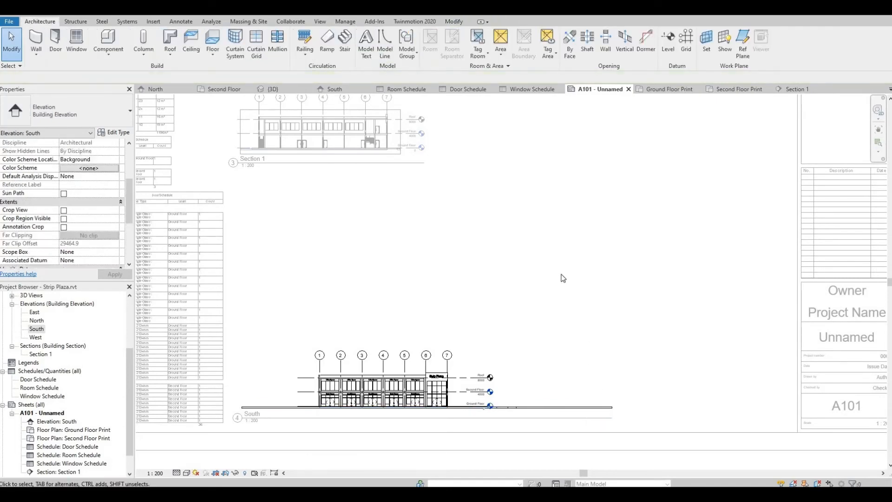
{"action": "double_click", "coordinate": [470, 348]}
{"action": "double_click", "coordinate": [561, 350]}
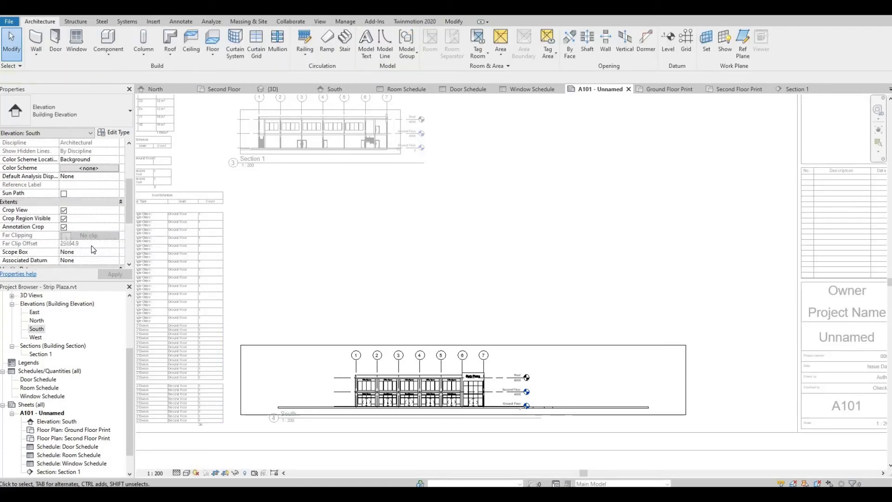
- Narrow the South elevation's crop region from both sides so it closely frames the building and level heads
{"action": "double_click", "coordinate": [618, 345]}
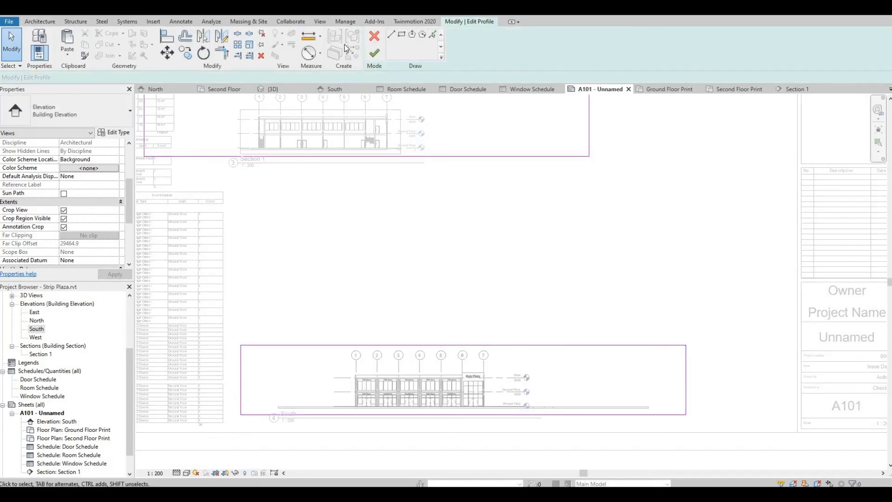
{"action": "left_click", "coordinate": [374, 36]}
{"action": "left_click", "coordinate": [683, 382]}
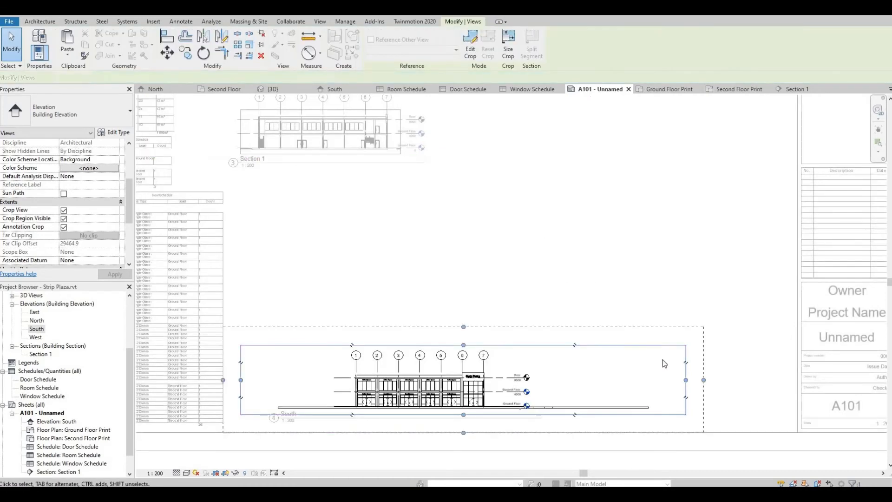
{"action": "left_click_drag", "start_coordinate": [577, 393], "coordinate": [536, 383]}
{"action": "left_click_drag", "start_coordinate": [242, 384], "coordinate": [337, 382]}
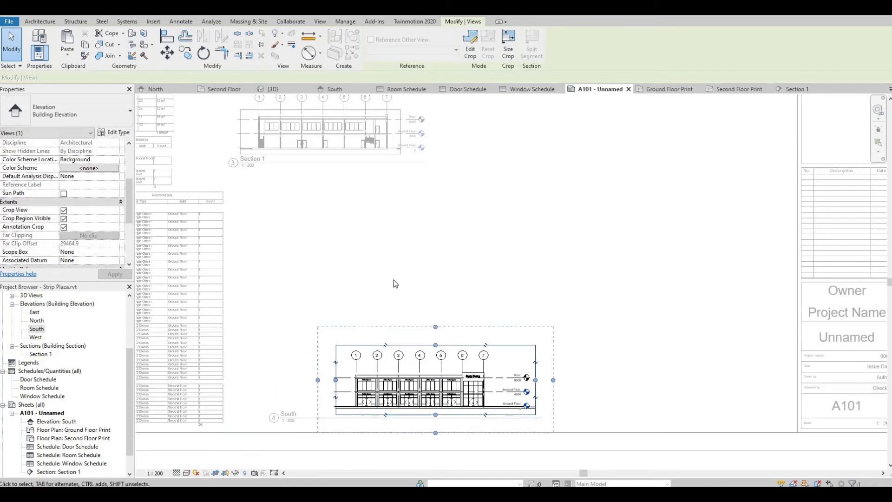
- Try to move the South elevation by its crop region inside the activated view, and undo the move
{"action": "left_click", "coordinate": [390, 307]}
{"action": "left_click", "coordinate": [391, 349]}
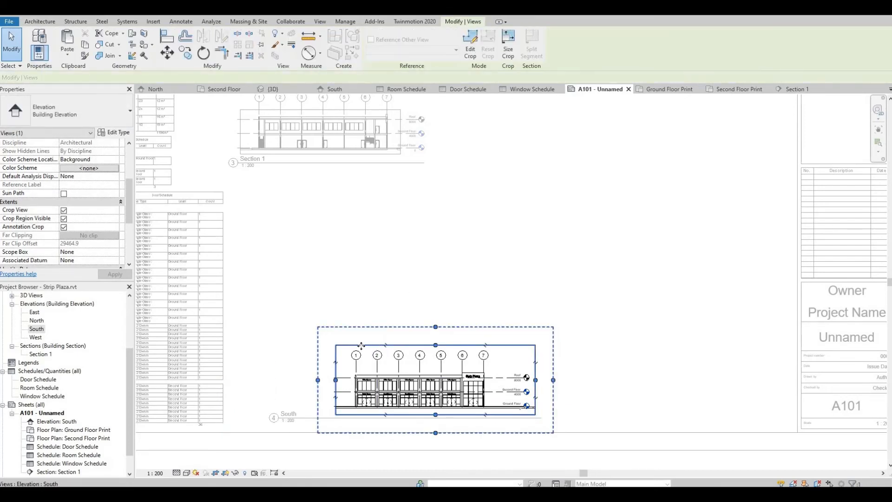
{"action": "left_click_drag", "start_coordinate": [443, 335], "coordinate": [521, 226]}
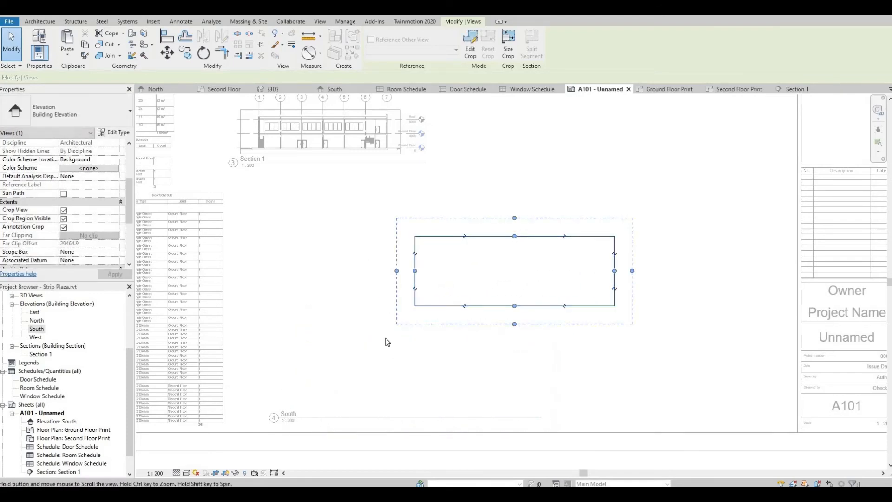
{"action": "middle_click_drag", "start_coordinate": [483, 240], "coordinate": [397, 298]}
{"action": "key", "text": "ctrl+z"}
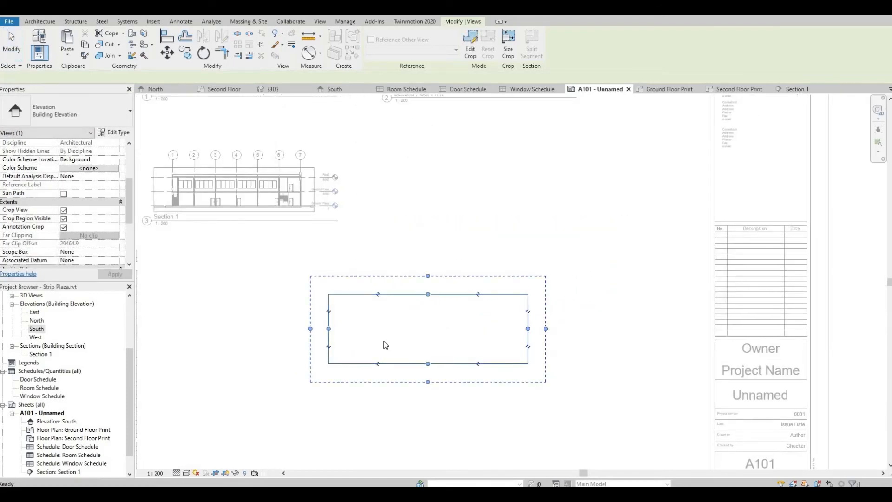
{"action": "left_click", "coordinate": [404, 346]}
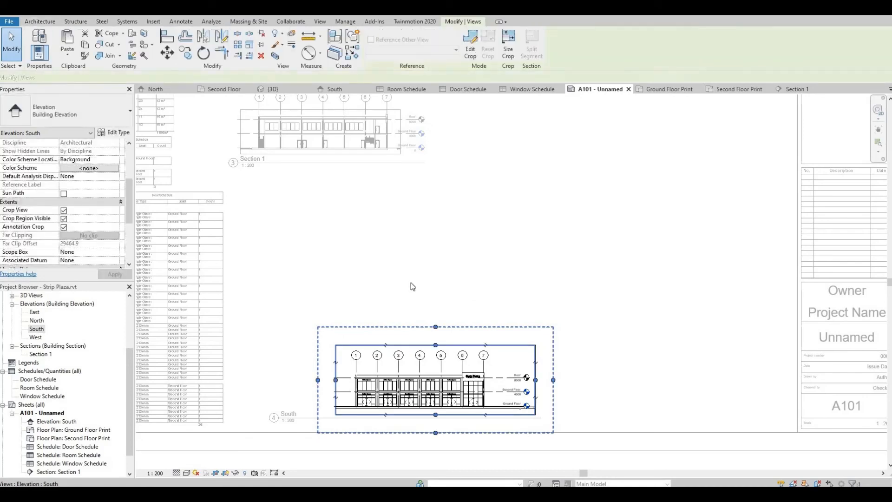
- Deactivate the South view and shift its title line so it starts beneath the cropped elevation
{"action": "double_click", "coordinate": [411, 282]}
{"action": "left_click", "coordinate": [399, 347]}
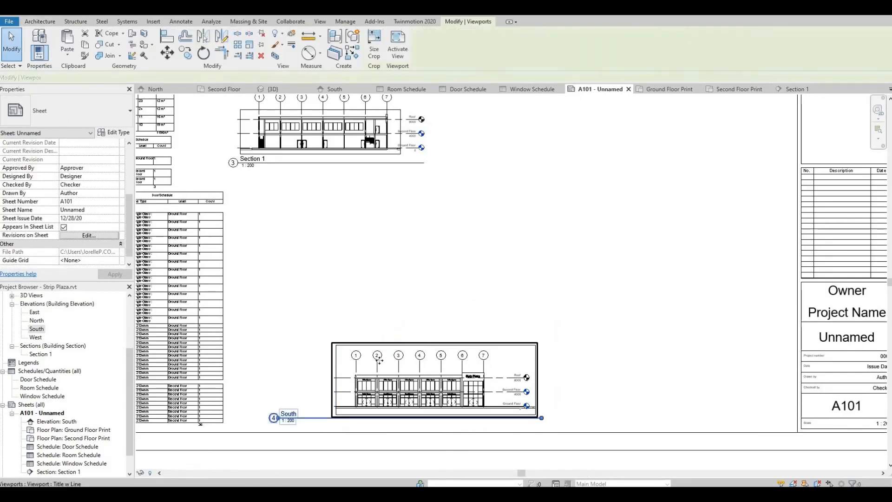
{"action": "double_click", "coordinate": [309, 420]}
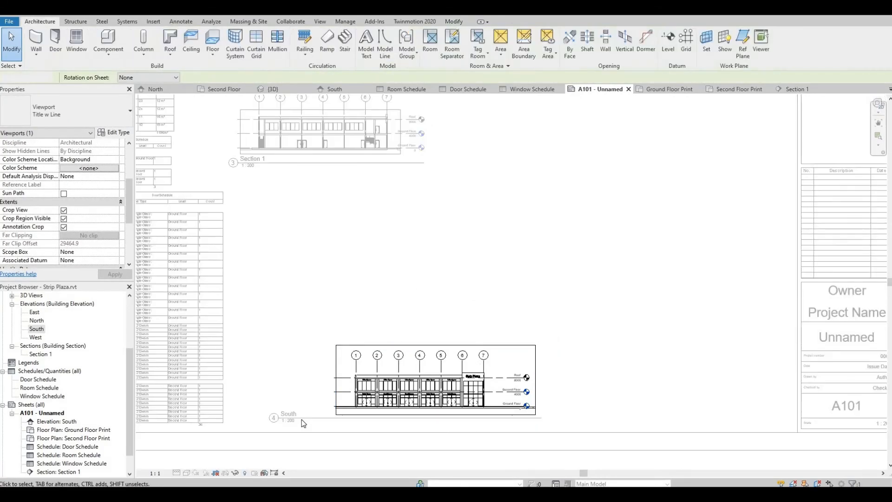
{"action": "double_click", "coordinate": [314, 374]}
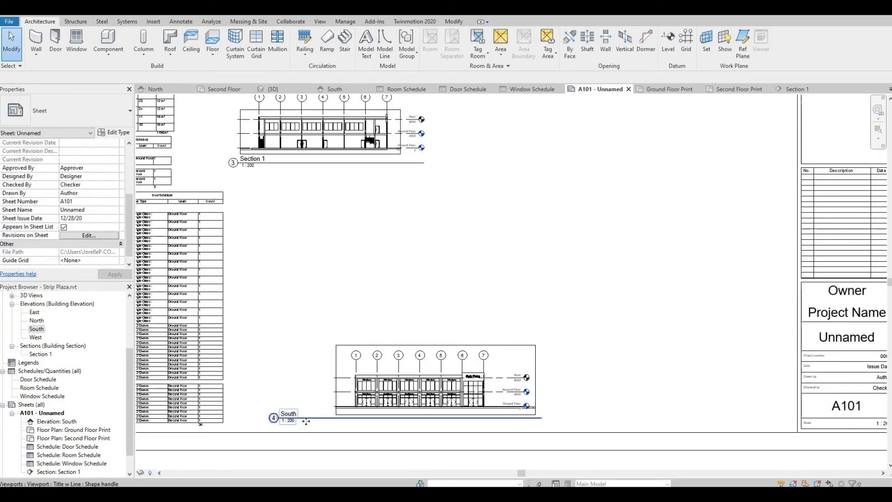
{"action": "left_click", "coordinate": [306, 421]}
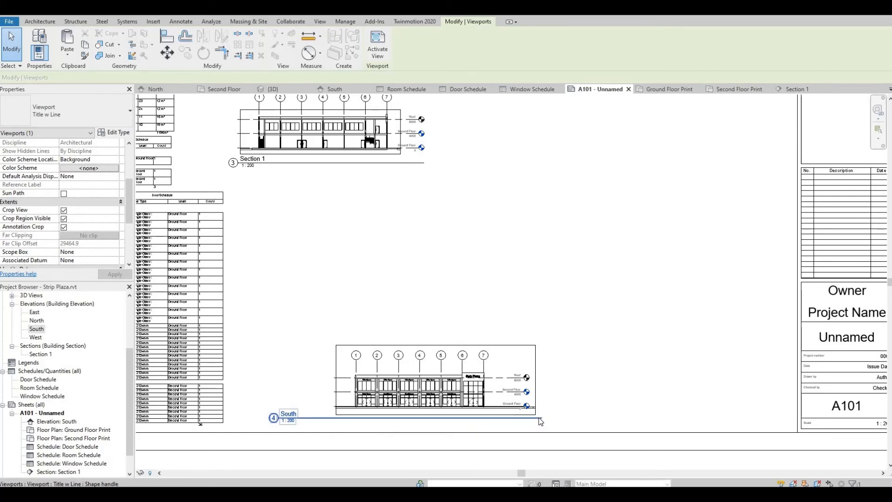
{"action": "double_click", "coordinate": [541, 421]}
{"action": "double_click", "coordinate": [540, 419]}
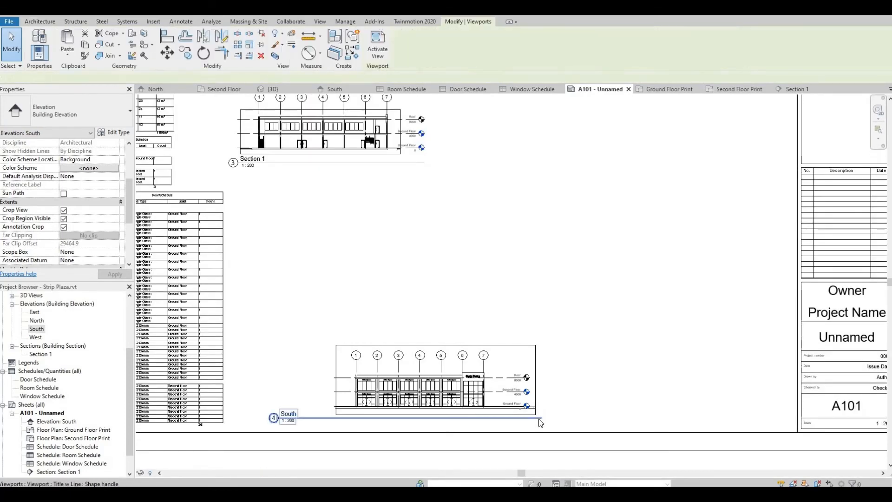
{"action": "double_click", "coordinate": [539, 419]}
{"action": "left_click", "coordinate": [363, 331]}
- Move the South viewport up beside Section 1, aligned with the section and below the Second Floor Print plan
{"action": "scroll", "coordinate": [362, 337], "scroll_direction": "down", "scroll_amount": 2}
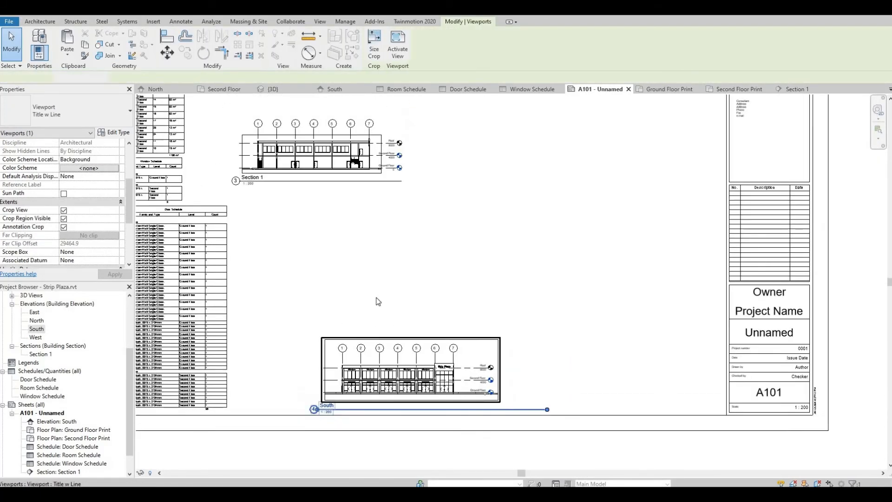
{"action": "left_click", "coordinate": [377, 302]}
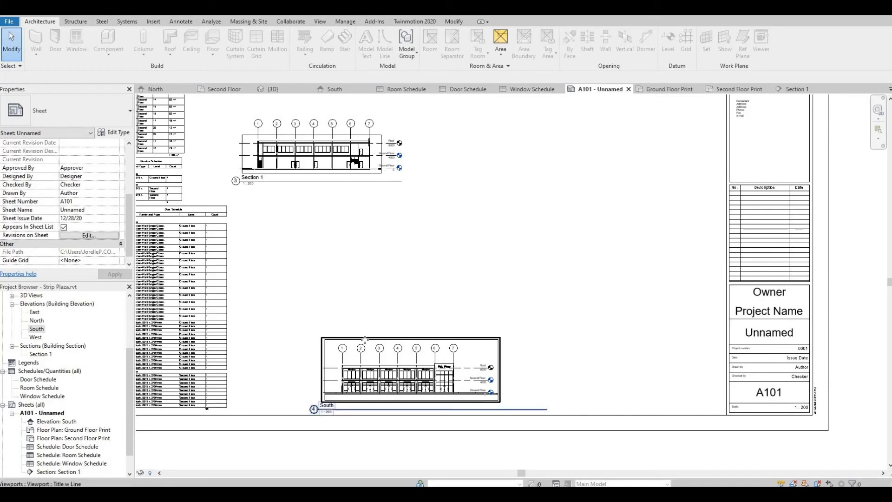
{"action": "left_click_drag", "start_coordinate": [359, 345], "coordinate": [502, 119]}
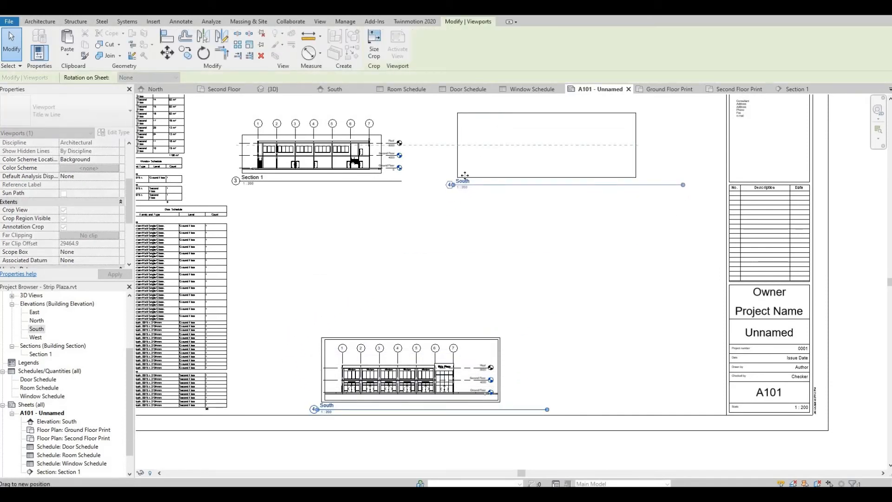
- Place the North elevation on sheet A101 below Section 1 and the South elevation
{"action": "left_click", "coordinate": [37, 320]}
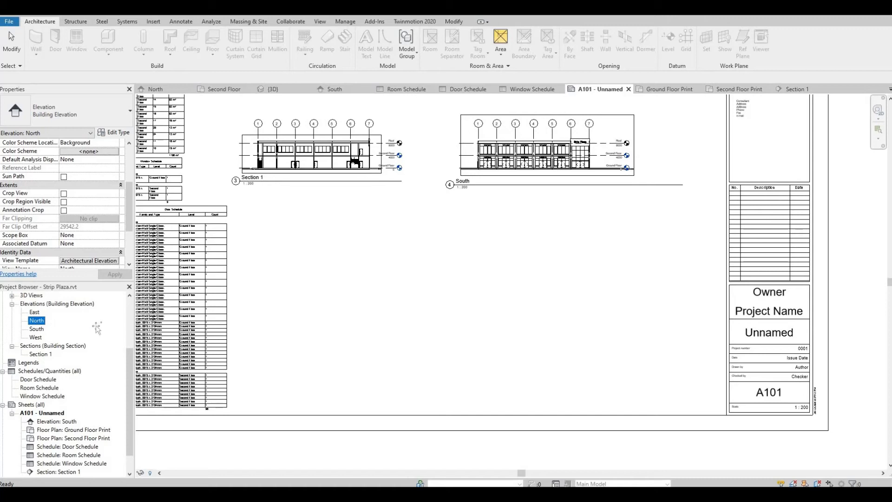
{"action": "left_click_drag", "start_coordinate": [344, 313], "coordinate": [321, 300]}
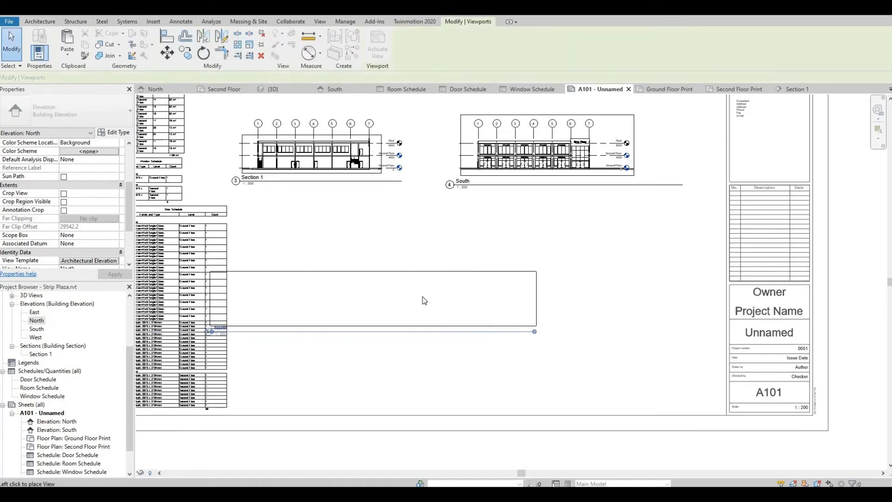
{"action": "left_click", "coordinate": [414, 297]}
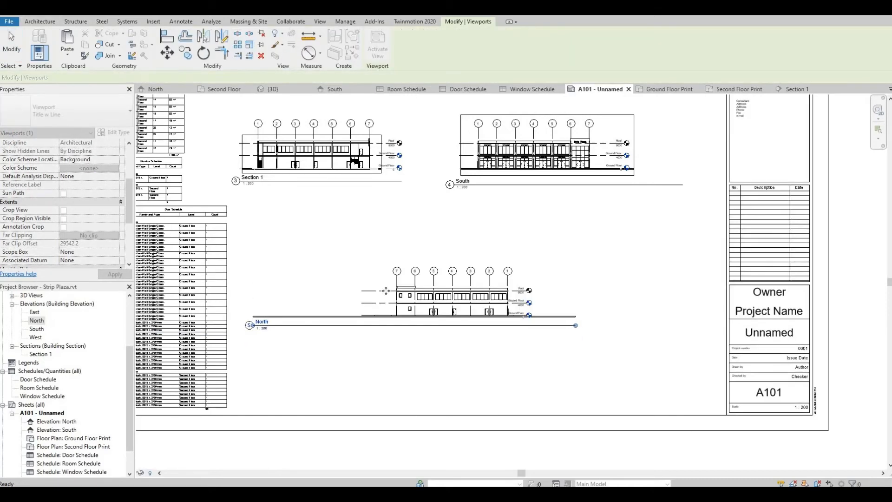
- Enable Crop View, Crop Region Visible and Annotation Crop for the North viewport, and shorten its title line
{"action": "left_click", "coordinate": [64, 210]}
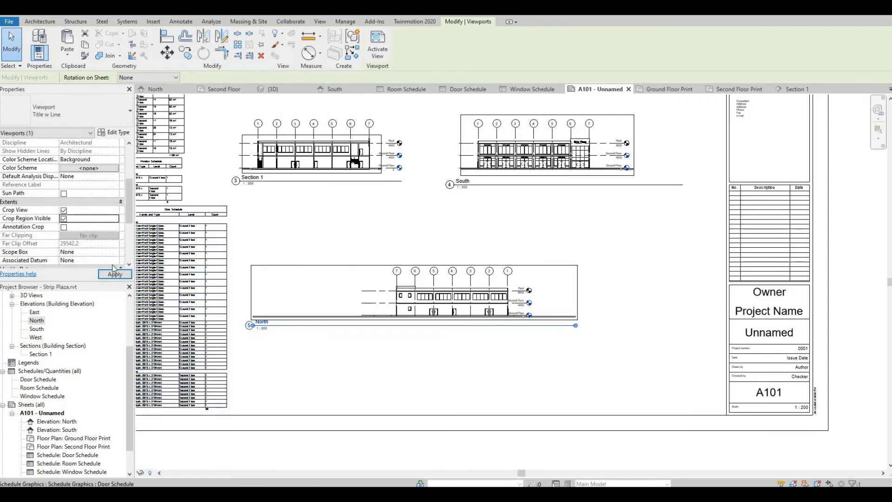
{"action": "left_click", "coordinate": [64, 219]}
{"action": "left_click", "coordinate": [63, 227]}
{"action": "left_click", "coordinate": [261, 290]}
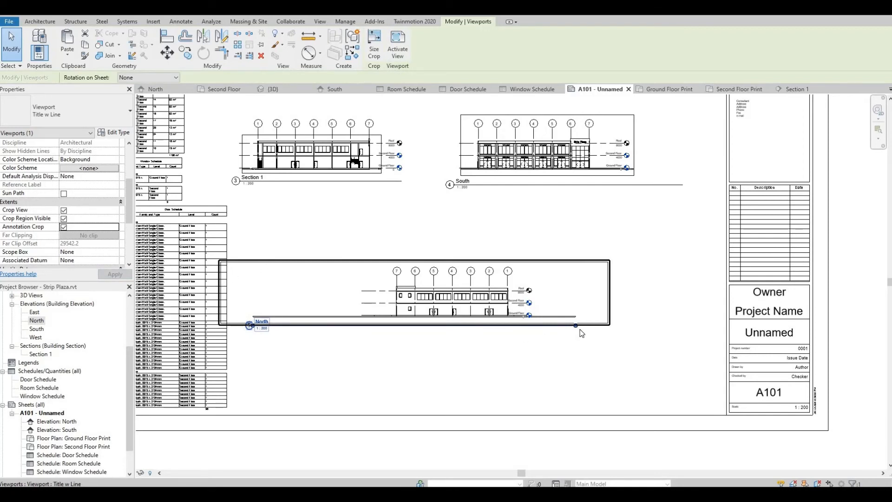
{"action": "left_click_drag", "start_coordinate": [577, 326], "coordinate": [441, 333]}
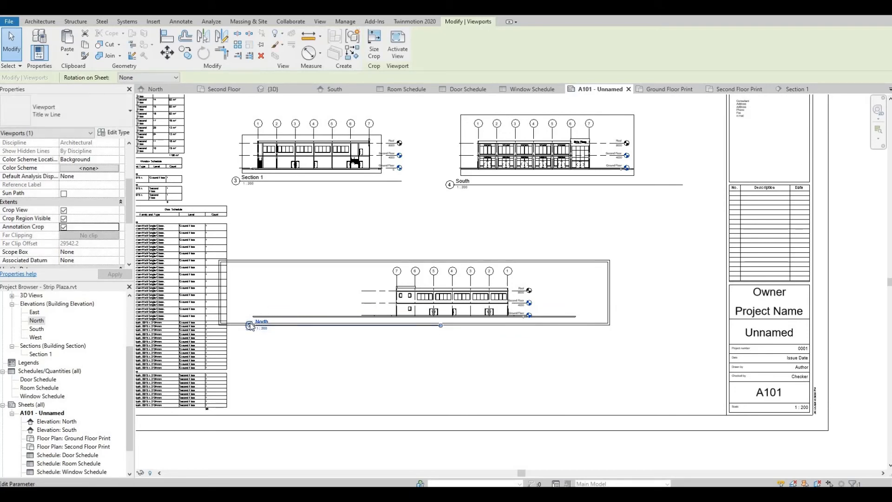
- Activate the North view, narrow its crop region on both sides around the building and level heads, and deactivate the view
{"action": "double_click", "coordinate": [273, 266]}
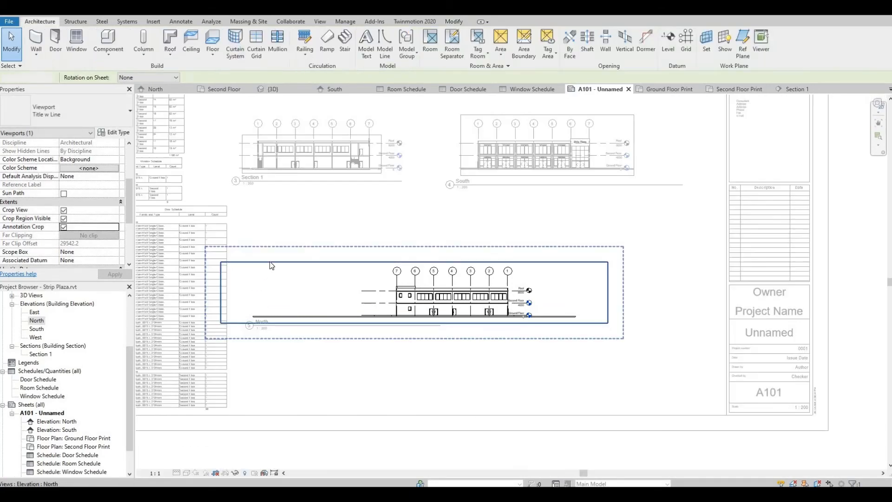
{"action": "left_click", "coordinate": [220, 294]}
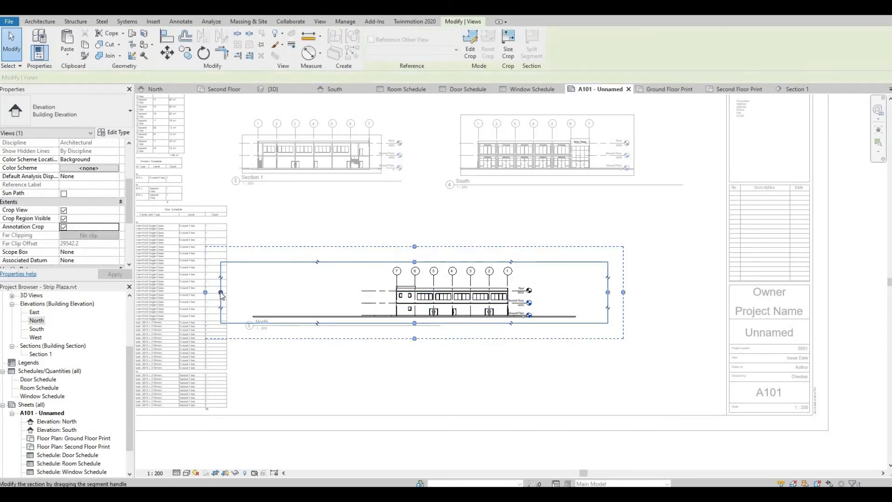
{"action": "left_click_drag", "start_coordinate": [315, 292], "coordinate": [354, 295]}
{"action": "left_click_drag", "start_coordinate": [260, 295], "coordinate": [368, 293]}
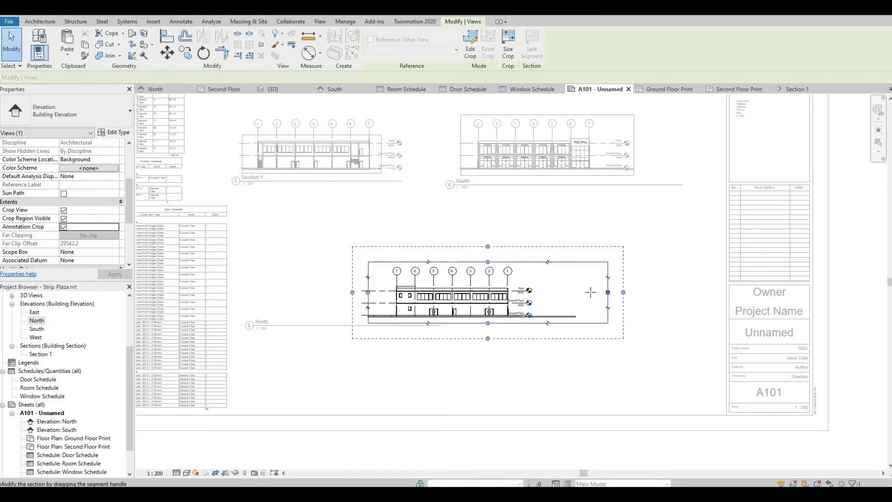
{"action": "left_click_drag", "start_coordinate": [591, 292], "coordinate": [545, 293]}
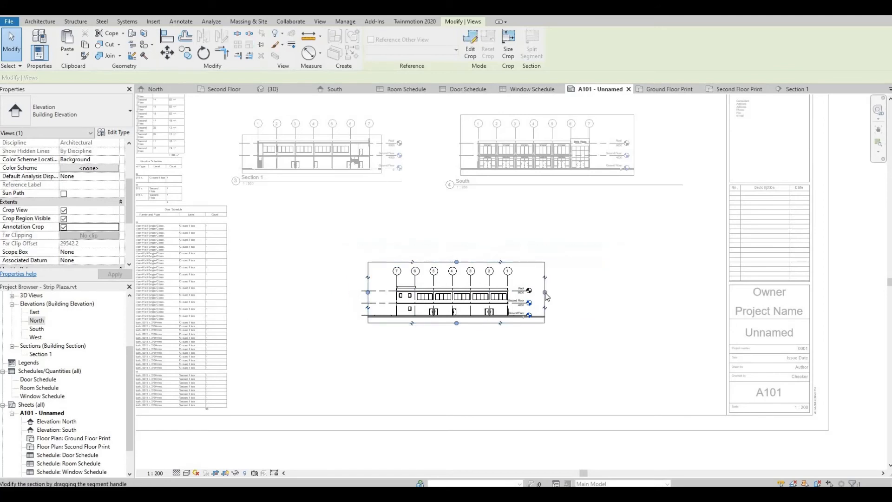
{"action": "left_click", "coordinate": [600, 268]}
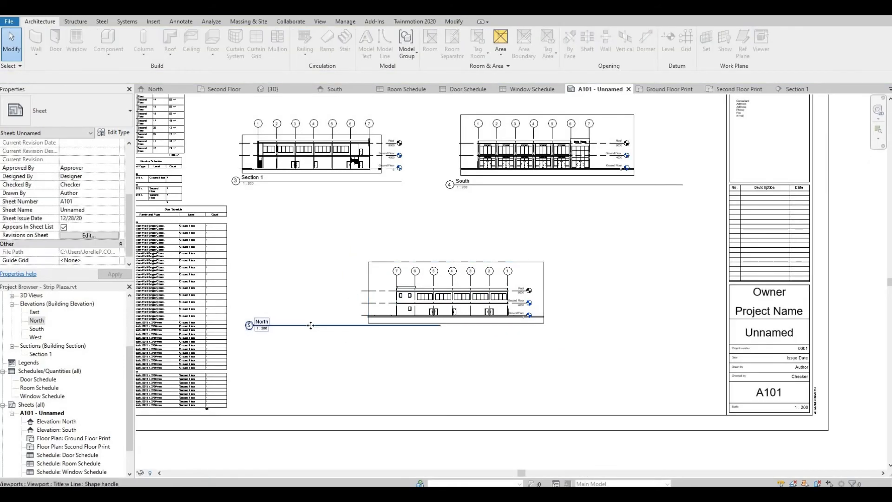
- Move the North title directly beneath its viewport, then shift the North viewport up and closer beneath Section 1
{"action": "left_click_drag", "start_coordinate": [319, 328], "coordinate": [435, 332]}
{"action": "left_click", "coordinate": [463, 258]}
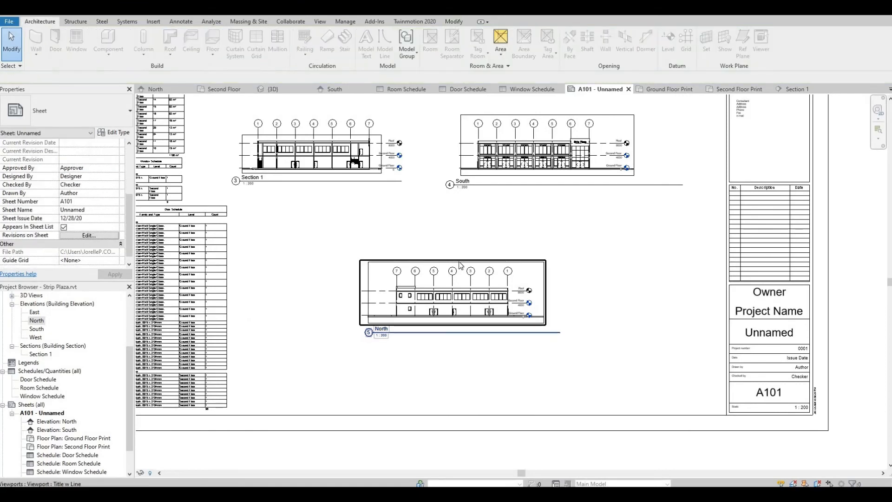
{"action": "left_click", "coordinate": [493, 258]}
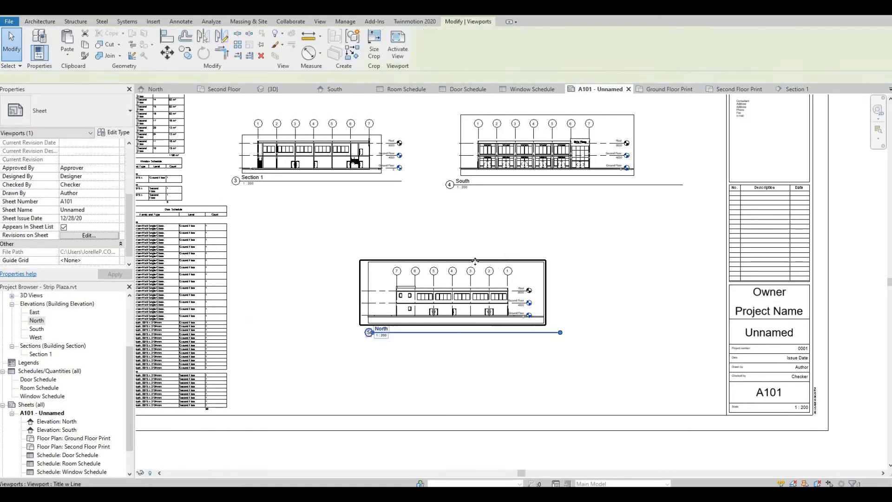
{"action": "left_click_drag", "start_coordinate": [441, 251], "coordinate": [419, 230]}
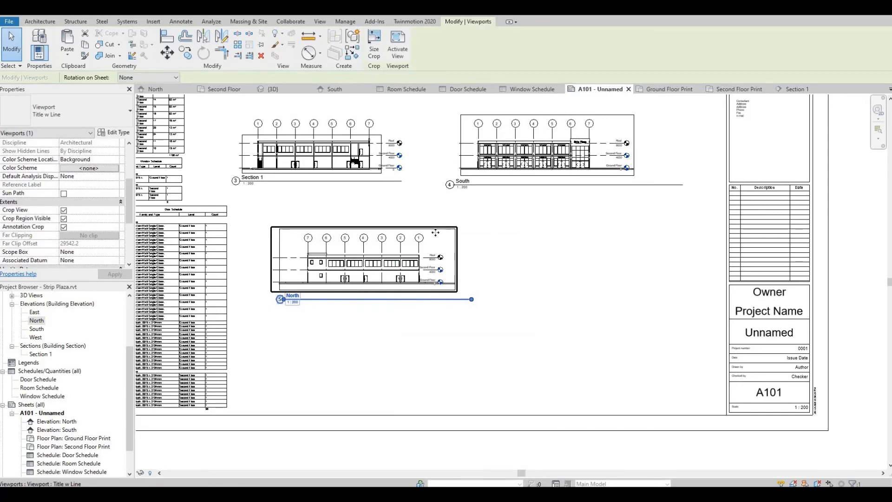
- Place the East elevation on sheet A101 in the free space below the North elevation
{"action": "scroll", "coordinate": [475, 255], "scroll_direction": "down", "scroll_amount": 3}
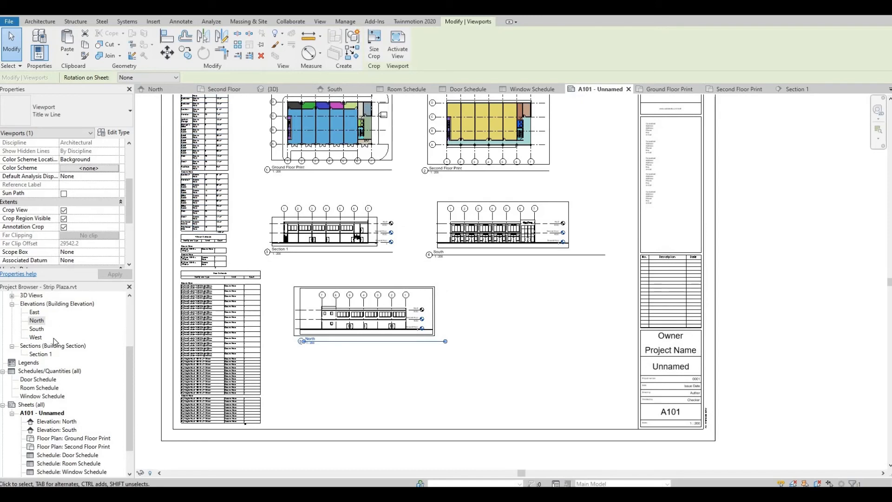
{"action": "left_click", "coordinate": [37, 314]}
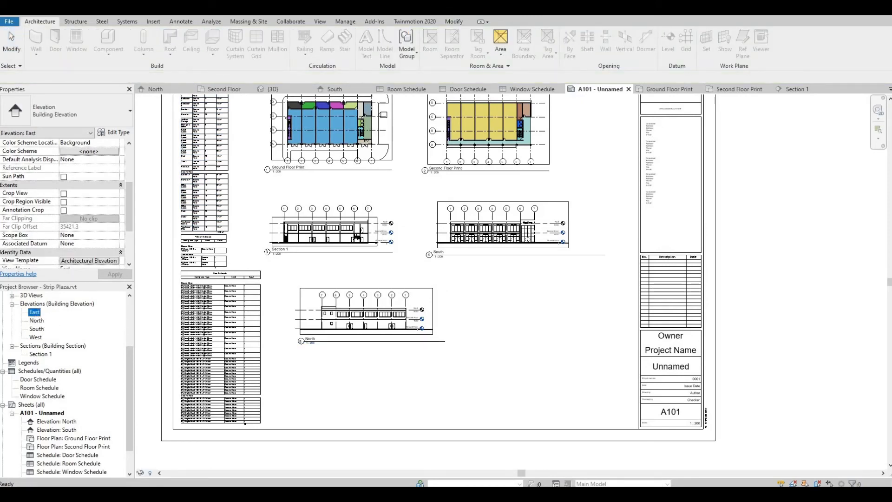
{"action": "left_click_drag", "start_coordinate": [34, 313], "coordinate": [540, 320]}
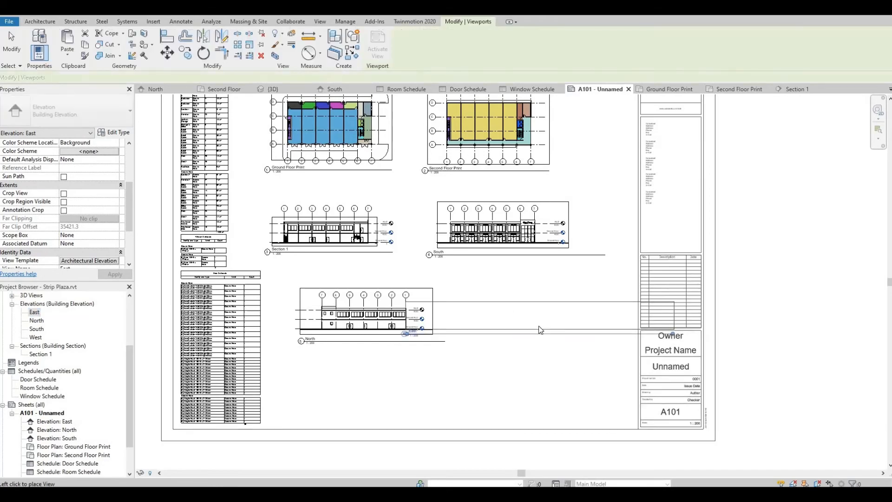
{"action": "left_click", "coordinate": [426, 394]}
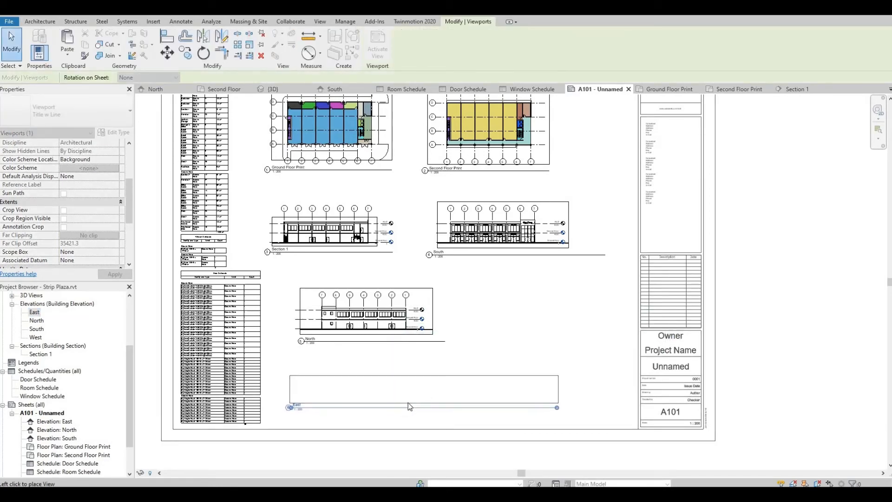
- Shorten the East viewport's title line and shift the viewport sideways, away from the schedules
{"action": "scroll", "coordinate": [399, 358], "scroll_direction": "up", "scroll_amount": 3}
{"action": "scroll", "coordinate": [383, 355], "scroll_direction": "up", "scroll_amount": 4}
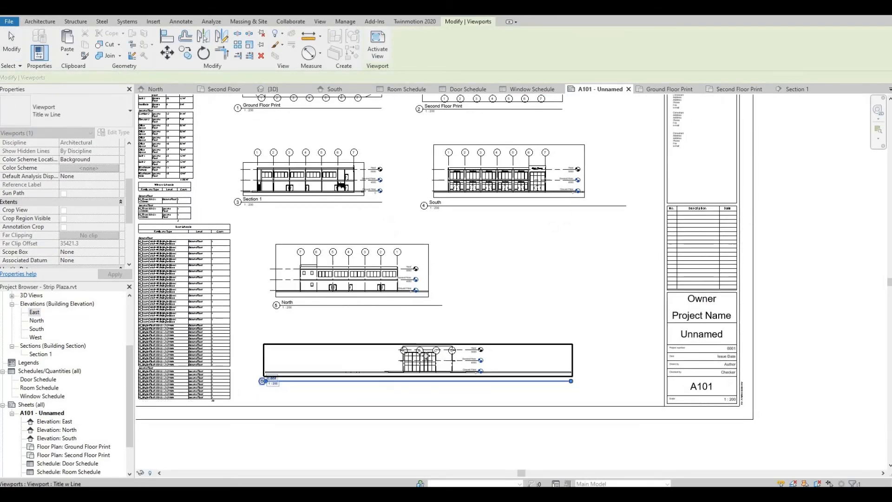
{"action": "middle_click_drag", "start_coordinate": [368, 328], "coordinate": [365, 328]}
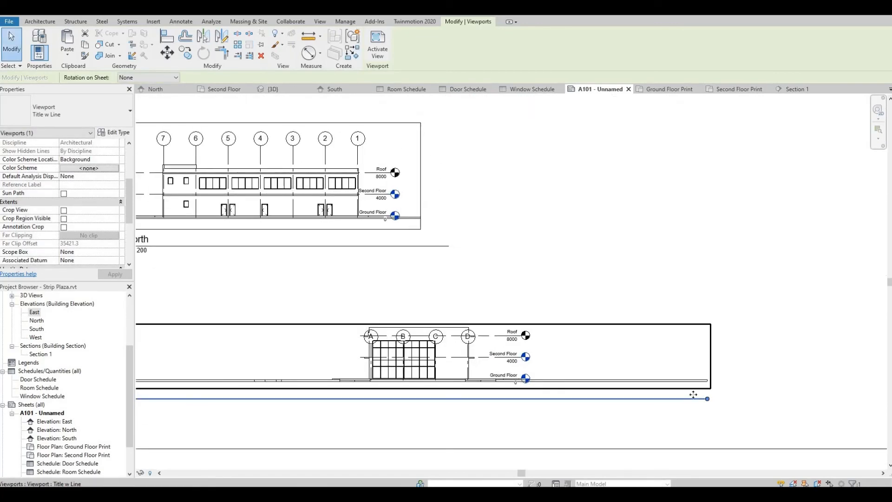
{"action": "scroll", "coordinate": [701, 397], "scroll_direction": "down", "scroll_amount": 2}
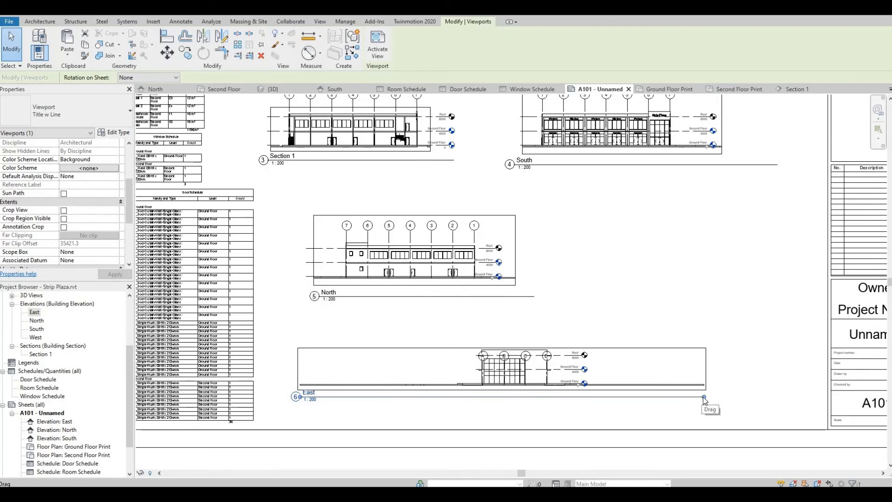
{"action": "left_click_drag", "start_coordinate": [662, 405], "coordinate": [476, 404]}
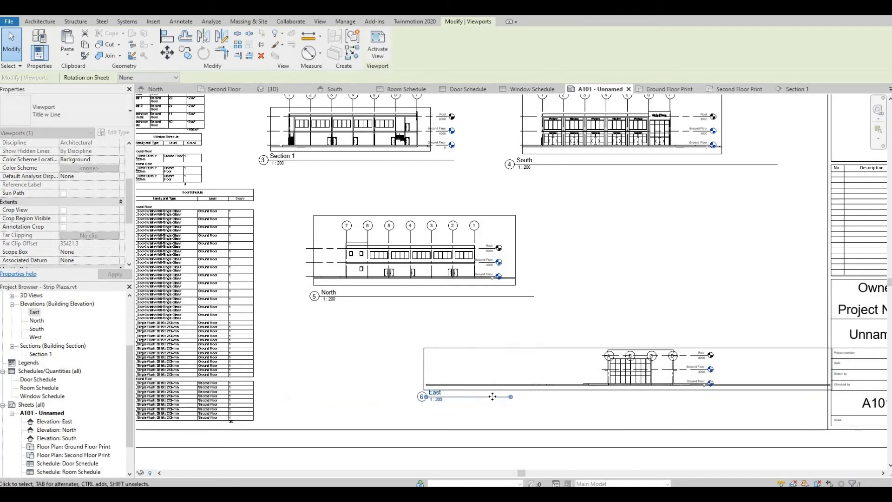
- Enable Crop View, Crop Region Visible and Annotation Crop for the East viewport
{"action": "double_click", "coordinate": [427, 362]}
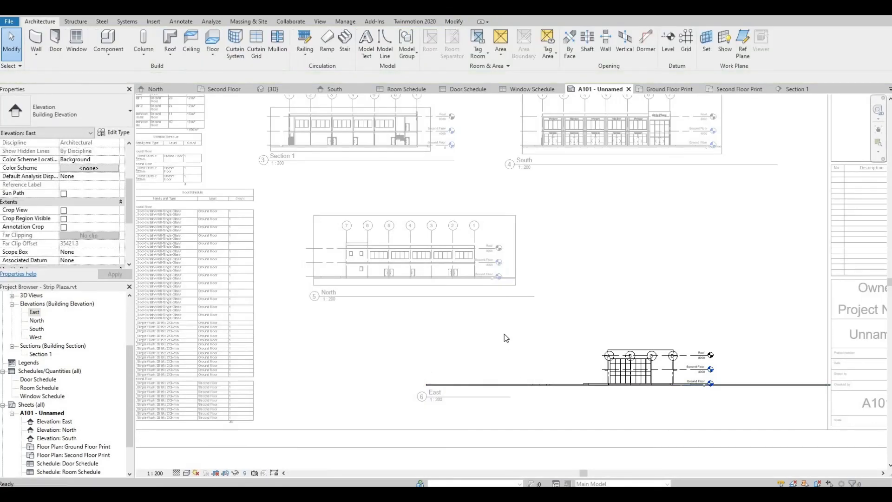
{"action": "double_click", "coordinate": [462, 337]}
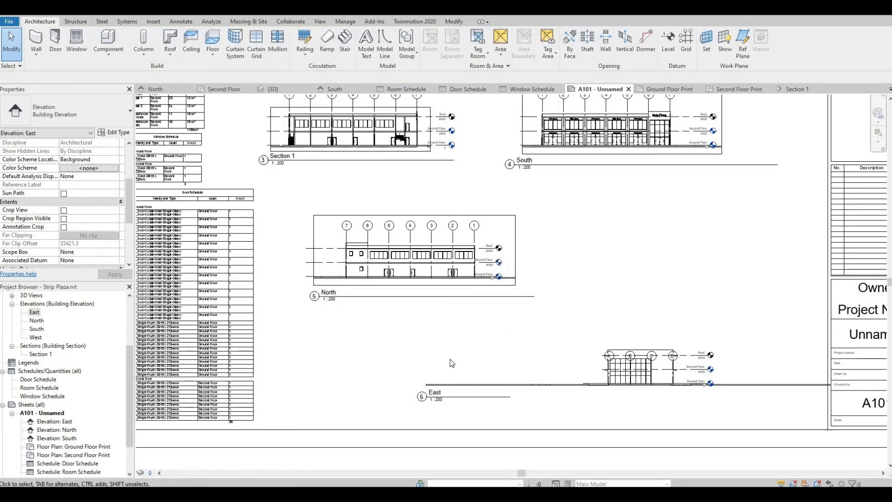
{"action": "left_click", "coordinate": [429, 377]}
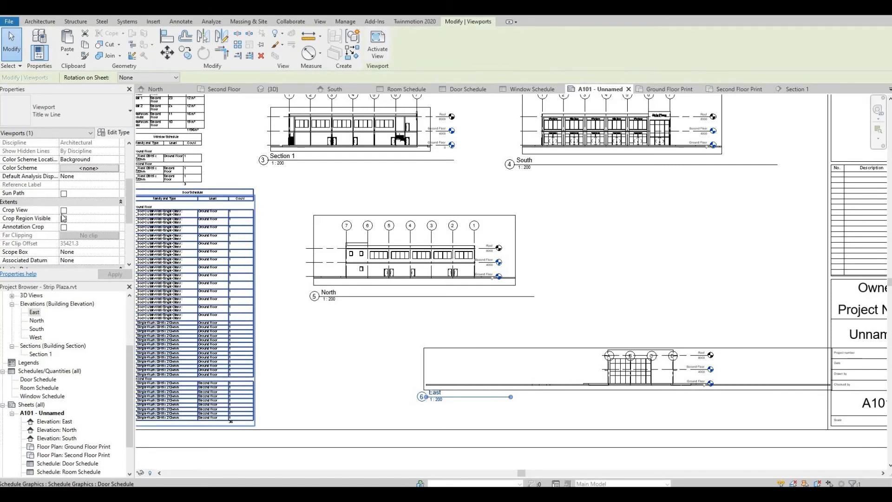
{"action": "left_click", "coordinate": [64, 210]}
{"action": "left_click", "coordinate": [64, 218]}
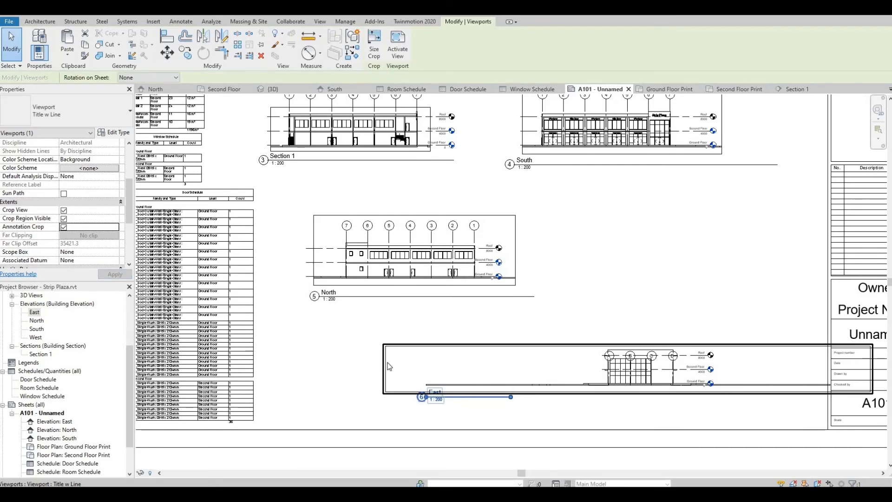
- Activate the East view, narrow its crop region on both sides around the building and level heads, and raise its upper edge
{"action": "double_click", "coordinate": [390, 366]}
{"action": "left_click", "coordinate": [386, 369]}
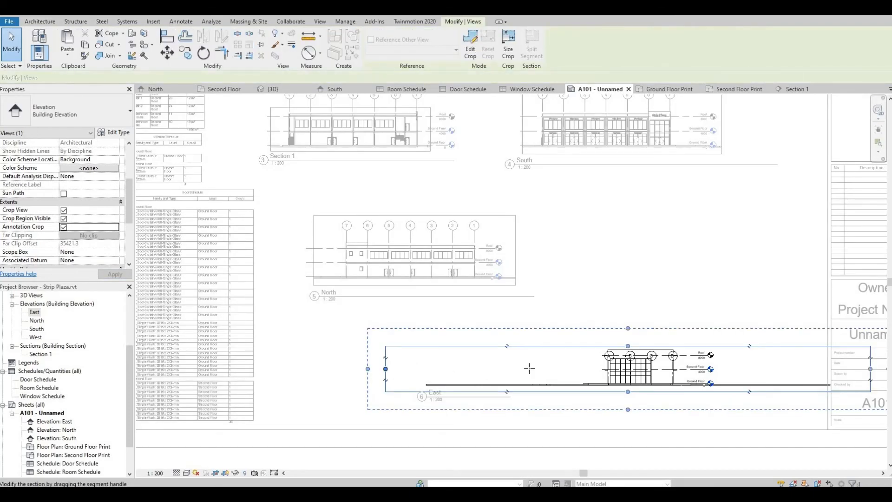
{"action": "left_click", "coordinate": [576, 369]}
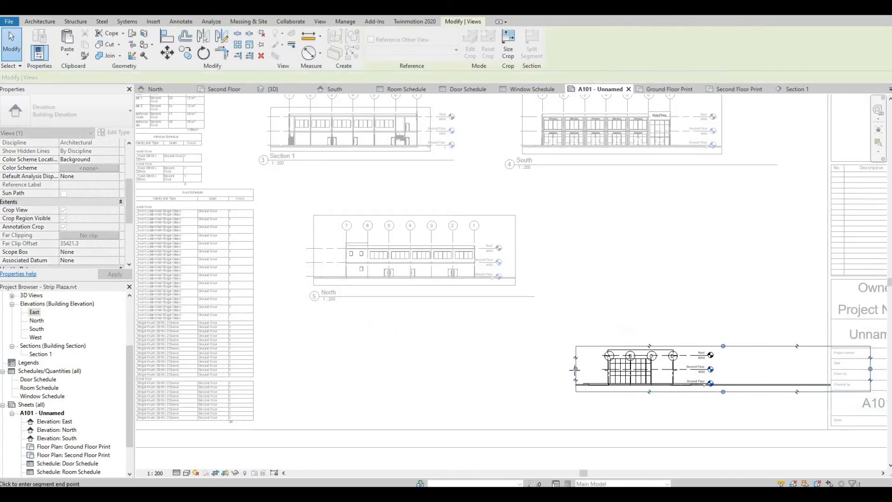
{"action": "left_click", "coordinate": [871, 369]}
{"action": "left_click", "coordinate": [733, 370]}
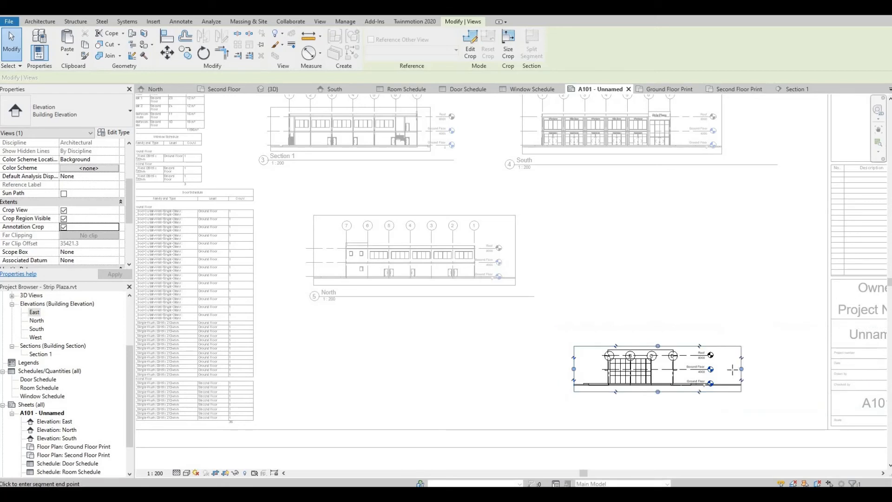
{"action": "left_click", "coordinate": [722, 368]}
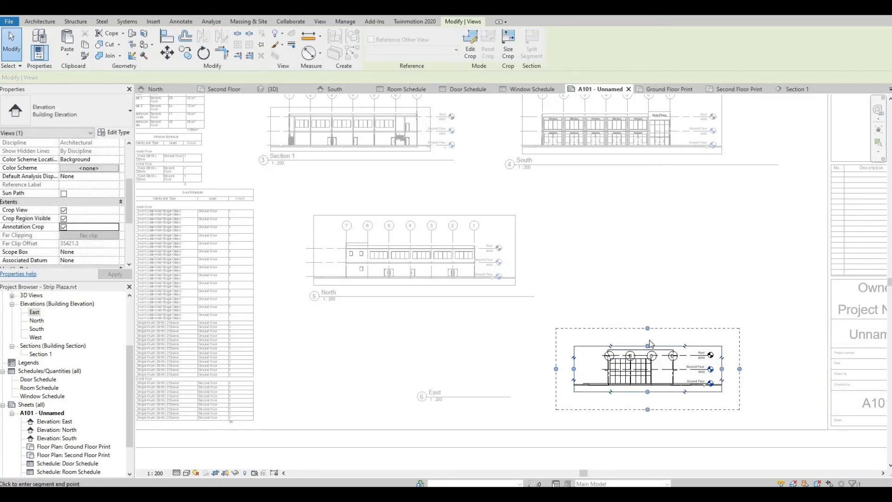
{"action": "left_click_drag", "start_coordinate": [649, 339], "coordinate": [651, 337]}
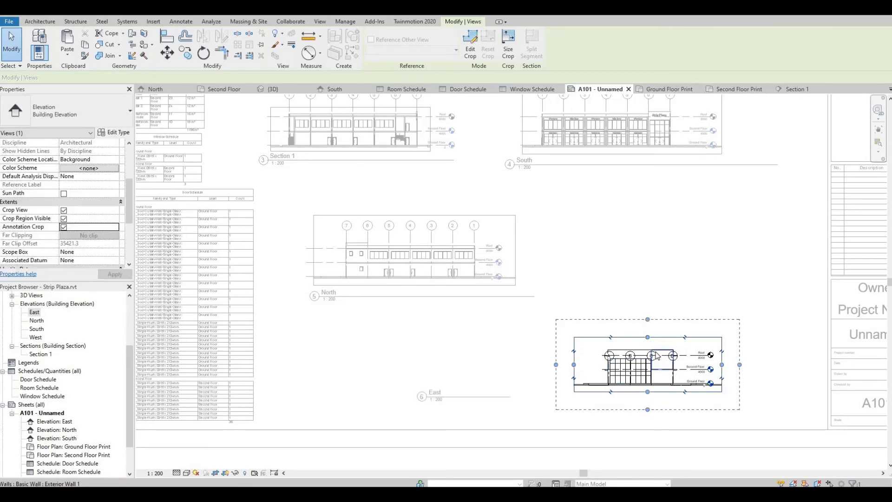
- Raise the bubbles of grids A to D above the roof in the East elevation and deactivate the view
{"action": "scroll", "coordinate": [657, 357], "scroll_direction": "up", "scroll_amount": 3}
{"action": "left_click", "coordinate": [655, 359]}
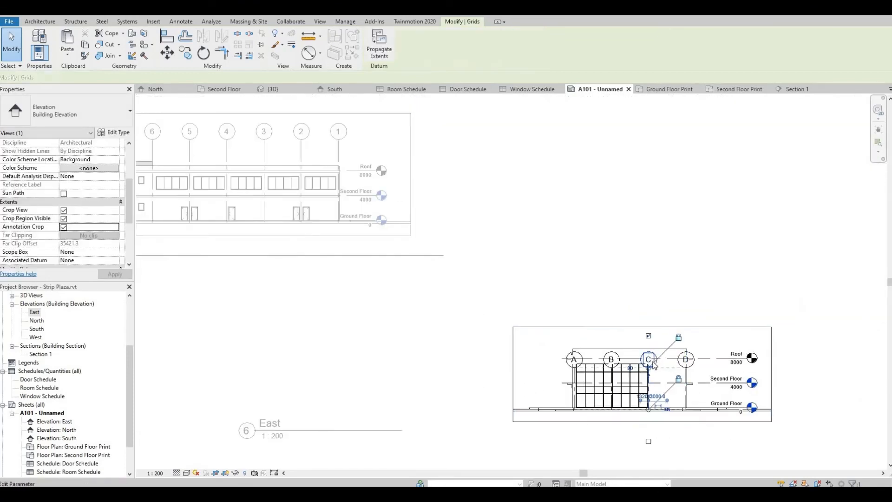
{"action": "left_click_drag", "start_coordinate": [654, 366], "coordinate": [653, 340]}
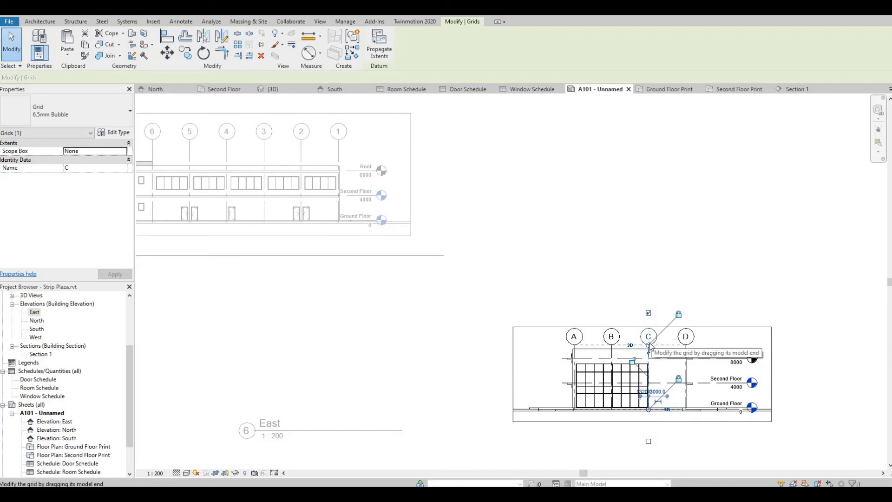
{"action": "left_click_drag", "start_coordinate": [649, 346], "coordinate": [650, 338]}
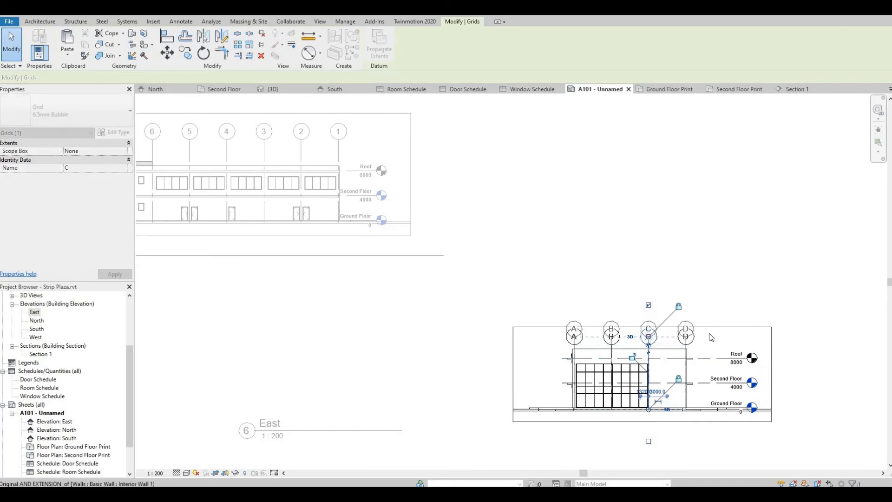
{"action": "left_click_drag", "start_coordinate": [711, 336], "coordinate": [711, 335]}
{"action": "double_click", "coordinate": [448, 371]}
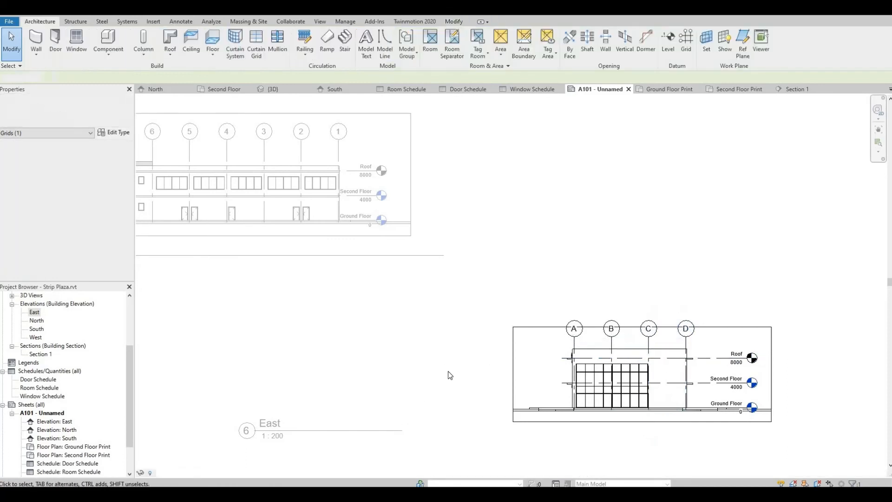
- Move the East title beneath its cropped viewport and move the East viewport up beside North, below the South elevation
{"action": "middle_click_drag", "start_coordinate": [420, 326], "coordinate": [399, 282]}
{"action": "left_click_drag", "start_coordinate": [326, 387], "coordinate": [642, 396]}
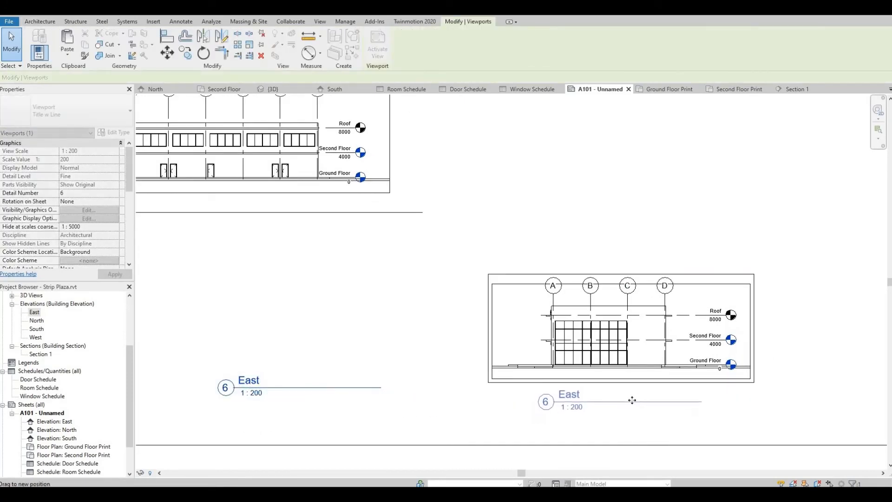
{"action": "left_click", "coordinate": [442, 383]}
{"action": "scroll", "coordinate": [439, 385], "scroll_direction": "down", "scroll_amount": 2}
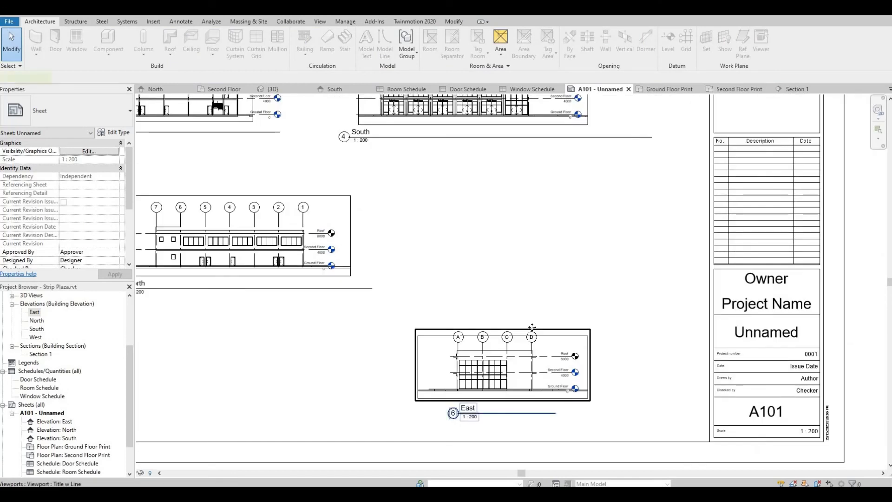
{"action": "left_click", "coordinate": [532, 328]}
{"action": "left_click_drag", "start_coordinate": [534, 313], "coordinate": [538, 190]}
{"action": "left_click", "coordinate": [465, 300]}
{"action": "middle_click_drag", "start_coordinate": [470, 302], "coordinate": [528, 302]}
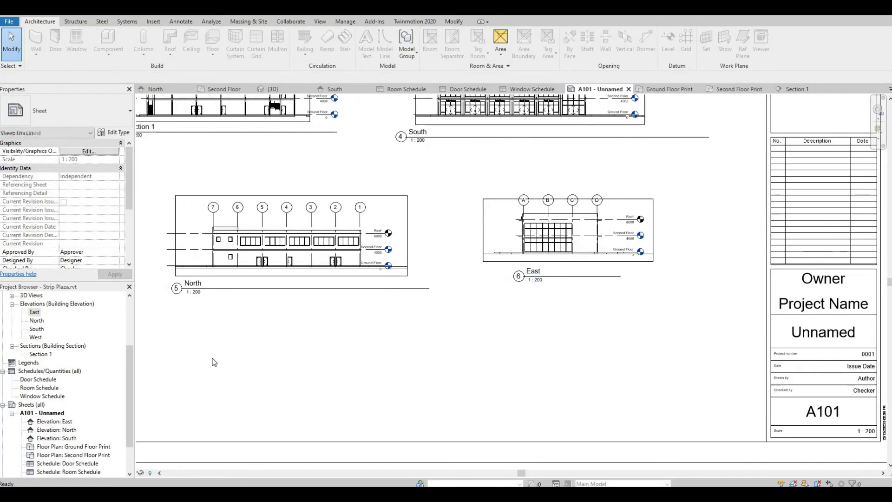
- Place the West elevation on sheet A101 below the North and East elevations and shorten its title line
{"action": "scroll", "coordinate": [214, 362], "scroll_direction": "down", "scroll_amount": 2}
{"action": "left_click", "coordinate": [45, 338]}
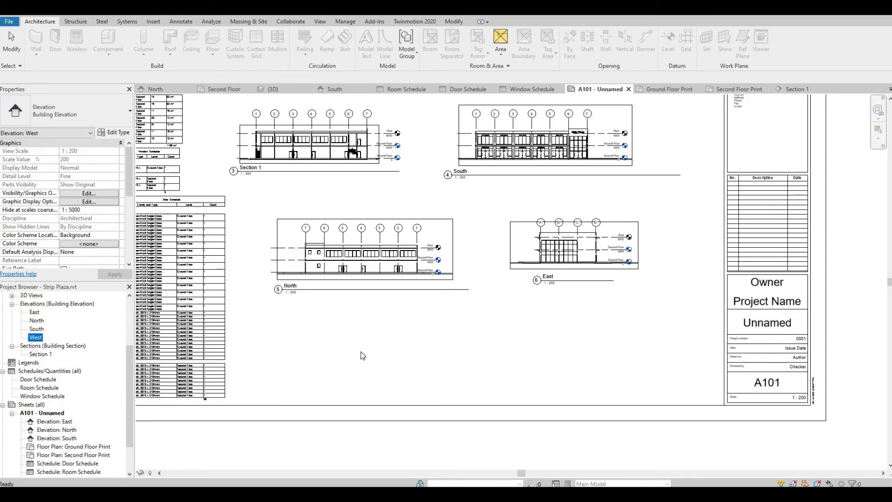
{"action": "left_click", "coordinate": [442, 356]}
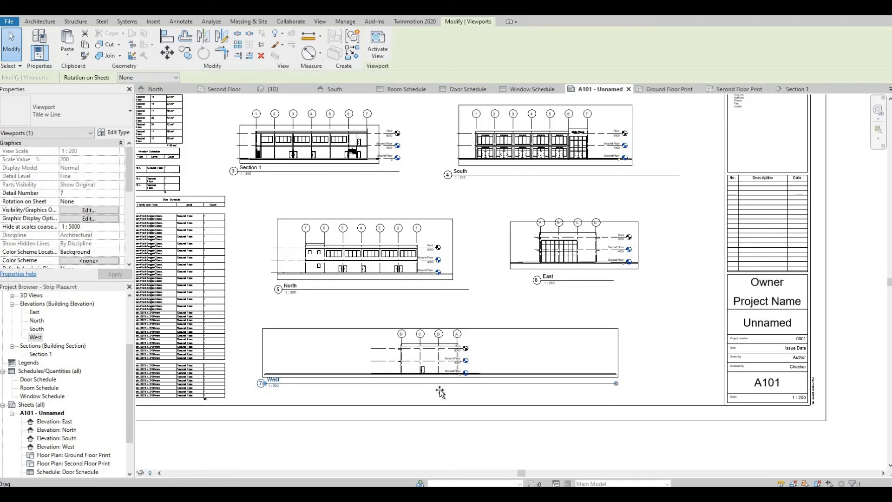
{"action": "left_click_drag", "start_coordinate": [441, 392], "coordinate": [338, 400]}
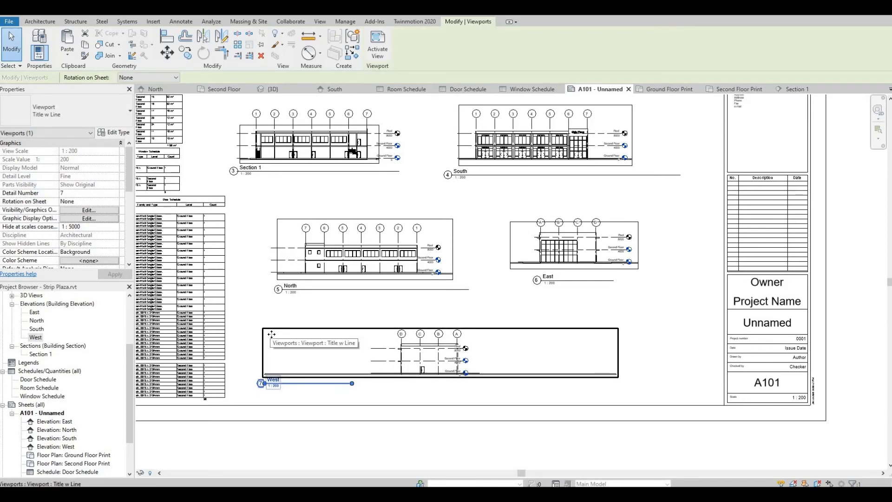
- Enable Crop View, Crop Region Visible and Annotation Crop for the West viewport
{"action": "key", "text": "Escape"}
{"action": "left_click", "coordinate": [298, 332]}
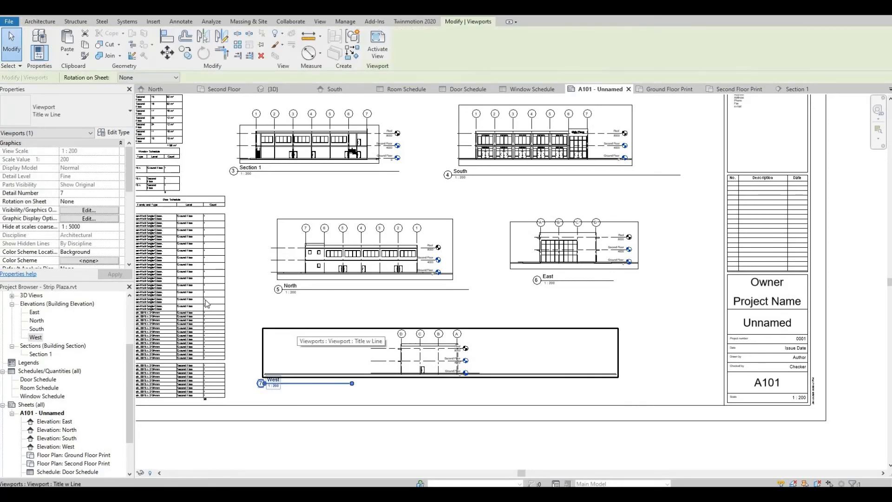
{"action": "scroll", "coordinate": [65, 195], "scroll_direction": "down", "scroll_amount": 5}
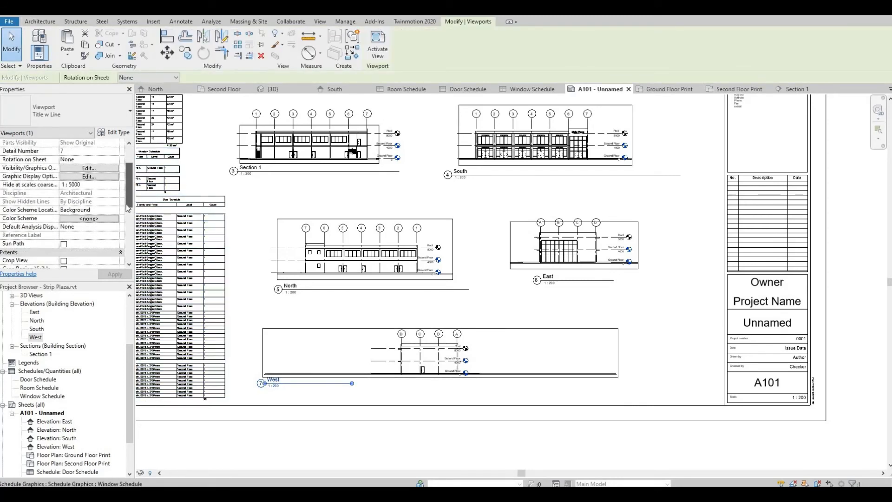
{"action": "left_click", "coordinate": [63, 194]}
{"action": "left_click", "coordinate": [63, 201]}
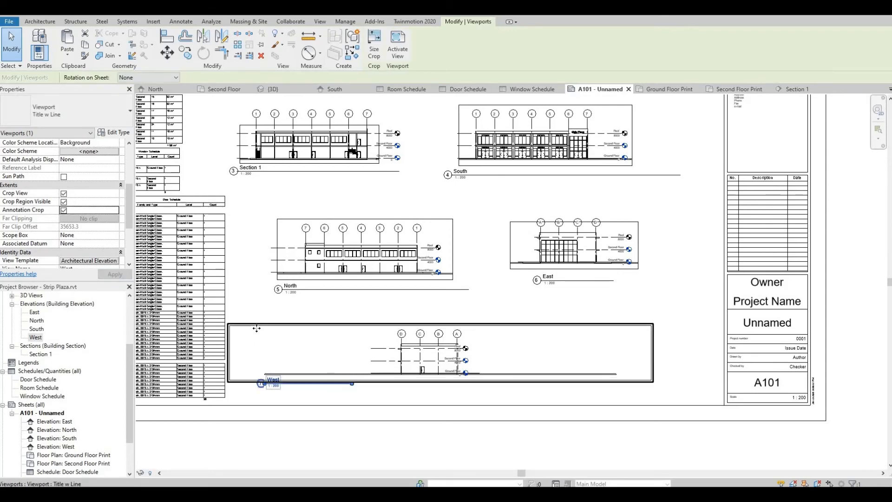
- Activate the West viewport, narrow its crop region to the building's sides, and shift the level heads outward clear of grid A
{"action": "double_click", "coordinate": [257, 328]}
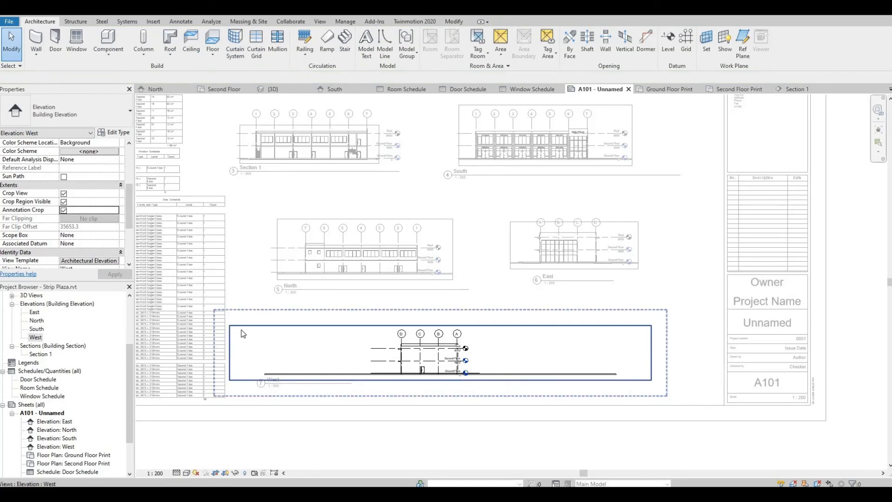
{"action": "left_click", "coordinate": [247, 327]}
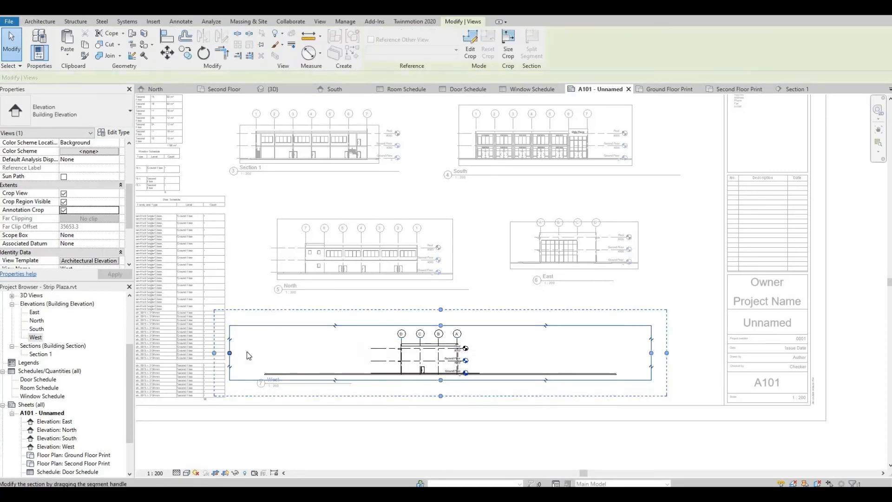
{"action": "mouse_move", "coordinate": [343, 352]}
{"action": "left_mouse_down"}
{"action": "mouse_move", "coordinate": [395, 350]}
{"action": "mouse_move", "coordinate": [379, 352]}
{"action": "left_mouse_up"}
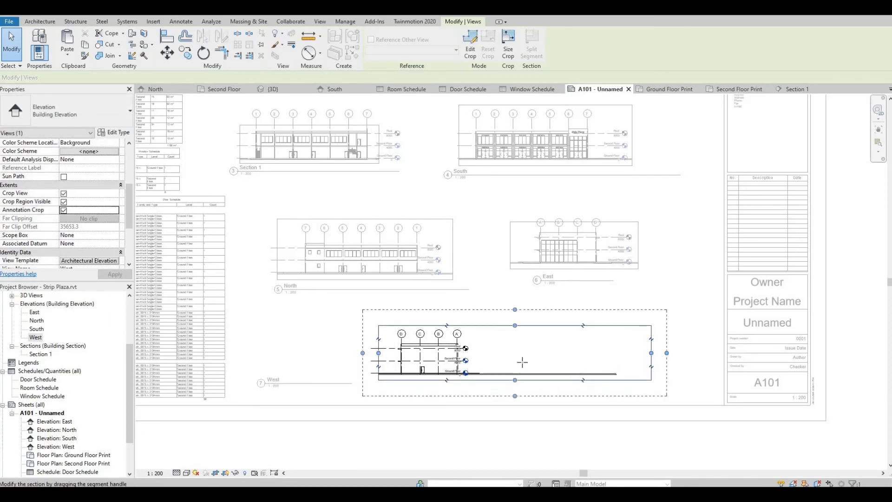
{"action": "left_click_drag", "start_coordinate": [496, 359], "coordinate": [465, 354]}
{"action": "scroll", "coordinate": [462, 352], "scroll_direction": "up", "scroll_amount": 4}
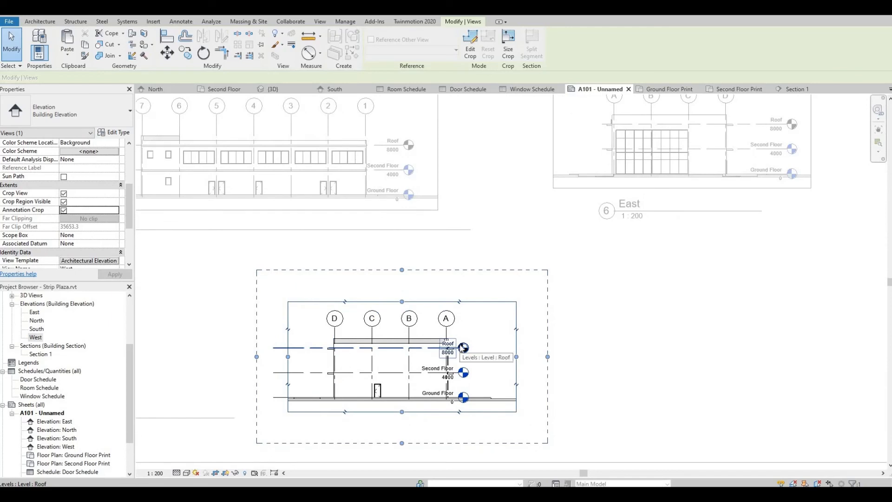
{"action": "left_click", "coordinate": [462, 348]}
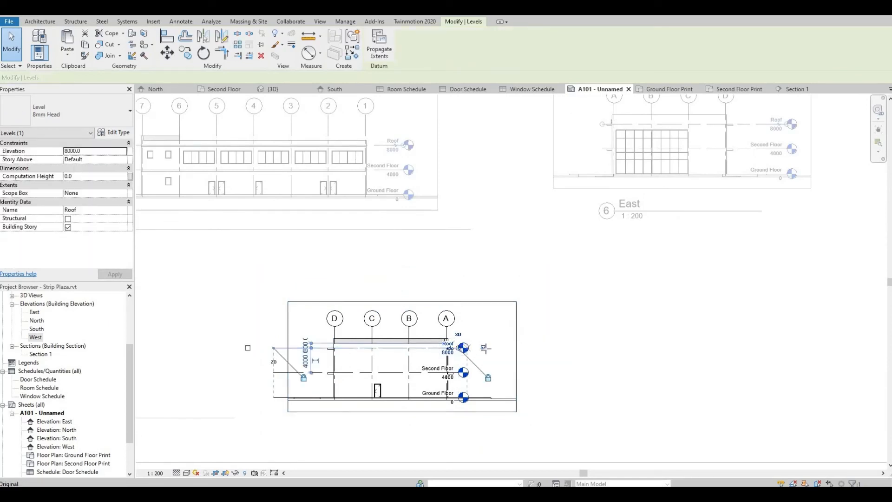
{"action": "left_click_drag", "start_coordinate": [487, 348], "coordinate": [492, 348]}
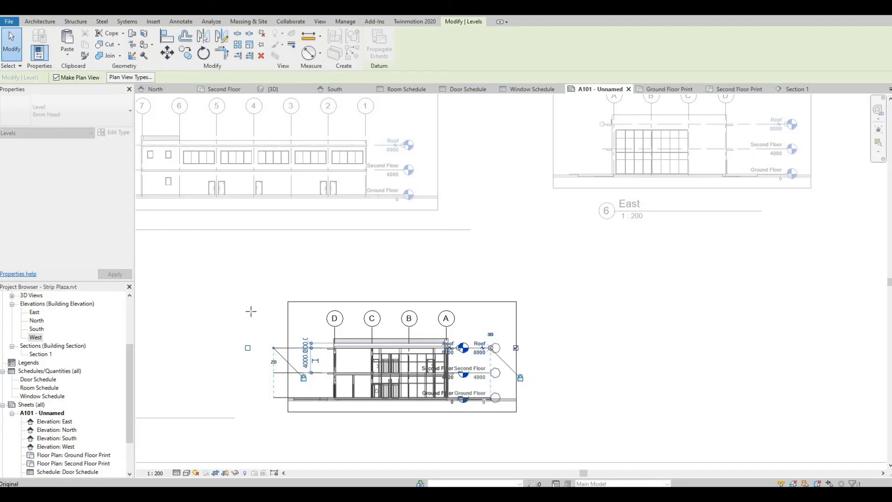
- Move the West title directly beneath its cropped viewport
{"action": "middle_click_drag", "start_coordinate": [275, 377], "coordinate": [399, 316]}
{"action": "left_click", "coordinate": [297, 357]}
{"action": "left_click_drag", "start_coordinate": [298, 357], "coordinate": [560, 372]}
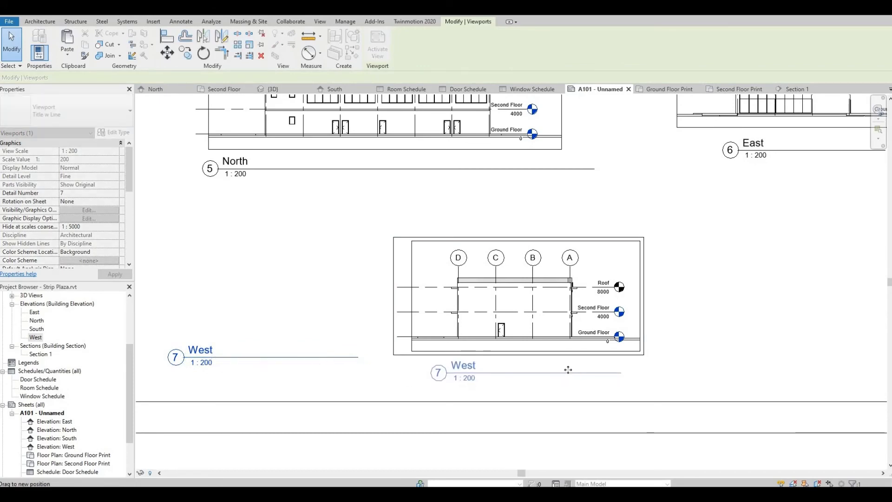
{"action": "left_click", "coordinate": [594, 364]}
- Move the West viewport directly below the North elevation, beside the door schedule
{"action": "middle_click_drag", "start_coordinate": [600, 357], "coordinate": [553, 354]}
{"action": "scroll", "coordinate": [554, 356], "scroll_direction": "down", "scroll_amount": 5}
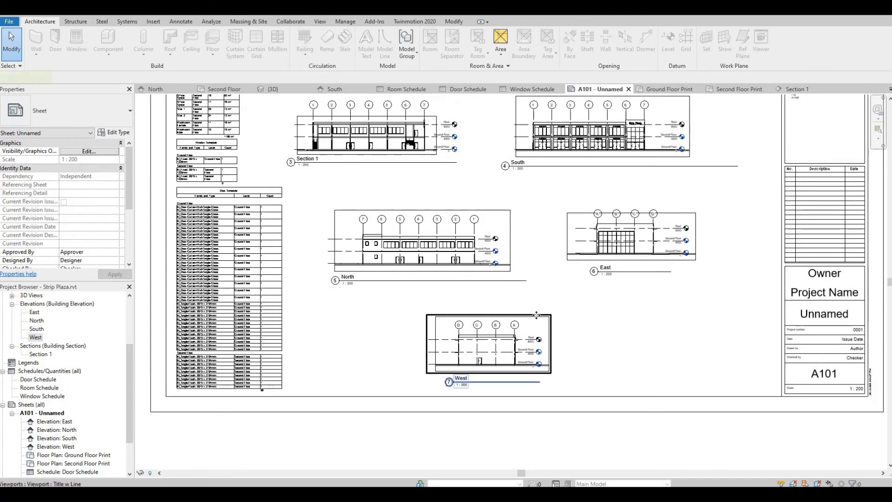
{"action": "left_click", "coordinate": [533, 317]}
{"action": "left_click_drag", "start_coordinate": [463, 315], "coordinate": [371, 309]}
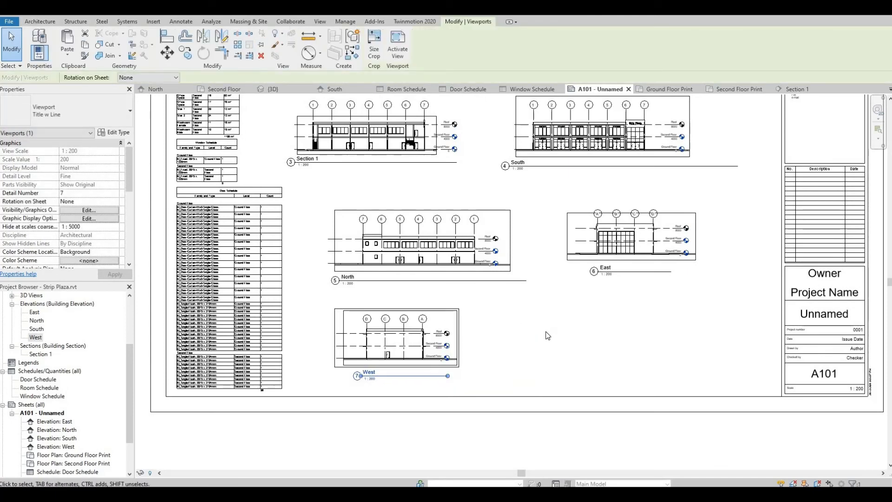
{"action": "left_click", "coordinate": [548, 336]}
- Move the South viewport beside the West elevation, below the East elevation
{"action": "scroll", "coordinate": [535, 360], "scroll_direction": "down", "scroll_amount": 2}
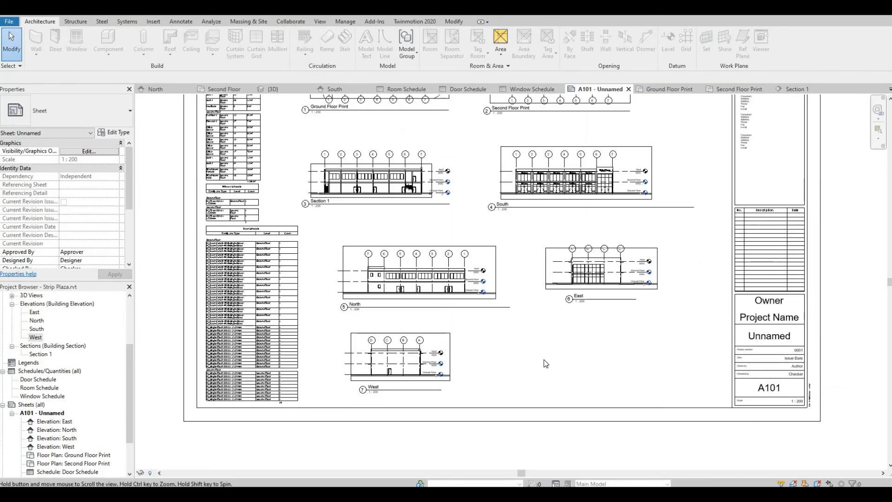
{"action": "middle_click_drag", "start_coordinate": [544, 360], "coordinate": [541, 373]}
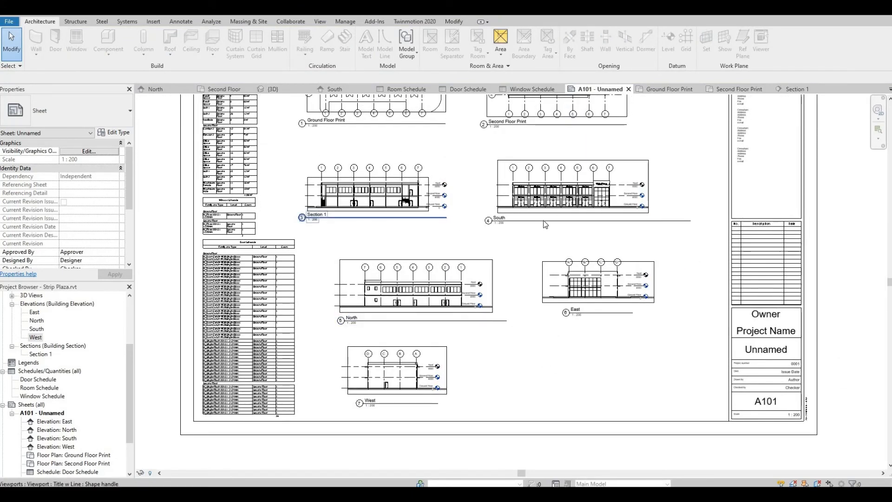
{"action": "left_click", "coordinate": [603, 213]}
{"action": "left_click_drag", "start_coordinate": [601, 238], "coordinate": [666, 403]}
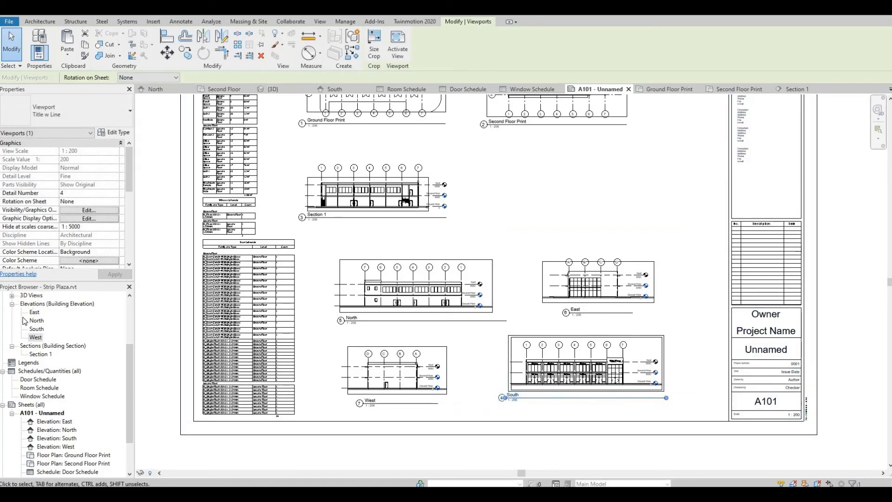
- On the Ground Floor plan, draw a vertical building section through the full building between grids 4 and 5, looking toward grid 7
{"action": "scroll", "coordinate": [28, 321], "scroll_direction": "up", "scroll_amount": 3}
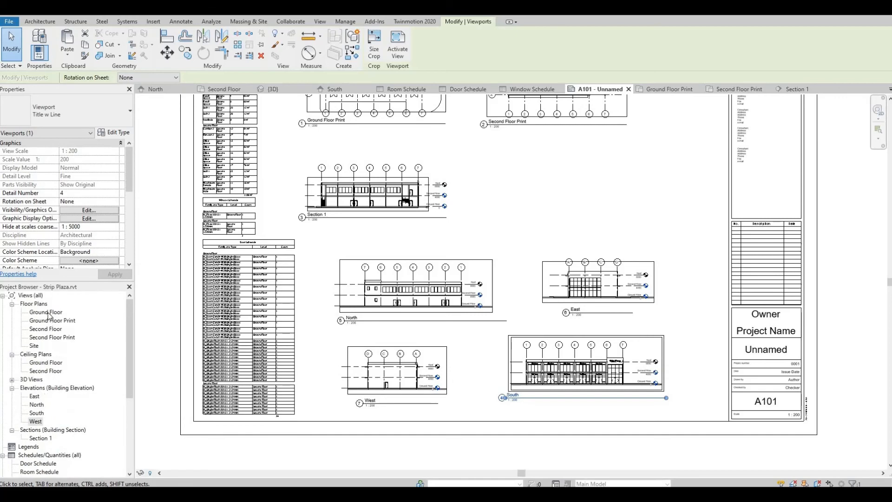
{"action": "double_click", "coordinate": [46, 312]}
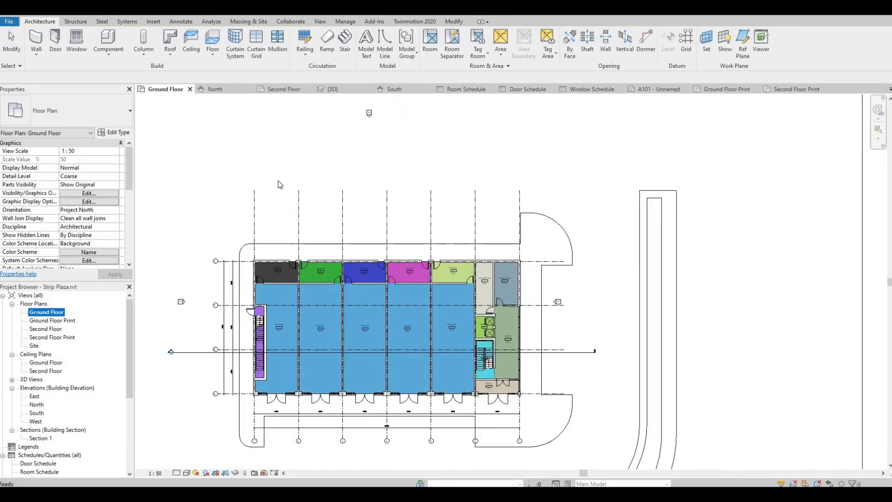
{"action": "scroll", "coordinate": [280, 184], "scroll_direction": "down", "scroll_amount": 1}
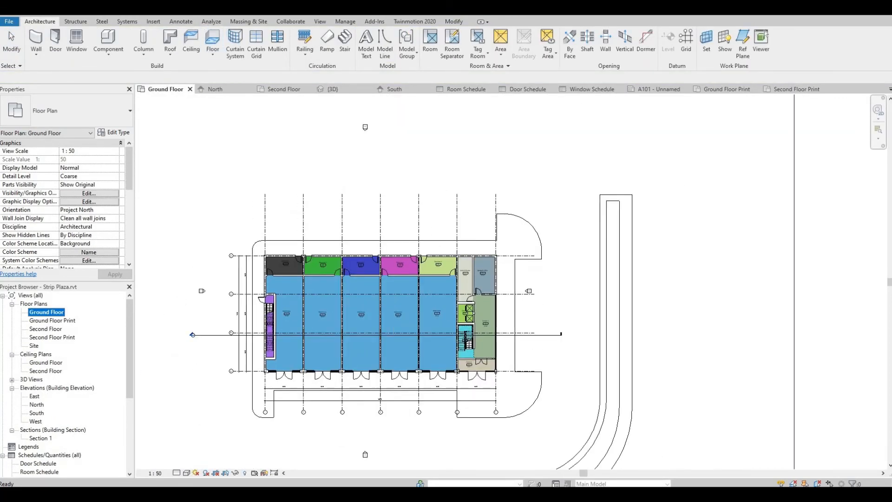
{"action": "left_click", "coordinate": [197, 8]}
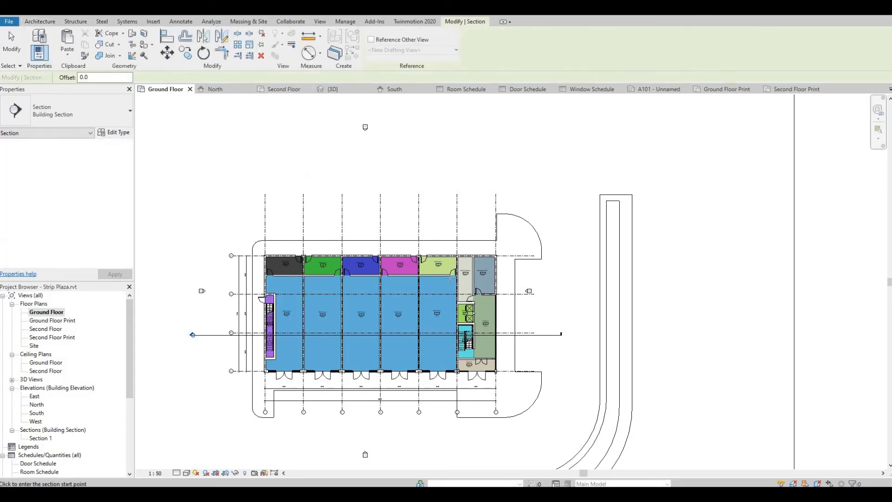
{"action": "scroll", "coordinate": [454, 360], "scroll_direction": "up", "scroll_amount": 2}
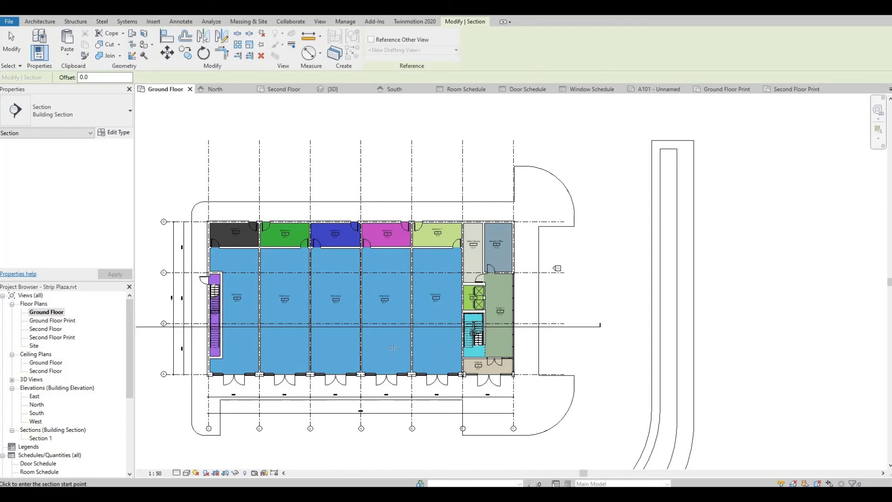
{"action": "left_click", "coordinate": [390, 173]}
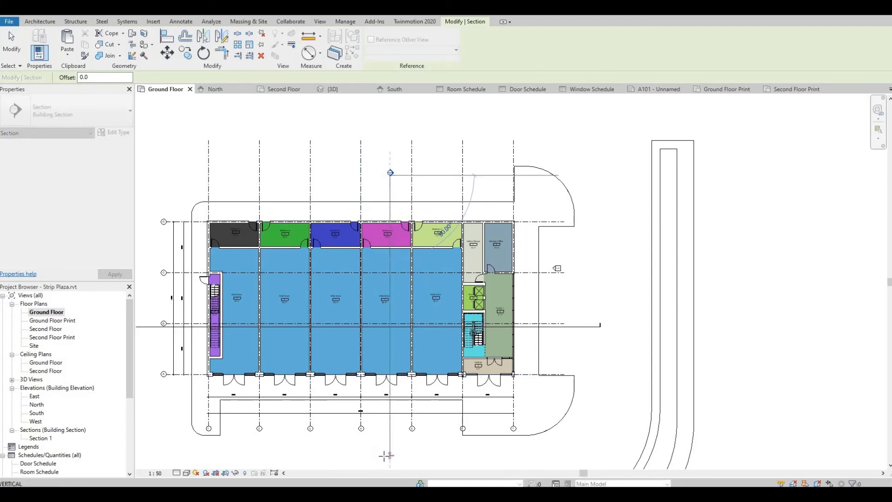
{"action": "left_click", "coordinate": [385, 457]}
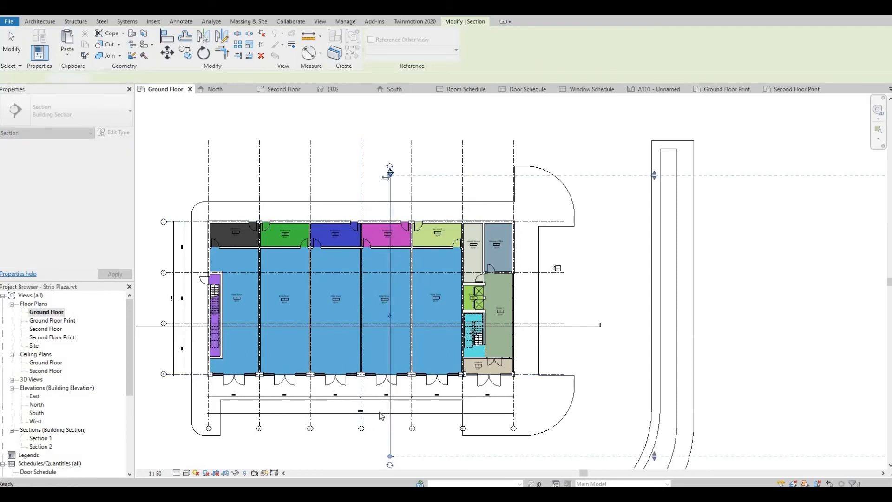
- Reduce the new section's view depth so it ends just beyond the building near grid 7
{"action": "scroll", "coordinate": [541, 351], "scroll_direction": "down", "scroll_amount": 4}
{"action": "scroll", "coordinate": [551, 349], "scroll_direction": "down", "scroll_amount": 1}
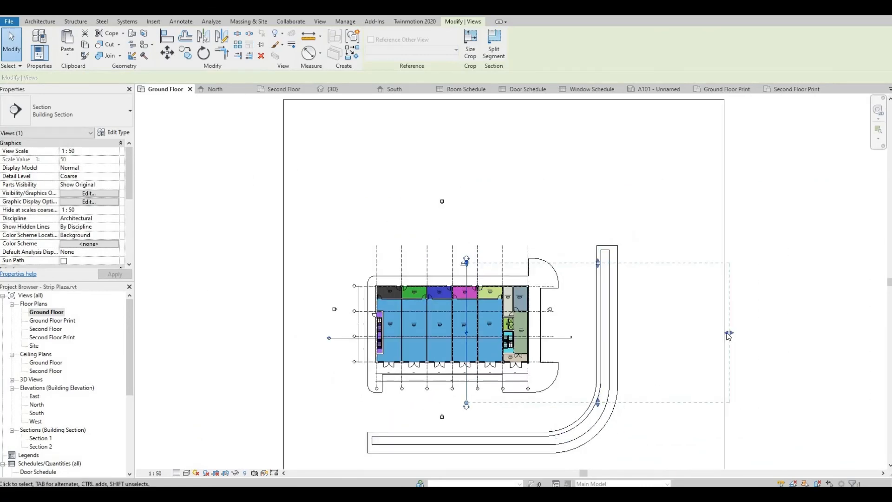
{"action": "left_click_drag", "start_coordinate": [639, 334], "coordinate": [575, 336]}
- Open Section 2 and set its view scale to 1:200 and its detail level to Fine
{"action": "left_click_drag", "start_coordinate": [132, 358], "coordinate": [132, 432]}
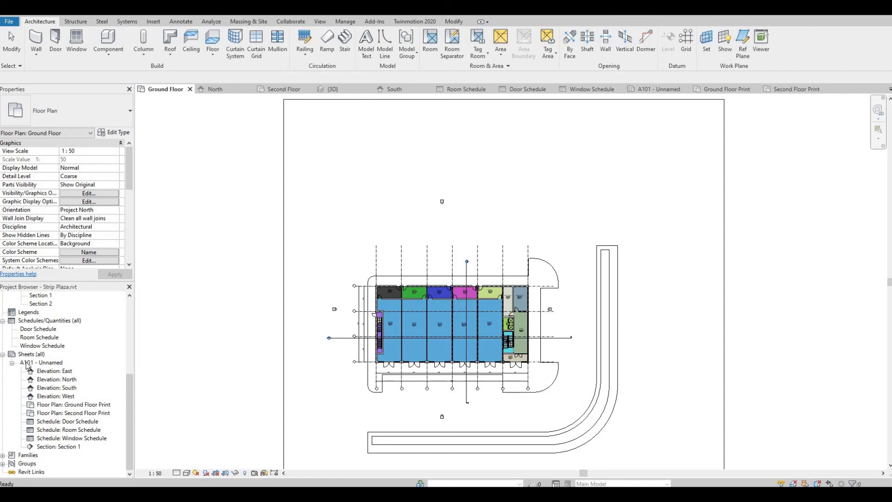
{"action": "double_click", "coordinate": [27, 363]}
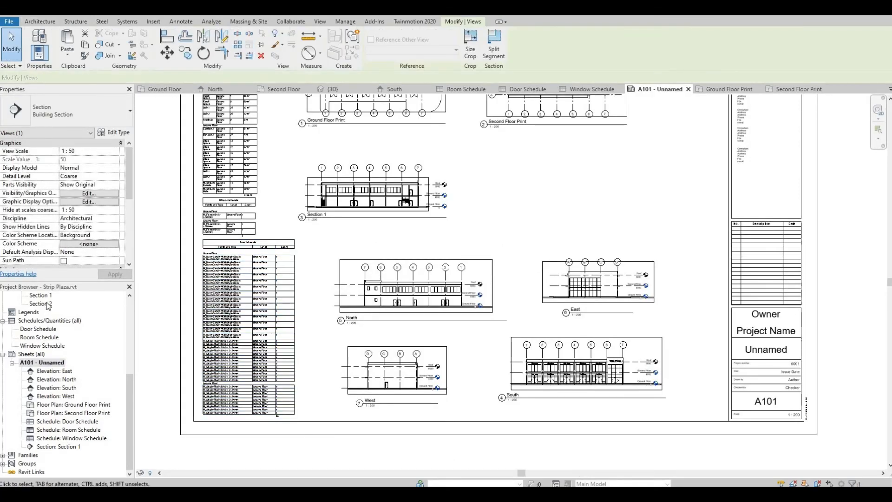
{"action": "left_click", "coordinate": [40, 304]}
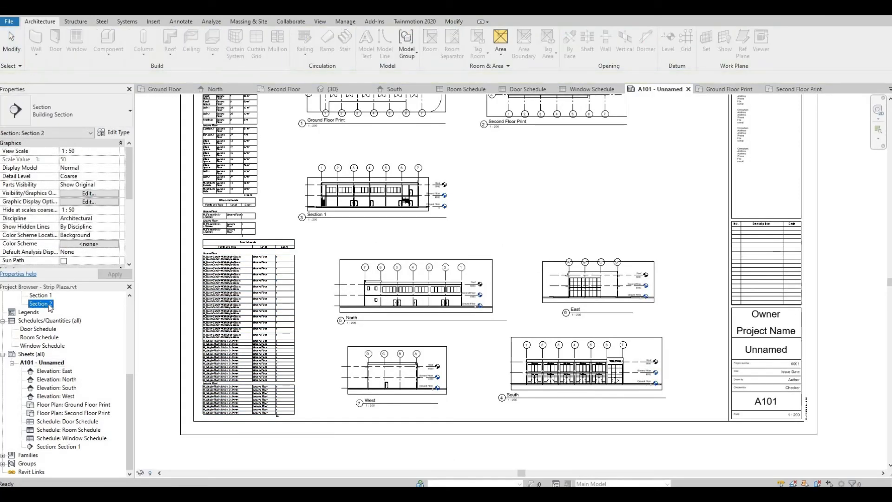
{"action": "key", "text": "Return"}
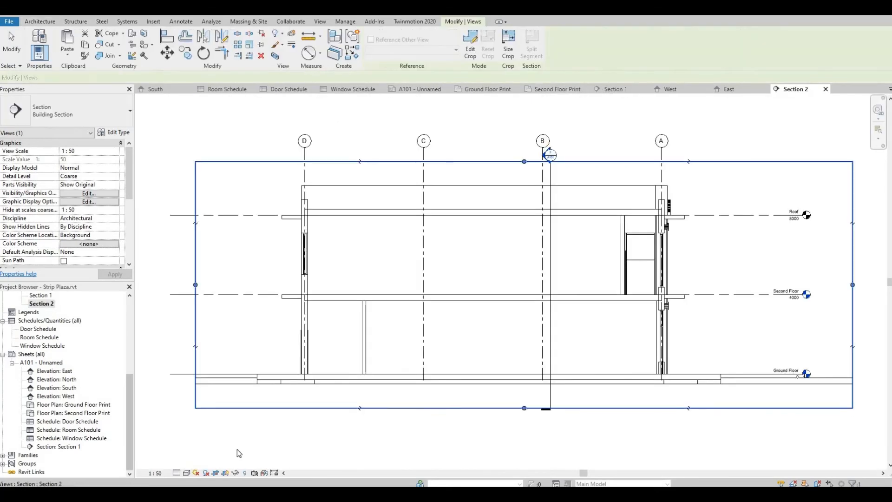
{"action": "left_click", "coordinate": [157, 474]}
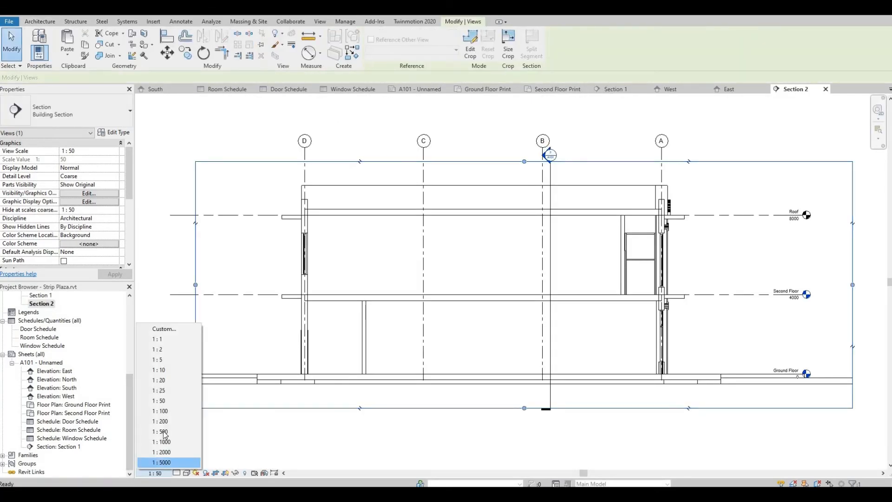
{"action": "left_click", "coordinate": [162, 421]}
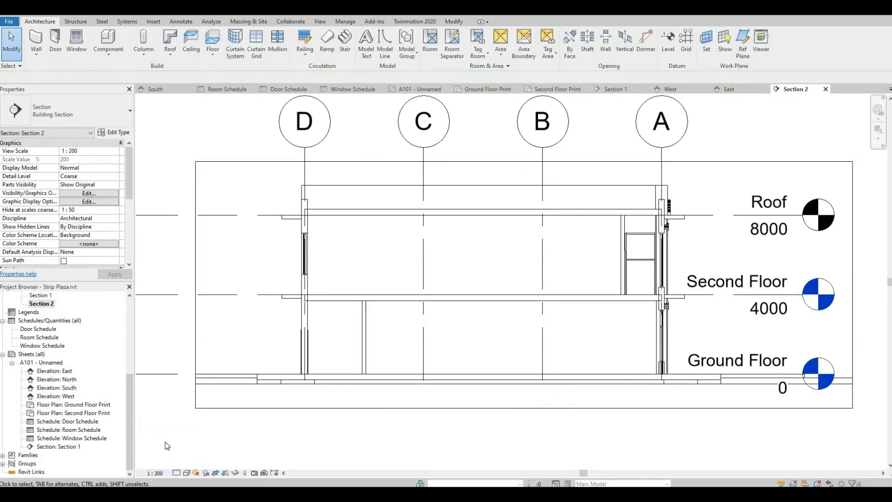
{"action": "left_click", "coordinate": [186, 473]}
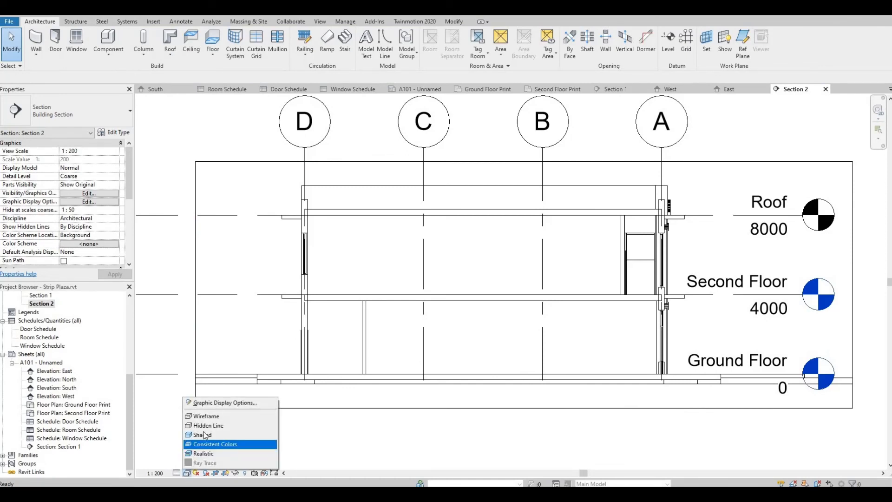
{"action": "left_click", "coordinate": [177, 473]}
{"action": "left_click", "coordinate": [205, 462]}
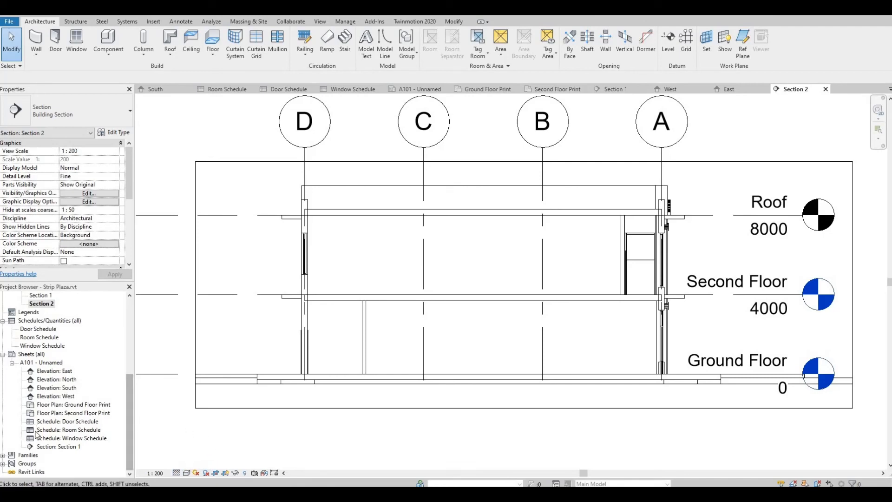
- Place Section 2 on sheet A101 beside Section 1, below the Second Floor Print plan
{"action": "double_click", "coordinate": [34, 364]}
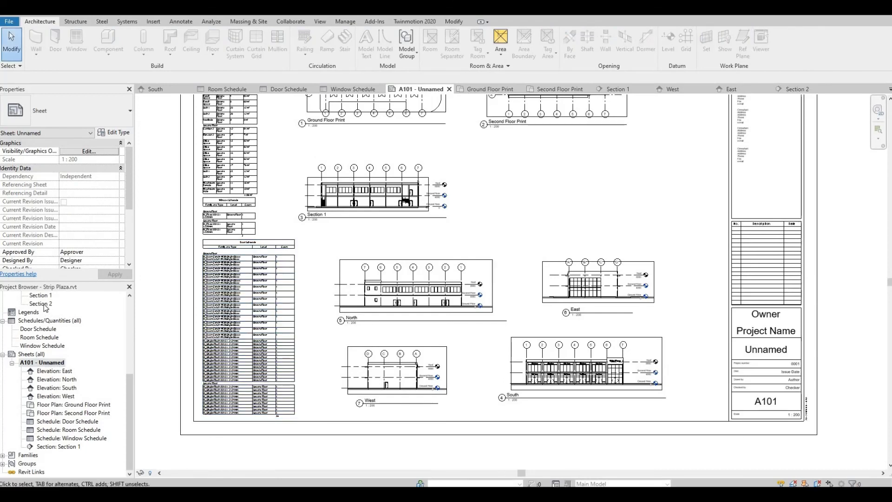
{"action": "left_click", "coordinate": [41, 304]}
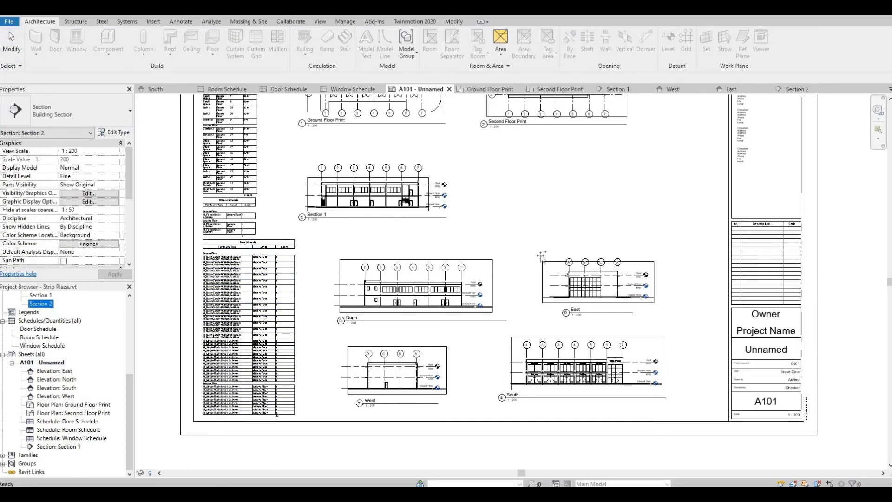
{"action": "left_click_drag", "start_coordinate": [551, 199], "coordinate": [552, 198]}
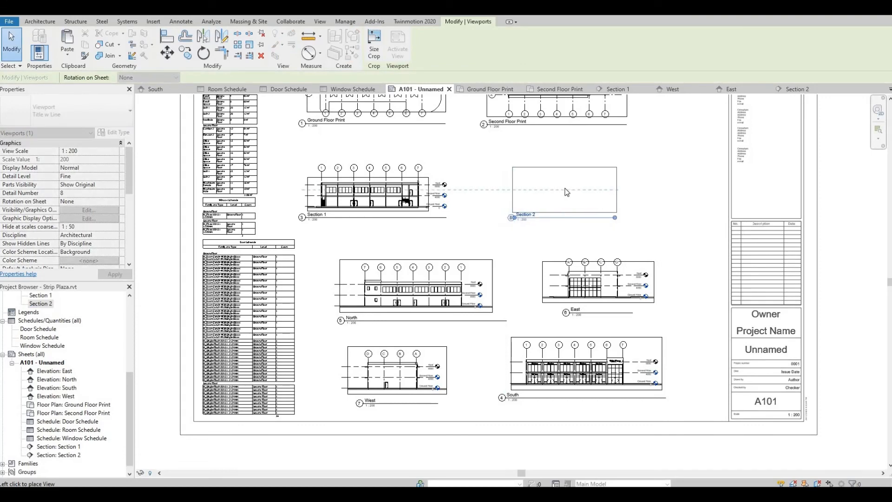
{"action": "left_click", "coordinate": [564, 193]}
{"action": "scroll", "coordinate": [568, 185], "scroll_direction": "up", "scroll_amount": 4}
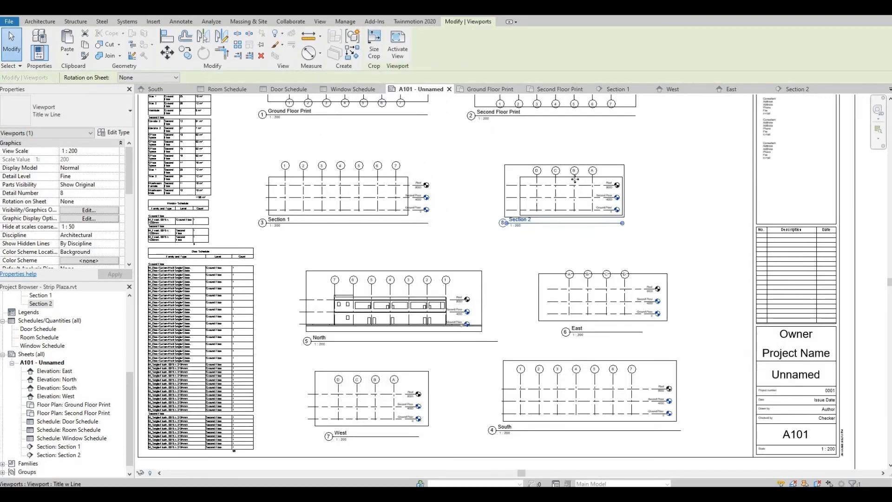
{"action": "left_click", "coordinate": [549, 300]}
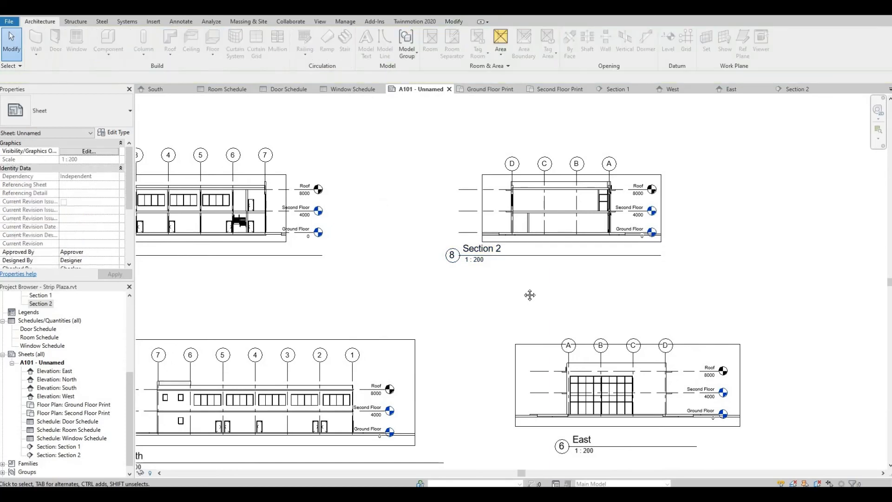
- Nudge the Section 1 viewport on sheet A101 slightly up so its title lines up beneath the Ground Floor Print title
{"action": "scroll", "coordinate": [533, 282], "scroll_direction": "down", "scroll_amount": 2}
{"action": "scroll", "coordinate": [533, 282], "scroll_direction": "down", "scroll_amount": 2}
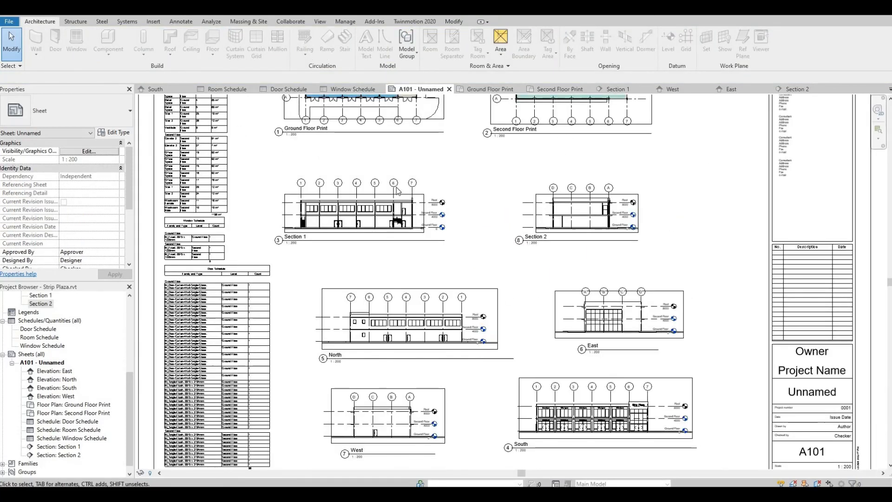
{"action": "middle_click_drag", "start_coordinate": [404, 194], "coordinate": [418, 209]}
{"action": "left_click", "coordinate": [418, 205]}
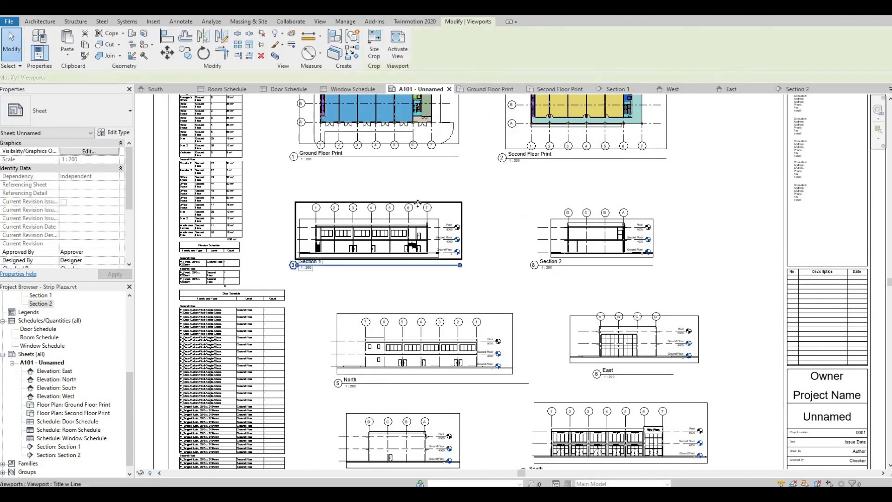
{"action": "key", "text": "Left"}
{"action": "key", "text": "Left"}
{"action": "key", "text": "Left"}
{"action": "key", "text": "Left"}
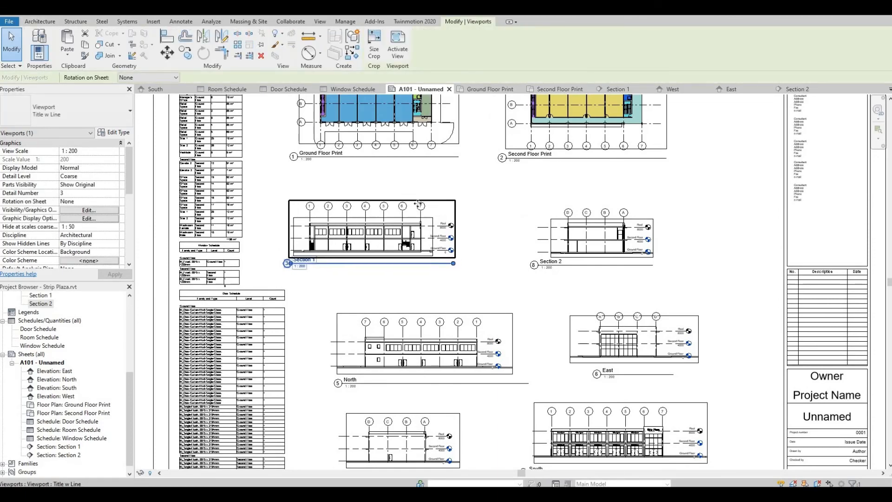
{"action": "key", "text": "Up"}
{"action": "key", "text": "Left"}
{"action": "key", "text": "Right"}
{"action": "key", "text": "Right"}
{"action": "key", "text": "Right"}
{"action": "key", "text": "Up"}
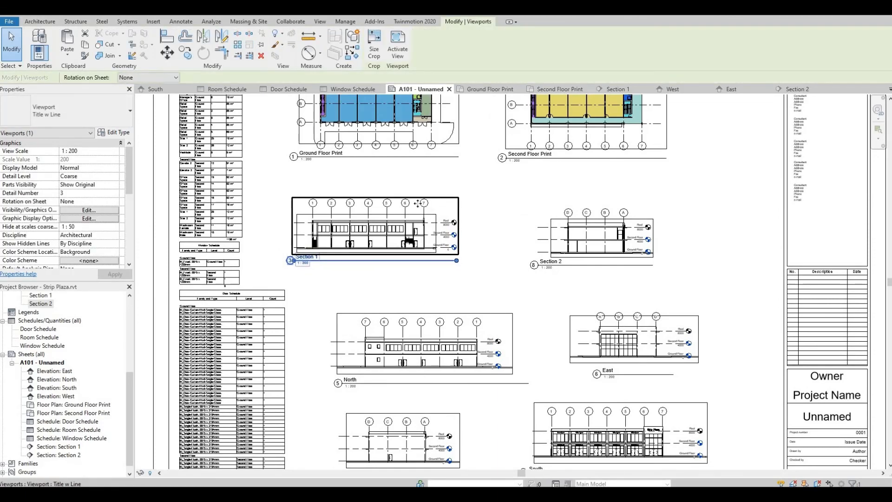
{"action": "key", "text": "Up"}
- Move the Section 2 viewport close beside Section 1 and raise it level with Section 1's title line
{"action": "left_click", "coordinate": [564, 219]}
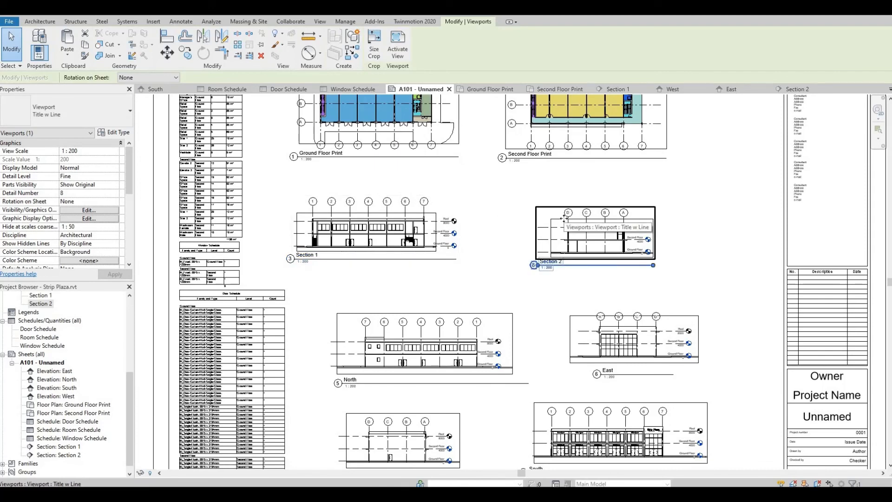
{"action": "key", "text": "Up"}
{"action": "key", "text": "Up"}
{"action": "key", "text": "Up"}
{"action": "key", "text": "Left"}
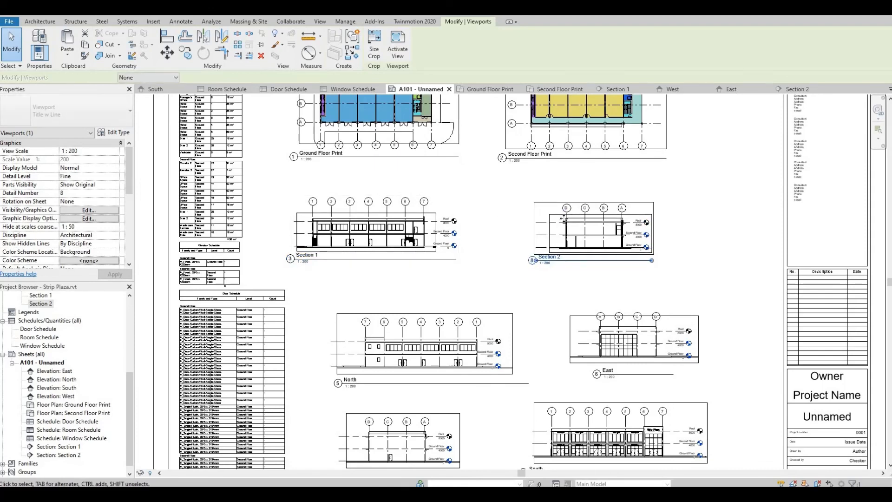
{"action": "key", "text": "Left"}
{"action": "key", "text": "Left"}
{"action": "key", "text": "Left"}
{"action": "key", "text": "Left"}
{"action": "key", "text": "Left"}
{"action": "key", "text": "Left"}
{"action": "key", "text": "Left"}
{"action": "key", "text": "Left"}
{"action": "key", "text": "Left"}
{"action": "key", "text": "Left"}
{"action": "key", "text": "Left"}
{"action": "key", "text": "Left"}
{"action": "key", "text": "Left"}
{"action": "key", "text": "Left"}
{"action": "key", "text": "Left"}
{"action": "key", "text": "Left"}
{"action": "key", "text": "Left"}
{"action": "key", "text": "Left"}
{"action": "key", "text": "Left"}
{"action": "key", "text": "Left"}
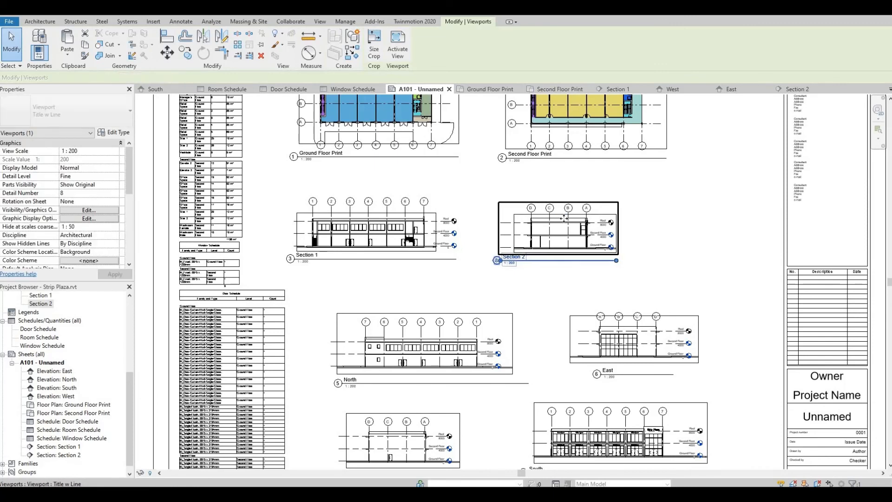
{"action": "key", "text": "Left"}
{"action": "key", "text": "Left"}
{"action": "key", "text": "Left"}
{"action": "key", "text": "Left"}
{"action": "key", "text": "Left"}
{"action": "key", "text": "Left"}
{"action": "key", "text": "Left"}
{"action": "key", "text": "Left"}
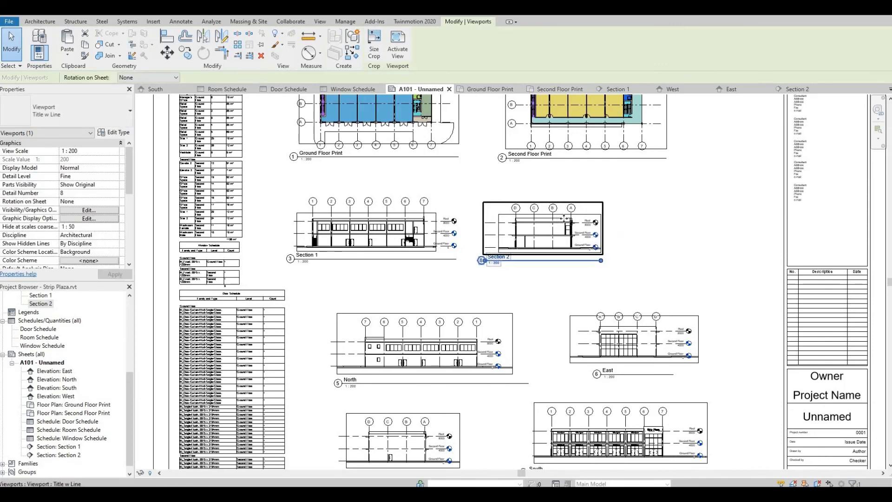
{"action": "key", "text": "Up"}
{"action": "key", "text": "Left"}
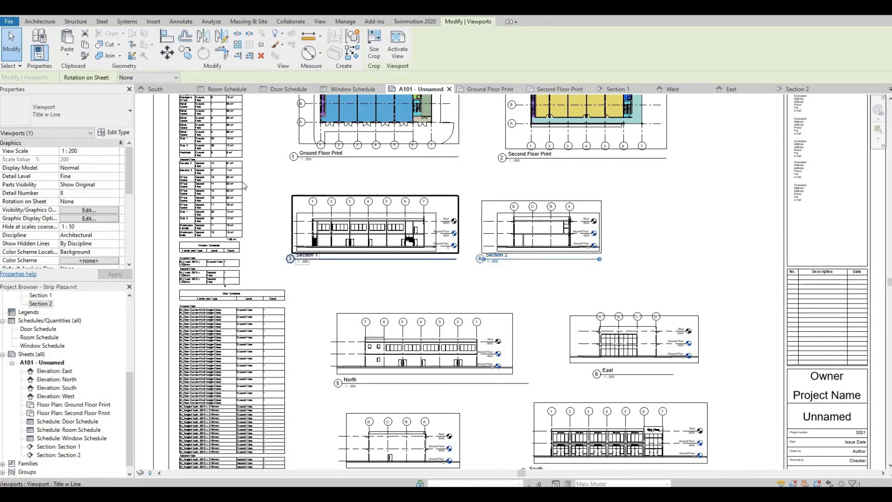
- Open the default {3D} view and duplicate it
{"action": "scroll", "coordinate": [34, 344], "scroll_direction": "up", "scroll_amount": 3}
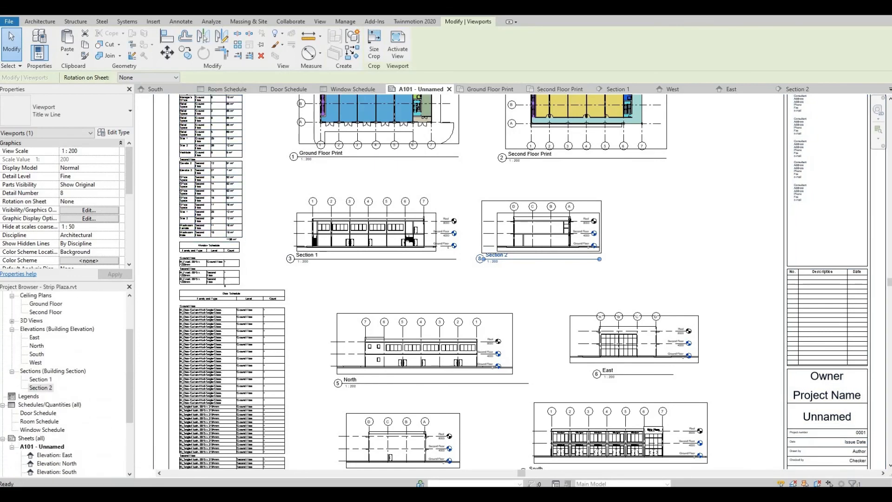
{"action": "left_click", "coordinate": [150, 8]}
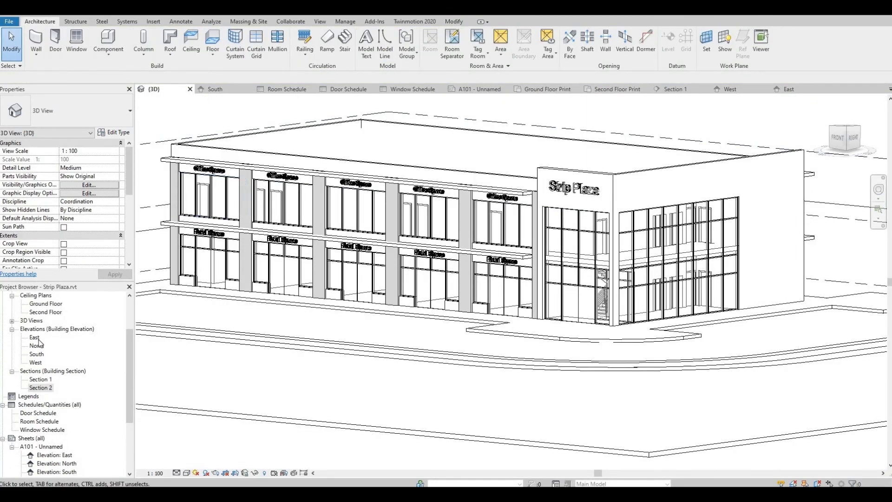
{"action": "left_click", "coordinate": [14, 324]}
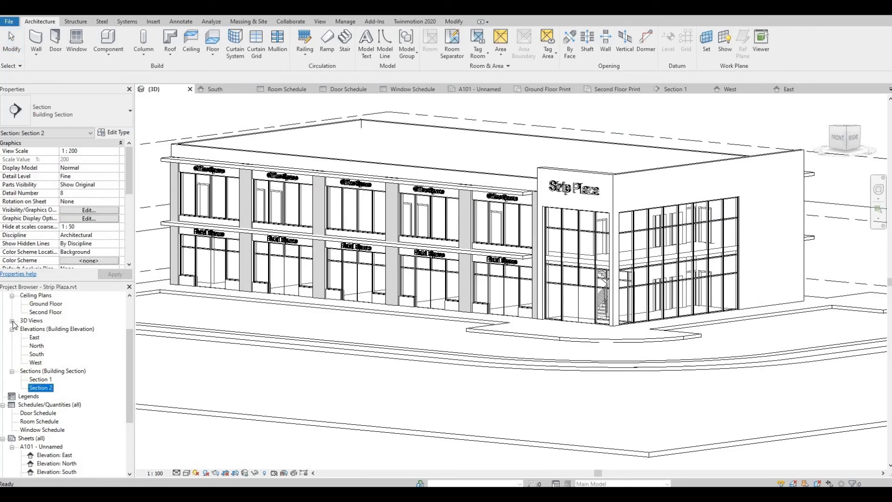
{"action": "right_click", "coordinate": [34, 331]}
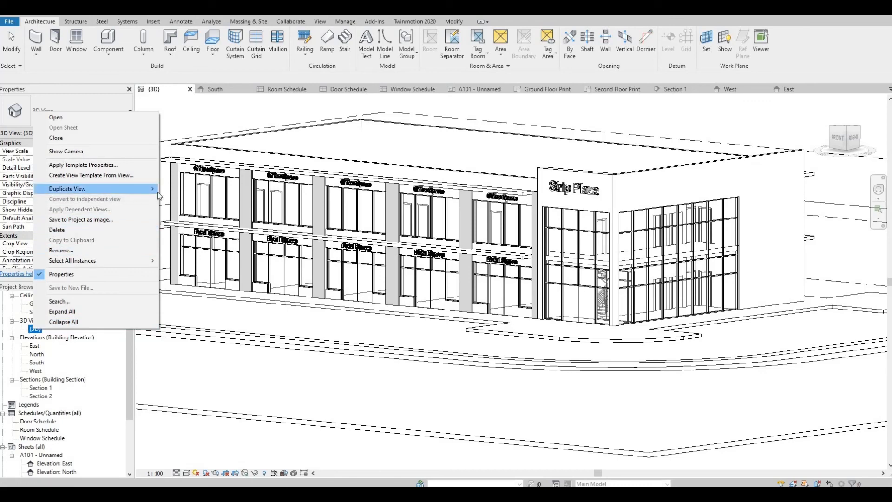
{"action": "left_click", "coordinate": [186, 189]}
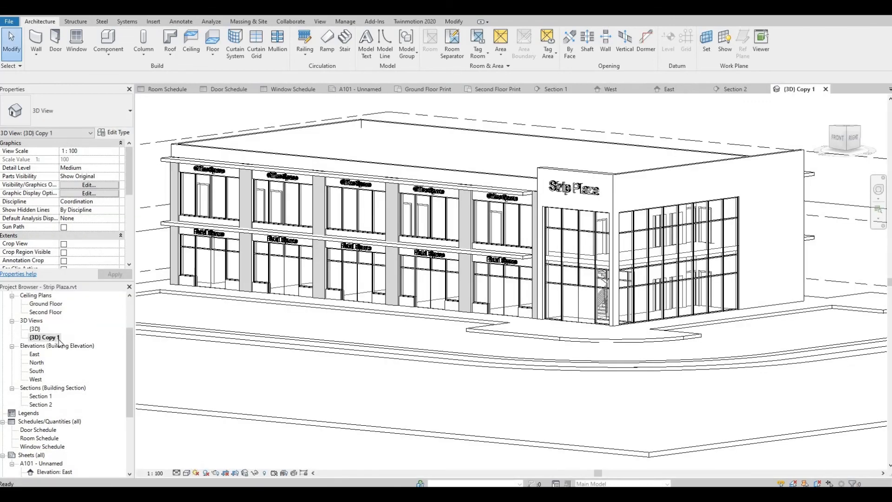
{"action": "scroll", "coordinate": [268, 295], "scroll_direction": "down", "scroll_amount": 2}
{"action": "middle_click_drag", "start_coordinate": [318, 294], "coordinate": [370, 310]}
{"action": "scroll", "coordinate": [379, 307], "scroll_direction": "up", "scroll_amount": 1}
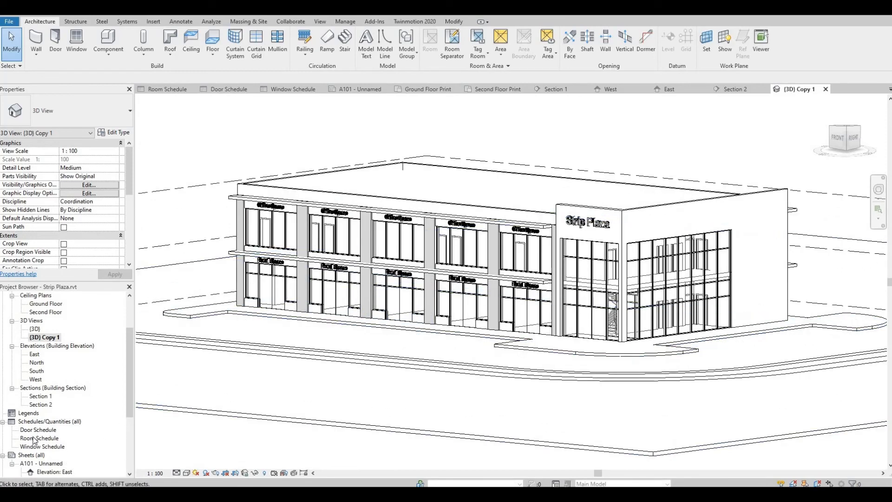
- Set the view scale of {3D} Copy 1 to 1:200
{"action": "double_click", "coordinate": [32, 463]}
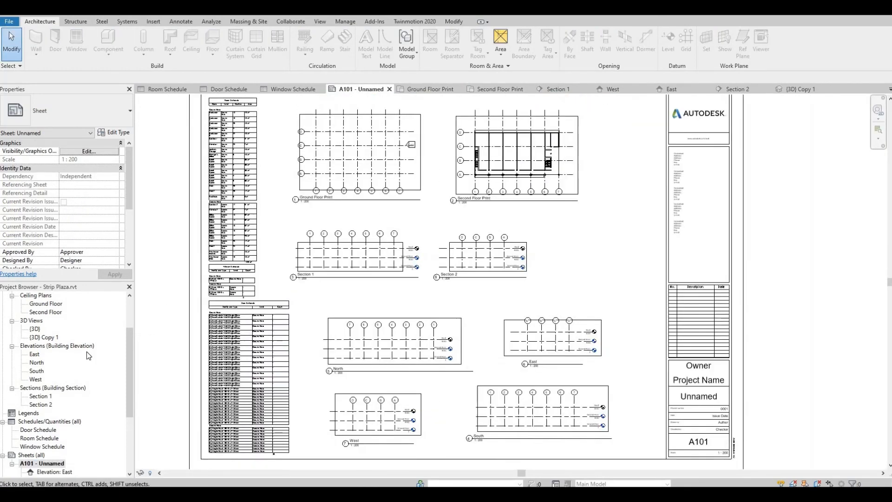
{"action": "double_click", "coordinate": [43, 338]}
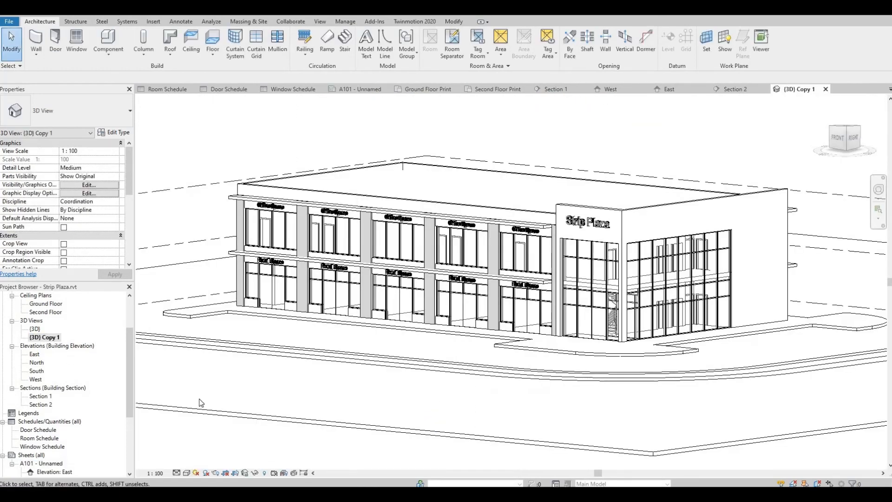
{"action": "left_click", "coordinate": [156, 472]}
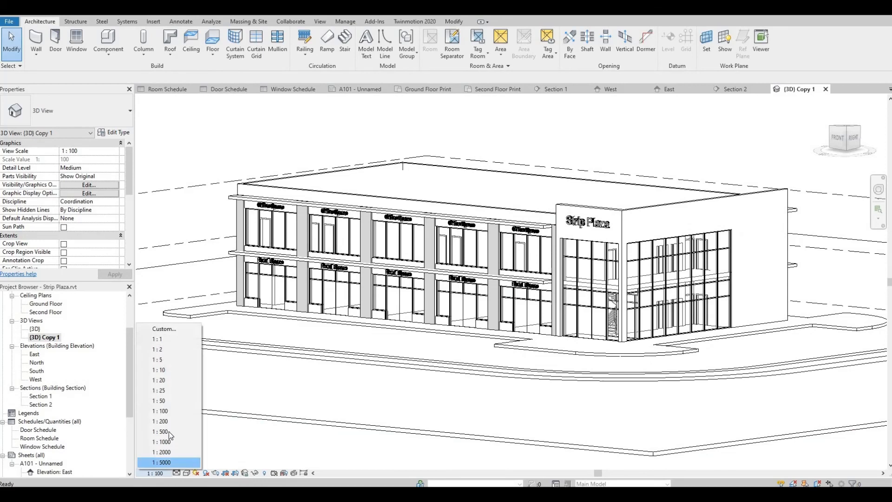
{"action": "left_click", "coordinate": [160, 421]}
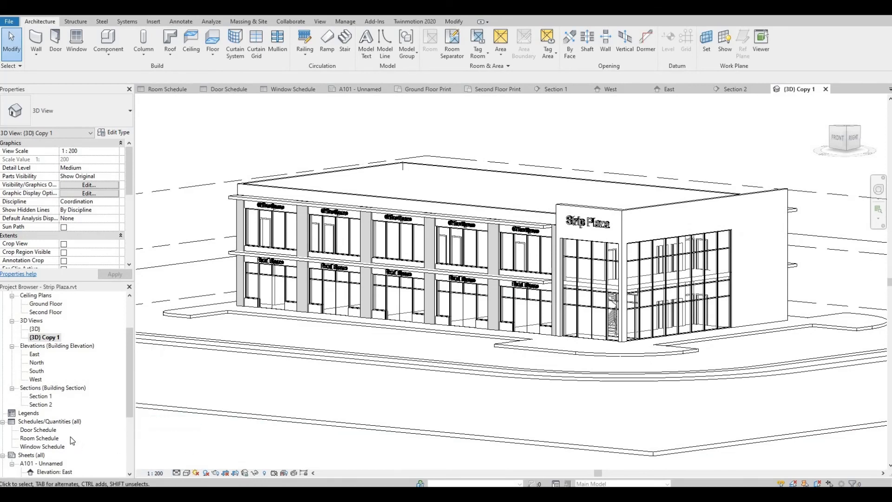
- Place the {3D} Copy 1 view on sheet A101 beside Section 2 and shorten its title line
{"action": "double_click", "coordinate": [47, 464]}
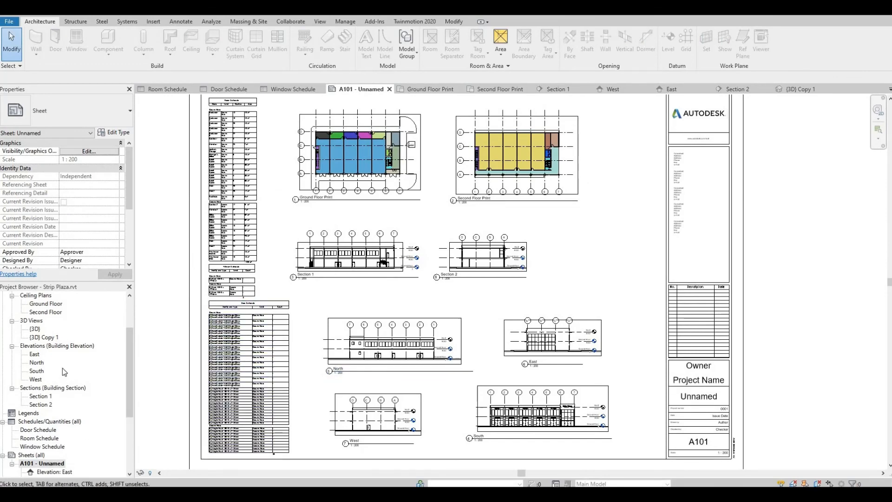
{"action": "left_click", "coordinate": [52, 337]}
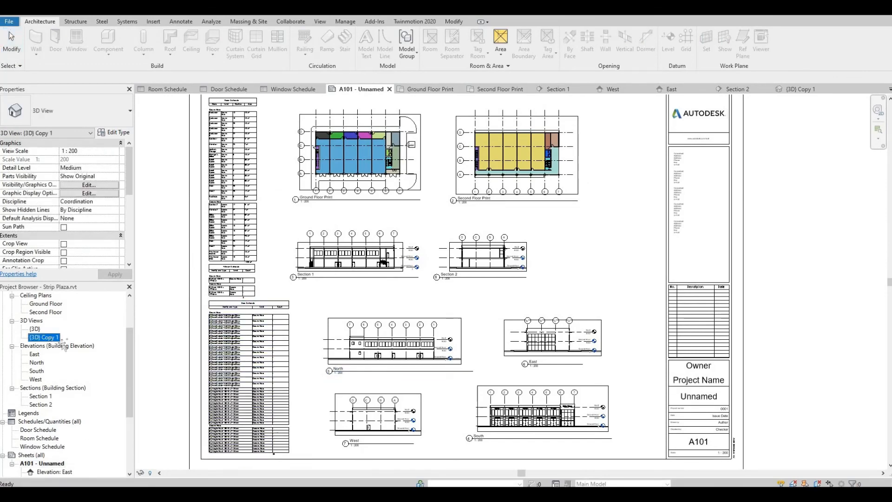
{"action": "left_click_drag", "start_coordinate": [52, 337], "coordinate": [579, 269]}
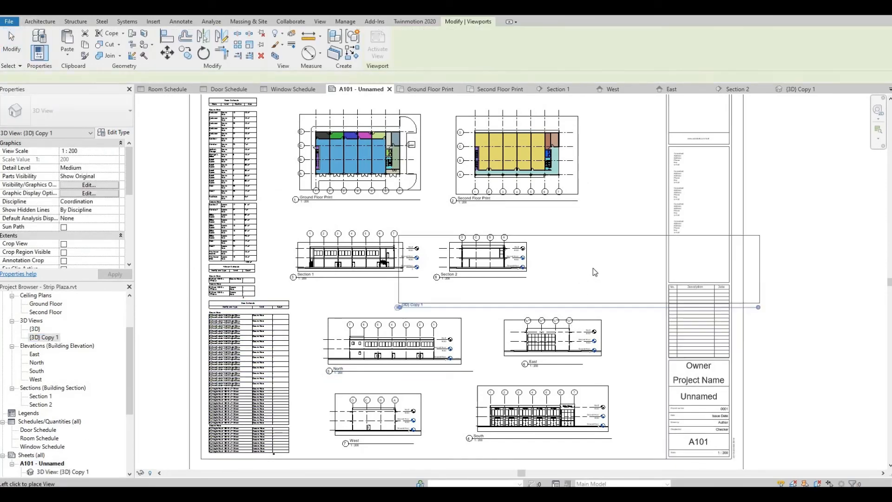
{"action": "left_click", "coordinate": [599, 263]}
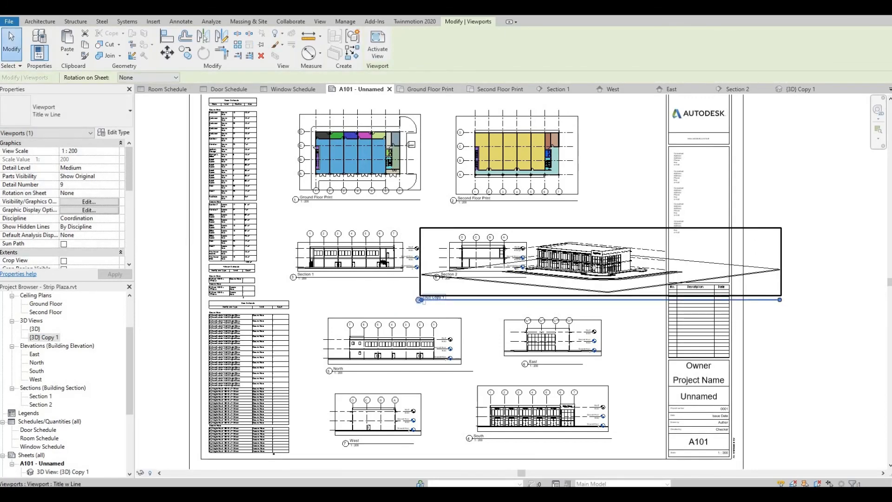
{"action": "scroll", "coordinate": [594, 270], "scroll_direction": "up", "scroll_amount": 1}
{"action": "scroll", "coordinate": [605, 259], "scroll_direction": "up", "scroll_amount": 1}
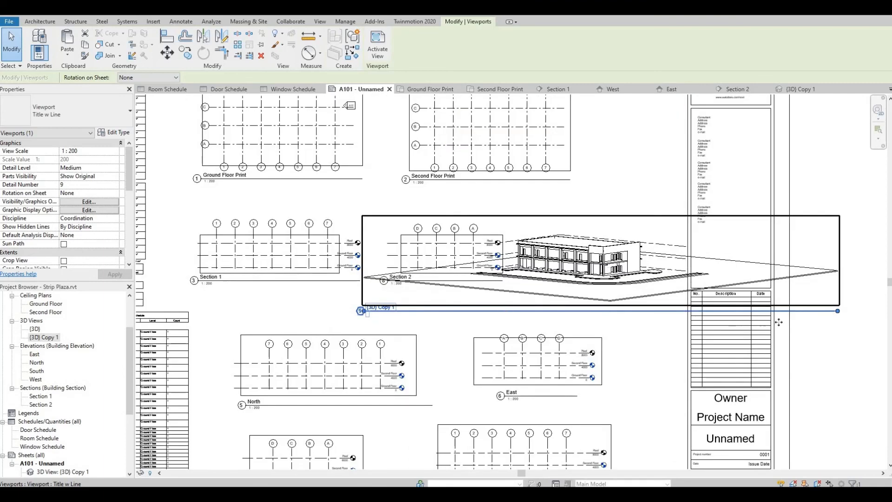
{"action": "left_click_drag", "start_coordinate": [838, 313], "coordinate": [479, 313]}
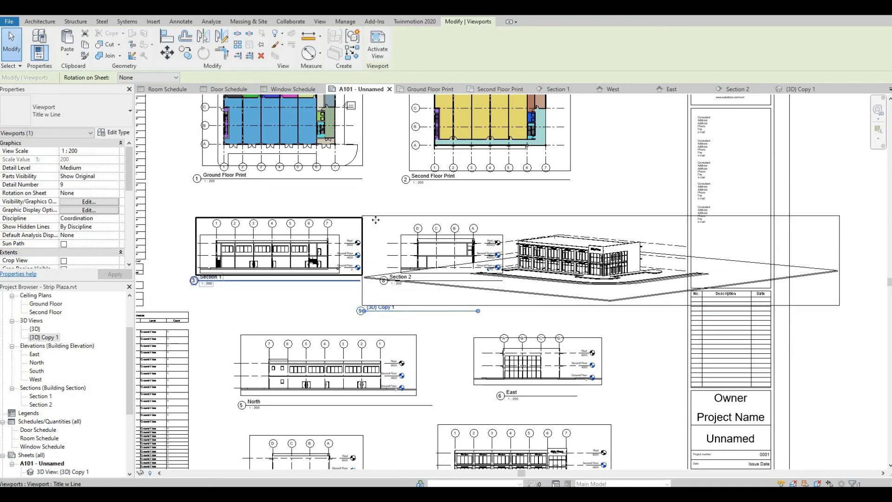
- Enable Crop View, Crop Region Visible and Annotation Crop for the {3D} Copy 1 viewport
{"action": "scroll", "coordinate": [65, 253], "scroll_direction": "down", "scroll_amount": 1}
{"action": "left_click", "coordinate": [63, 243]}
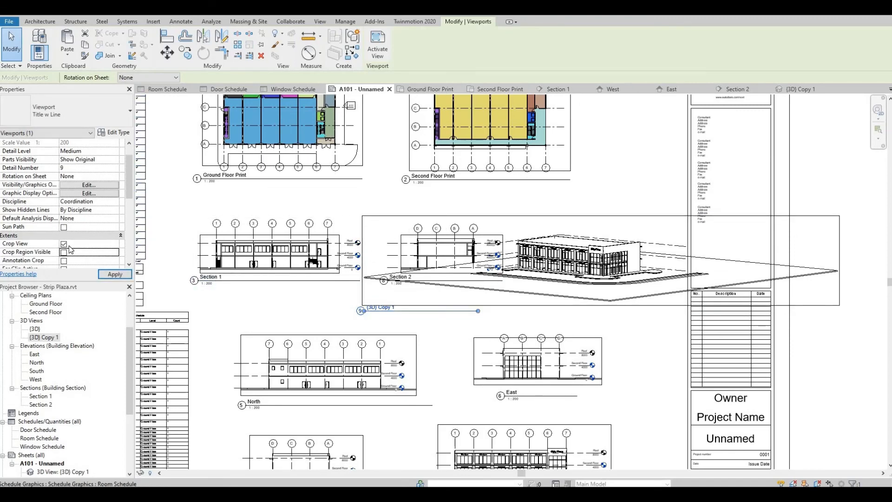
{"action": "scroll", "coordinate": [71, 222], "scroll_direction": "down", "scroll_amount": 3}
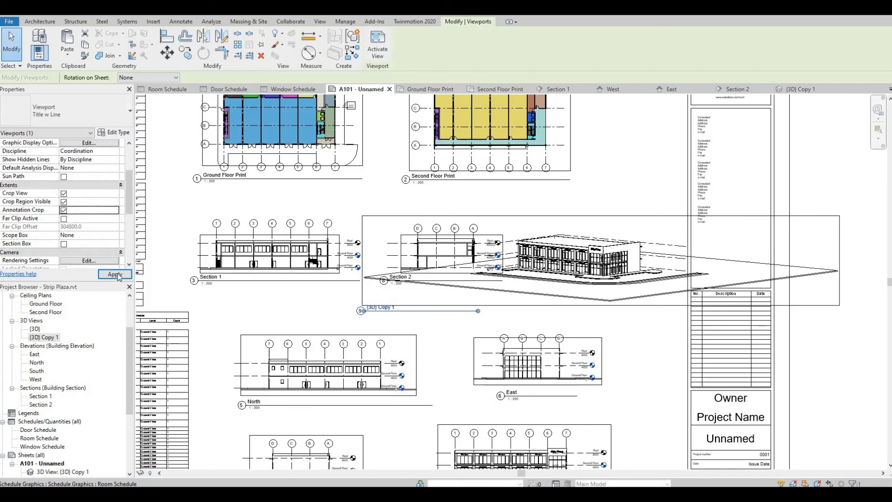
{"action": "left_click", "coordinate": [115, 275]}
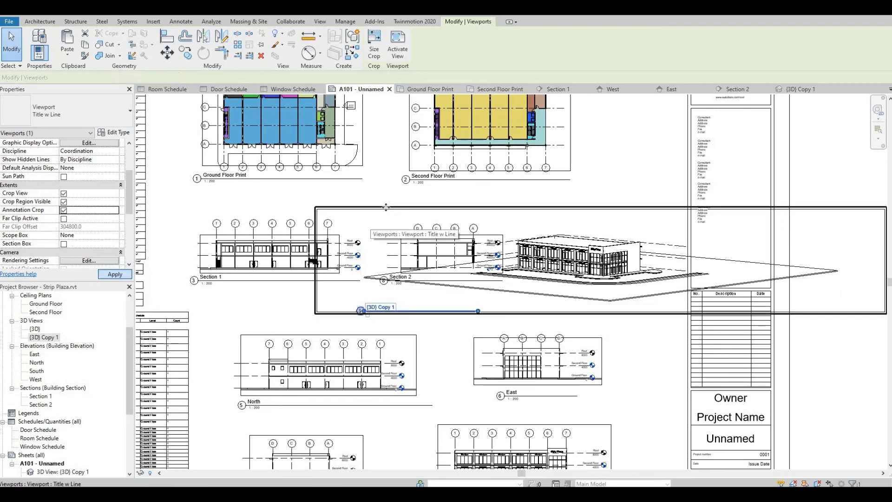
- Activate the {3D} Copy 1 viewport and tighten its crop region on all sides around the building
{"action": "double_click", "coordinate": [385, 212]}
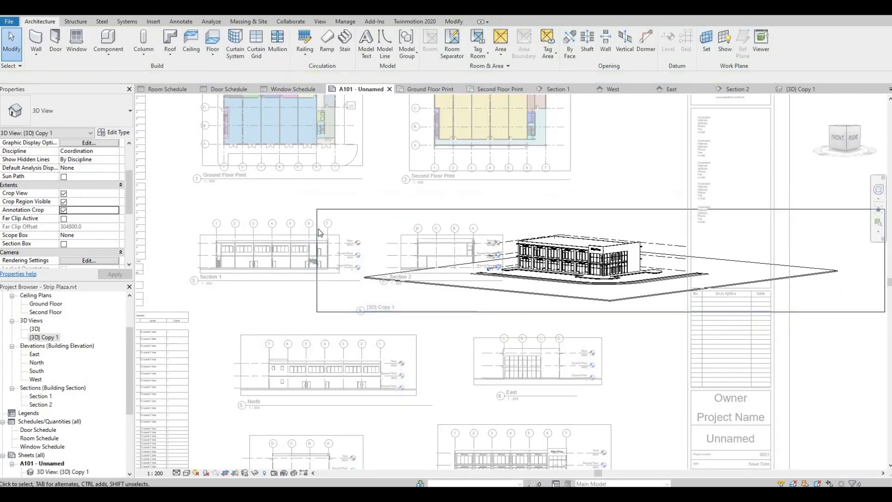
{"action": "left_click", "coordinate": [317, 240]}
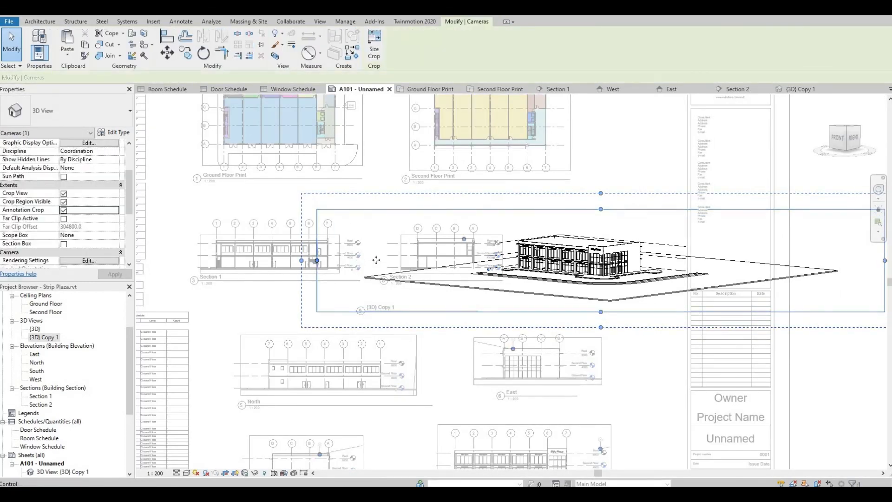
{"action": "left_click_drag", "start_coordinate": [376, 260], "coordinate": [685, 283]}
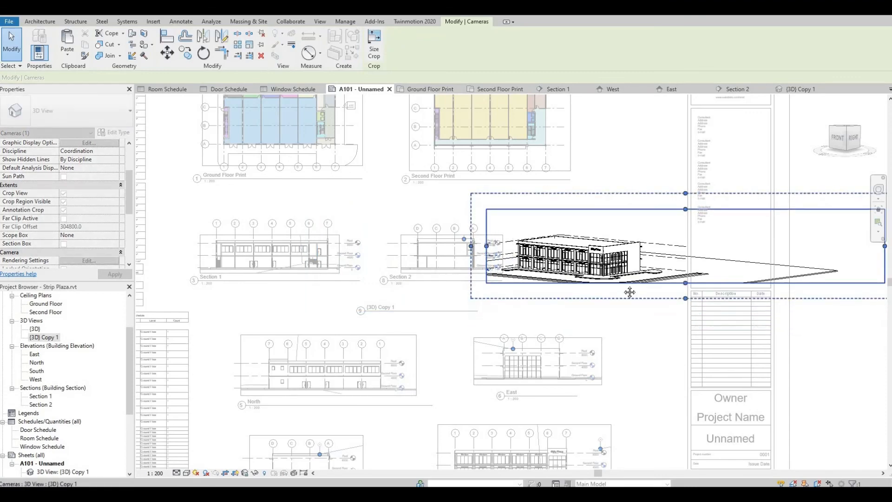
{"action": "middle_click_drag", "start_coordinate": [804, 279], "coordinate": [693, 284]}
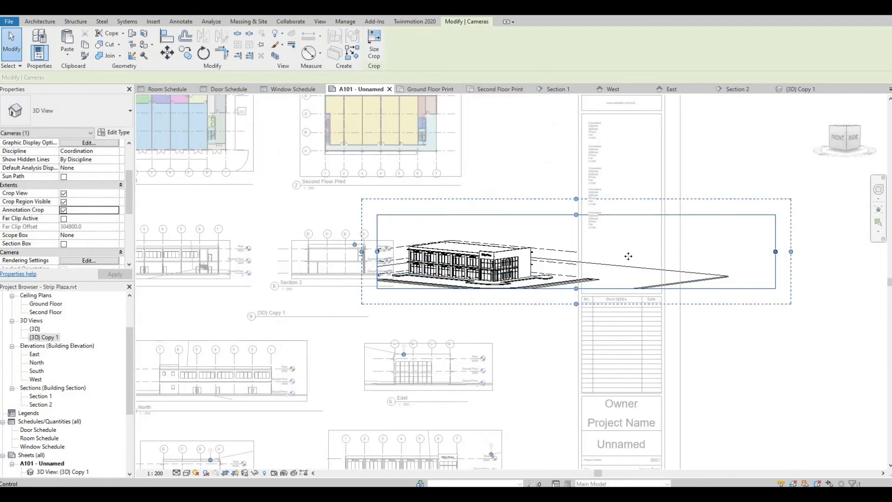
{"action": "left_click_drag", "start_coordinate": [776, 251], "coordinate": [558, 251]}
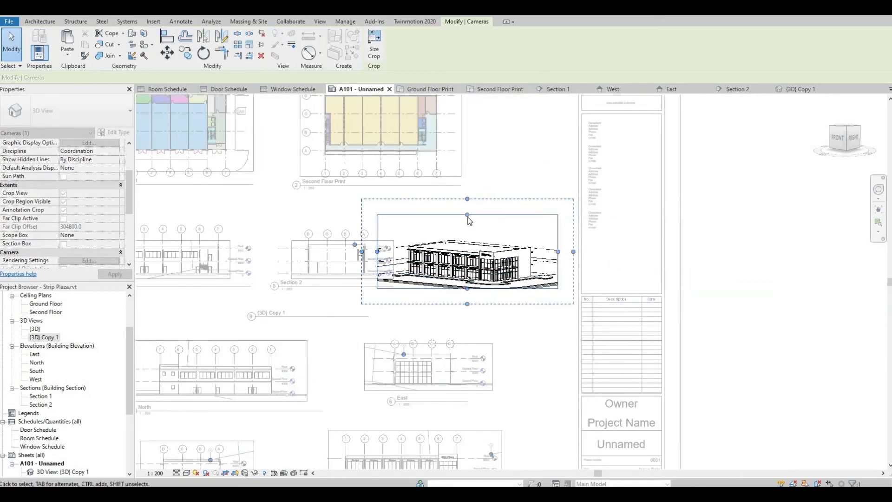
{"action": "left_click_drag", "start_coordinate": [468, 216], "coordinate": [468, 237]}
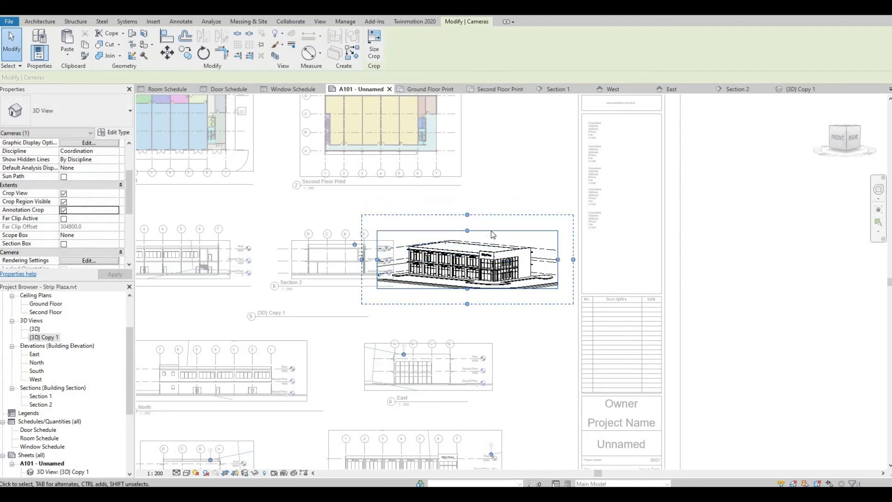
{"action": "double_click", "coordinate": [510, 190]}
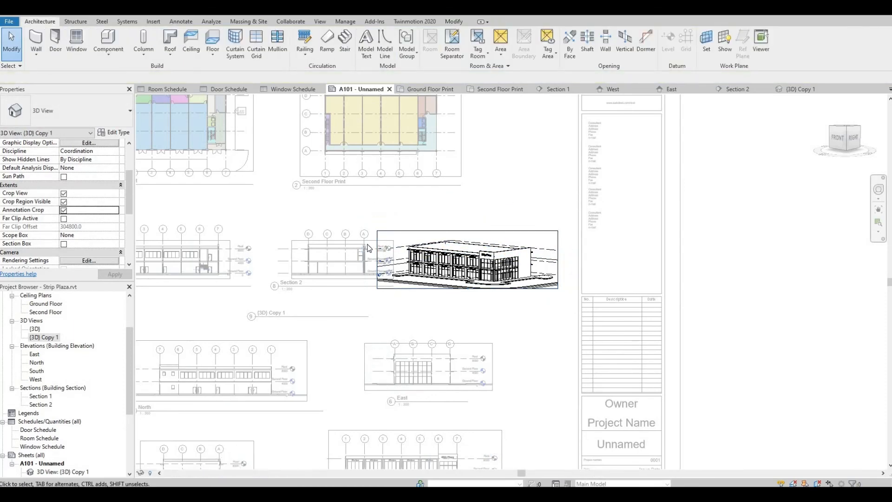
- Move the {3D} Copy 1 view title directly beneath its viewport on the sheet
{"action": "middle_click_drag", "start_coordinate": [378, 241], "coordinate": [398, 225]}
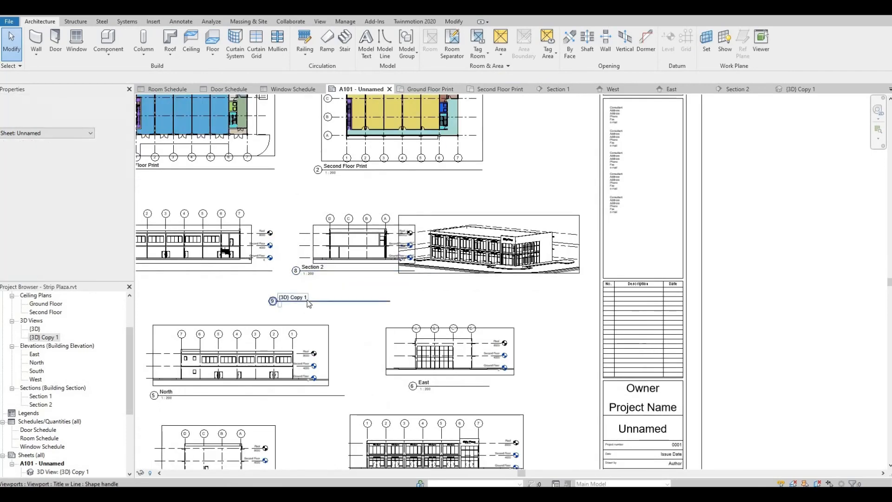
{"action": "left_click_drag", "start_coordinate": [313, 301], "coordinate": [491, 285]}
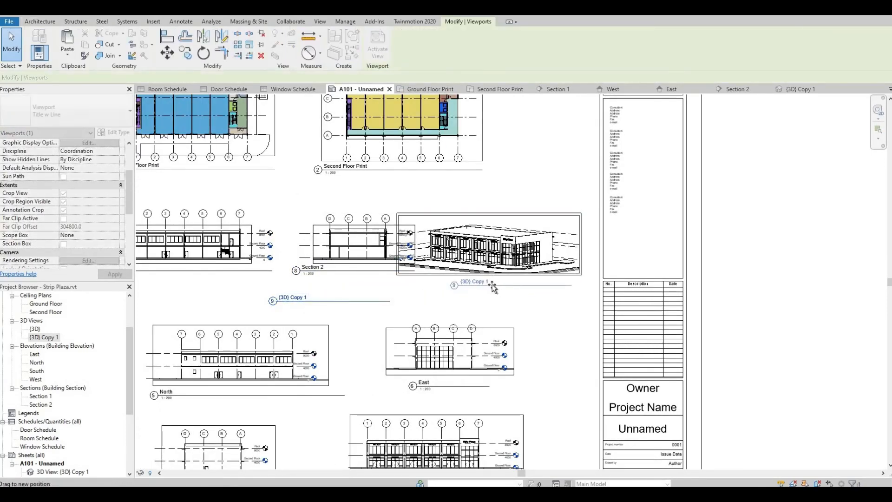
- Separate the overlapping viewports by shifting Section 2 toward Section 1 and {3D} Copy 1 toward the title block
{"action": "middle_click_drag", "start_coordinate": [322, 236], "coordinate": [433, 227]}
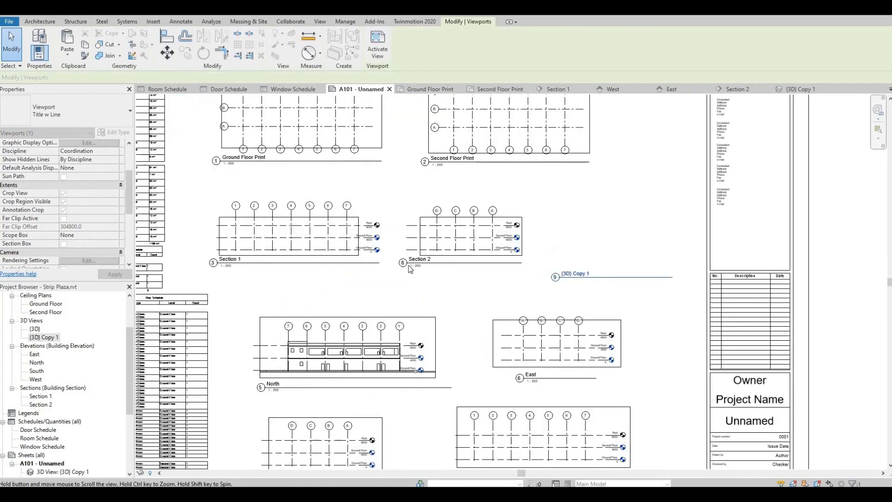
{"action": "left_click", "coordinate": [458, 208]}
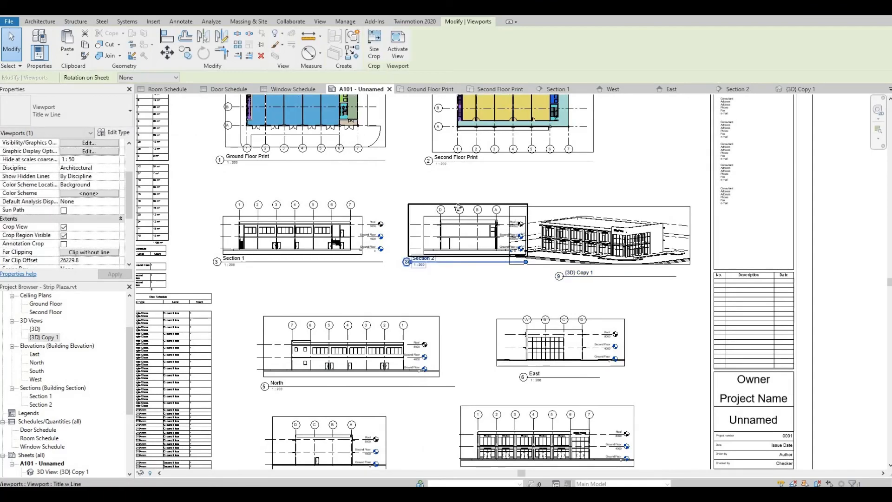
{"action": "left_click_drag", "start_coordinate": [458, 204], "coordinate": [467, 203]}
{"action": "left_click_drag", "start_coordinate": [490, 209], "coordinate": [486, 208]}
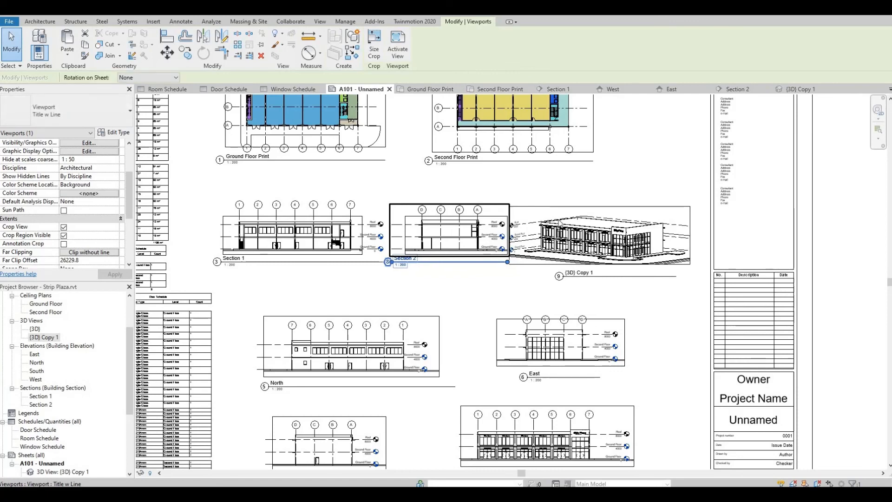
{"action": "left_click", "coordinate": [598, 208]}
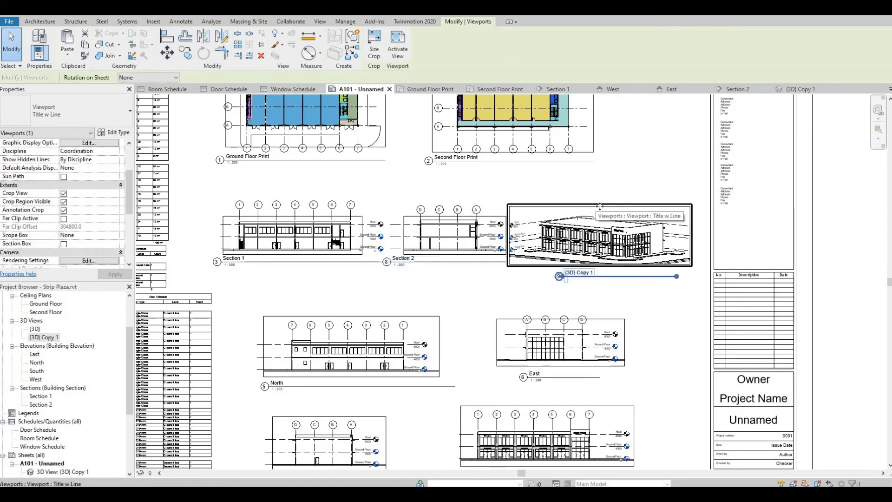
{"action": "left_click_drag", "start_coordinate": [517, 255], "coordinate": [525, 255]}
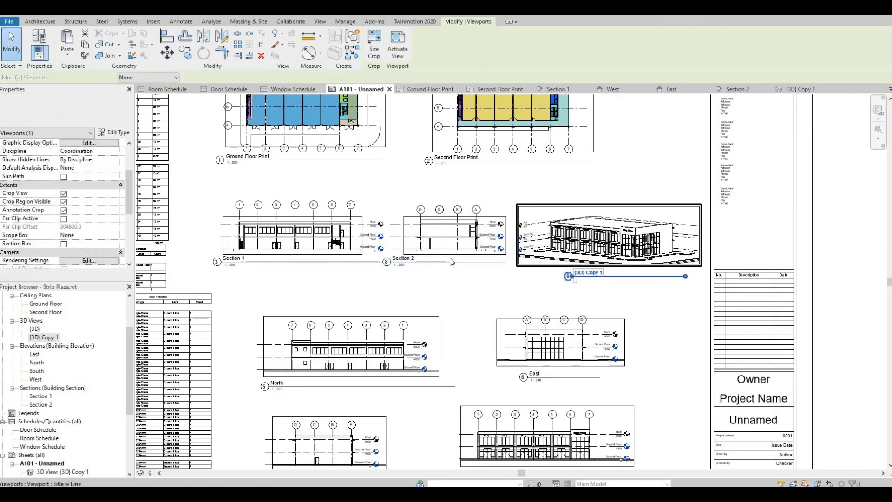
- Nudge the Section 2 viewport slightly right and down to fine-tune its position between Section 1 and {3D} Copy 1
{"action": "left_click", "coordinate": [459, 245]}
{"action": "key", "text": "Right"}
{"action": "key", "text": "Right"}
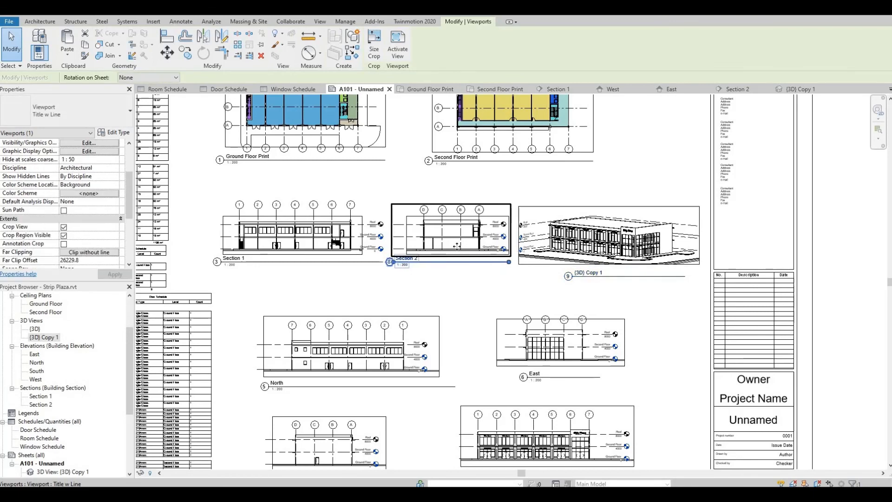
{"action": "key", "text": "Down"}
{"action": "key", "text": "Down"}
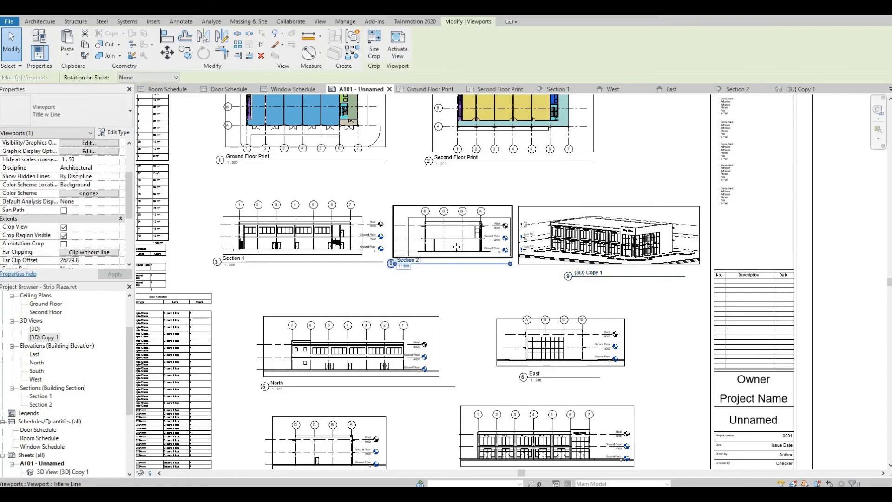
{"action": "left_click", "coordinate": [322, 263]}
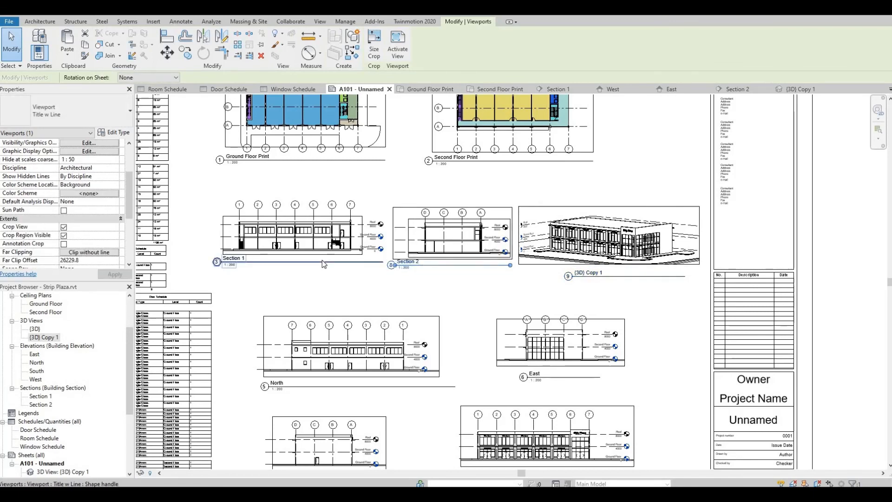
- Review the complete A101 sheet, checking the arrangement of the schedules, plans, sections, elevations and 3D view
{"action": "scroll", "coordinate": [438, 309], "scroll_direction": "down", "scroll_amount": 3}
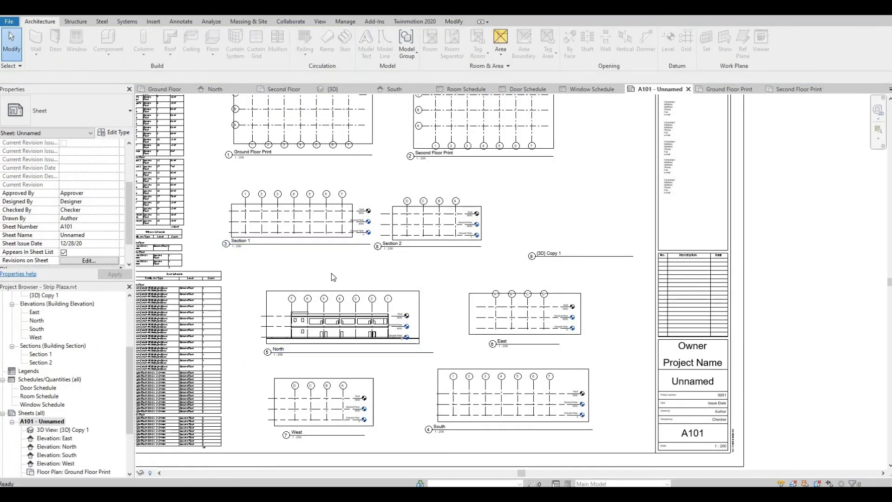
{"action": "scroll", "coordinate": [332, 274], "scroll_direction": "down", "scroll_amount": 3}
{"action": "middle_click_drag", "start_coordinate": [307, 260], "coordinate": [366, 287]}
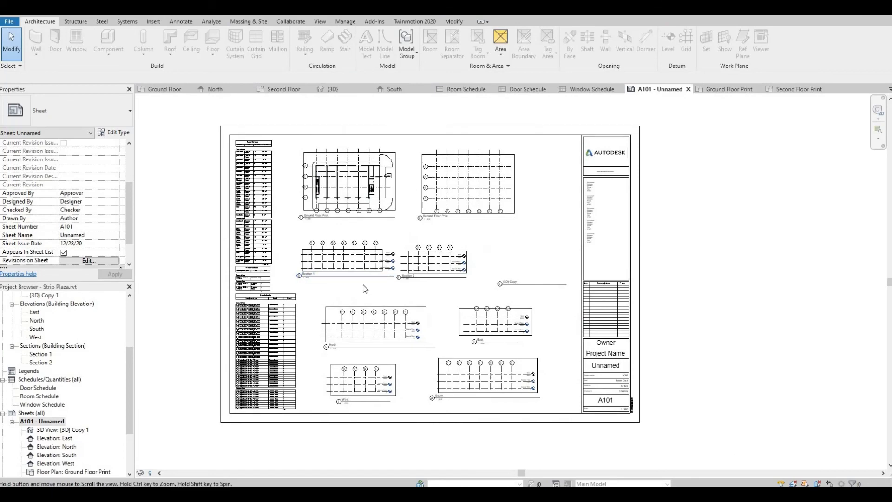
{"action": "scroll", "coordinate": [365, 285], "scroll_direction": "up", "scroll_amount": 1}
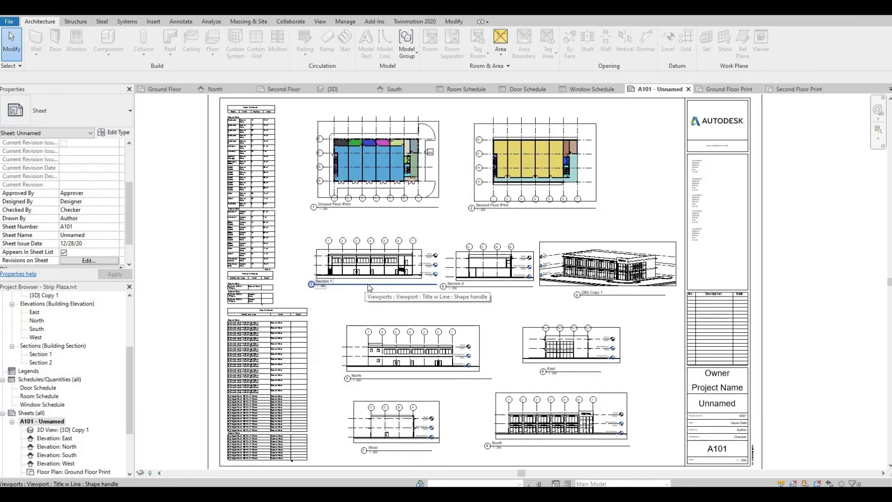
{"action": "scroll", "coordinate": [366, 286], "scroll_direction": "up", "scroll_amount": 1}
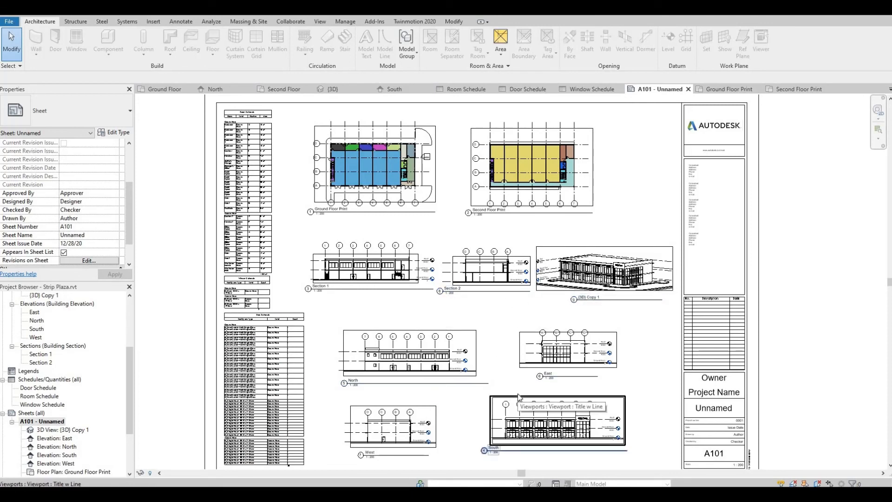
{"action": "scroll", "coordinate": [519, 396], "scroll_direction": "down", "scroll_amount": 2}
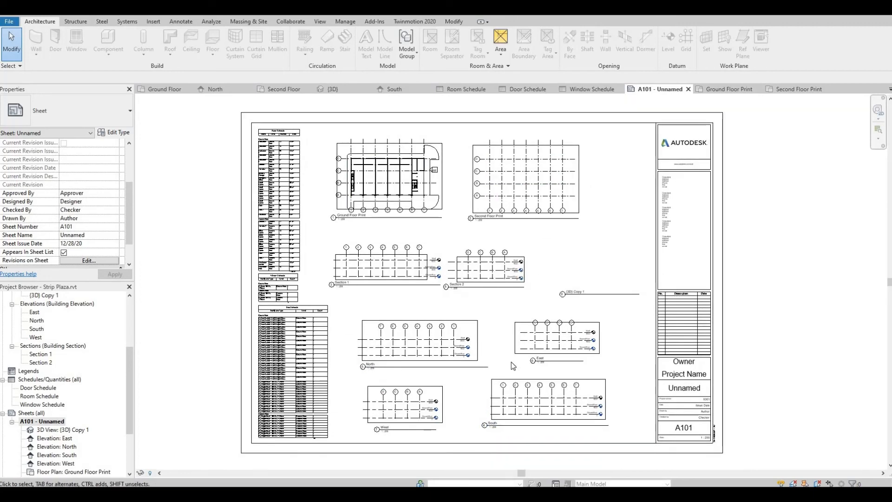